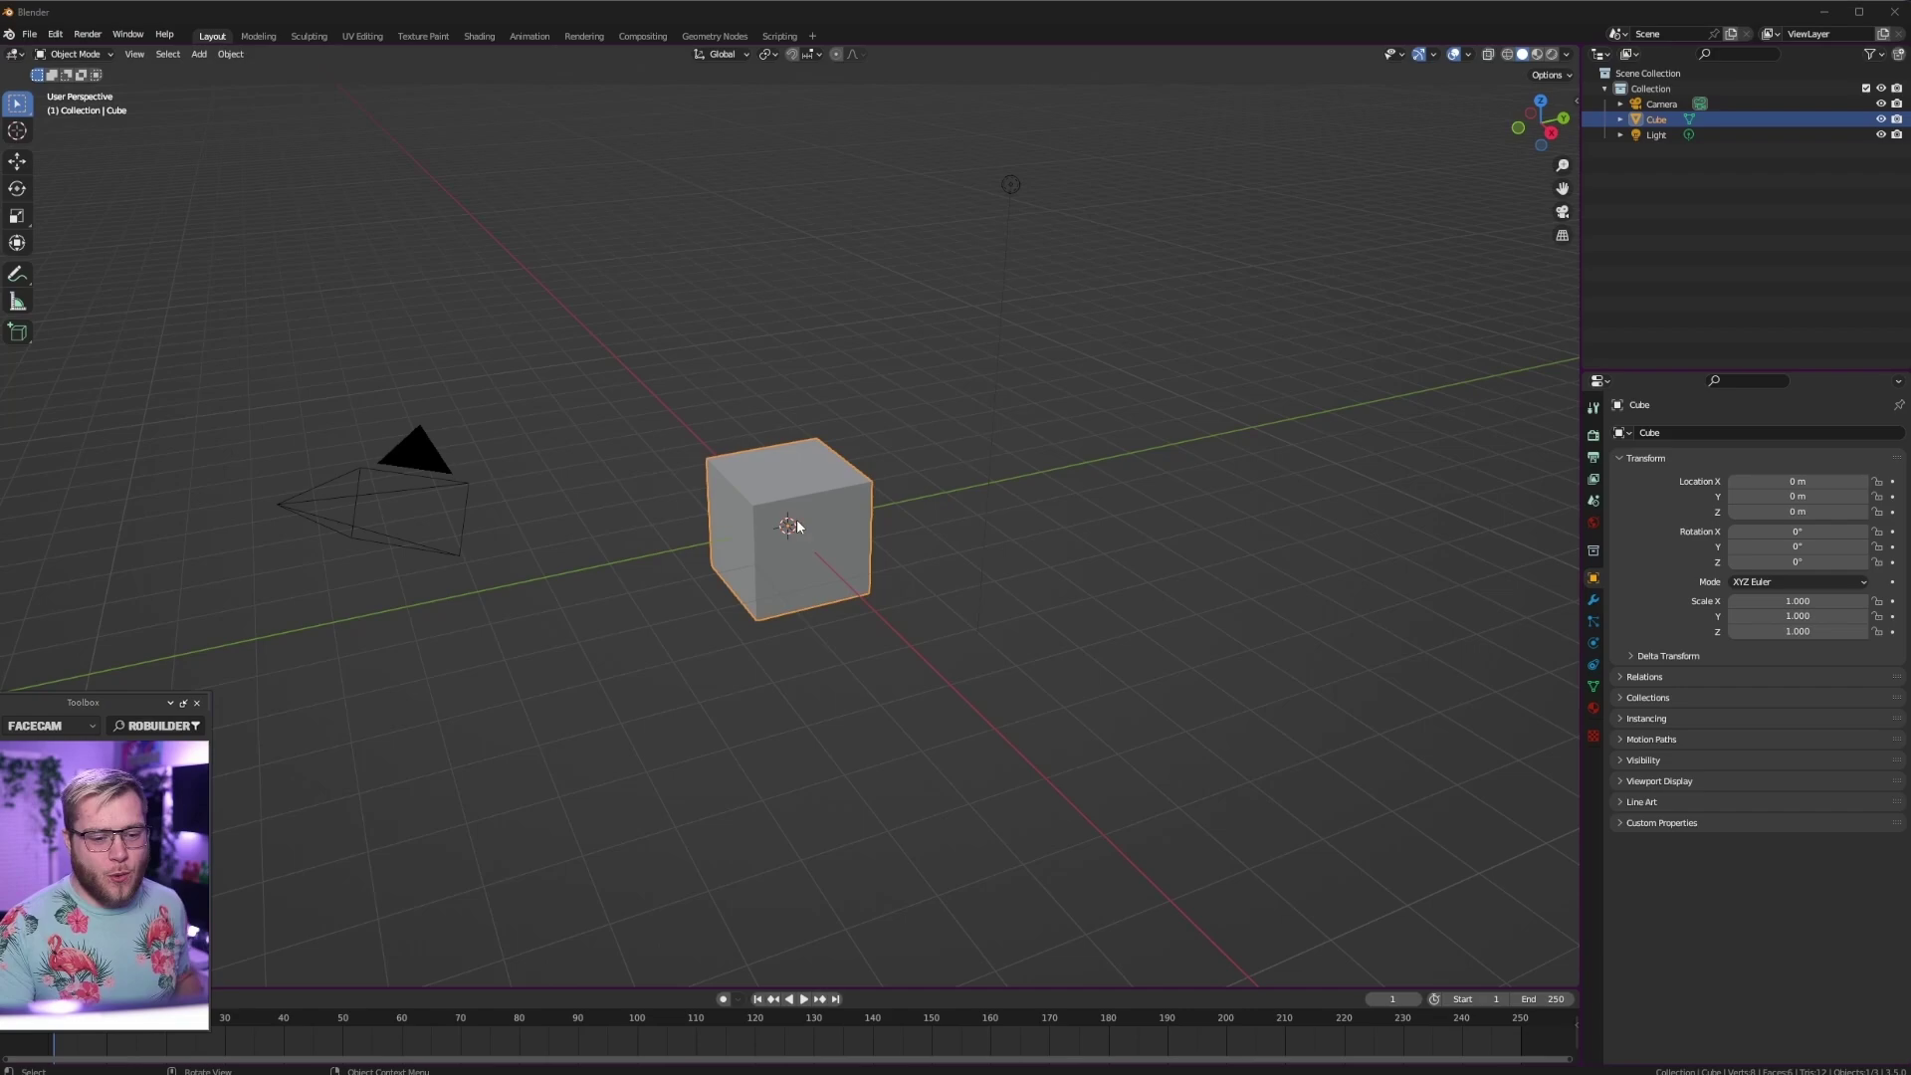
Step: Delete the default cube, camera and light from the scene
{"action": "scroll", "coordinate": [786, 448], "scroll_direction": "down", "scroll_amount": 4}
{"action": "key", "text": "a"}
{"action": "key", "text": "Delete"}
Step: Add a brick Wall mesh with a pointed arch window and turn the view to face it
{"action": "key", "text": "shift+a"}
{"action": "mouse_move", "coordinate": [1133, 660]}
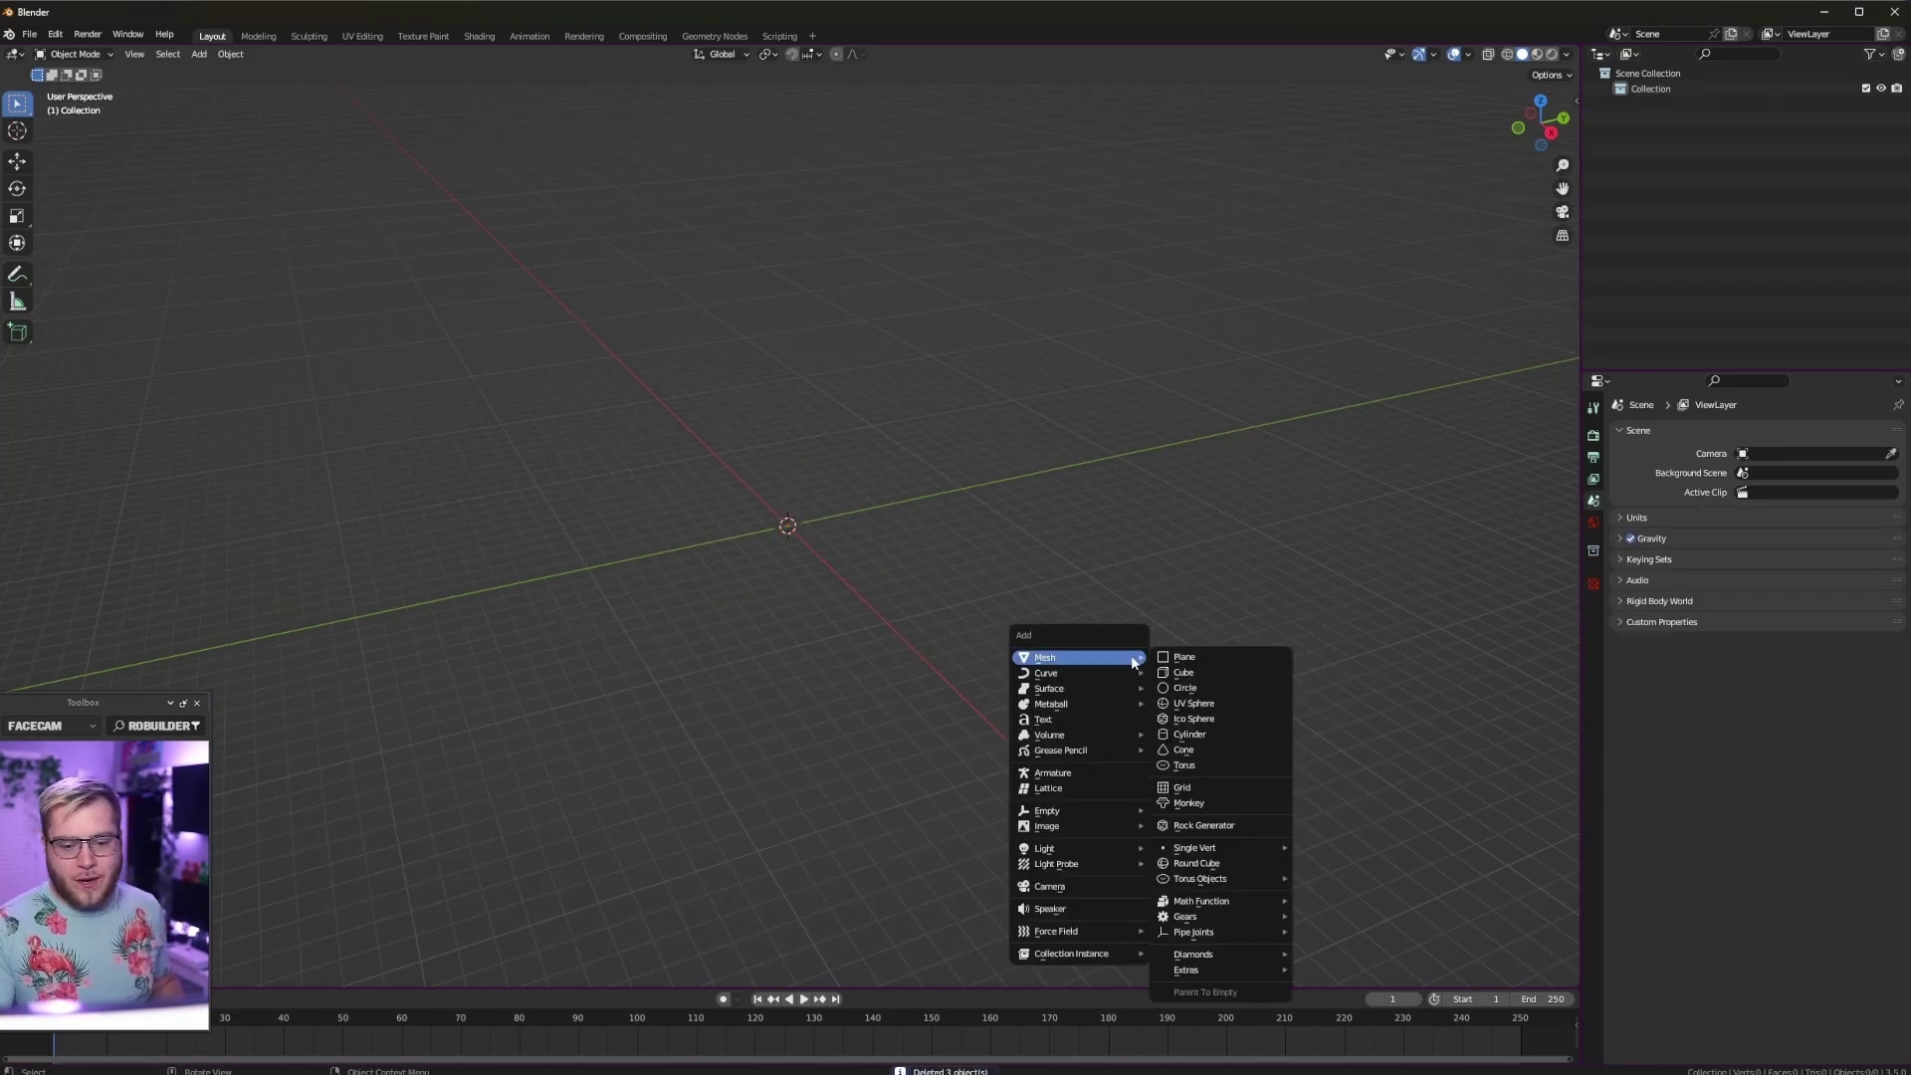
{"action": "mouse_move", "coordinate": [1044, 674]}
{"action": "left_click", "coordinate": [1184, 518]}
{"action": "middle_click_drag", "start_coordinate": [1011, 516], "coordinate": [419, 784]}
{"action": "left_click", "coordinate": [419, 784]}
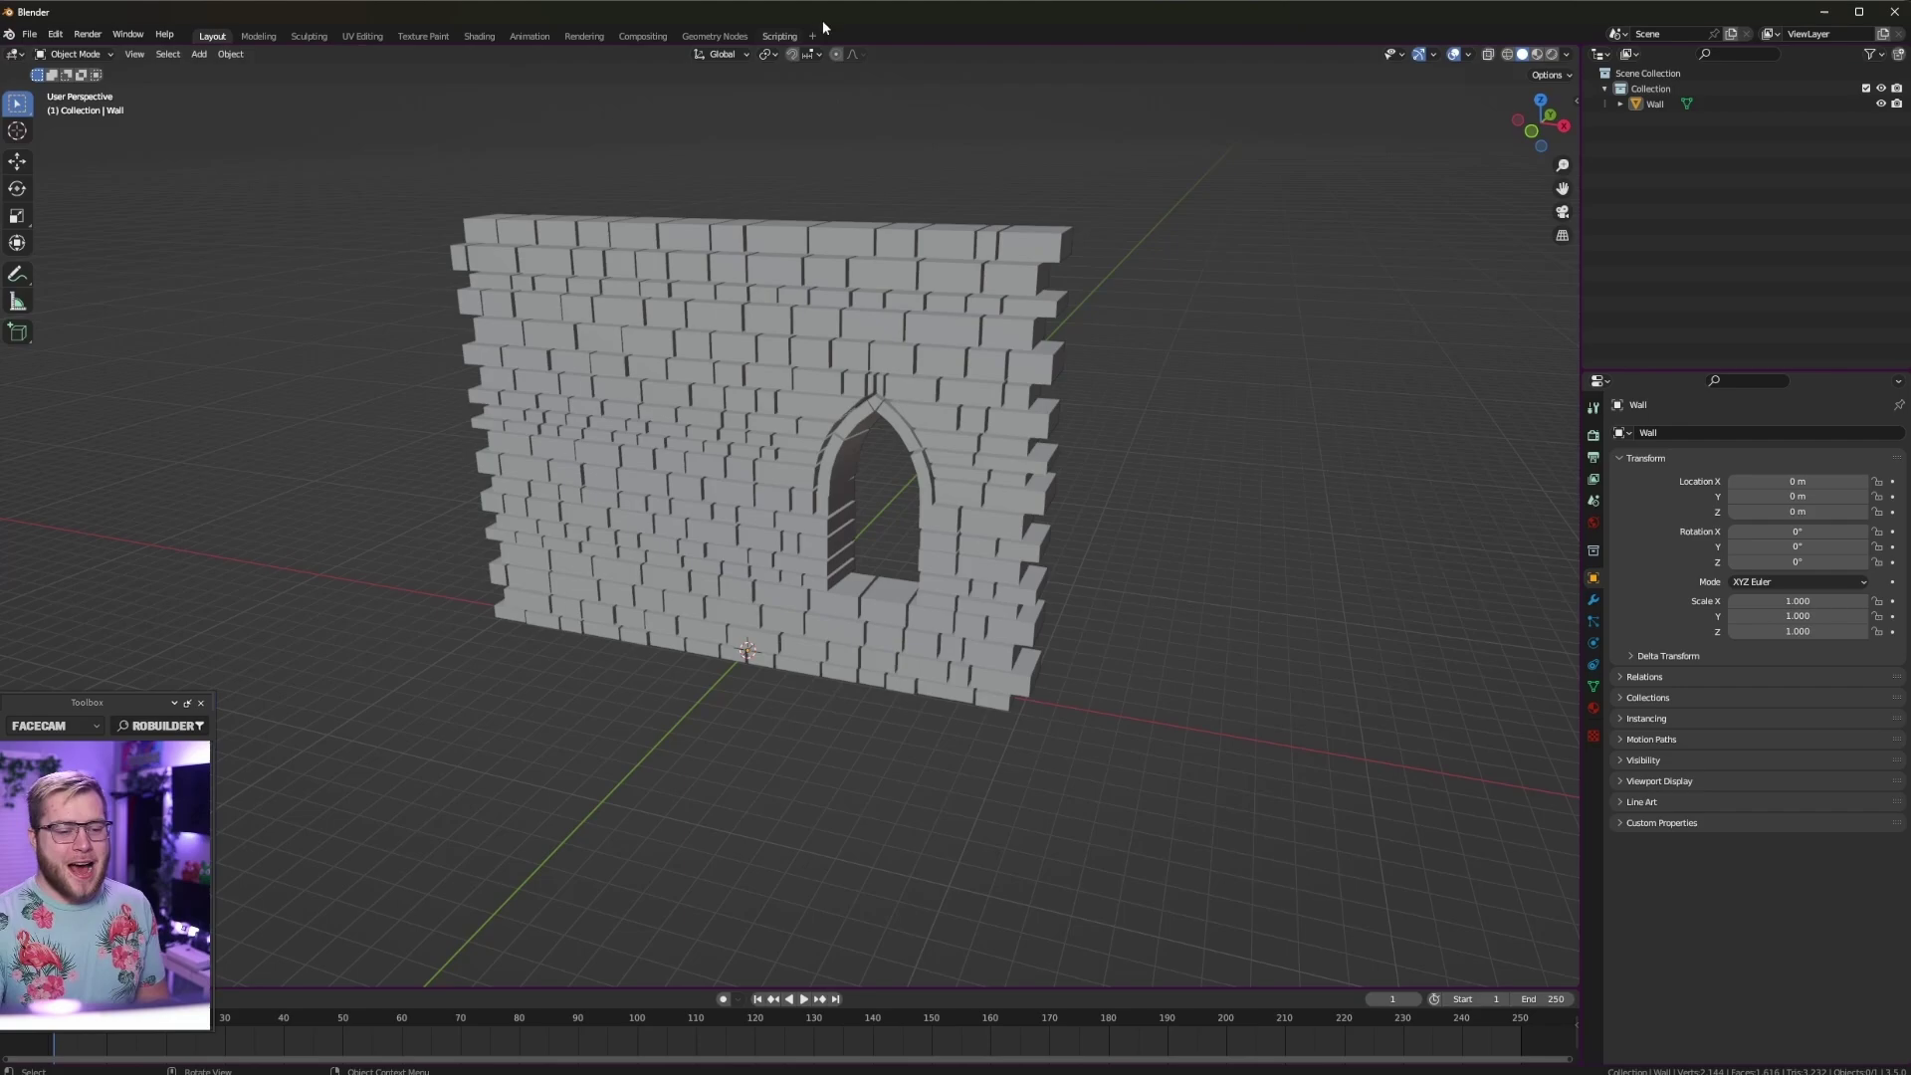
{"action": "left_click", "coordinate": [852, 273]}
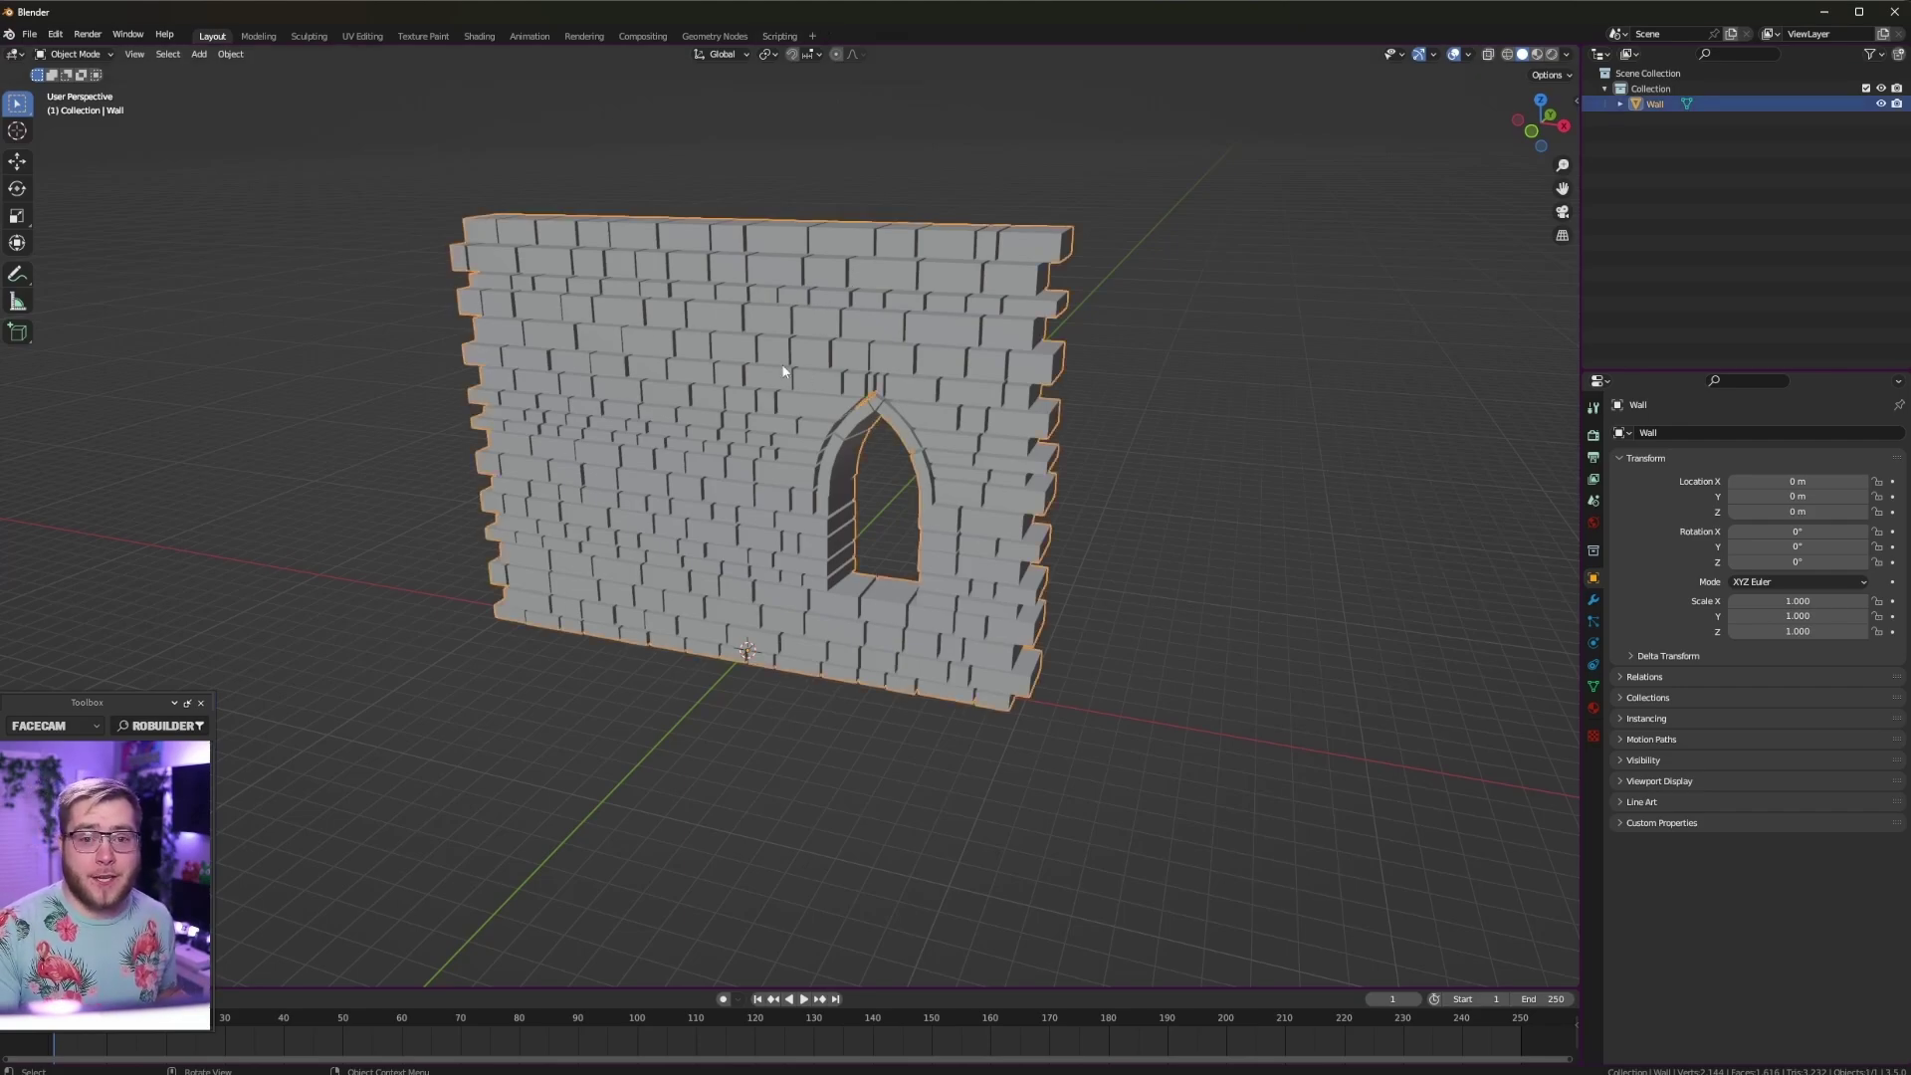
{"action": "middle_click_drag", "start_coordinate": [809, 348], "coordinate": [846, 331]}
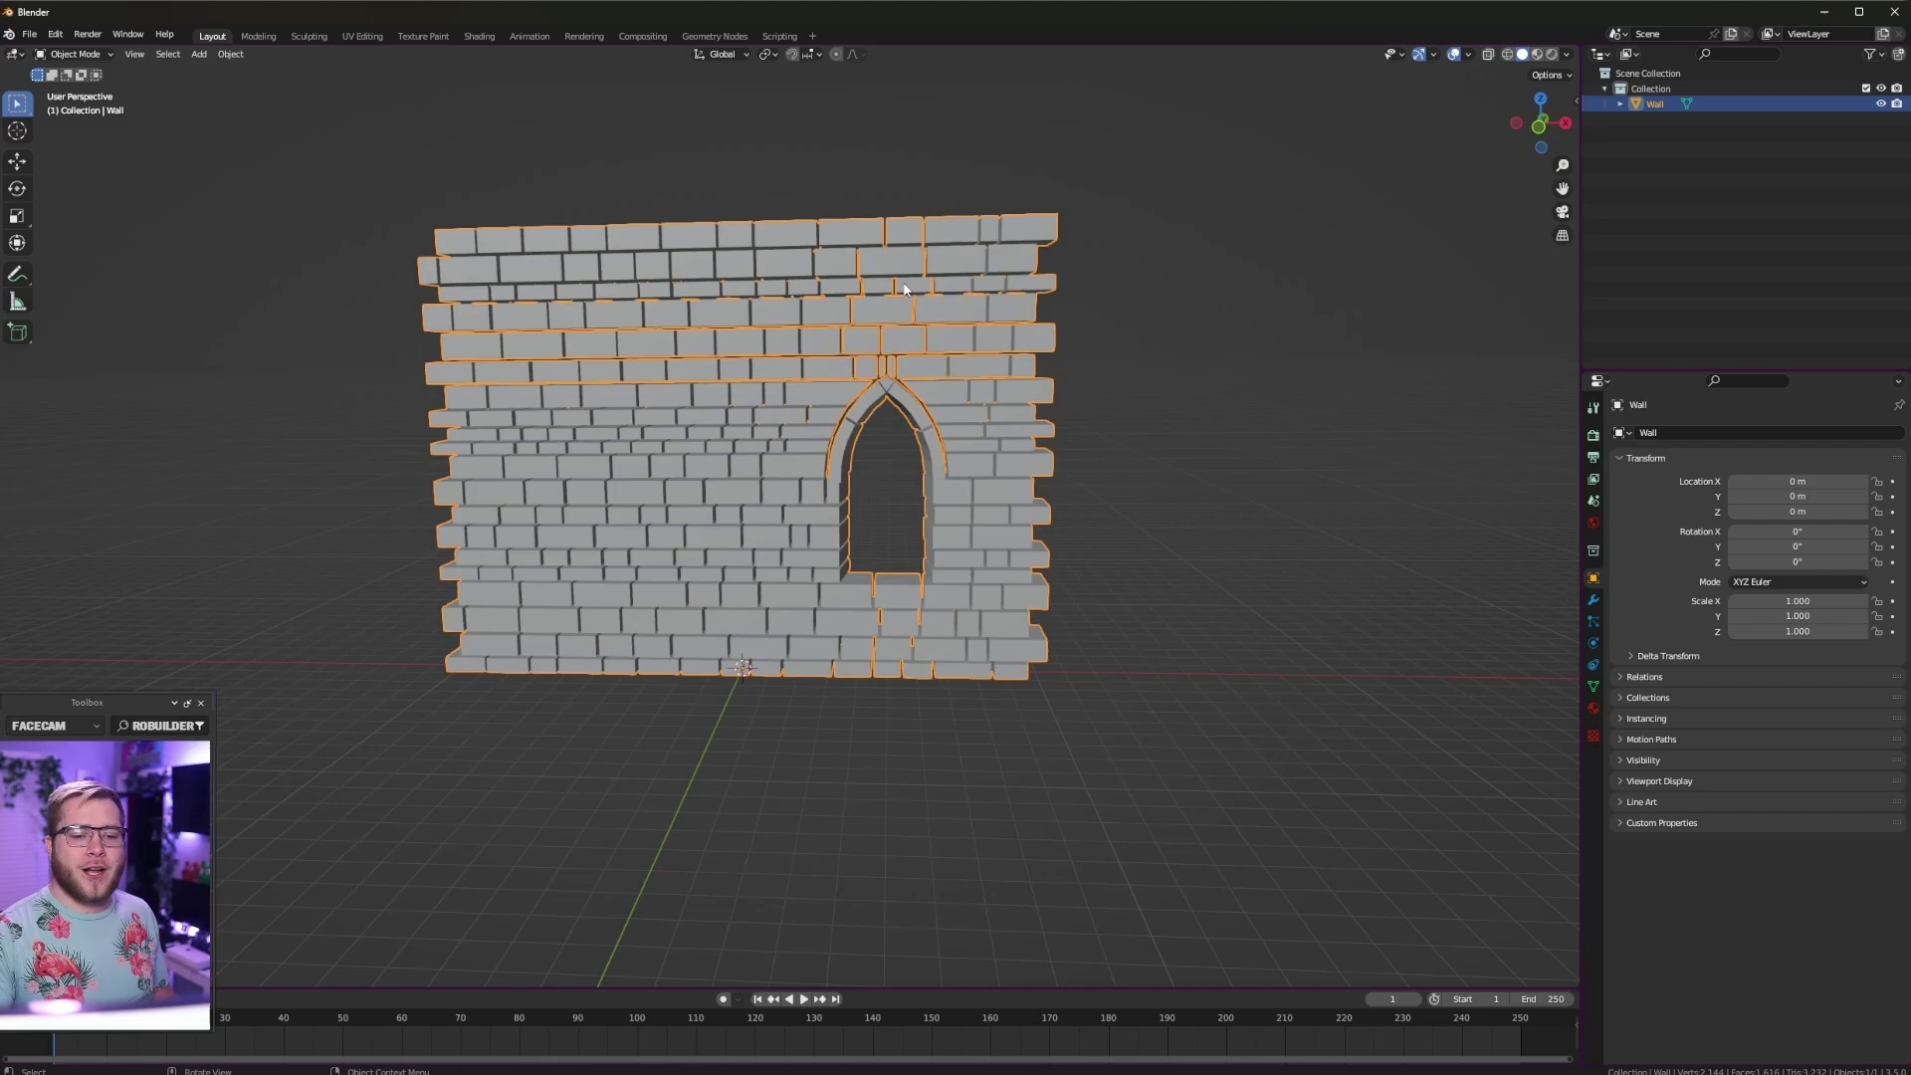
Step: Enter face select mode on the wall and pick a first brick on the upper left
{"action": "key", "text": "Tab"}
{"action": "middle_click_drag", "start_coordinate": [842, 306], "coordinate": [819, 319]}
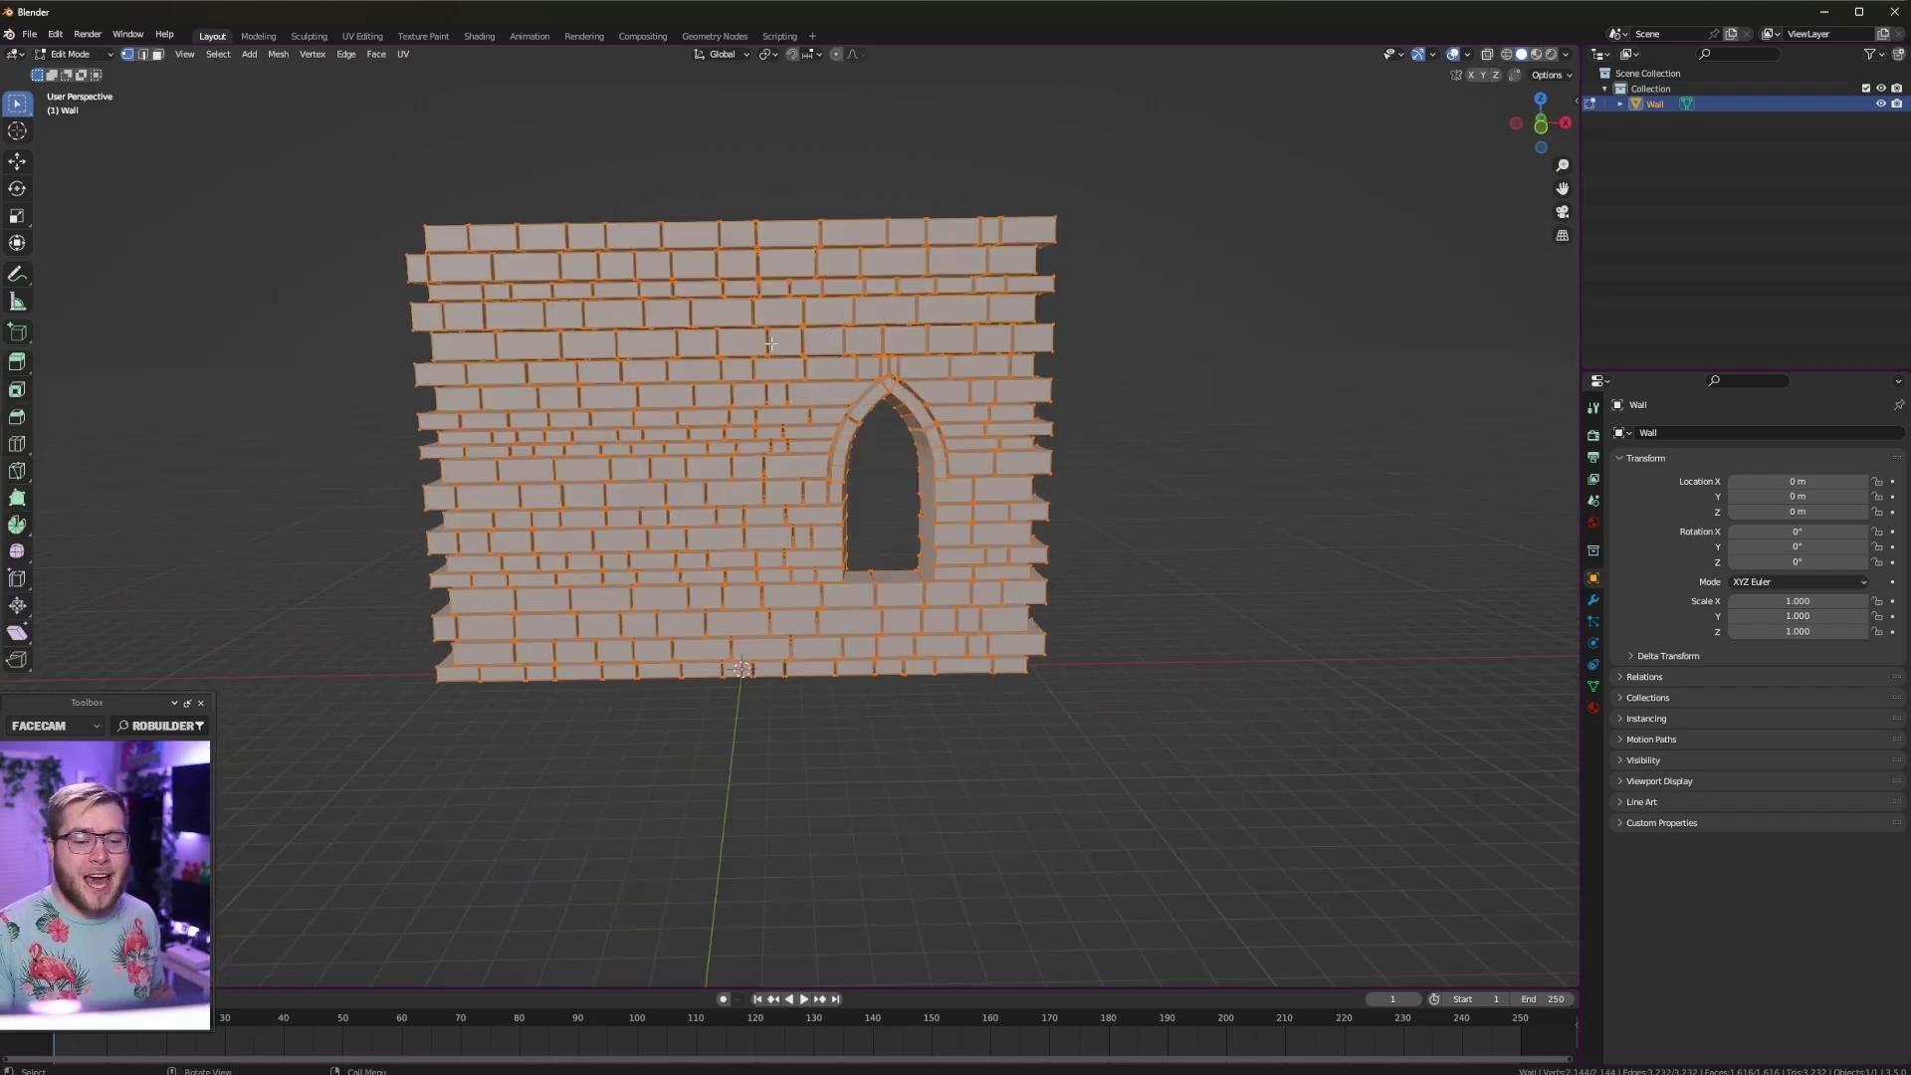
{"action": "key", "text": "alt+a"}
{"action": "key", "text": "3"}
{"action": "left_click", "coordinate": [656, 323]}
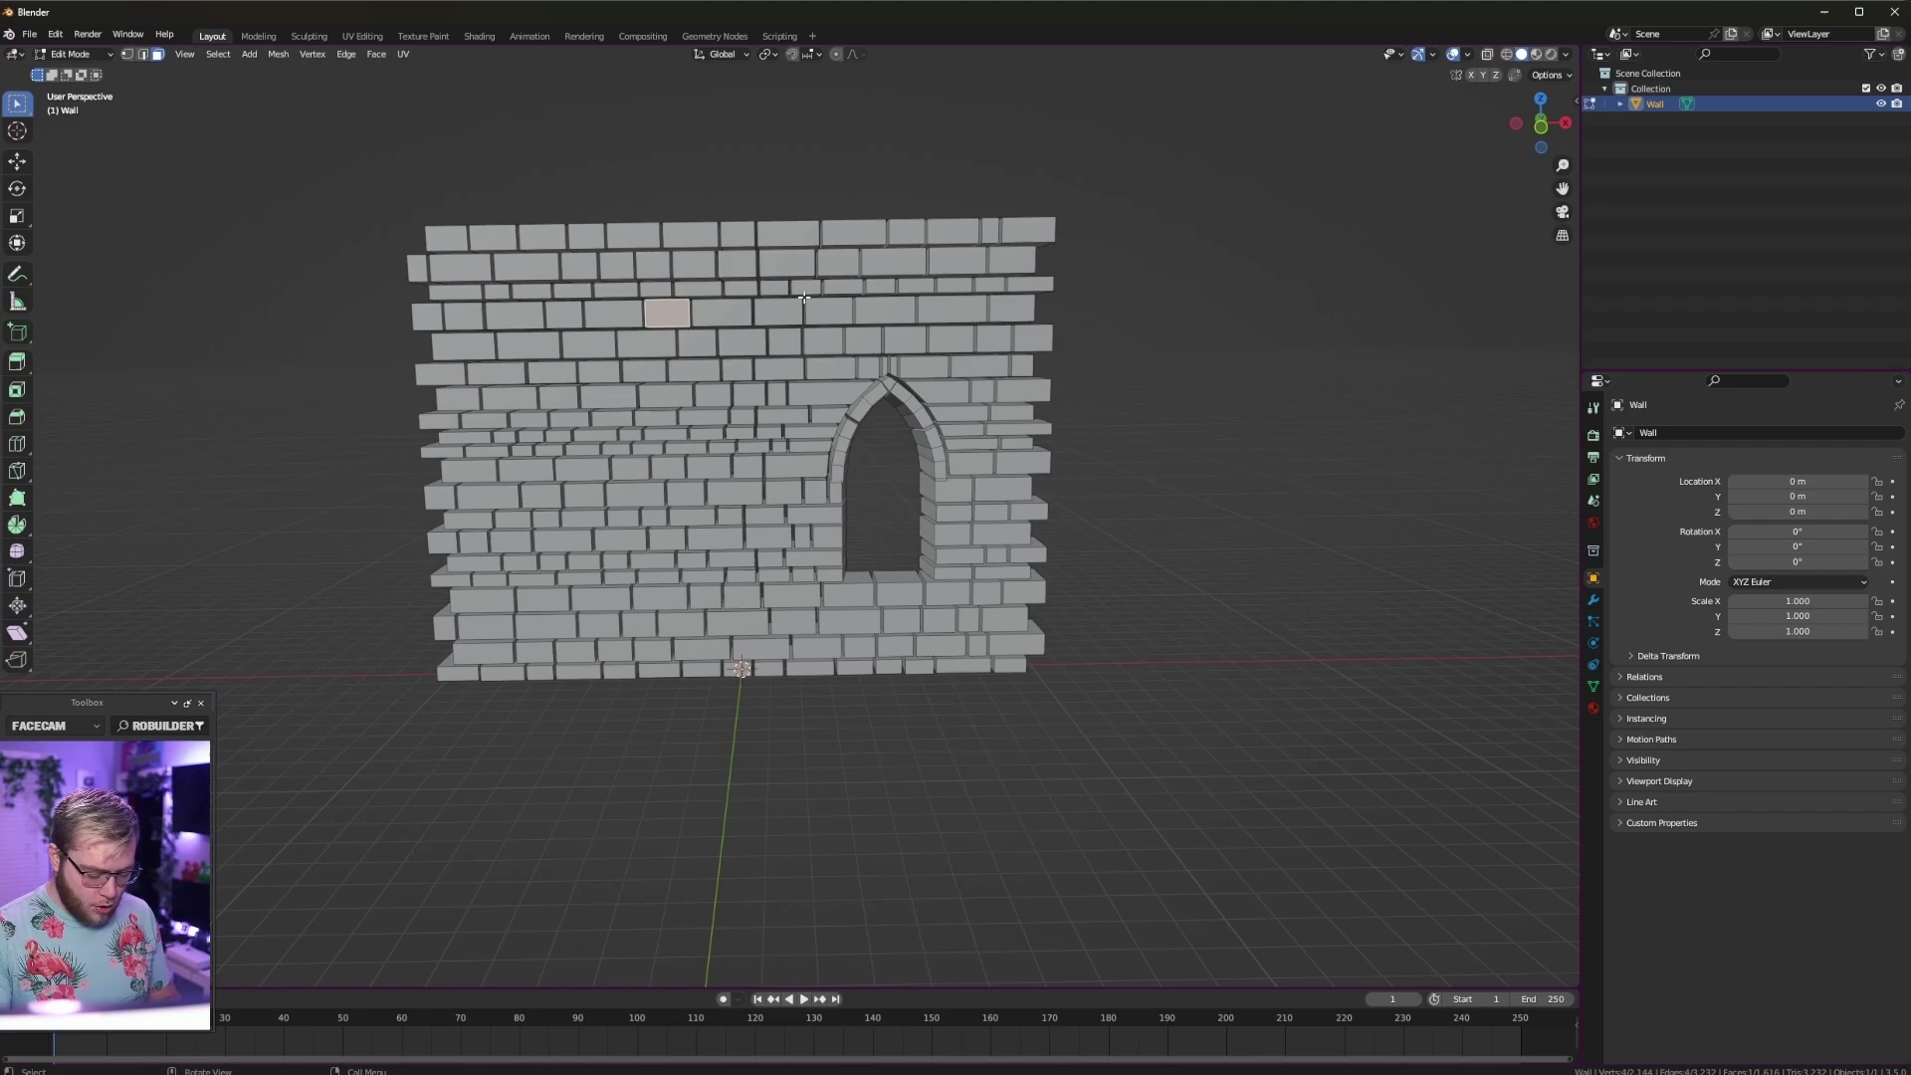
{"action": "middle_click_drag", "start_coordinate": [804, 297], "coordinate": [675, 320]}
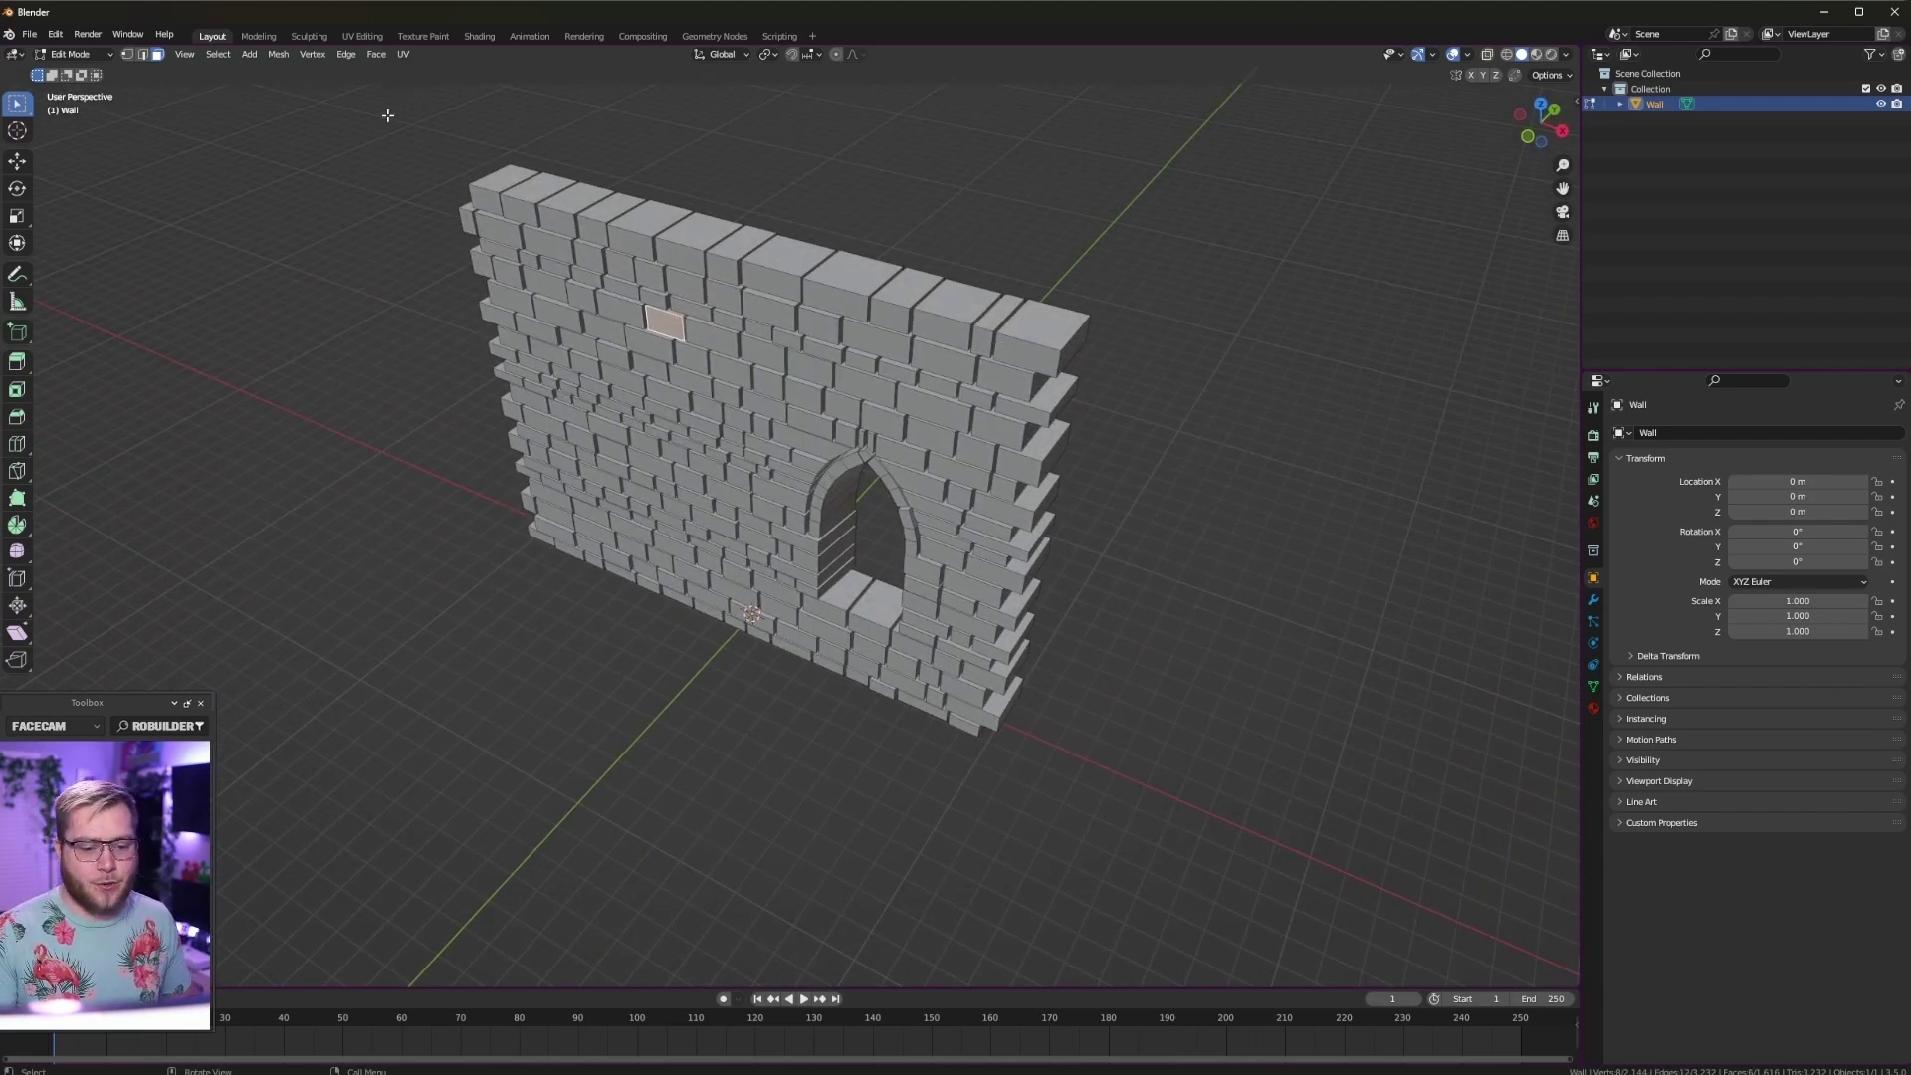
{"action": "middle_click_drag", "start_coordinate": [676, 319], "coordinate": [799, 498]}
Step: Add scattered bricks across the left half and beside the arch to the selection
{"action": "left_click", "coordinate": [796, 493], "text": "shift"}
{"action": "left_click", "coordinate": [515, 396], "text": "shift"}
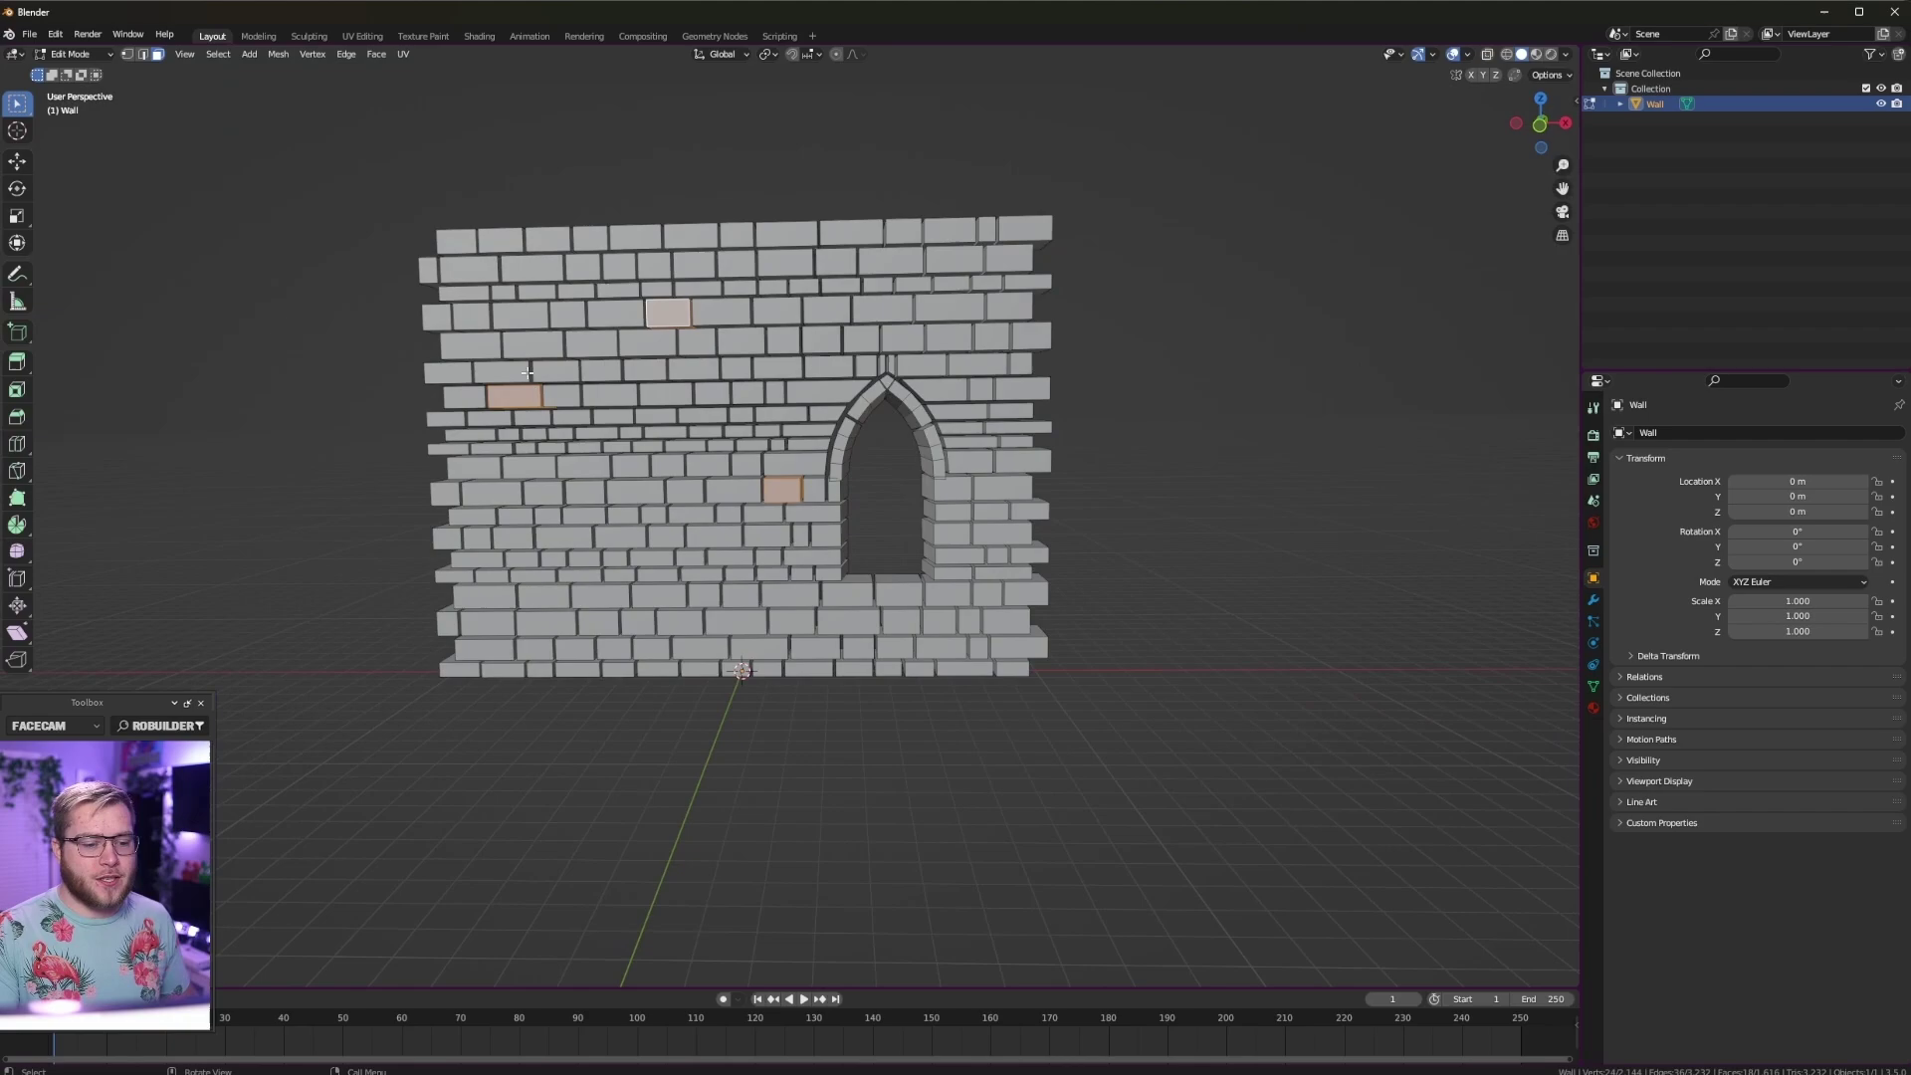
{"action": "left_click", "coordinate": [532, 268], "text": "shift"}
{"action": "left_click", "coordinate": [601, 371], "text": "shift"}
{"action": "left_click", "coordinate": [684, 489], "text": "shift"}
{"action": "left_click", "coordinate": [614, 648], "text": "shift"}
{"action": "left_click", "coordinate": [487, 622], "text": "shift"}
{"action": "left_click", "coordinate": [631, 466], "text": "shift"}
{"action": "left_click", "coordinate": [528, 467], "text": "shift"}
{"action": "left_click", "coordinate": [708, 464], "text": "shift"}
{"action": "left_click", "coordinate": [951, 285], "text": "shift"}
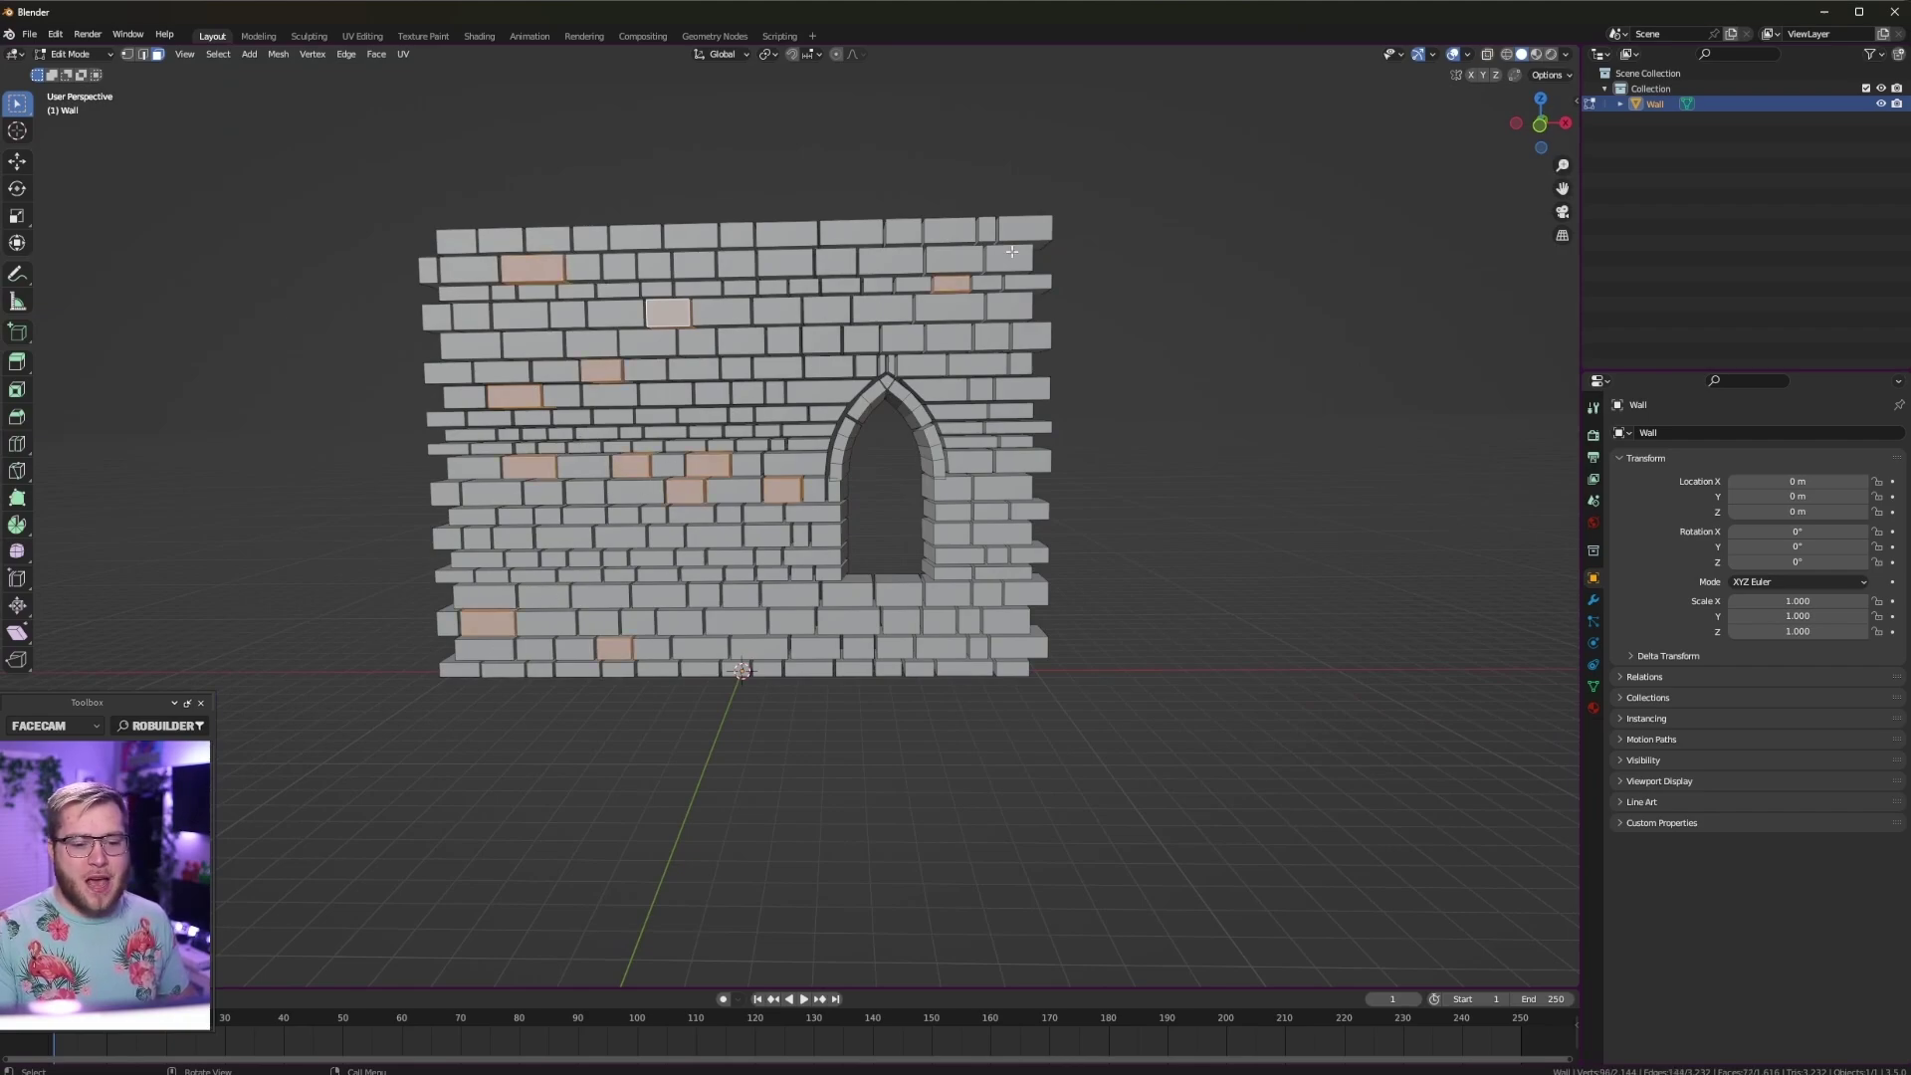
Step: Add more bricks around and below the arch and across the right half
{"action": "left_click", "coordinate": [954, 260], "text": "shift"}
{"action": "left_click", "coordinate": [919, 366], "text": "shift"}
{"action": "left_click", "coordinate": [1002, 485], "text": "shift"}
{"action": "left_click", "coordinate": [946, 593], "text": "shift"}
{"action": "left_click", "coordinate": [897, 592], "text": "shift"}
{"action": "left_click", "coordinate": [760, 648], "text": "shift"}
{"action": "left_click", "coordinate": [945, 648], "text": "shift"}
{"action": "left_click", "coordinate": [1005, 621], "text": "shift"}
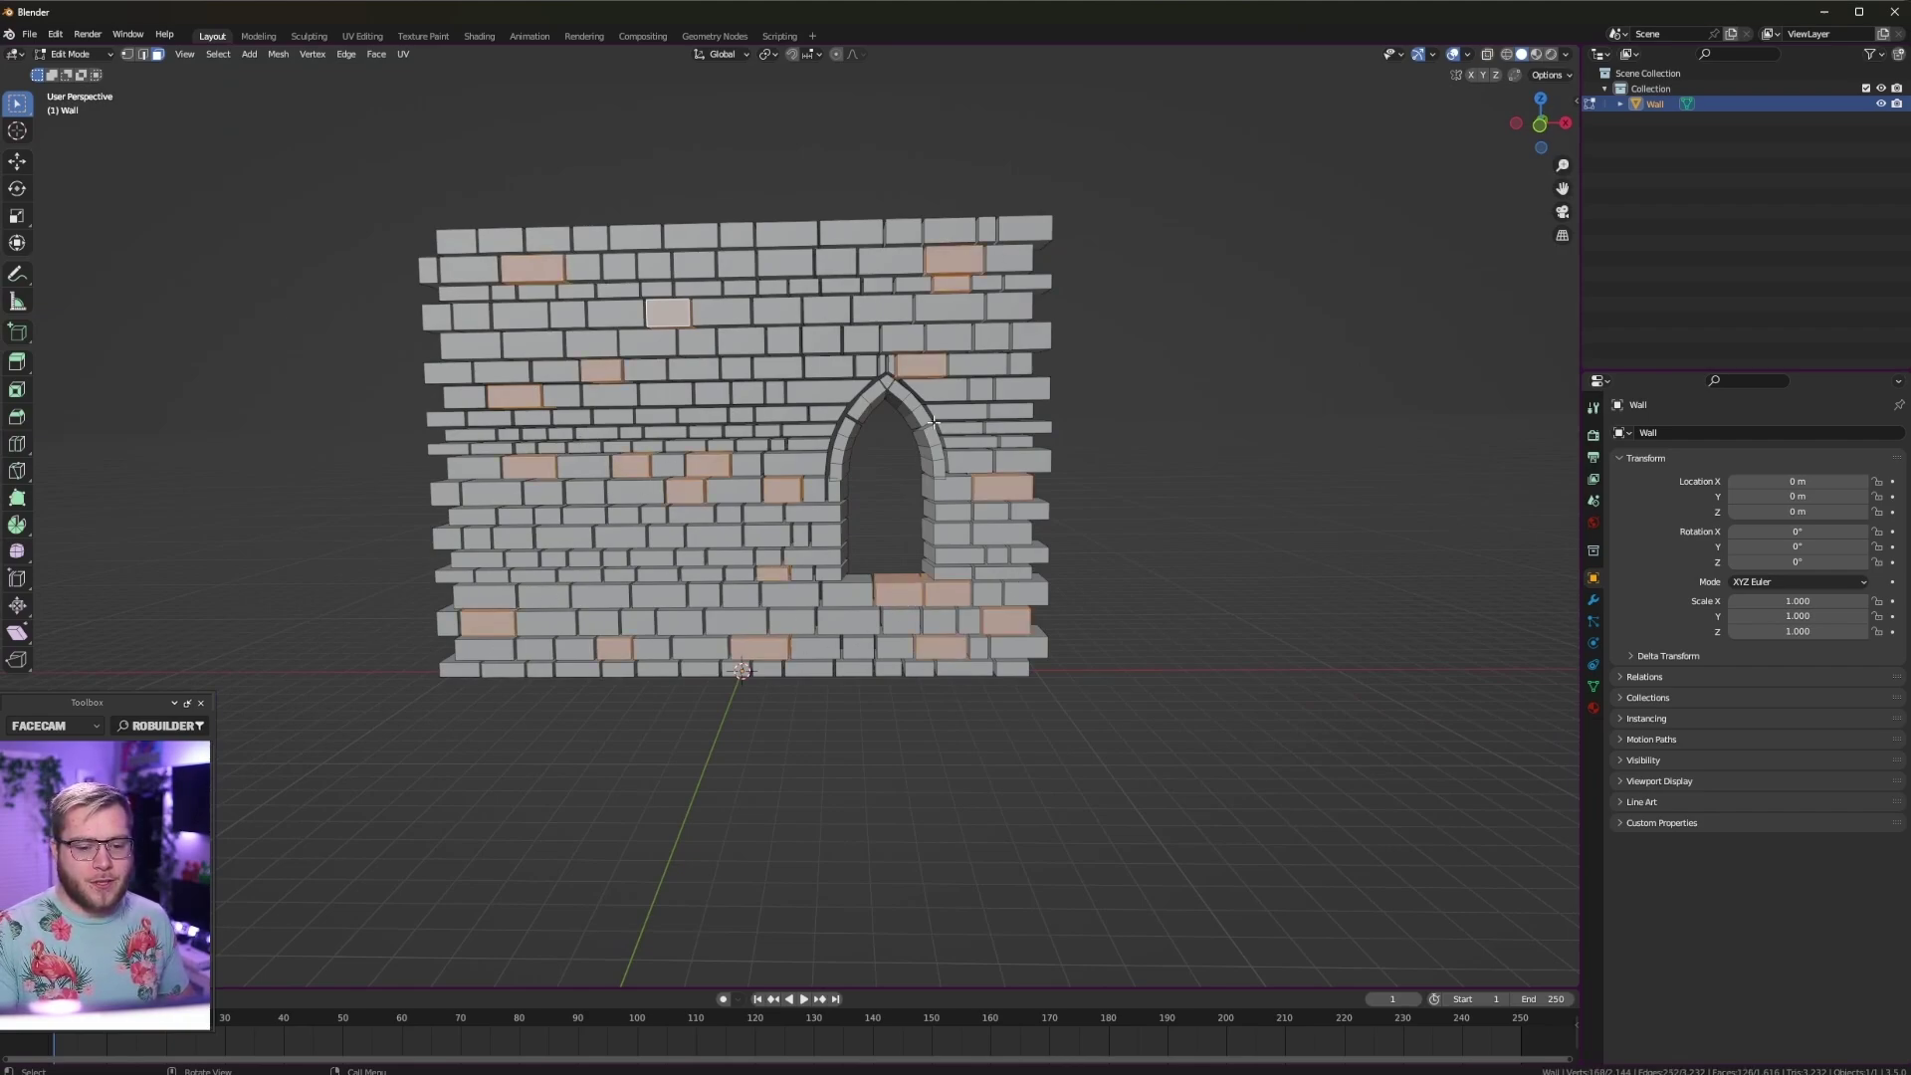
{"action": "left_click", "coordinate": [776, 312], "text": "shift"}
{"action": "left_click", "coordinate": [933, 389], "text": "shift"}
{"action": "left_click", "coordinate": [741, 414], "text": "shift"}
{"action": "left_click", "coordinate": [783, 340], "text": "shift"}
{"action": "left_click", "coordinate": [697, 289], "text": "shift"}
{"action": "left_click", "coordinate": [841, 285], "text": "shift"}
{"action": "middle_click_drag", "start_coordinate": [1299, 396], "coordinate": [1381, 422]}
Step: Separate the selected bricks into their own object, Wall.001
{"action": "key", "text": "p"}
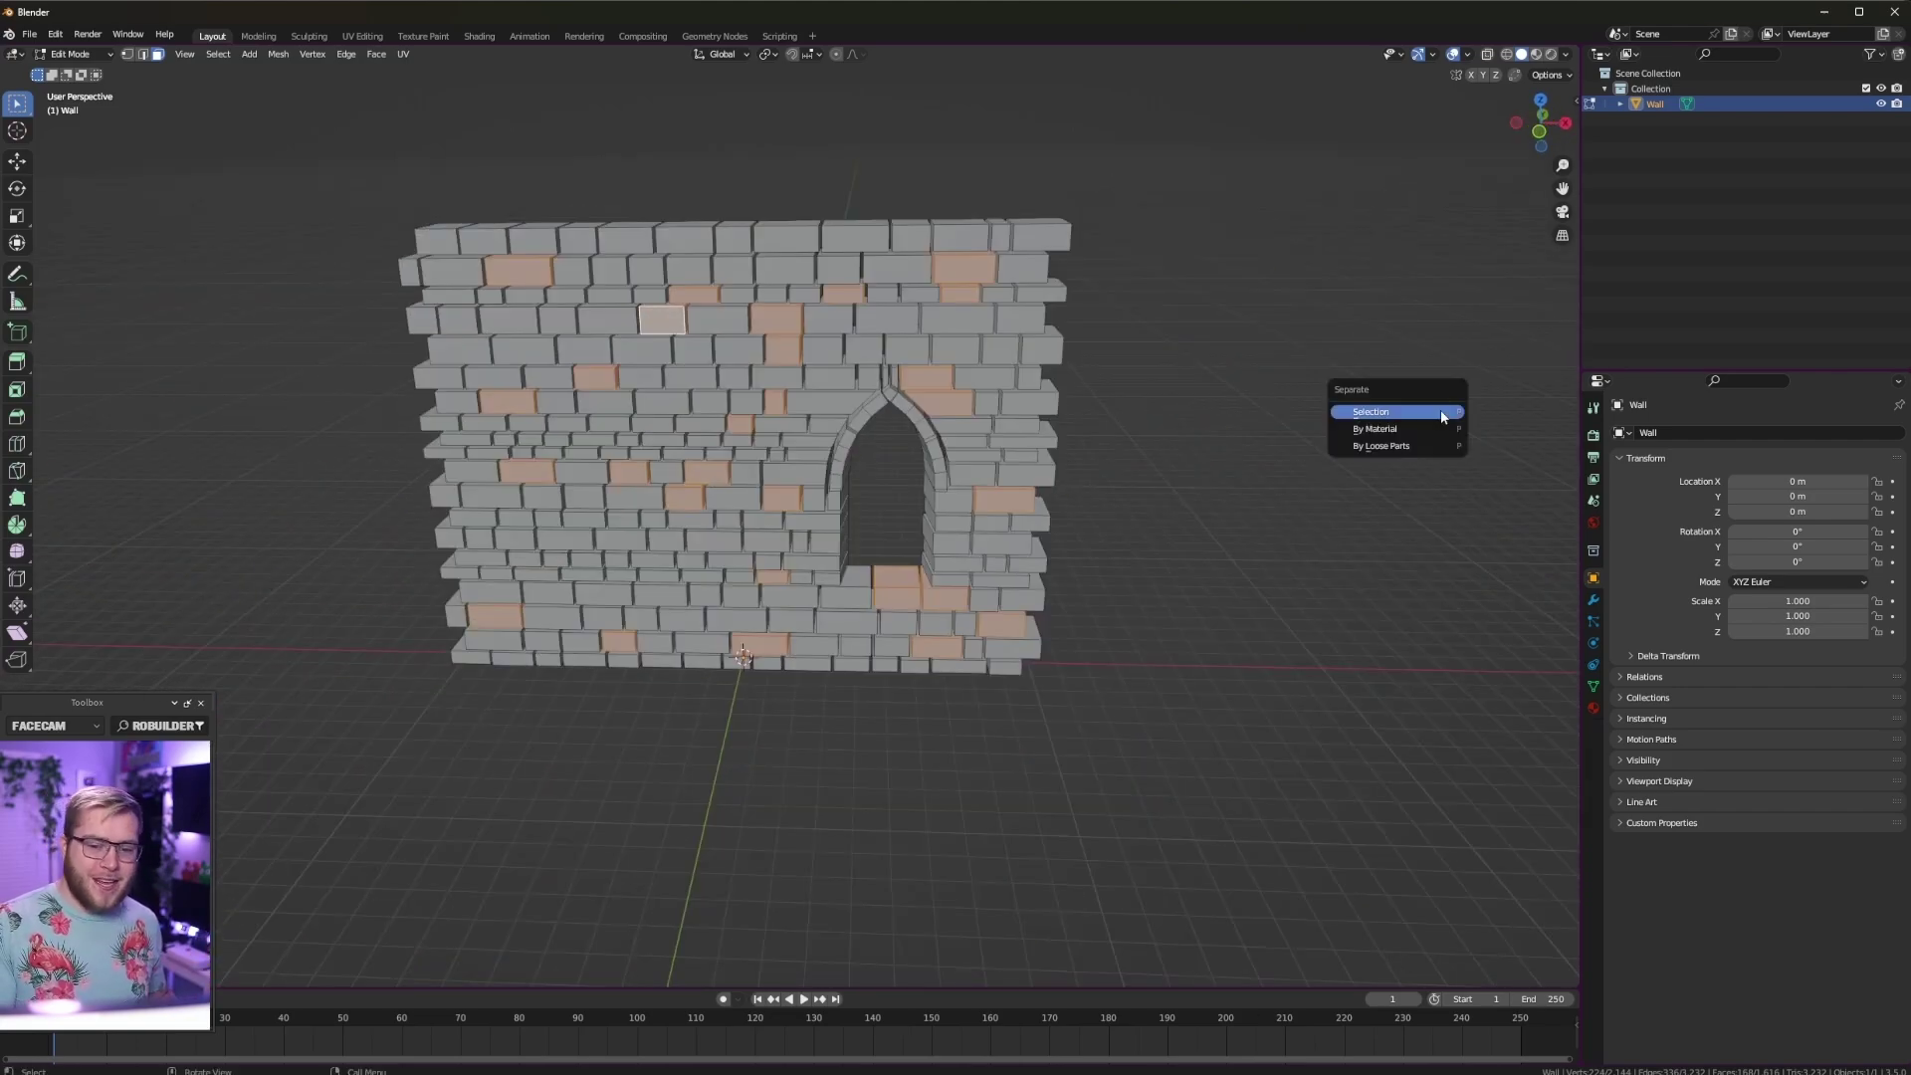
{"action": "left_click", "coordinate": [1440, 409]}
{"action": "key", "text": "Tab"}
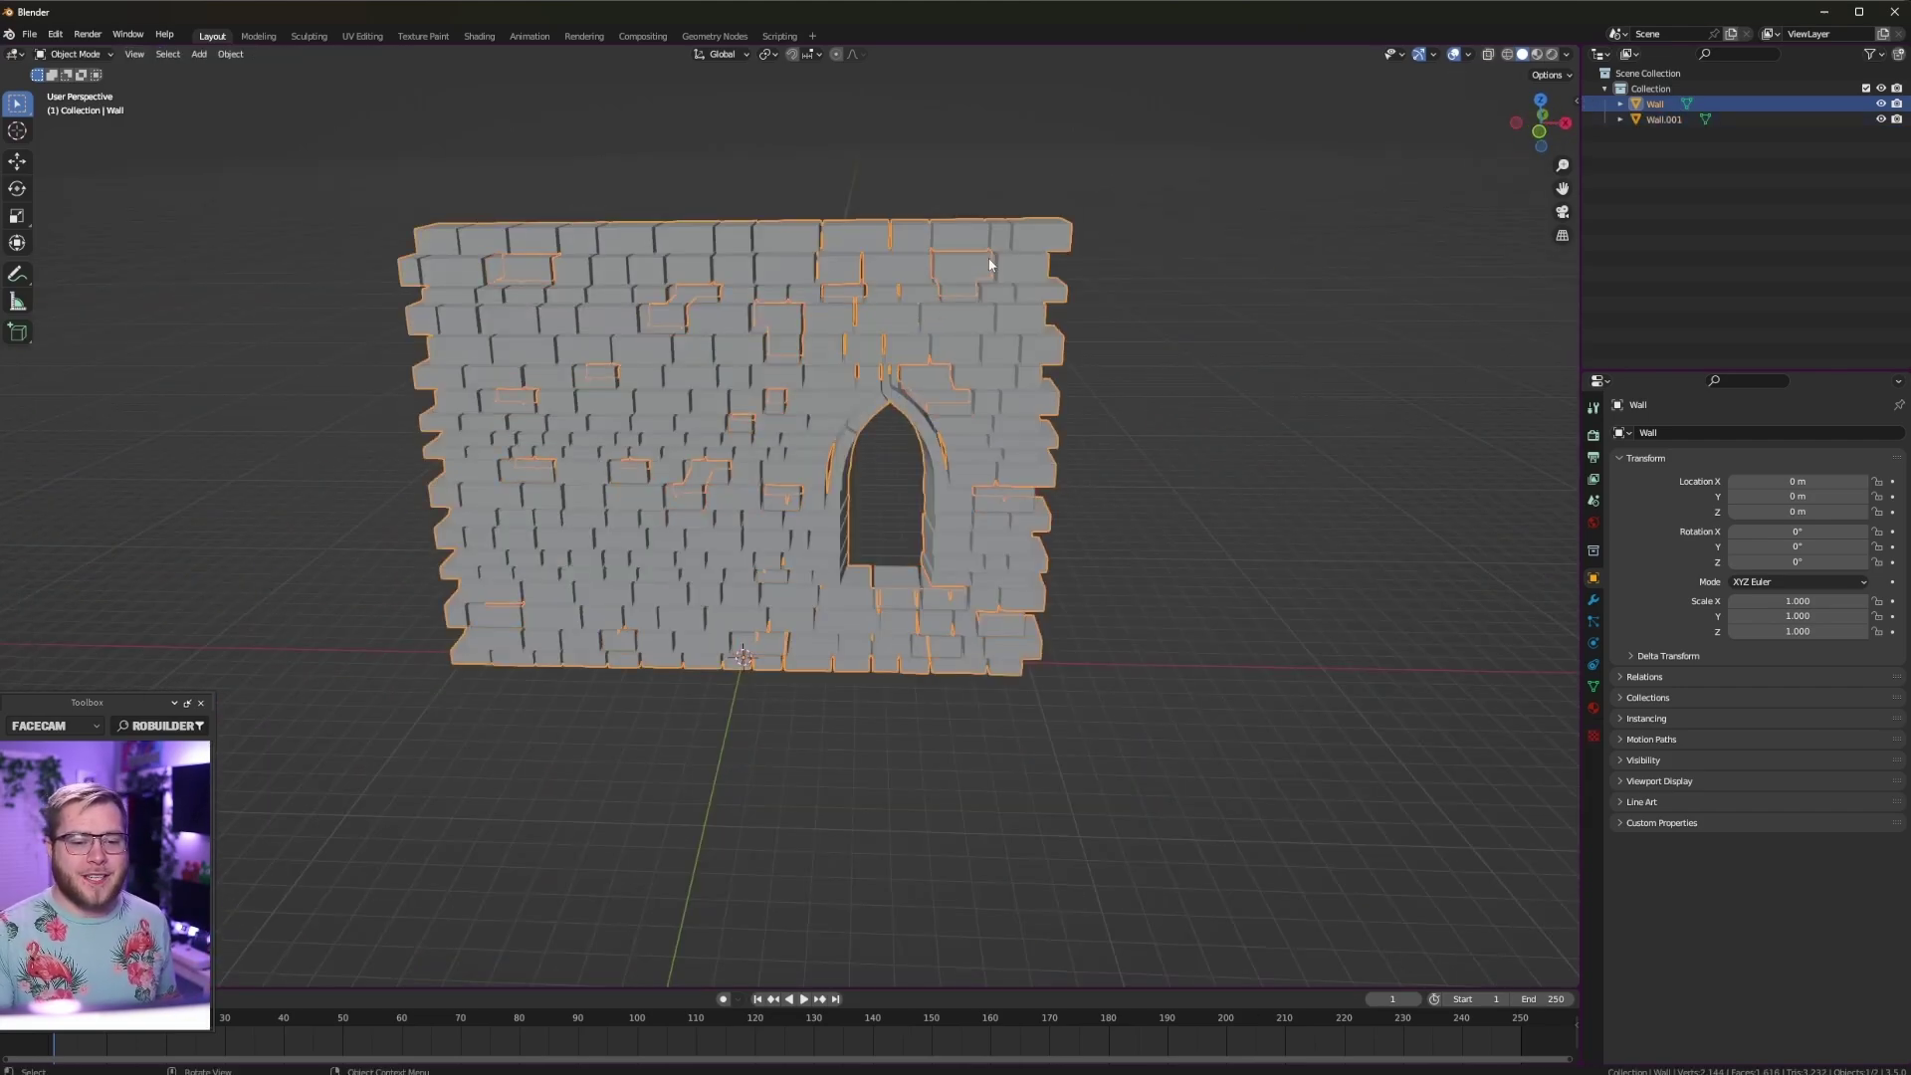
Step: Select Wall.001 together with the main wall and slide both to the left
{"action": "key", "text": "alt+a"}
{"action": "left_click", "coordinate": [1005, 293]}
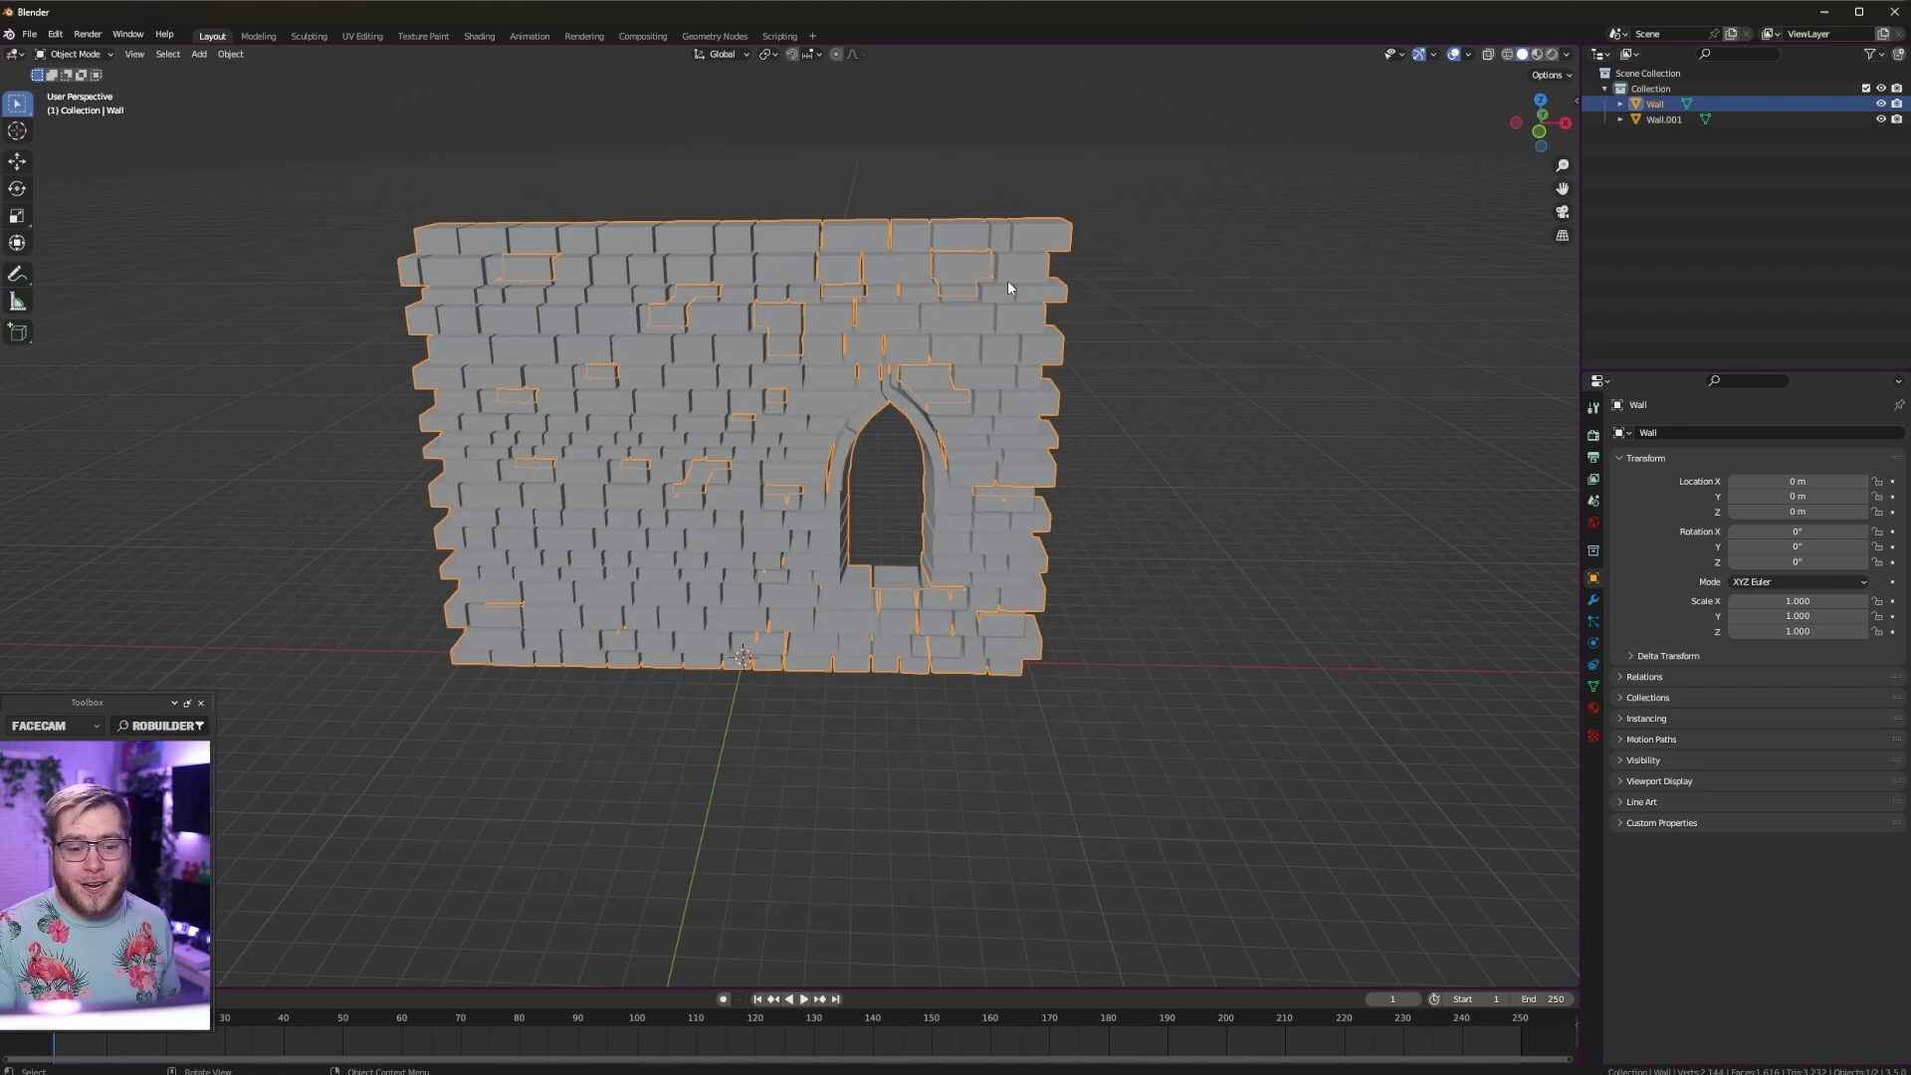
{"action": "left_click", "coordinate": [968, 269]}
{"action": "scroll", "coordinate": [1009, 553], "scroll_direction": "down", "scroll_amount": 3}
{"action": "scroll", "coordinate": [996, 542], "scroll_direction": "up", "scroll_amount": 3}
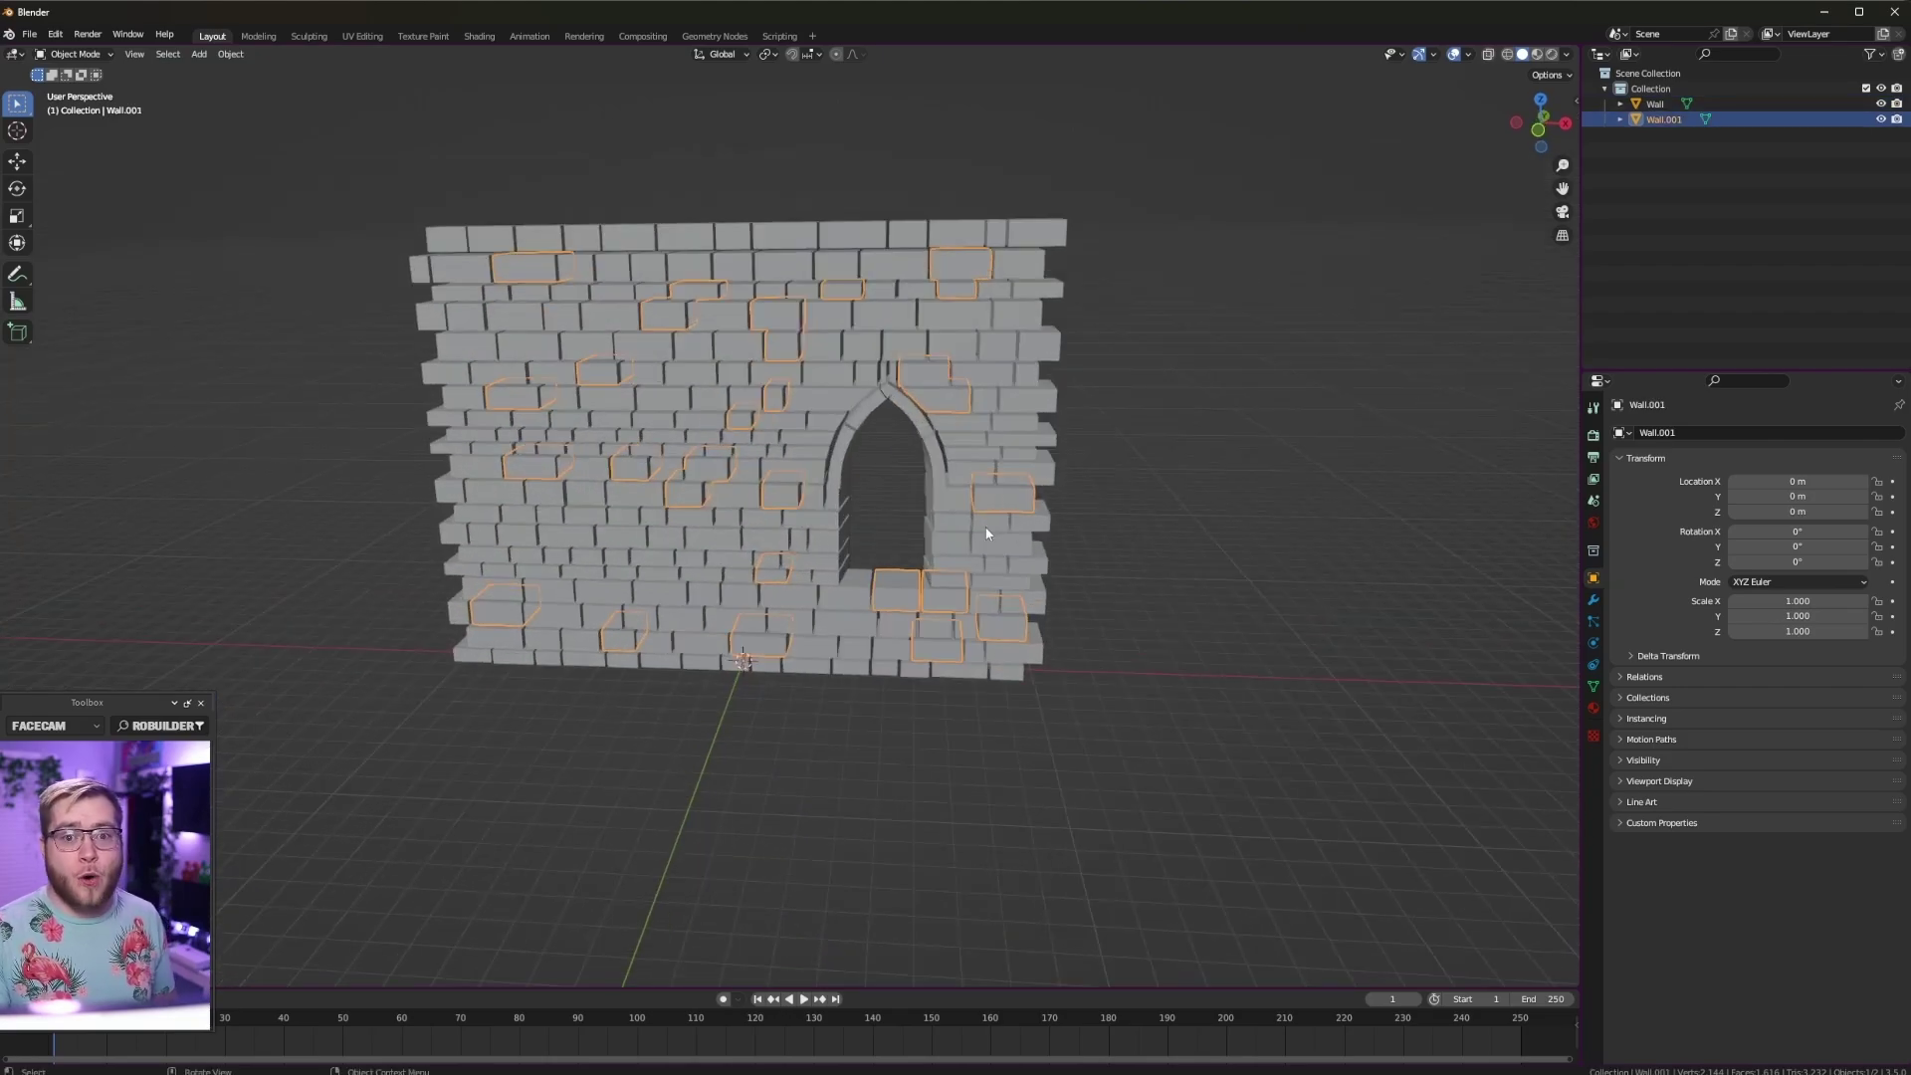
{"action": "left_click", "coordinate": [832, 370]}
{"action": "left_click", "coordinate": [786, 315]}
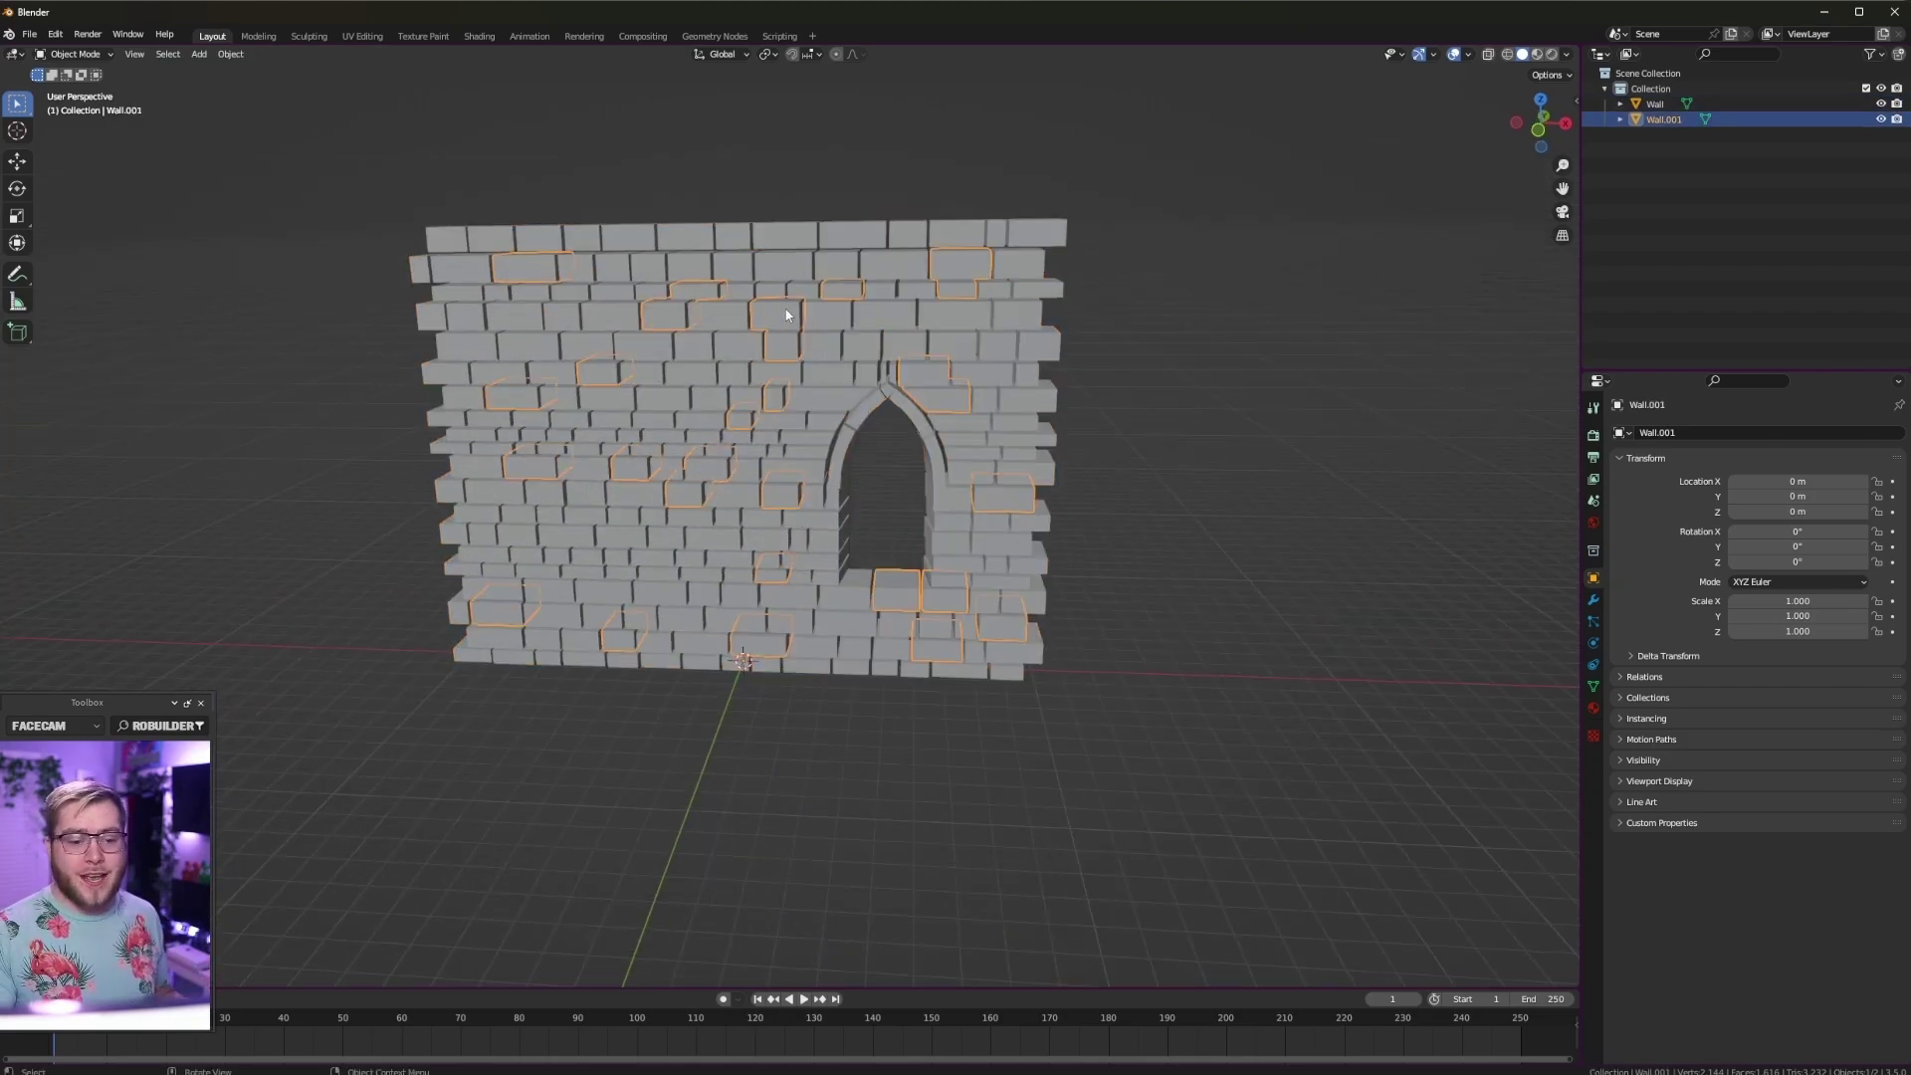
{"action": "scroll", "coordinate": [997, 474], "scroll_direction": "down", "scroll_amount": 4}
{"action": "left_click", "coordinate": [767, 502], "text": "shift"}
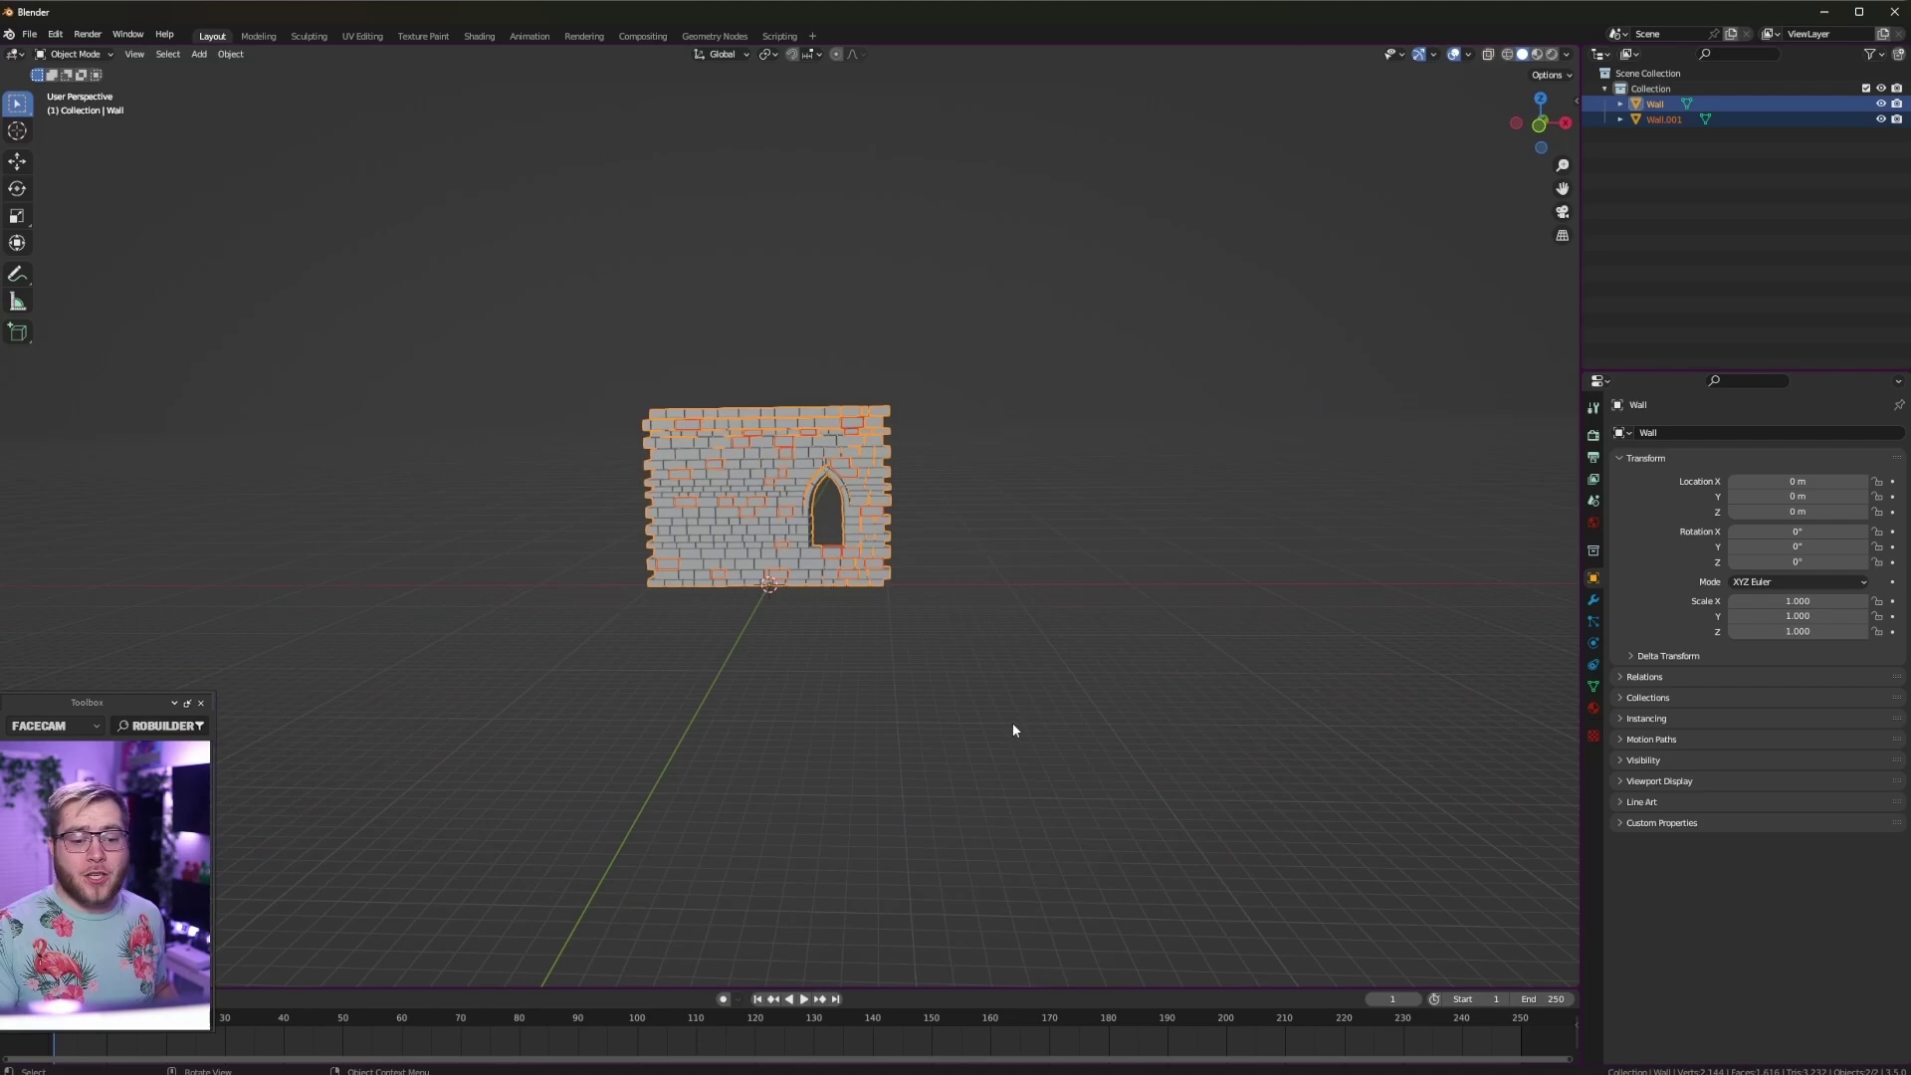
{"action": "left_click", "coordinate": [17, 161]}
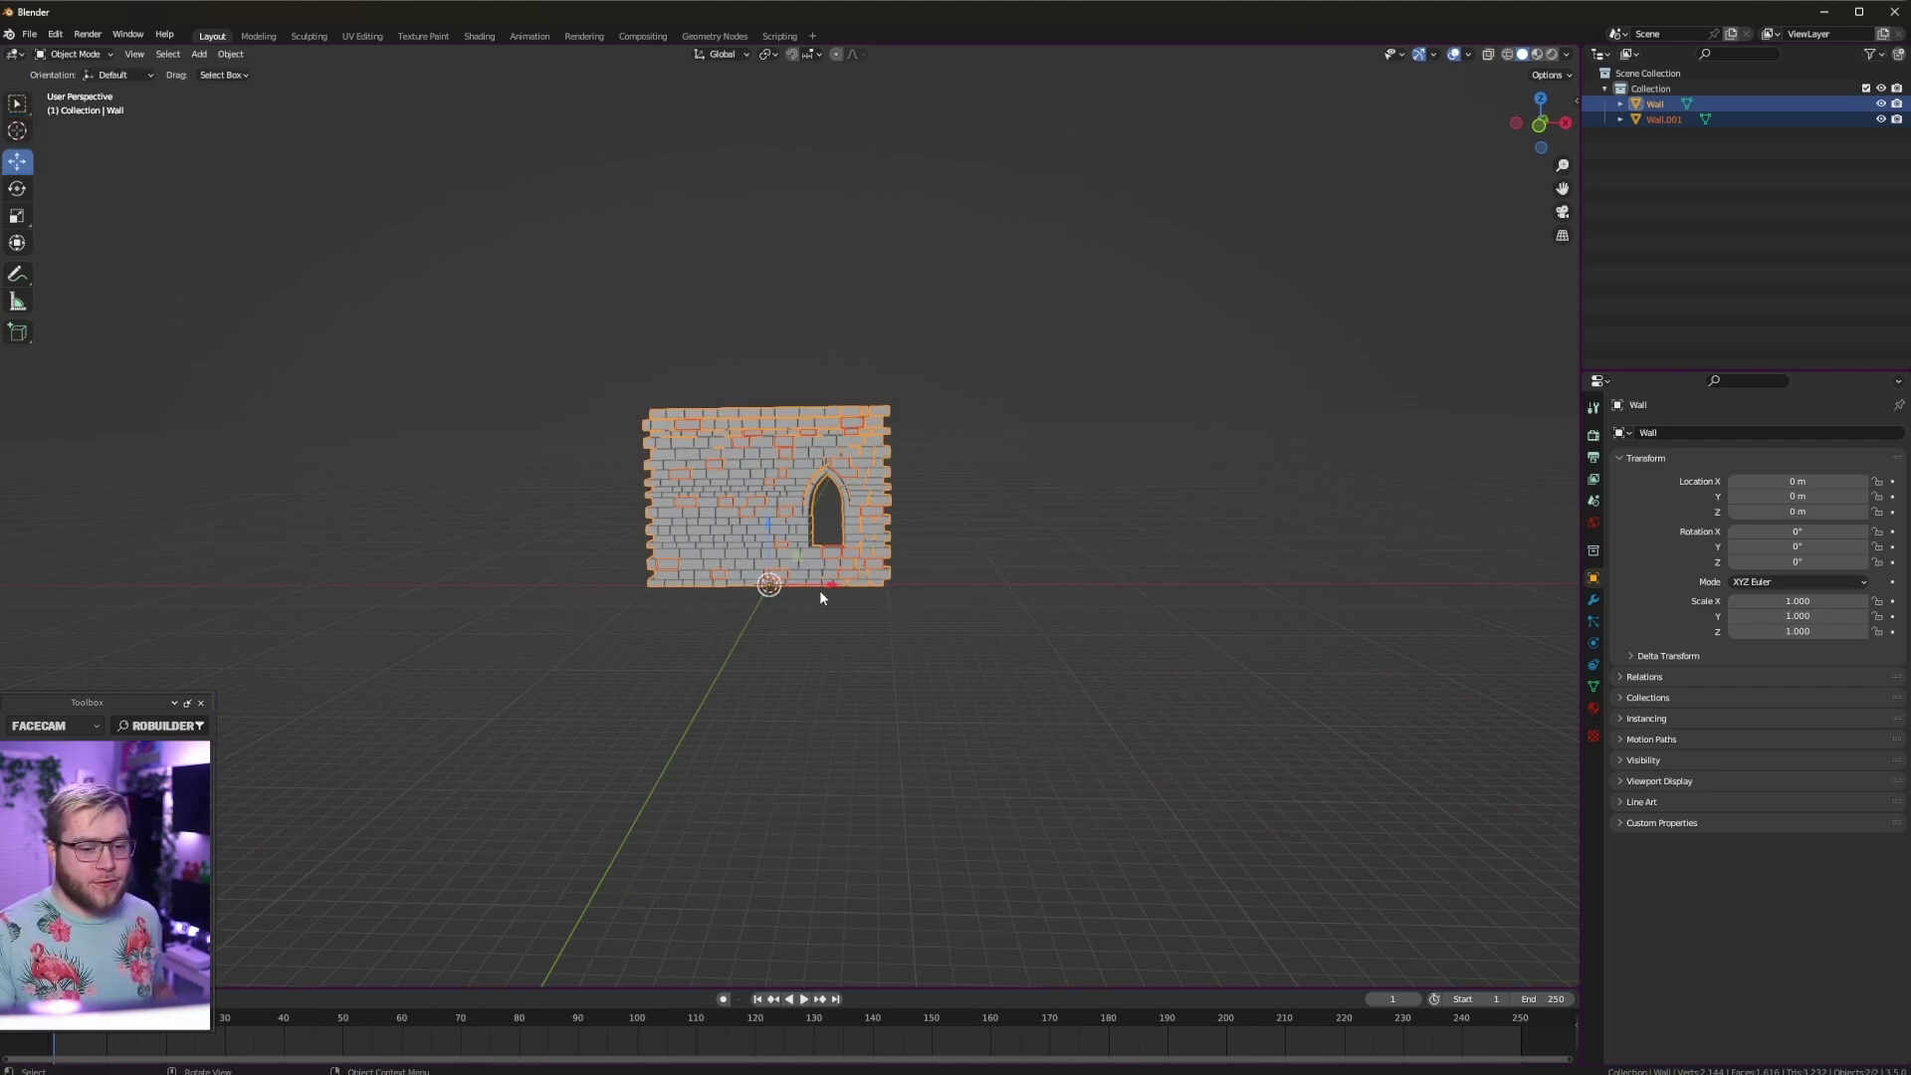
{"action": "left_click_drag", "start_coordinate": [826, 592], "coordinate": [299, 592]}
{"action": "left_click", "coordinate": [593, 547]}
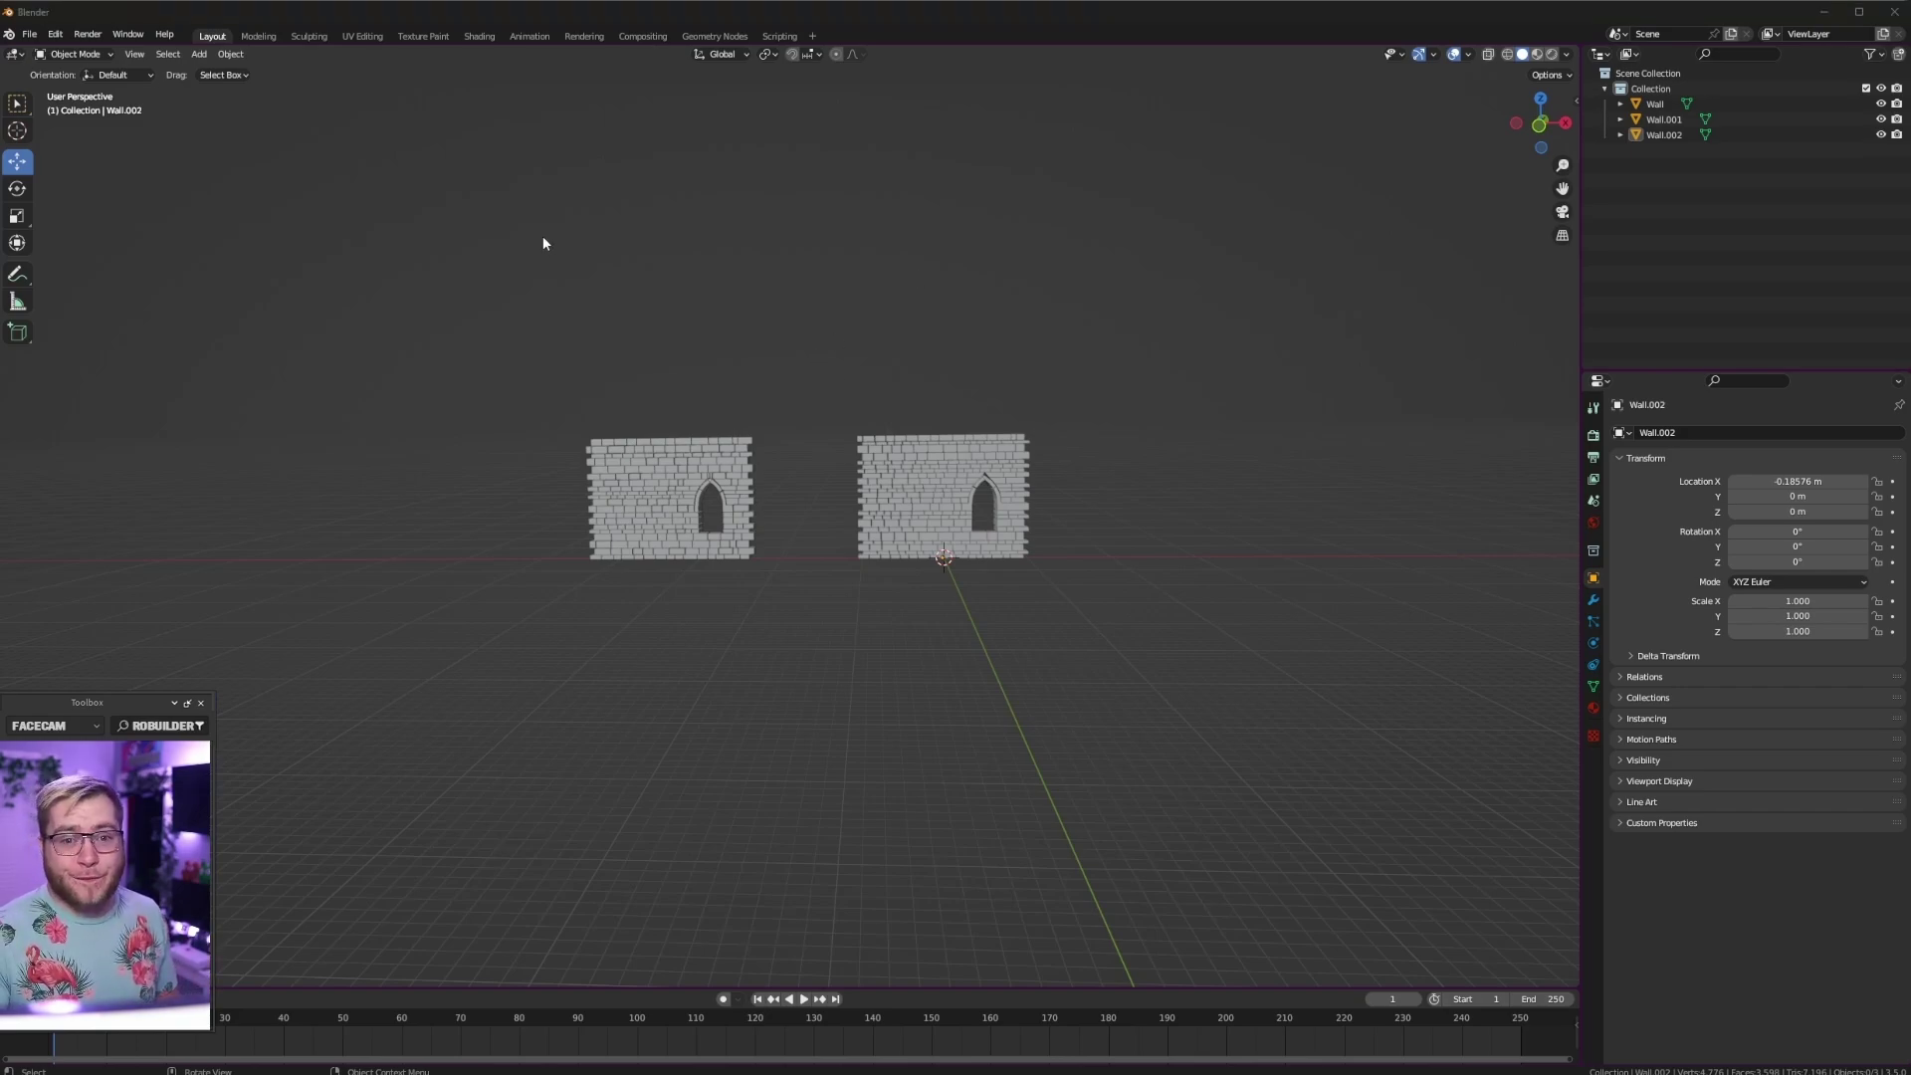
Step: Switch to UV Editing in front orthographic view with Wall.002 selected
{"action": "left_click", "coordinate": [371, 36]}
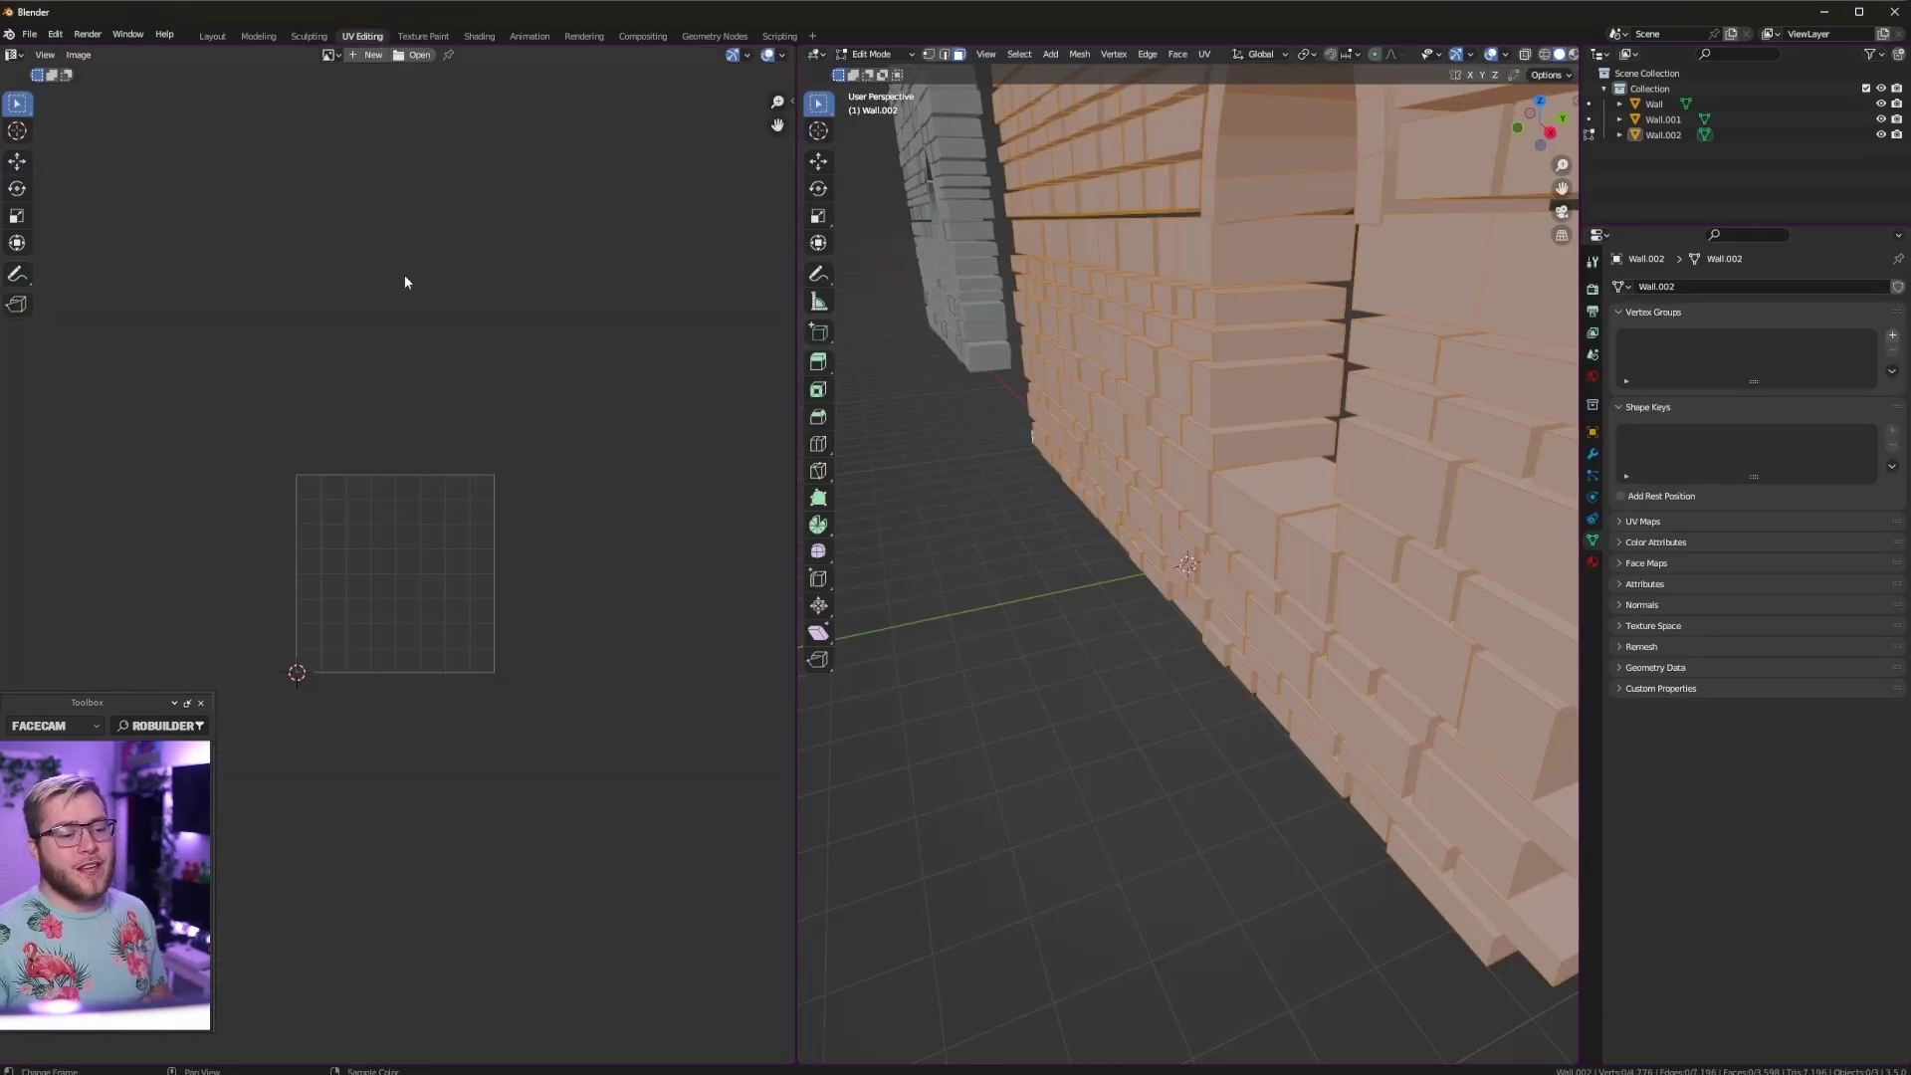
{"action": "key", "text": "KP_Decimal"}
{"action": "key", "text": "KP_3"}
{"action": "key", "text": "KP_1"}
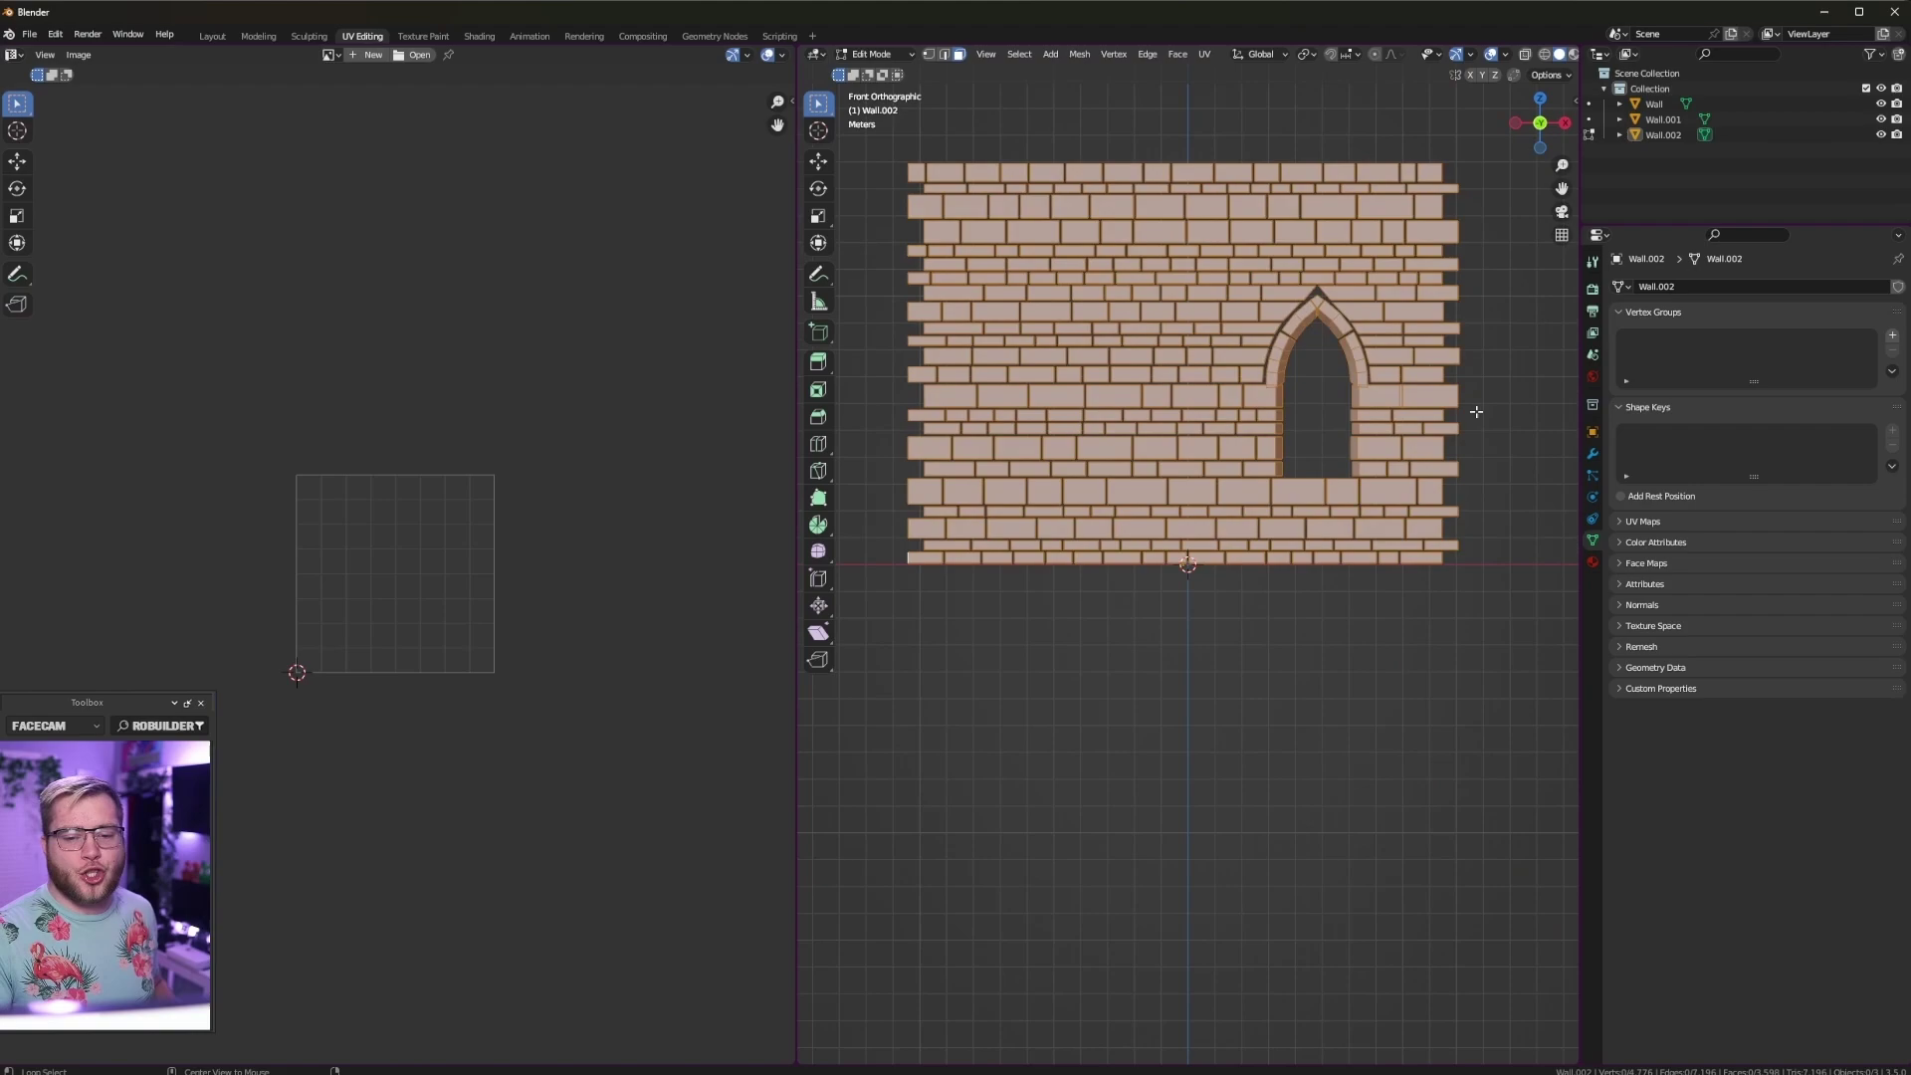
{"action": "key", "text": "Tab"}
{"action": "scroll", "coordinate": [1226, 484], "scroll_direction": "down", "scroll_amount": 3}
{"action": "left_click", "coordinate": [1182, 448]}
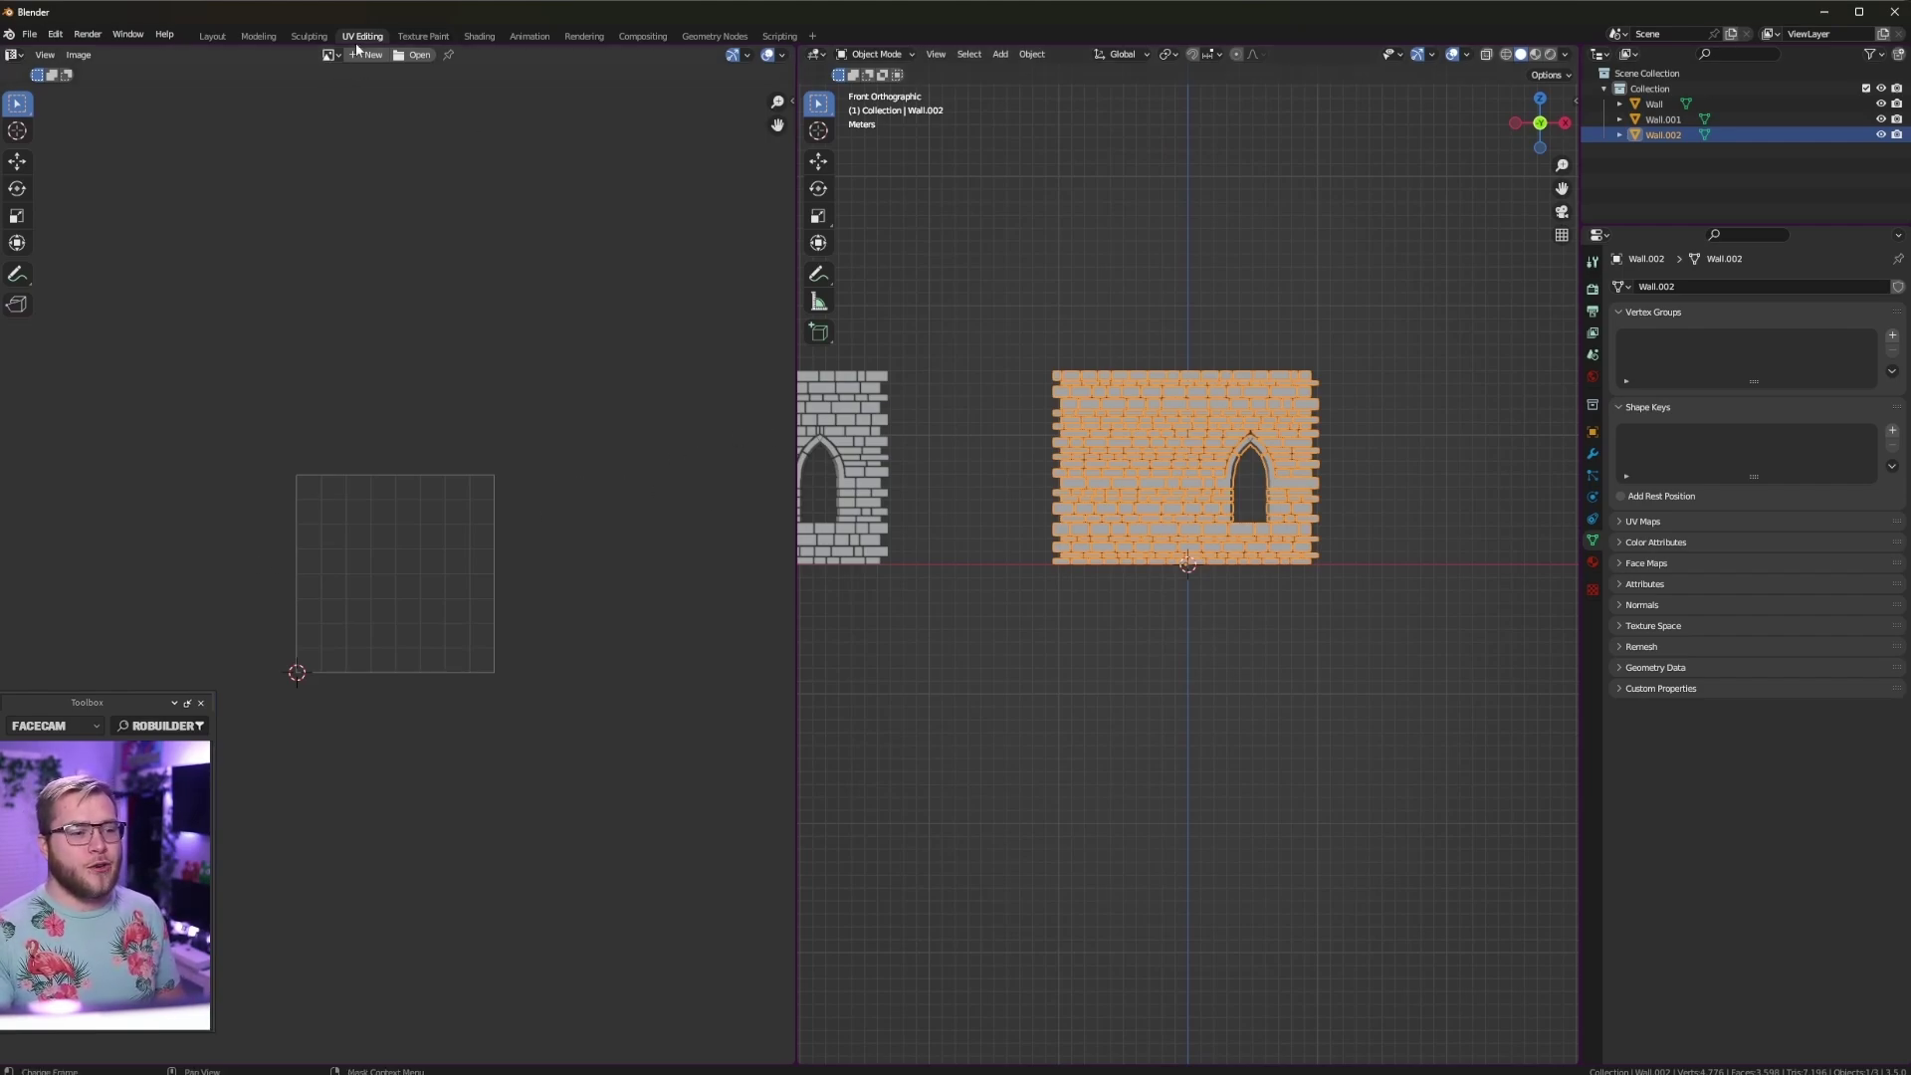
Step: Browse to the Desktop folder to open the motorbike shop screenshot as the image
{"action": "left_click", "coordinate": [415, 55]}
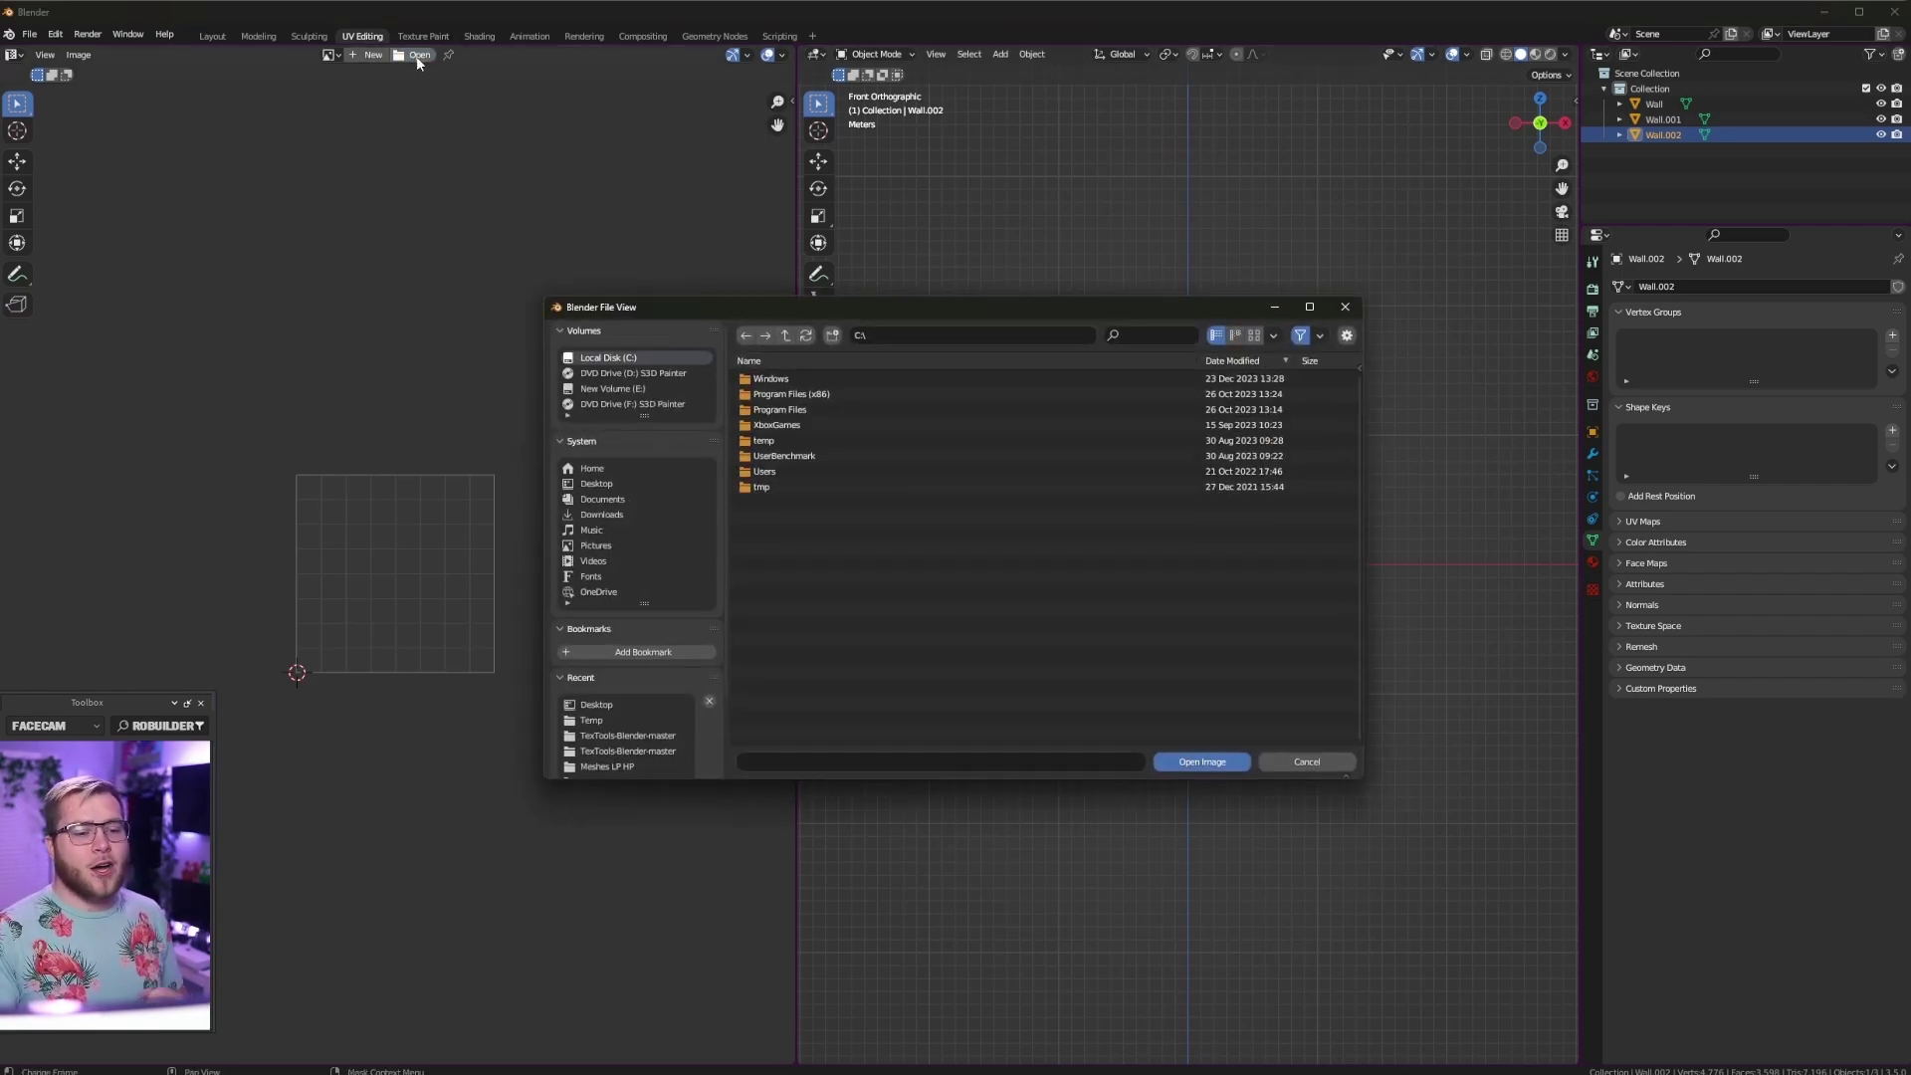
{"action": "left_click", "coordinate": [597, 483]}
{"action": "scroll", "coordinate": [1020, 512], "scroll_direction": "down", "scroll_amount": 2}
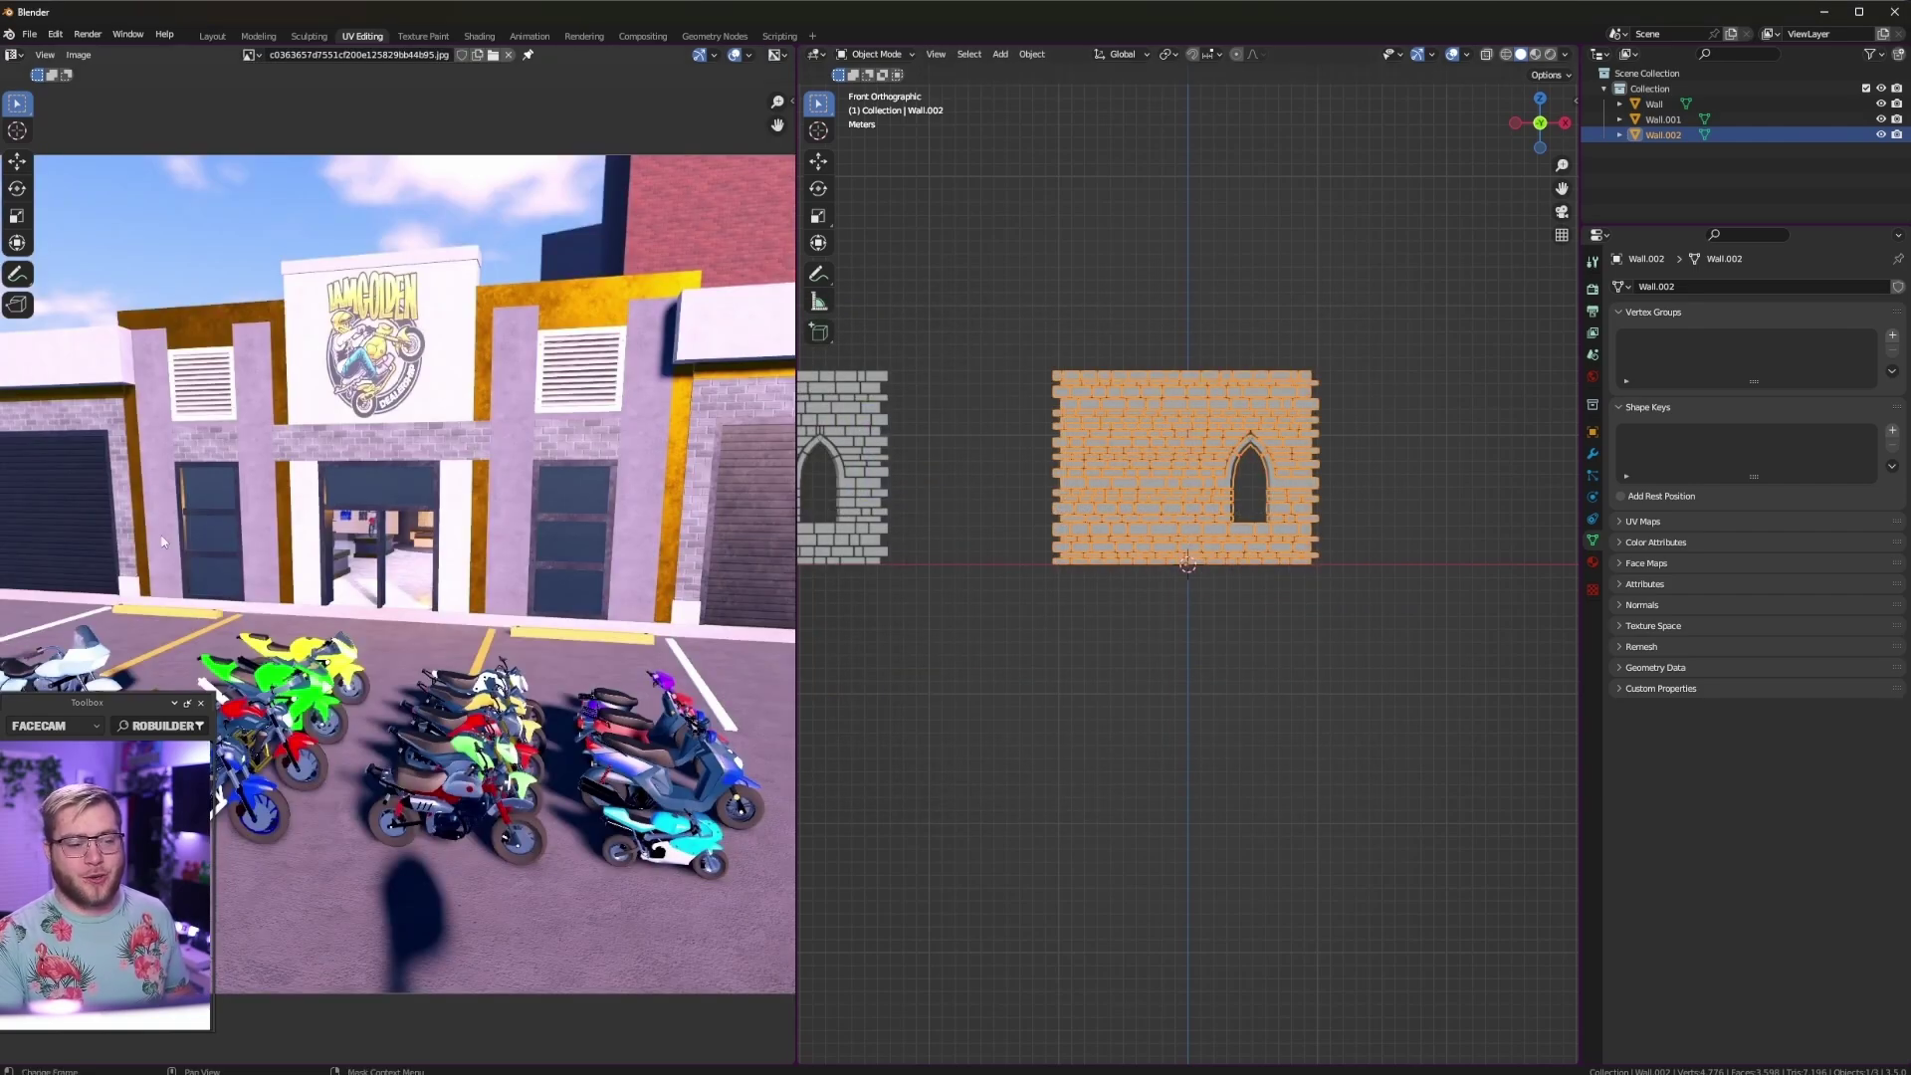
Step: Project Wall.002's UVs from the current view
{"action": "scroll", "coordinate": [398, 572], "scroll_direction": "down", "scroll_amount": 5}
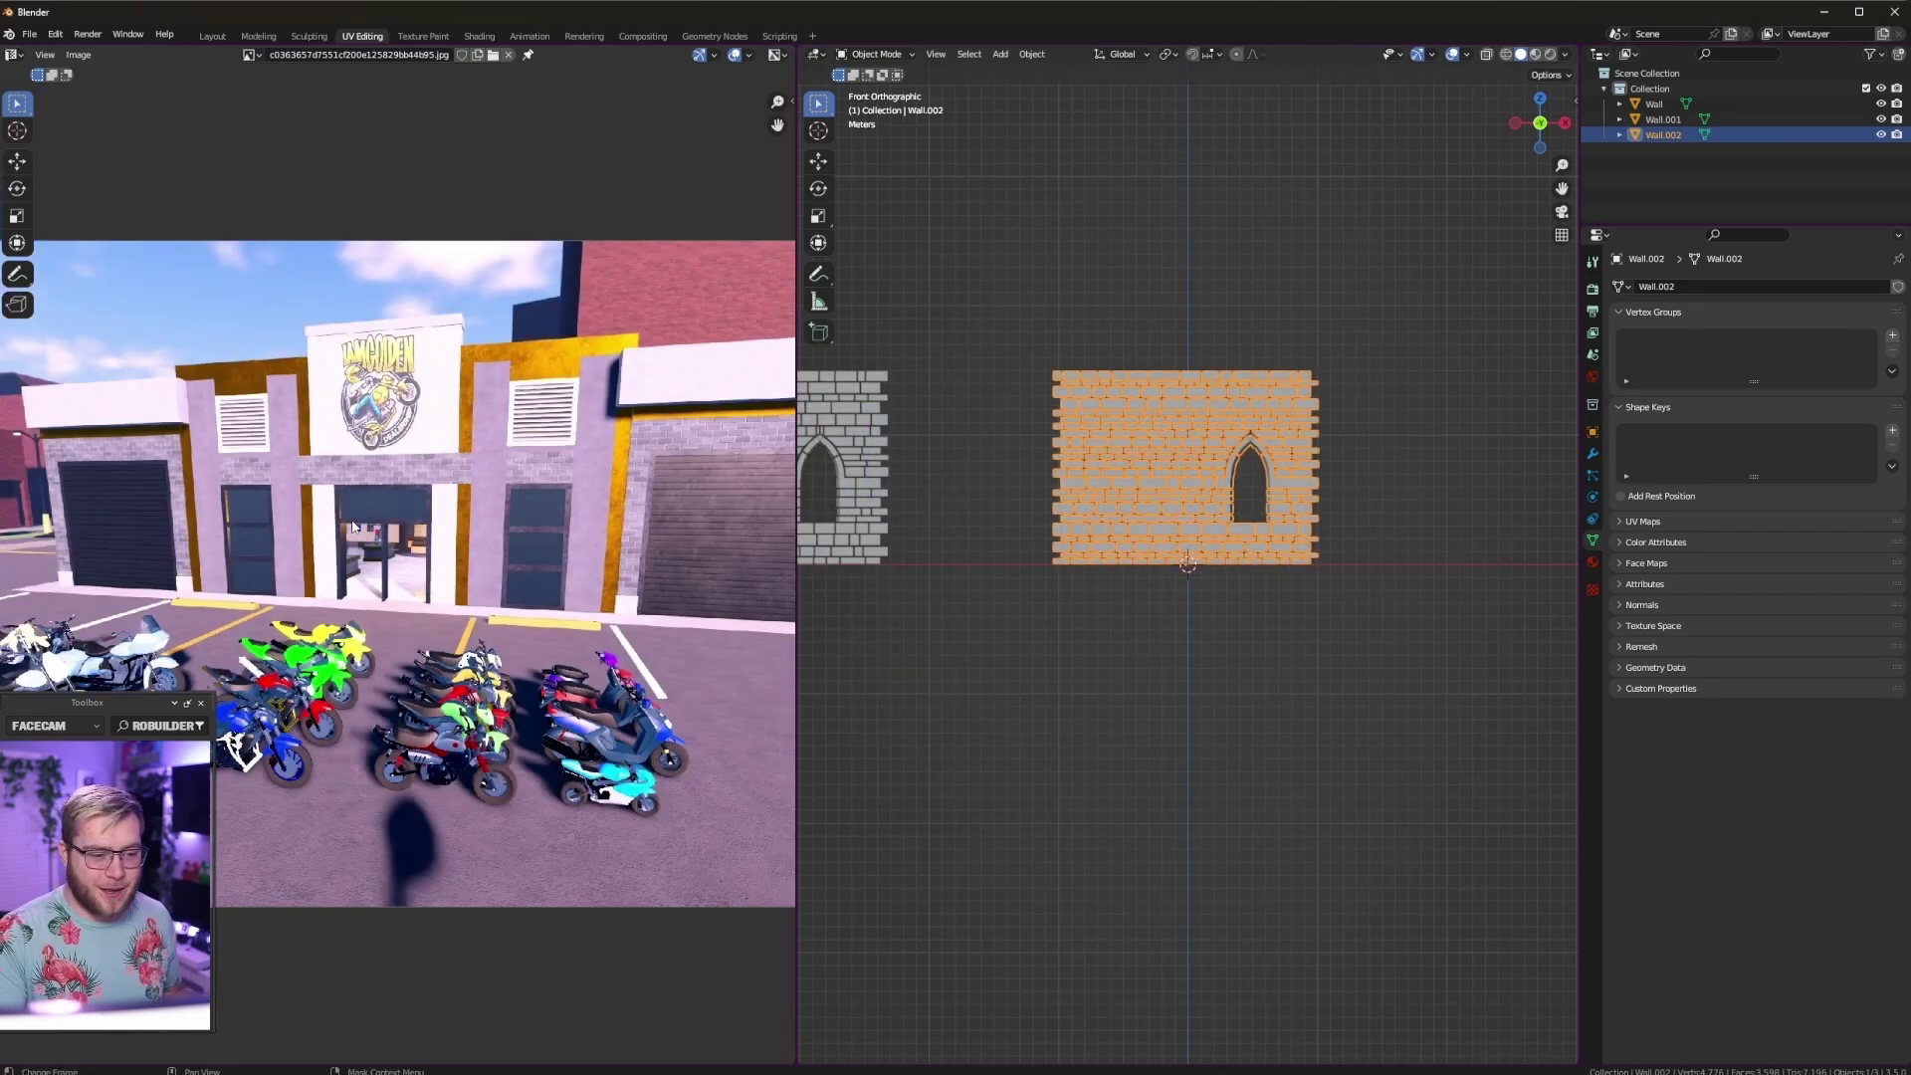
{"action": "scroll", "coordinate": [398, 572], "scroll_direction": "up", "scroll_amount": 2}
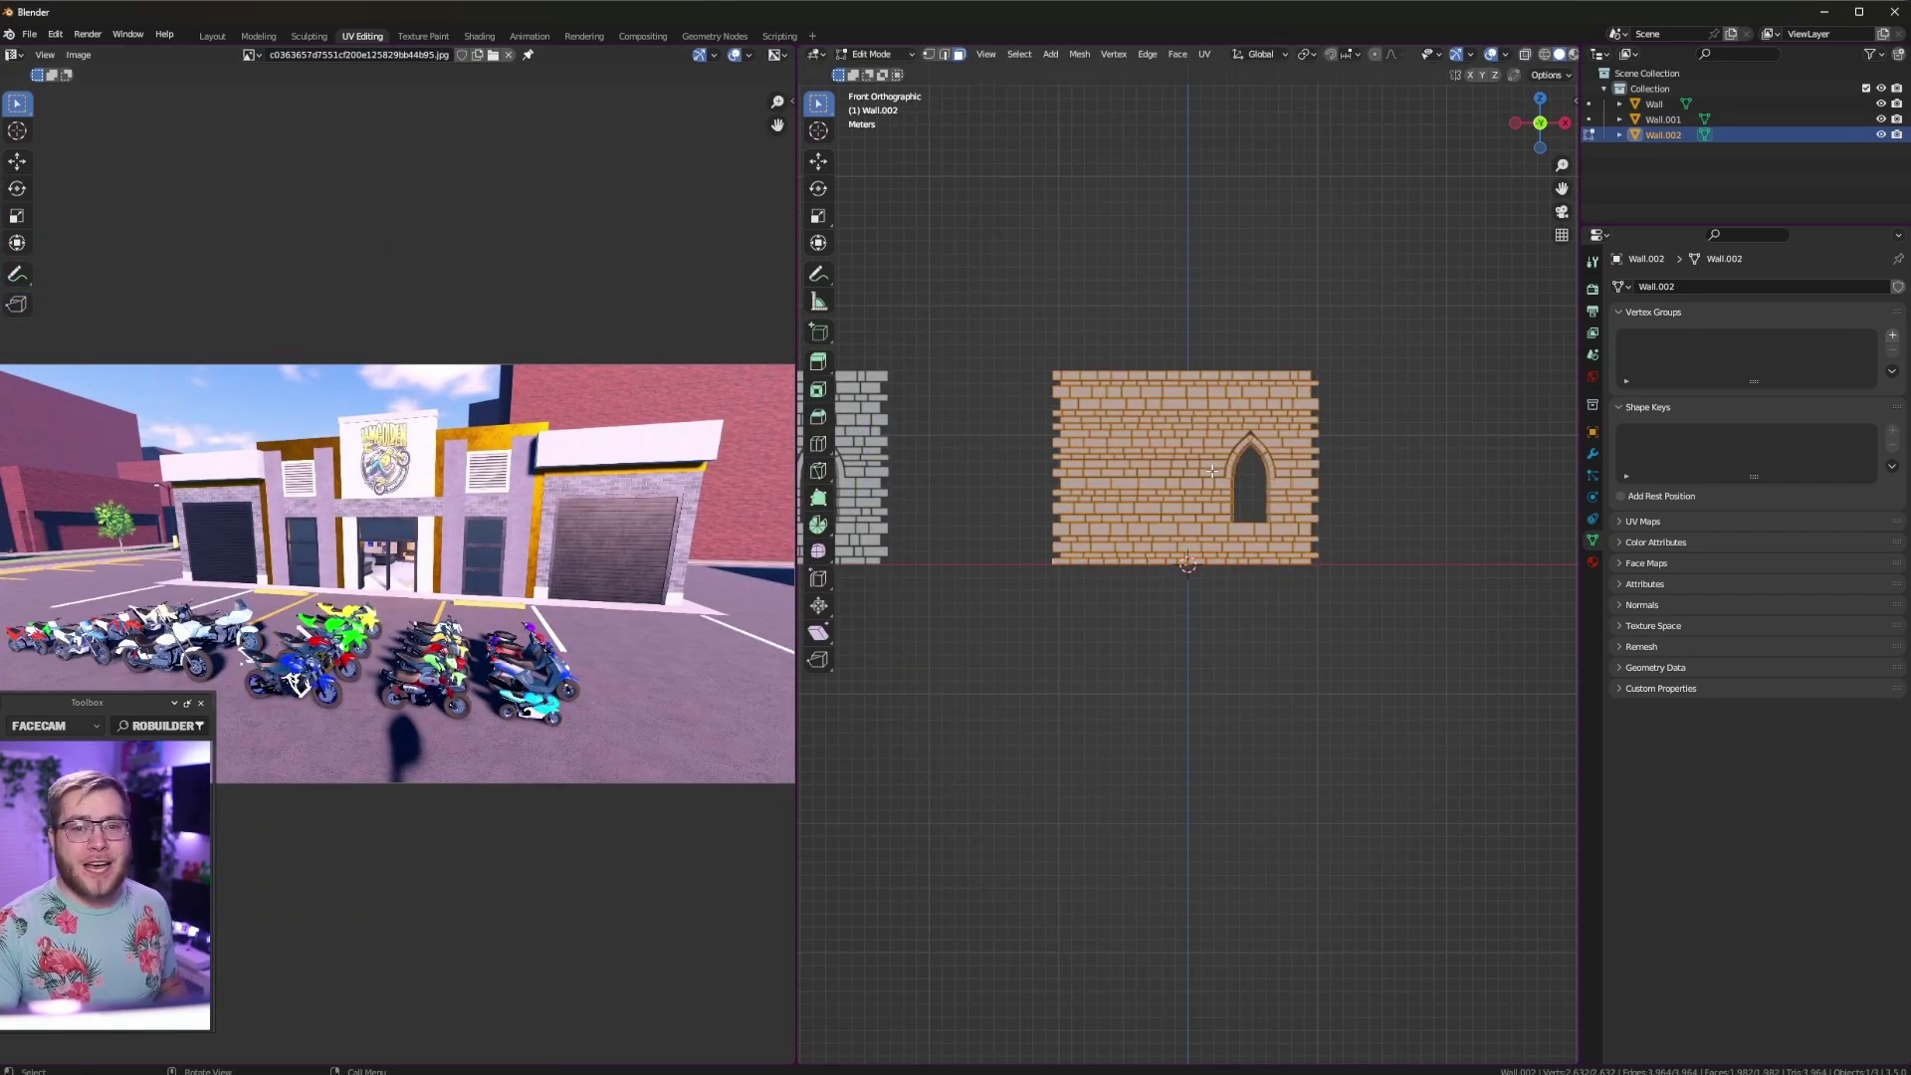
{"action": "key", "text": "u"}
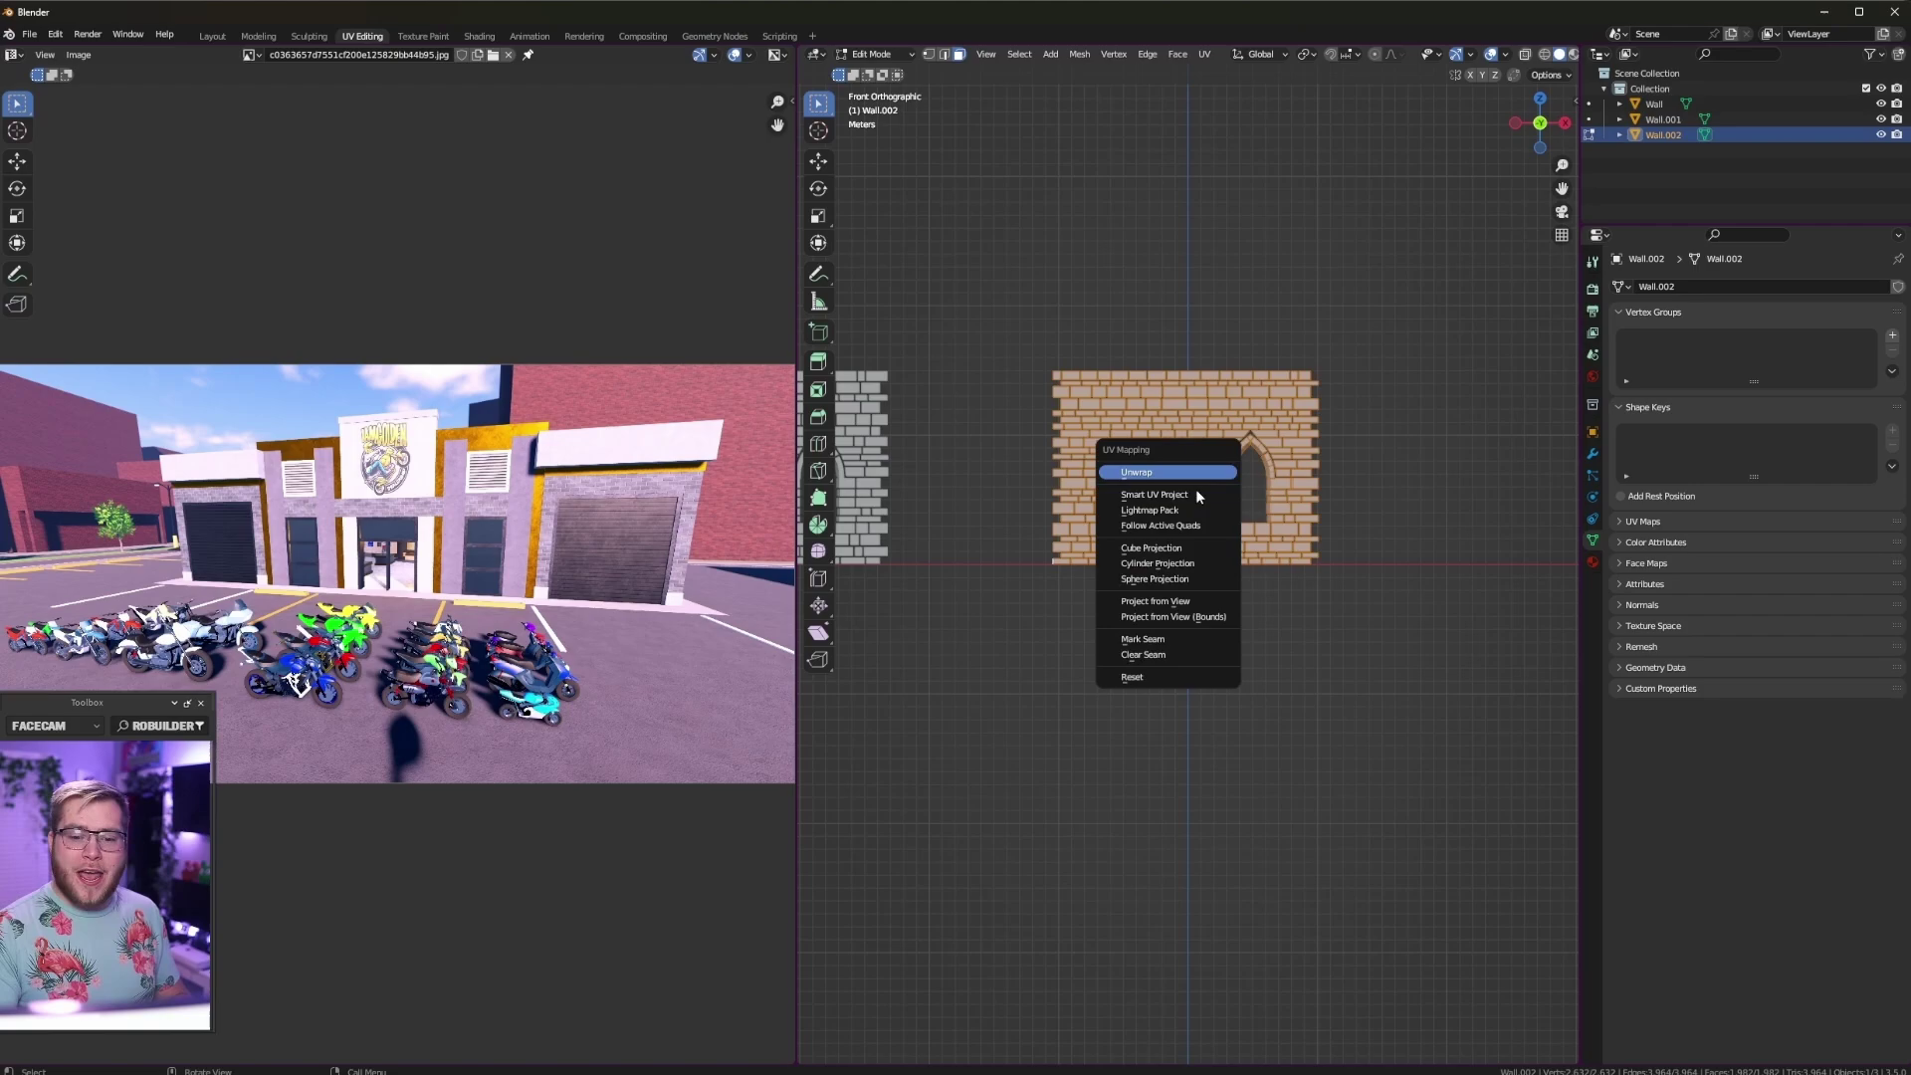
{"action": "left_click", "coordinate": [1183, 600]}
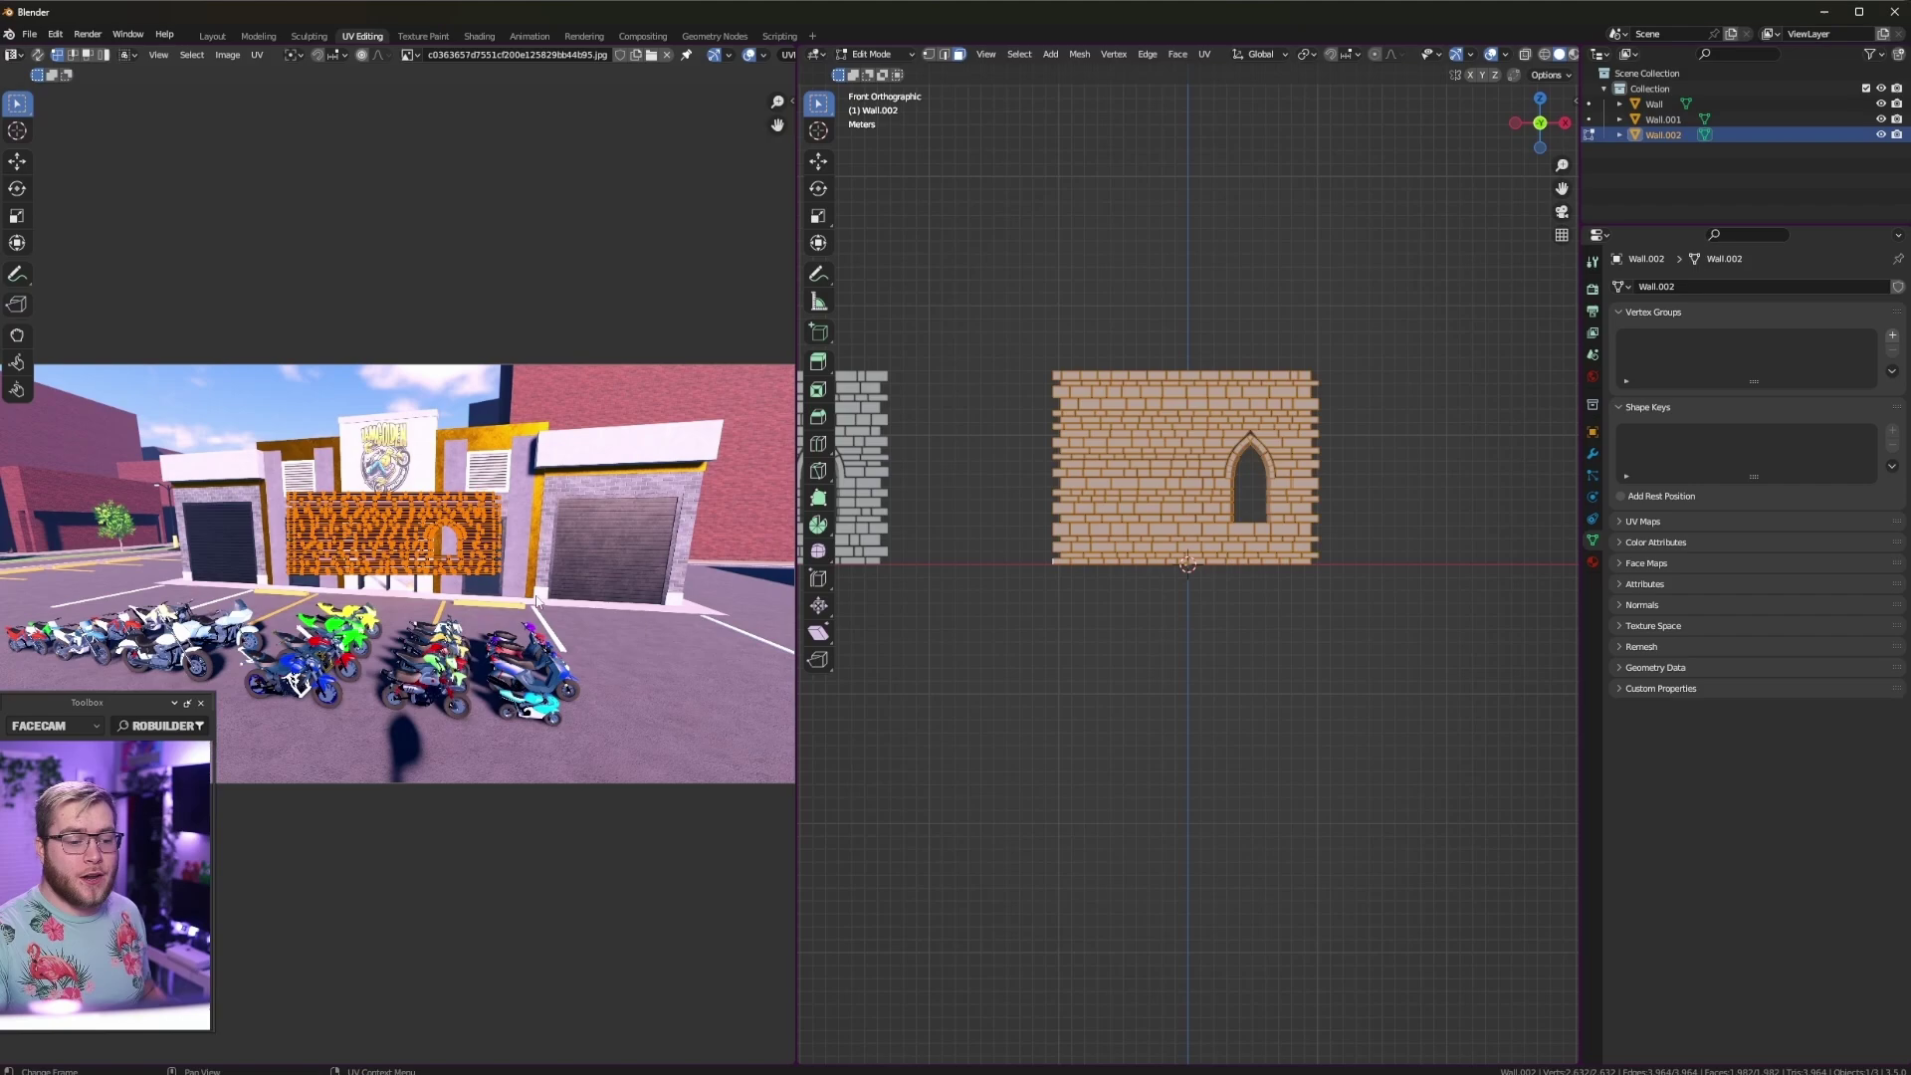
Step: Move and scale the UVs down into a small patch of the jpg
{"action": "scroll", "coordinate": [419, 562], "scroll_direction": "up", "scroll_amount": 5}
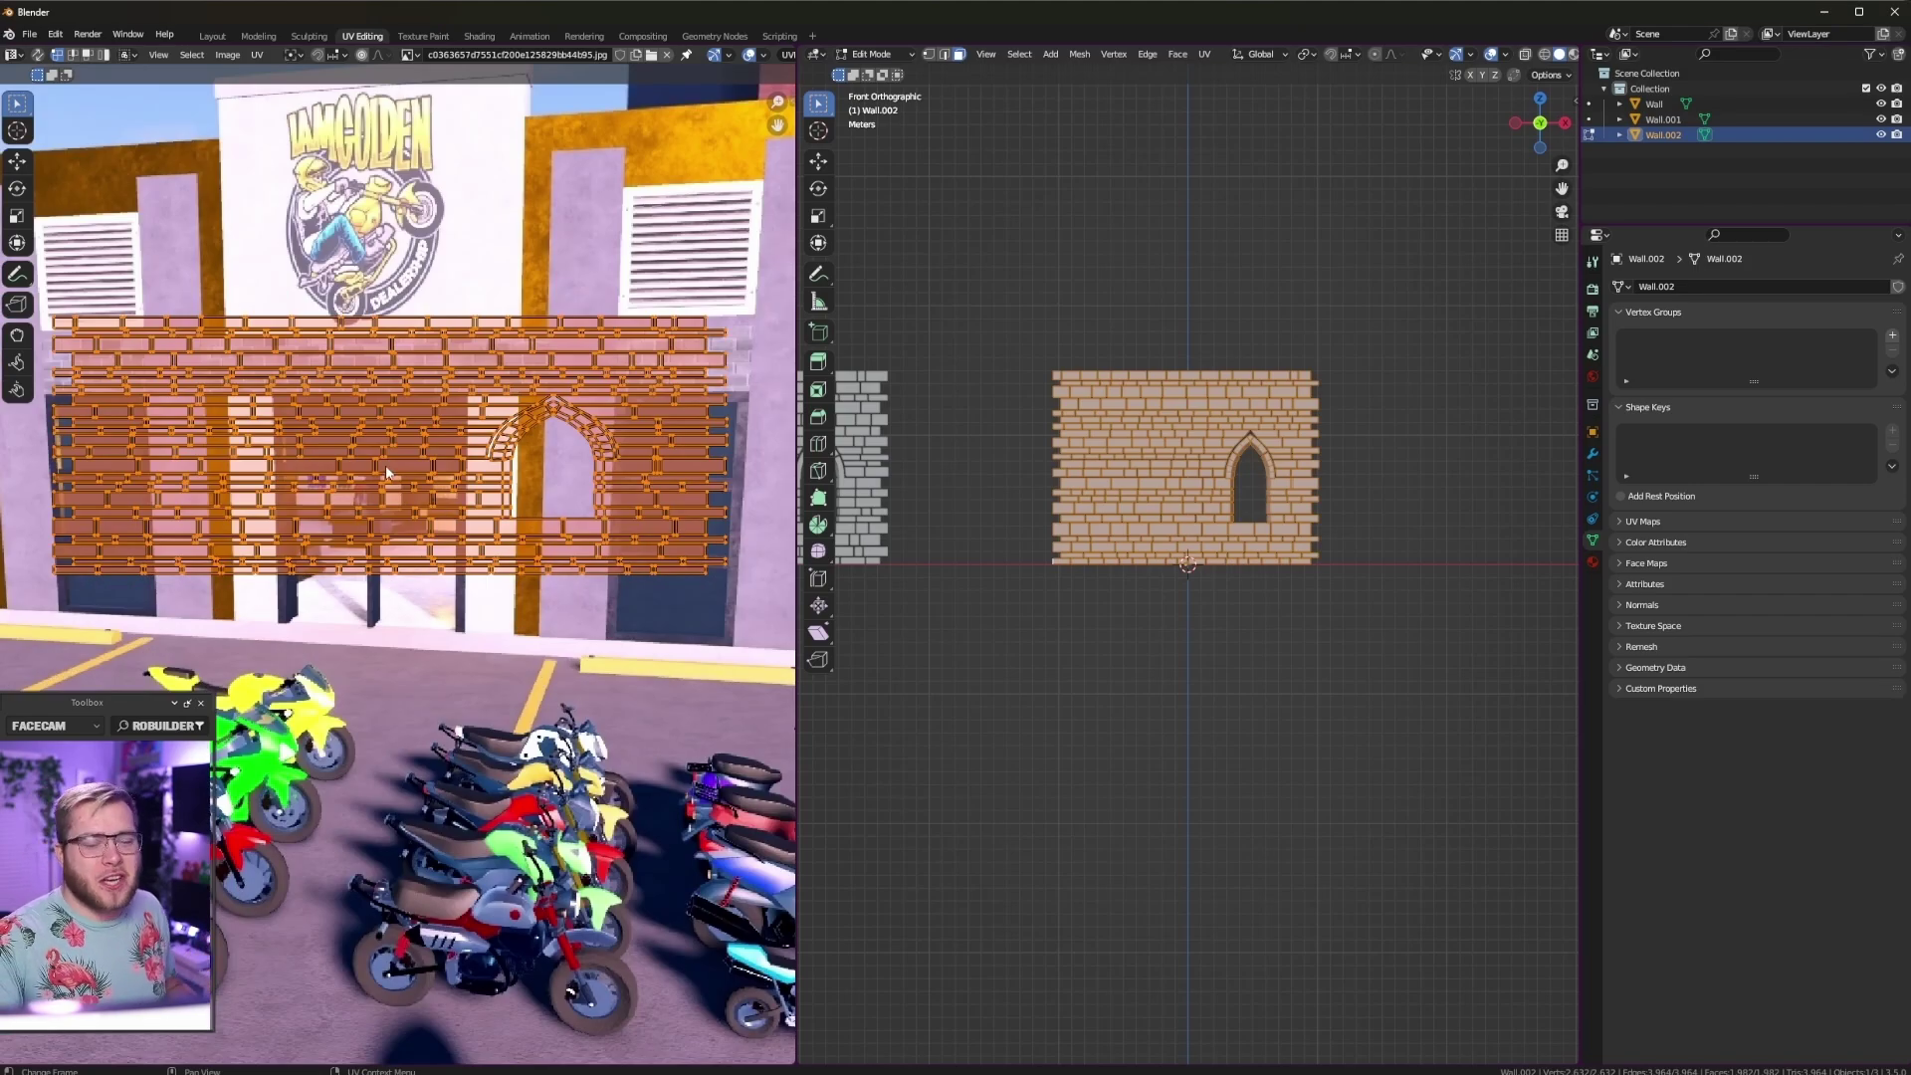
{"action": "scroll", "coordinate": [388, 472], "scroll_direction": "down", "scroll_amount": 4}
{"action": "key", "text": "g"}
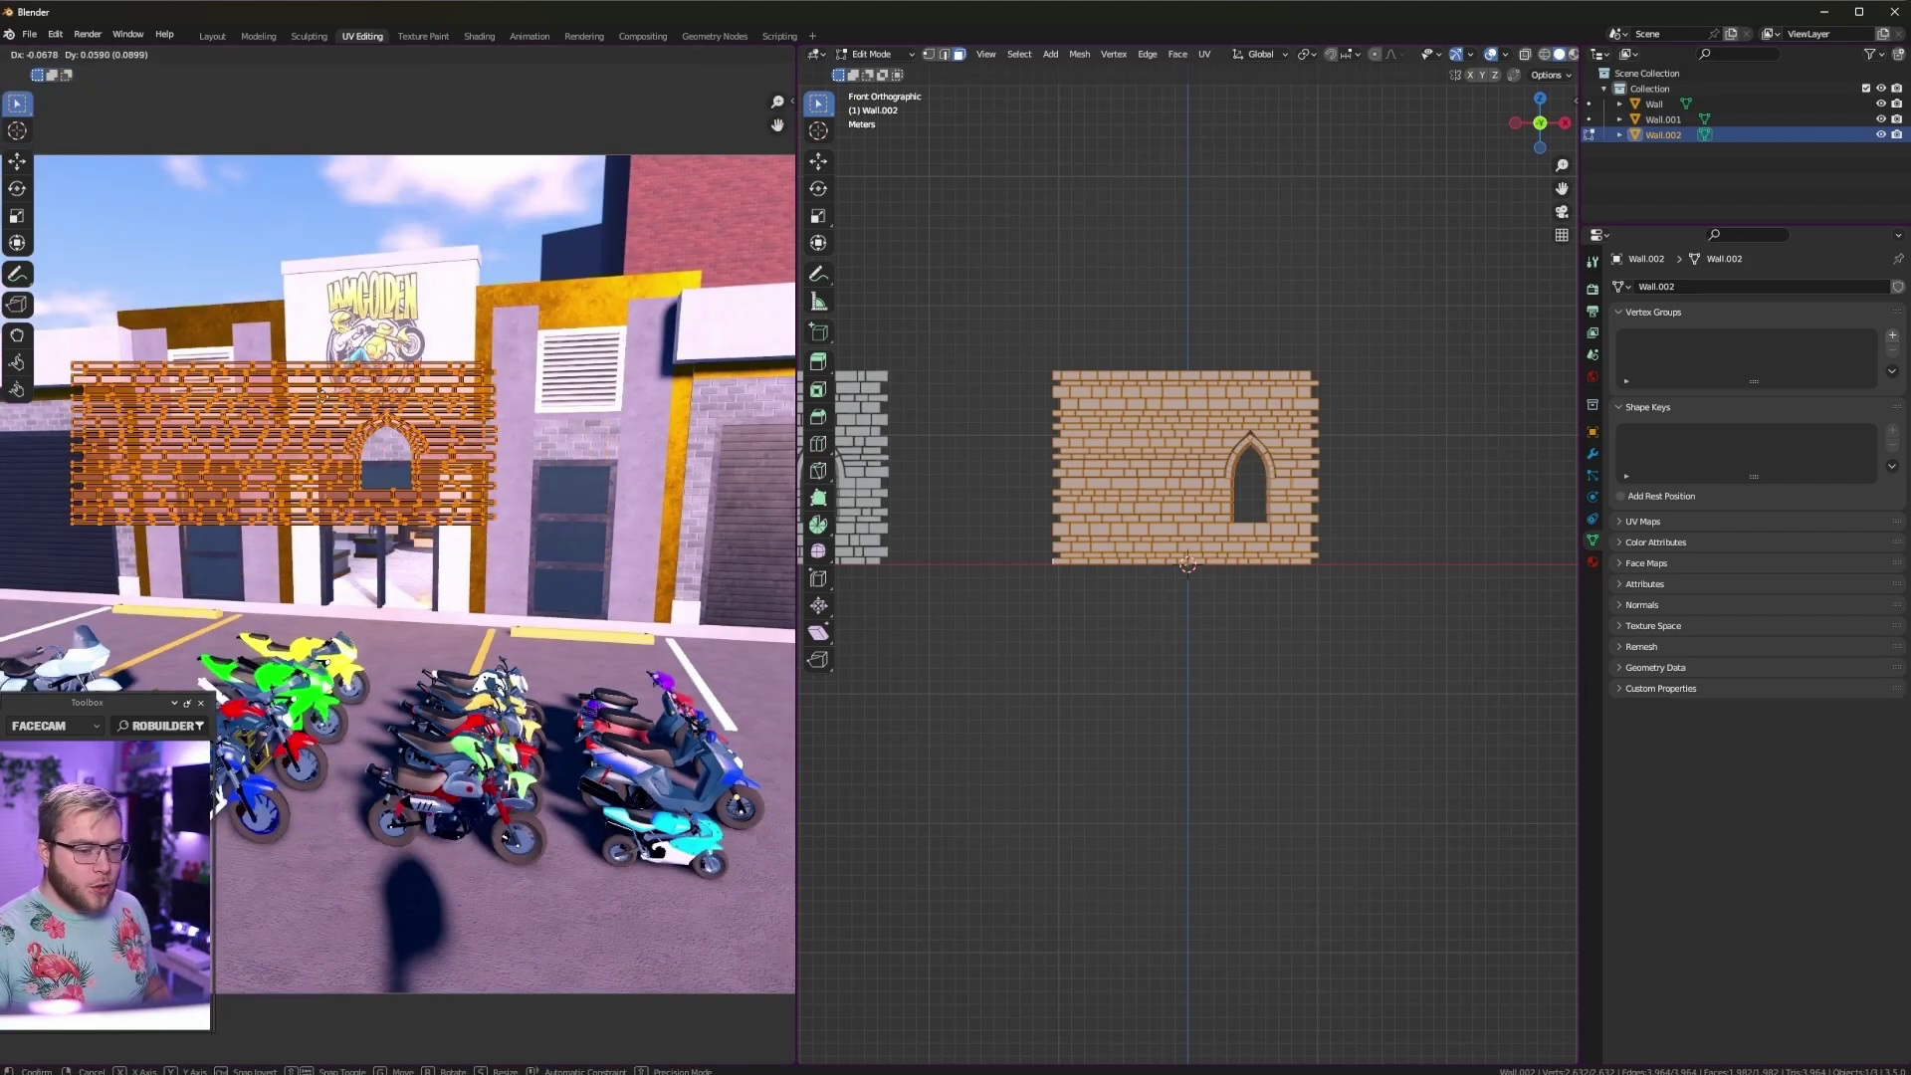
{"action": "left_click", "coordinate": [453, 398]}
{"action": "key", "text": "s"}
{"action": "left_click", "coordinate": [727, 429]}
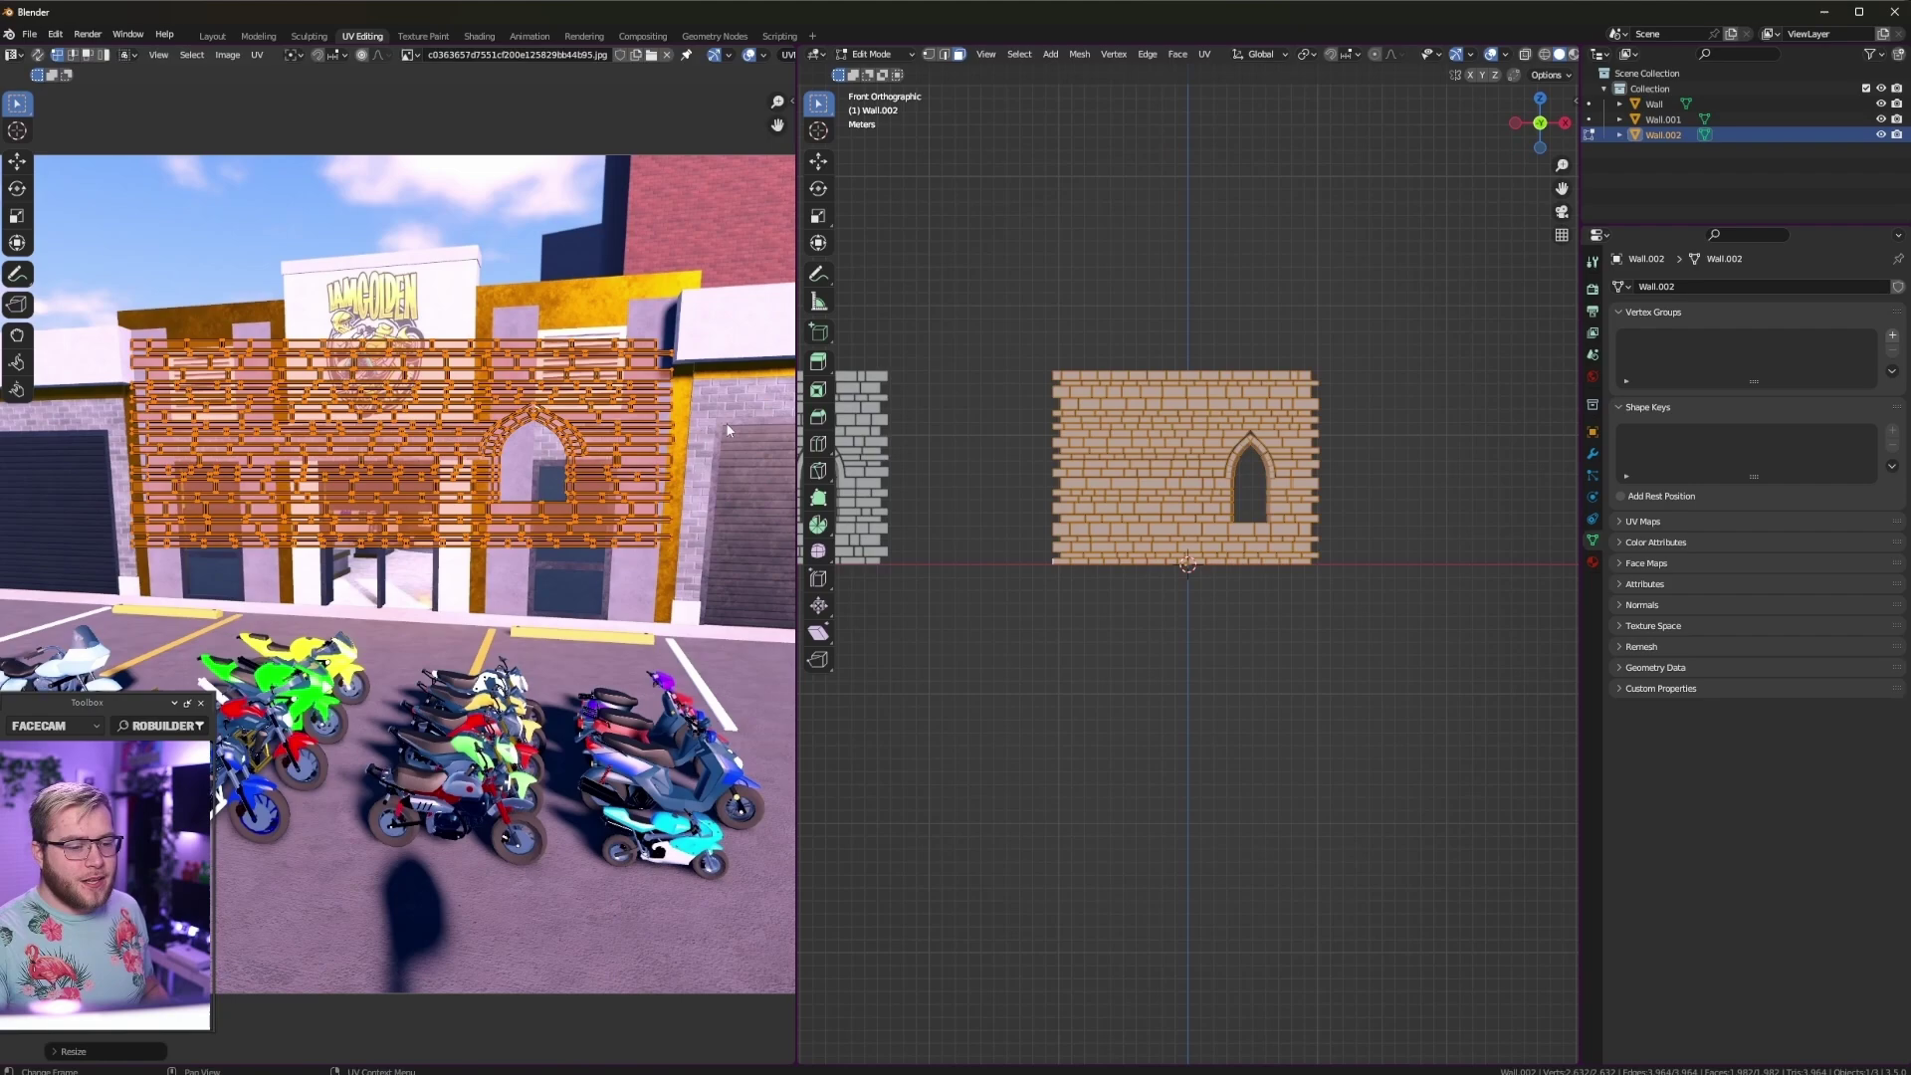
{"action": "key", "text": "s"}
{"action": "key", "text": "x"}
{"action": "left_click", "coordinate": [478, 464]}
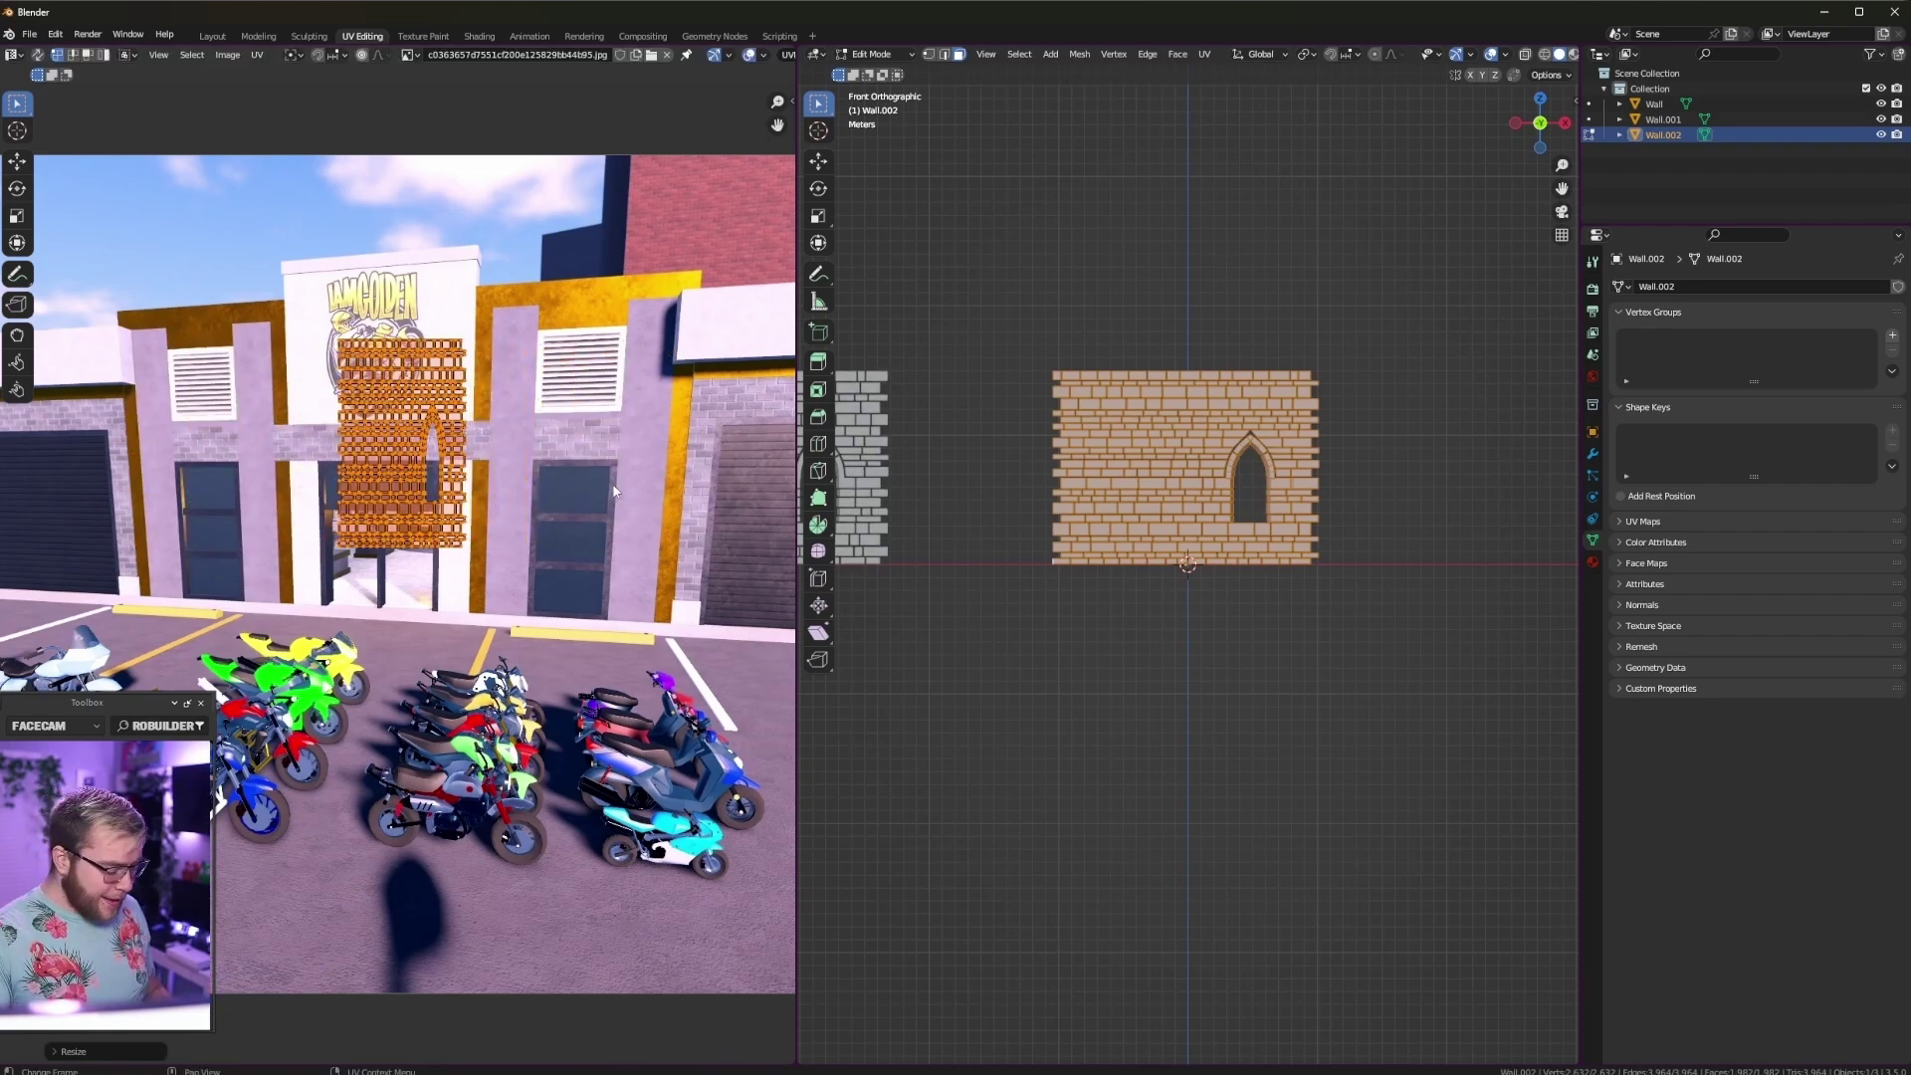
{"action": "key", "text": "s"}
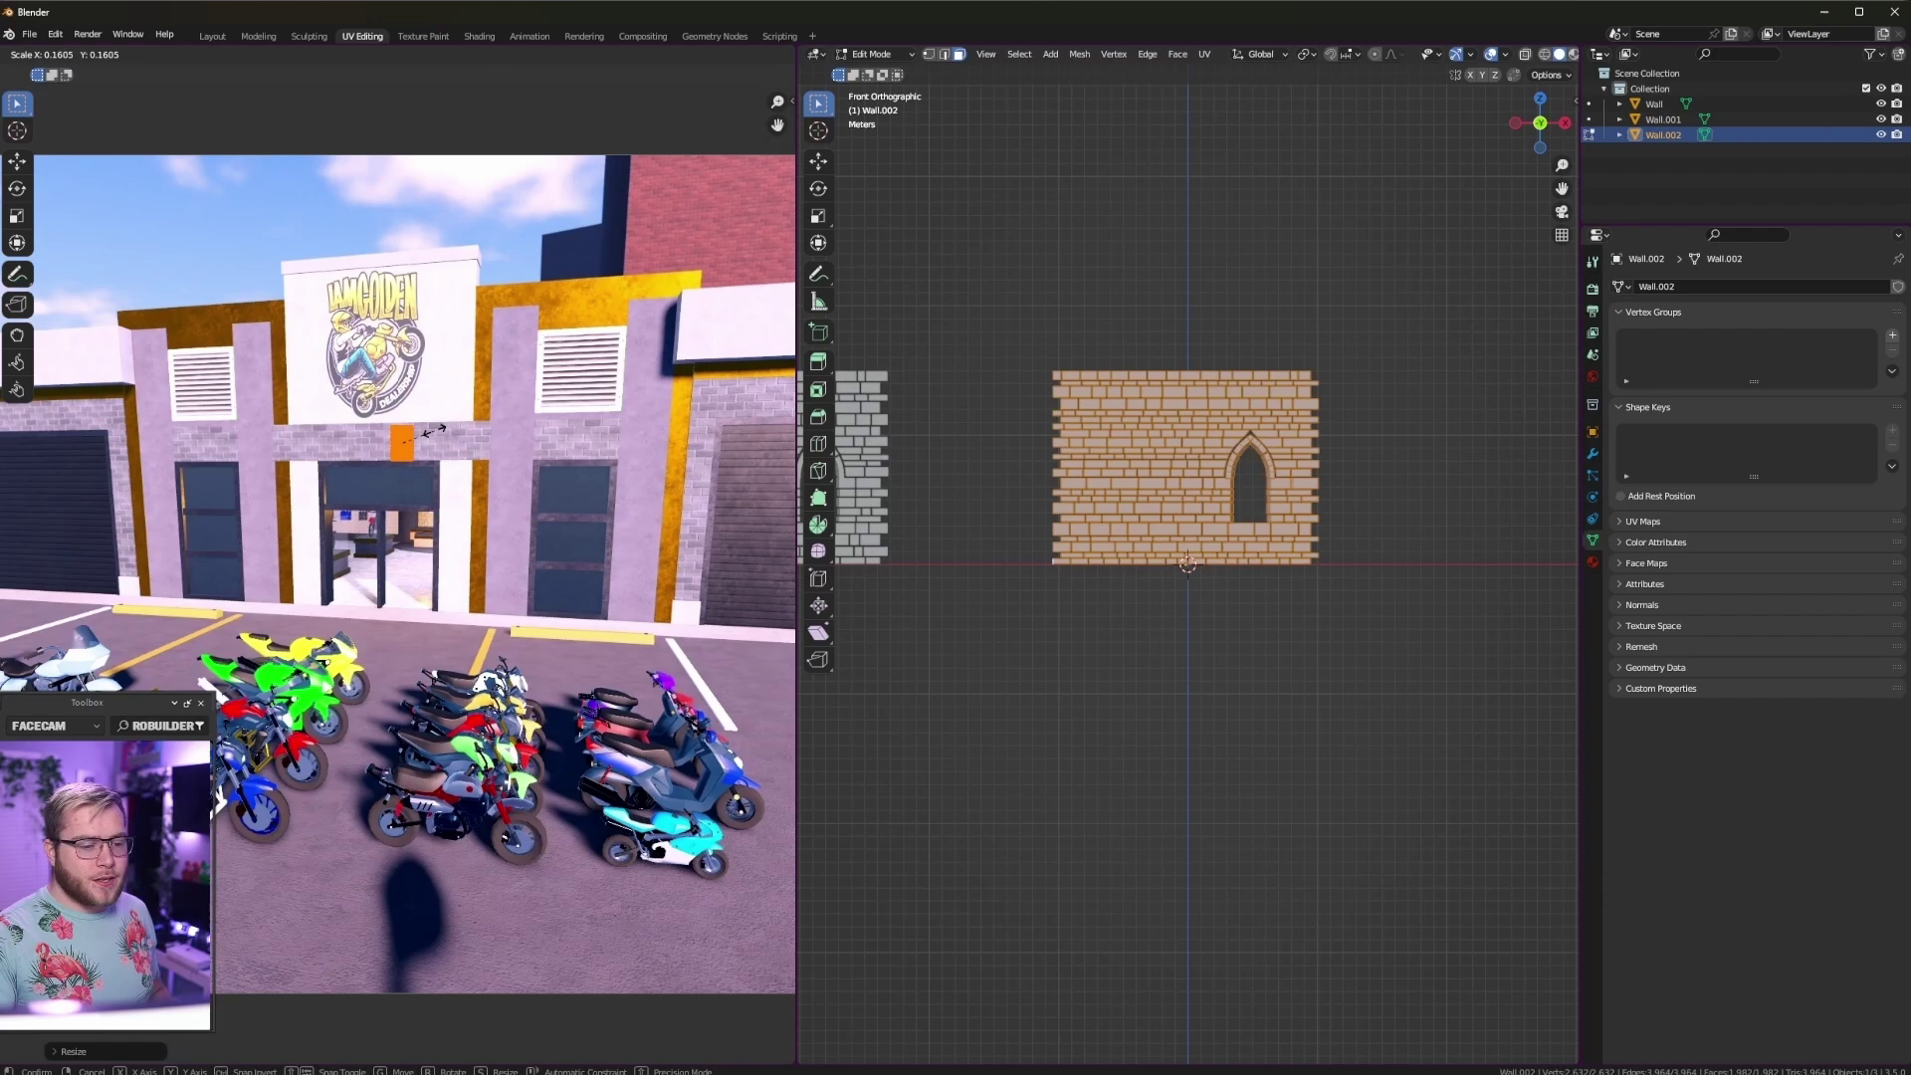
{"action": "left_click", "coordinate": [435, 430]}
{"action": "key", "text": "g"}
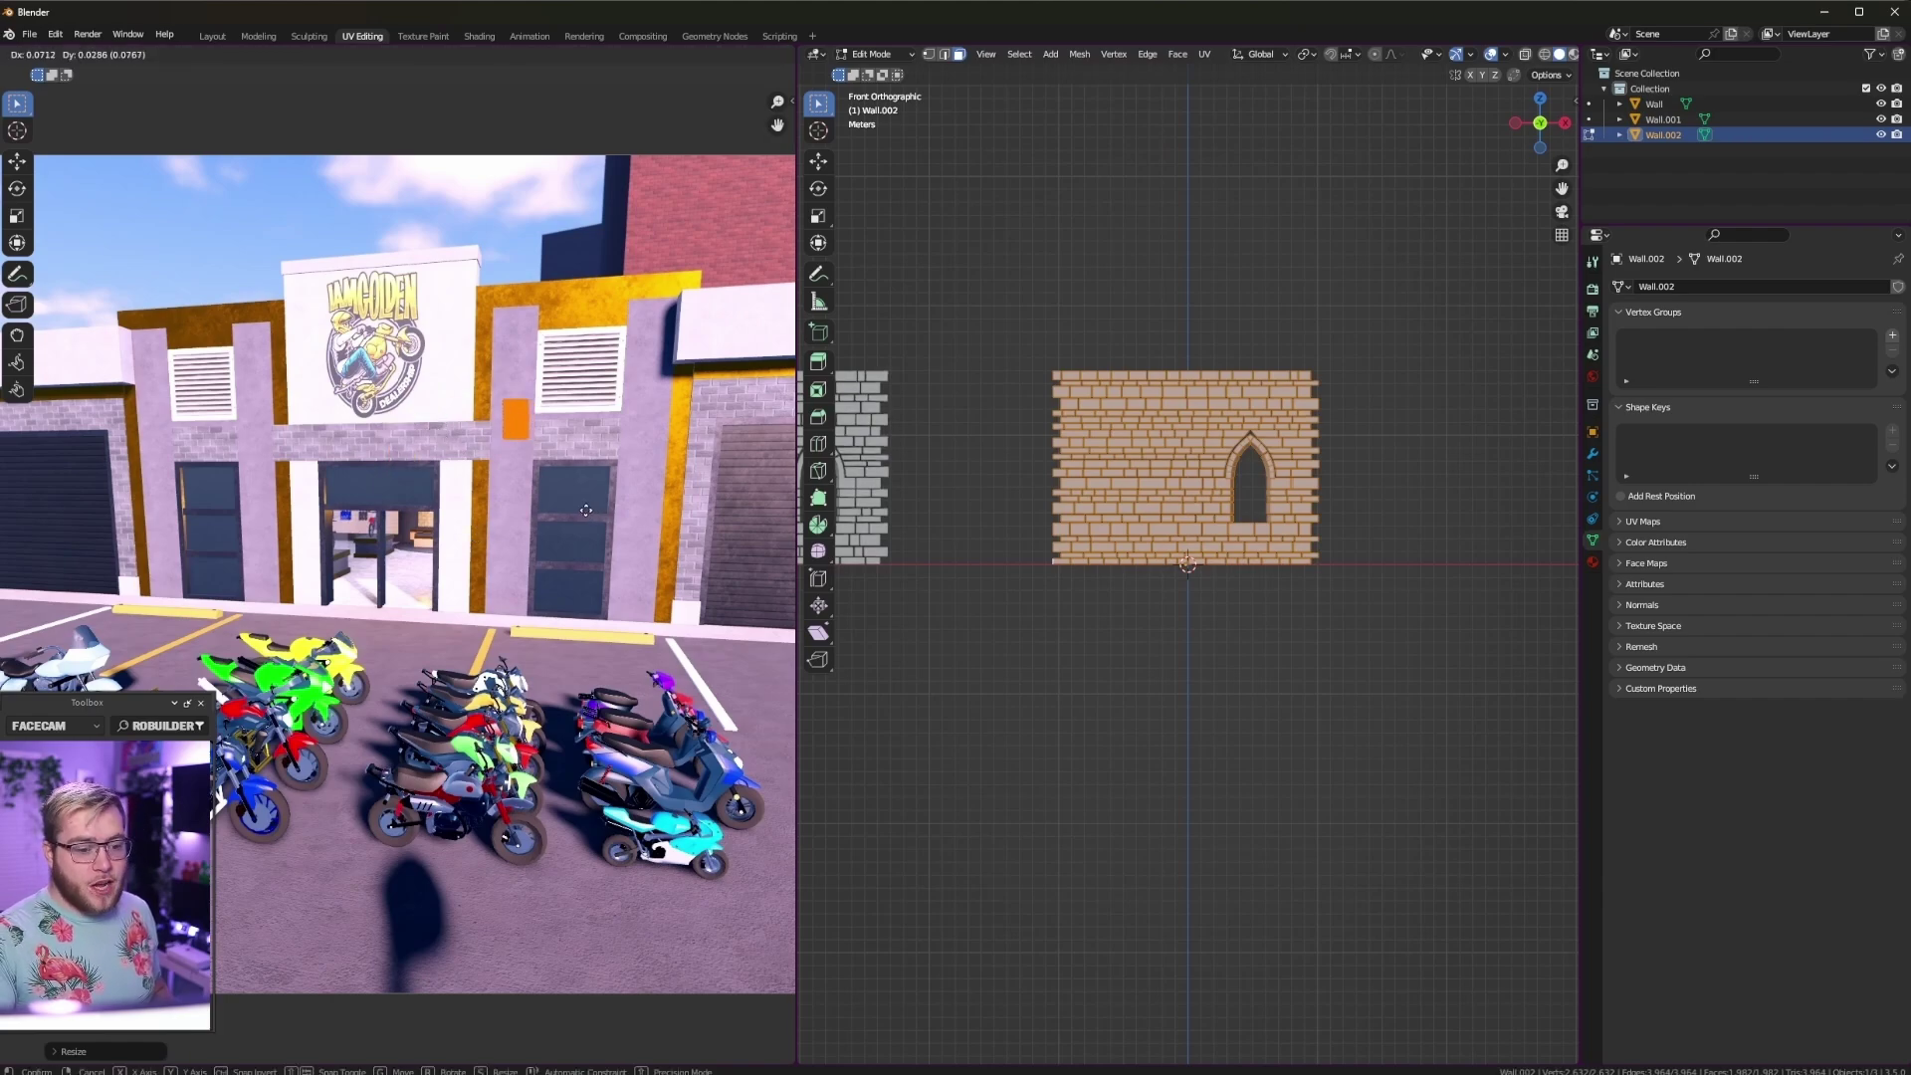
{"action": "left_click", "coordinate": [586, 516]}
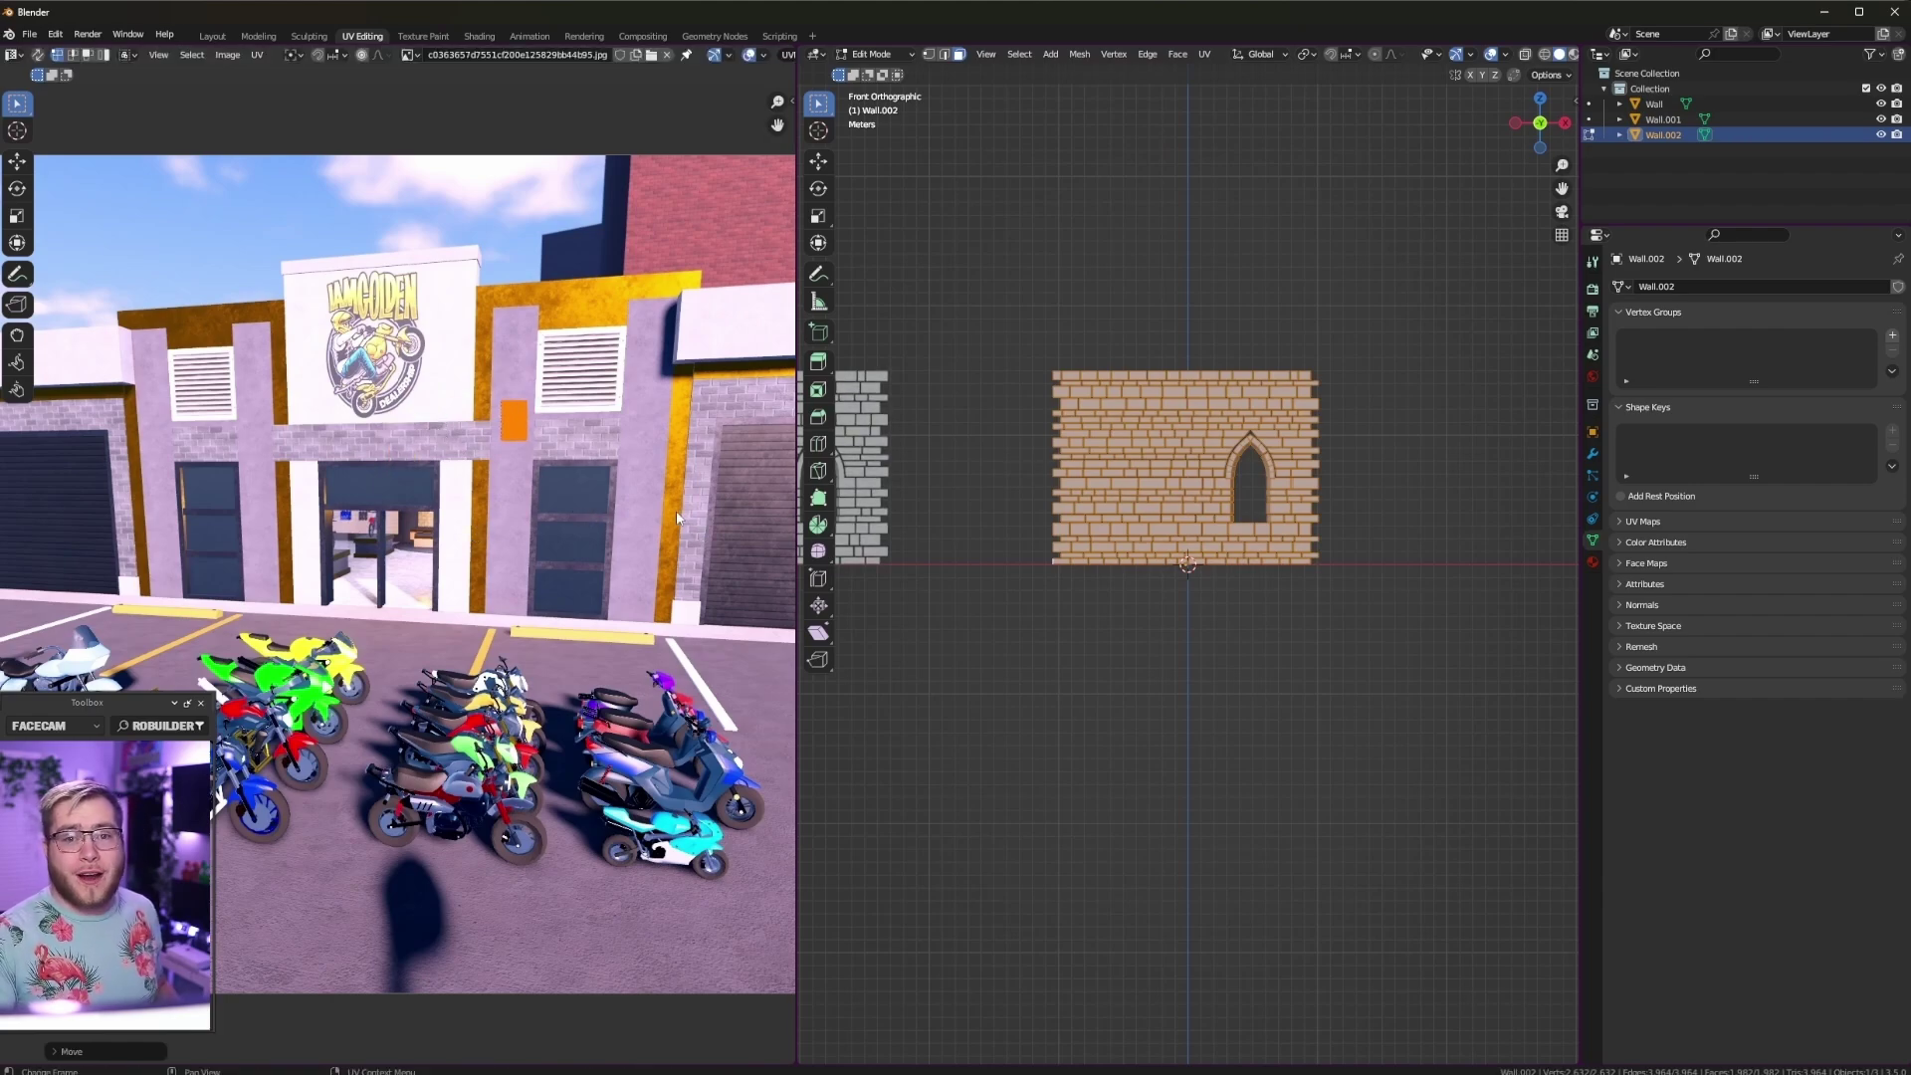
Step: Give Wall.002 a new material with the jpg as its Base Color image texture
{"action": "key", "text": "Tab"}
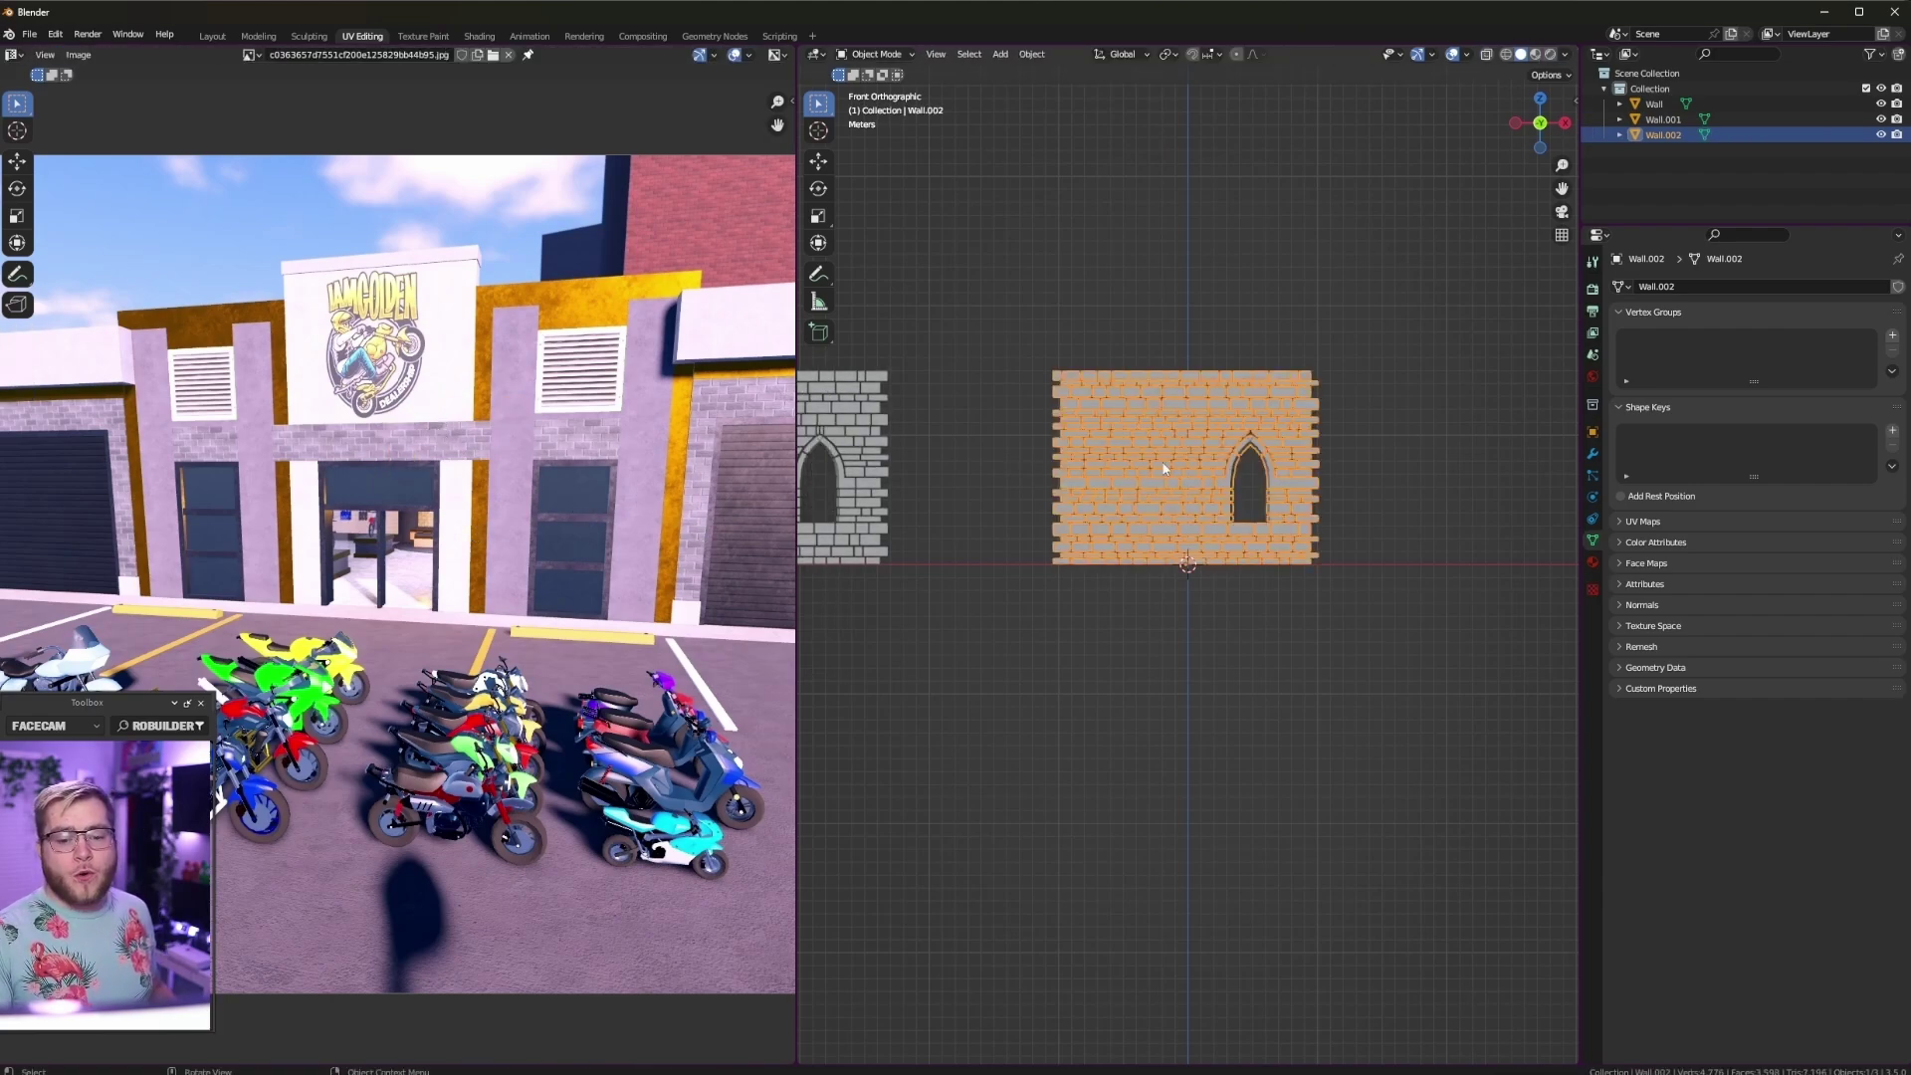
{"action": "left_click", "coordinate": [1593, 563]}
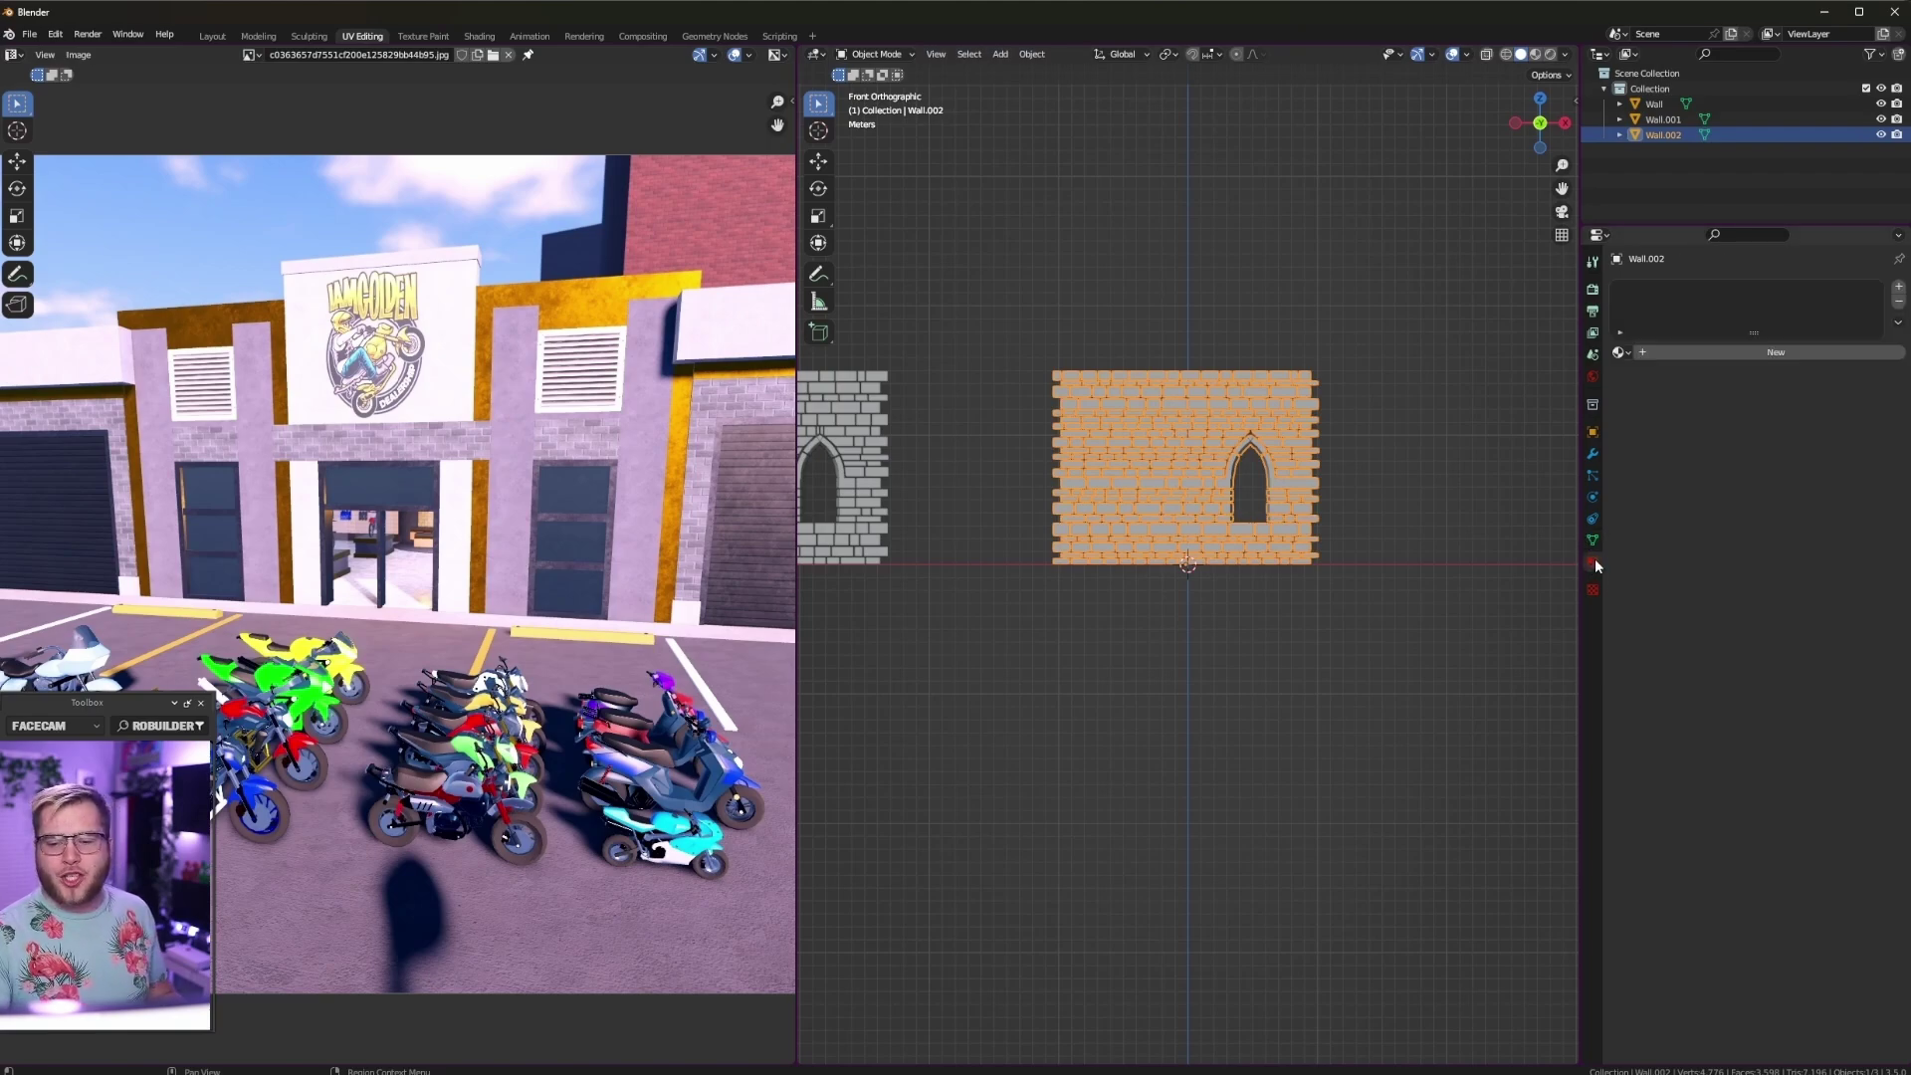
{"action": "left_click", "coordinate": [1679, 354]}
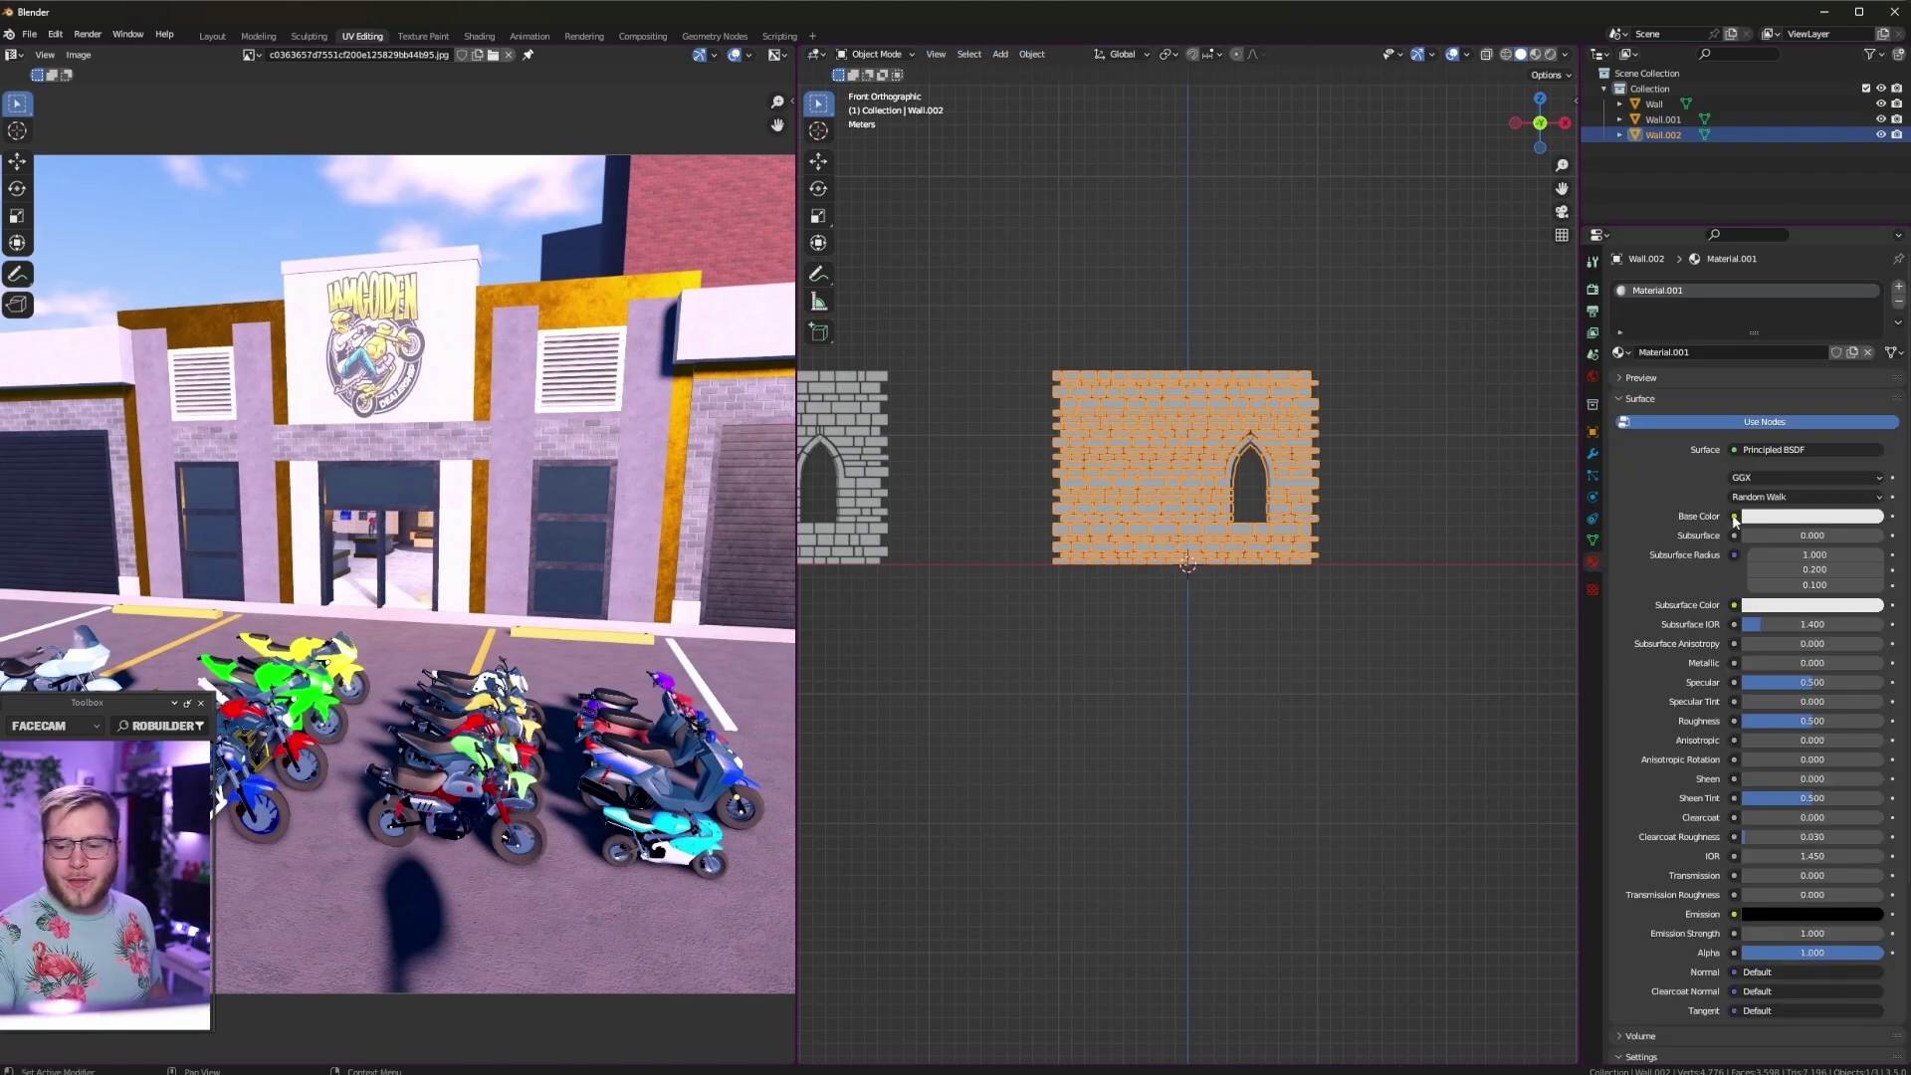
{"action": "left_click", "coordinate": [1735, 516]}
{"action": "left_click", "coordinate": [1410, 625]}
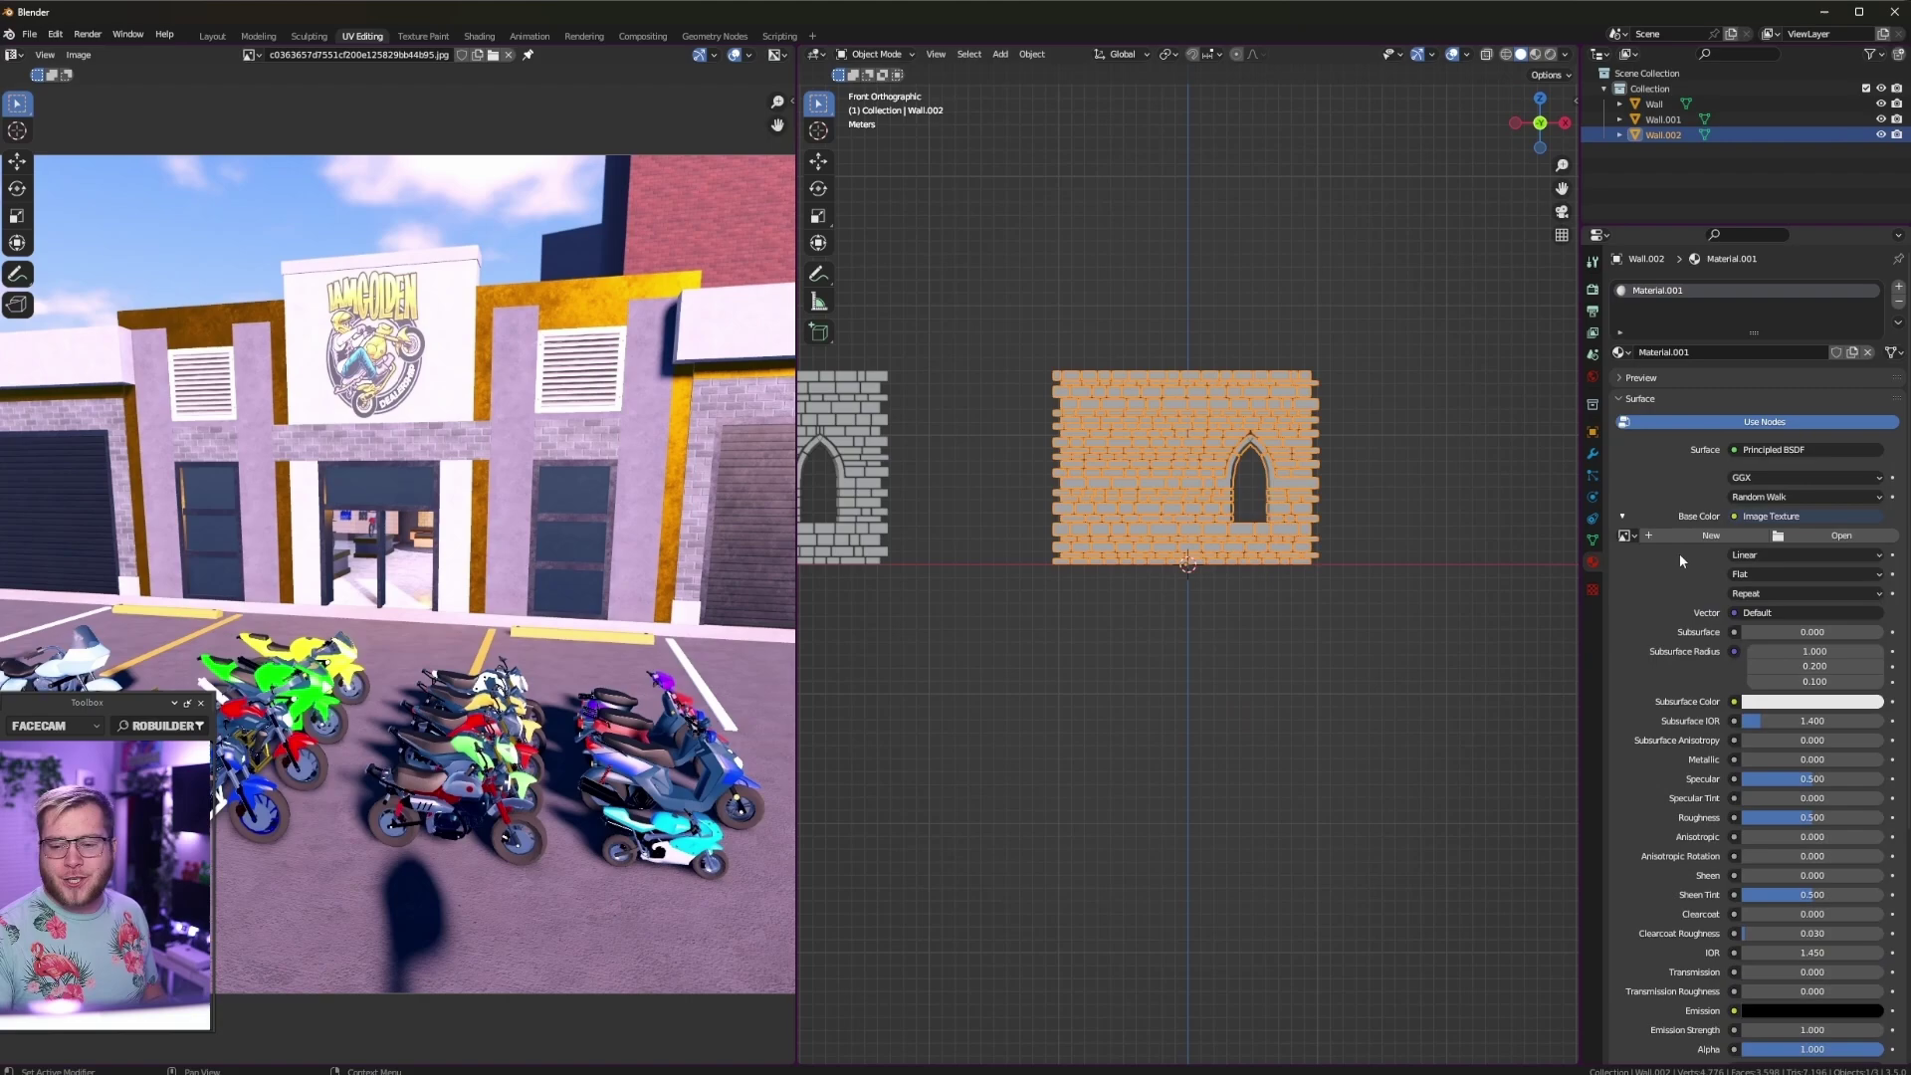
{"action": "left_click", "coordinate": [1628, 536]}
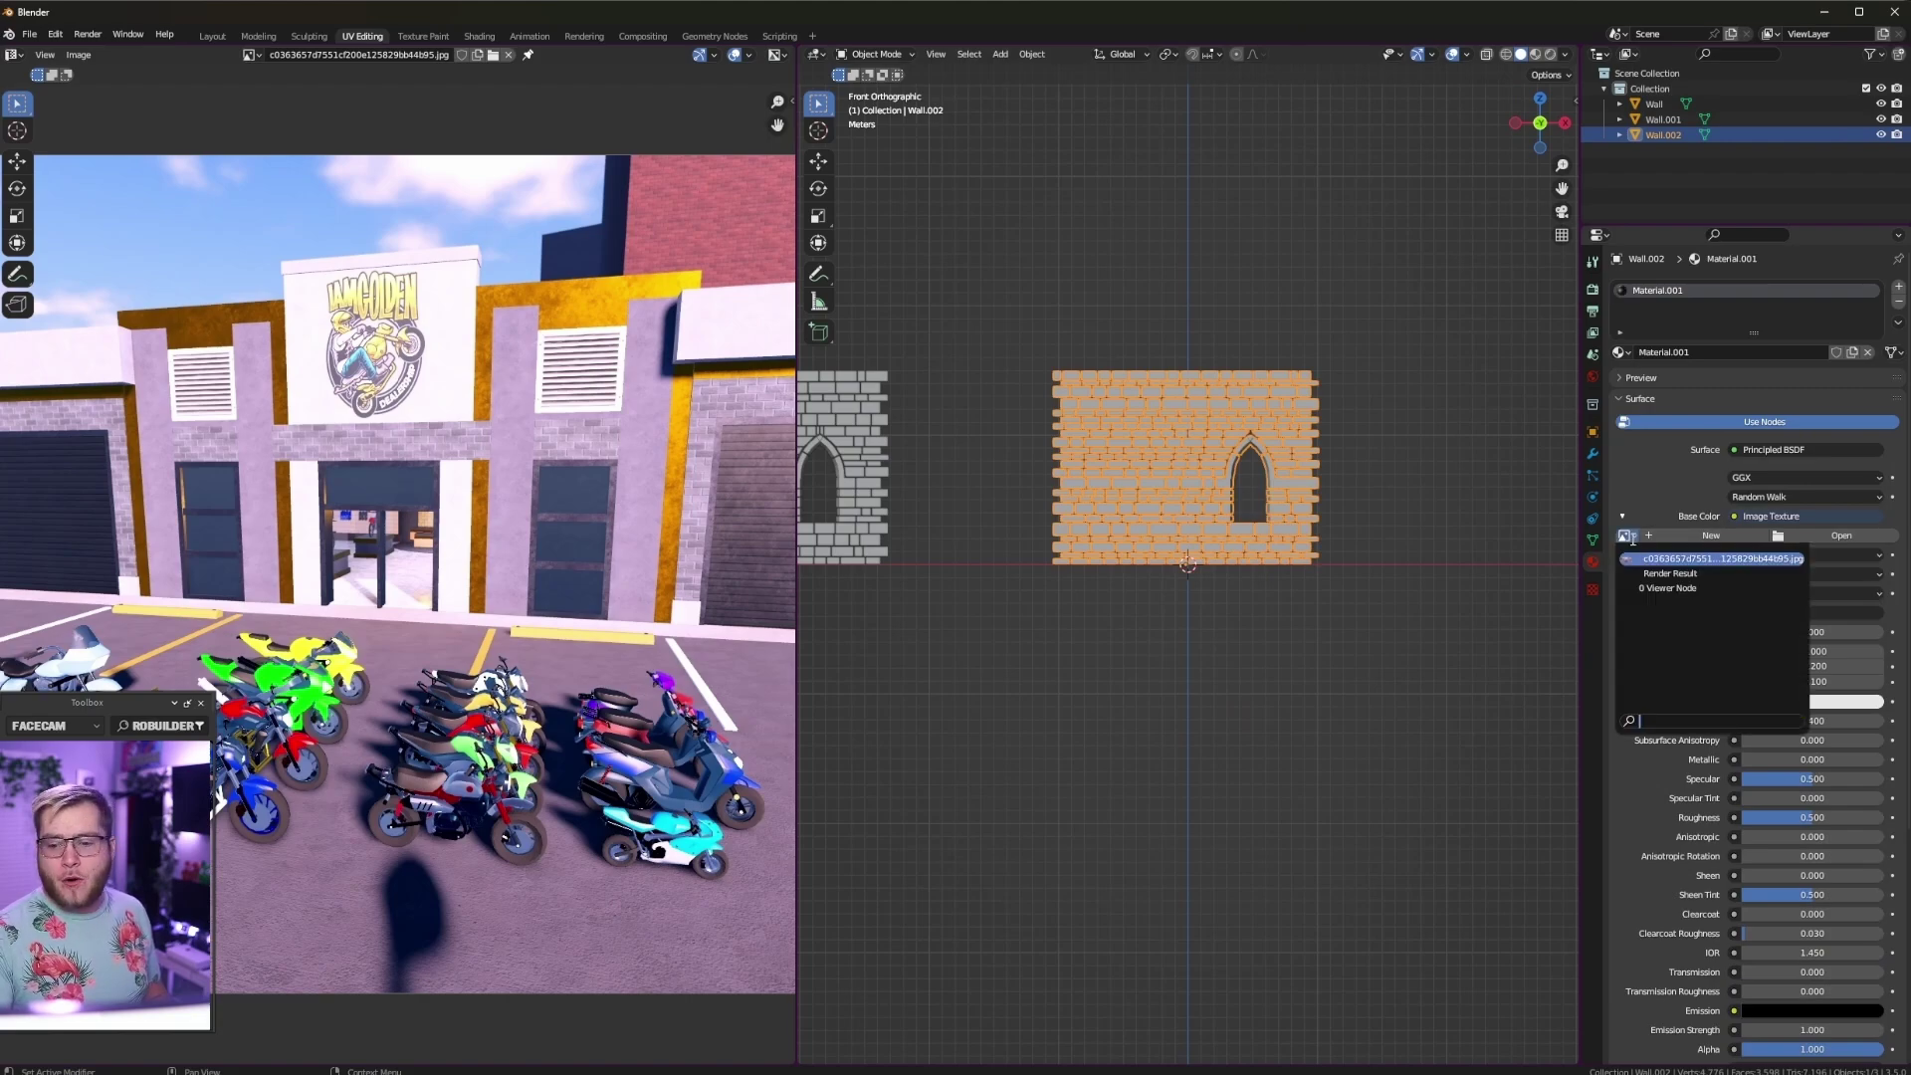
{"action": "left_click", "coordinate": [1668, 559]}
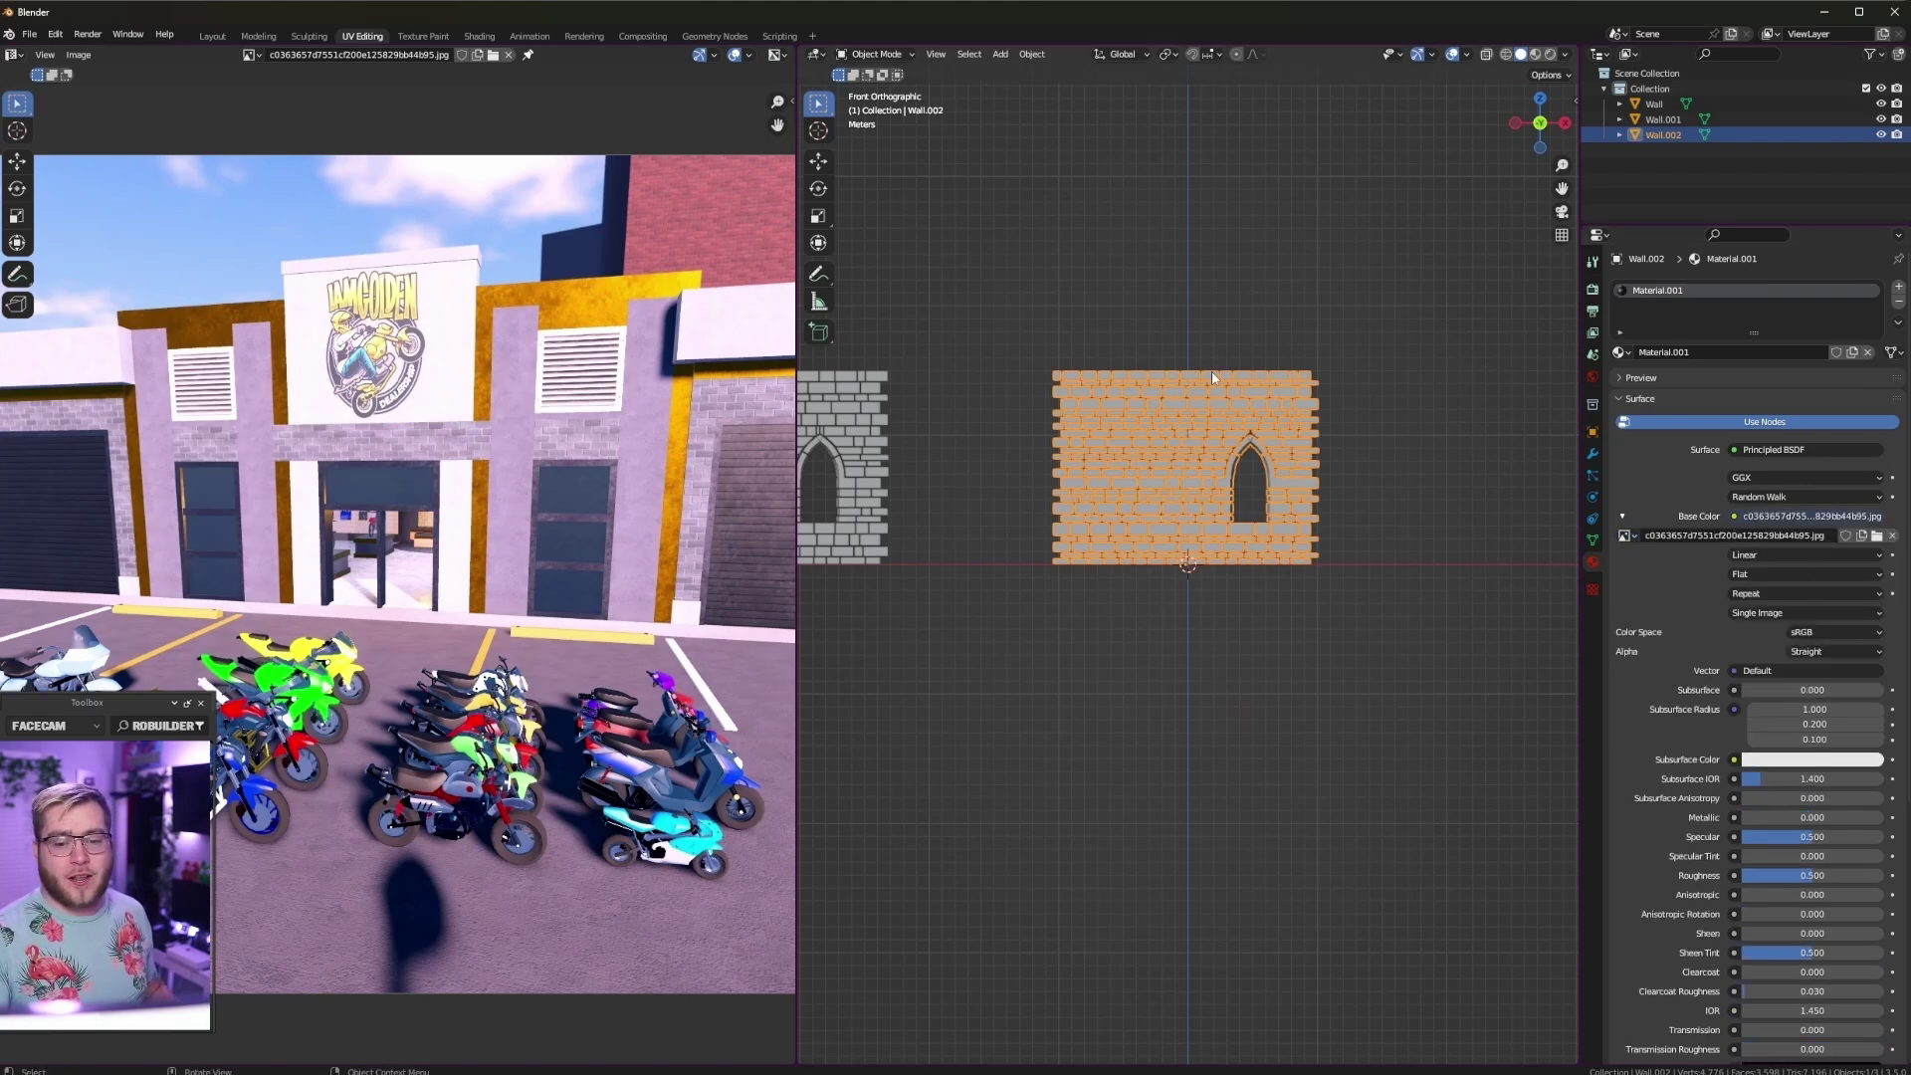
{"action": "key", "text": "Tab"}
{"action": "scroll", "coordinate": [1202, 385], "scroll_direction": "up", "scroll_amount": 1}
{"action": "key", "text": "Tab"}
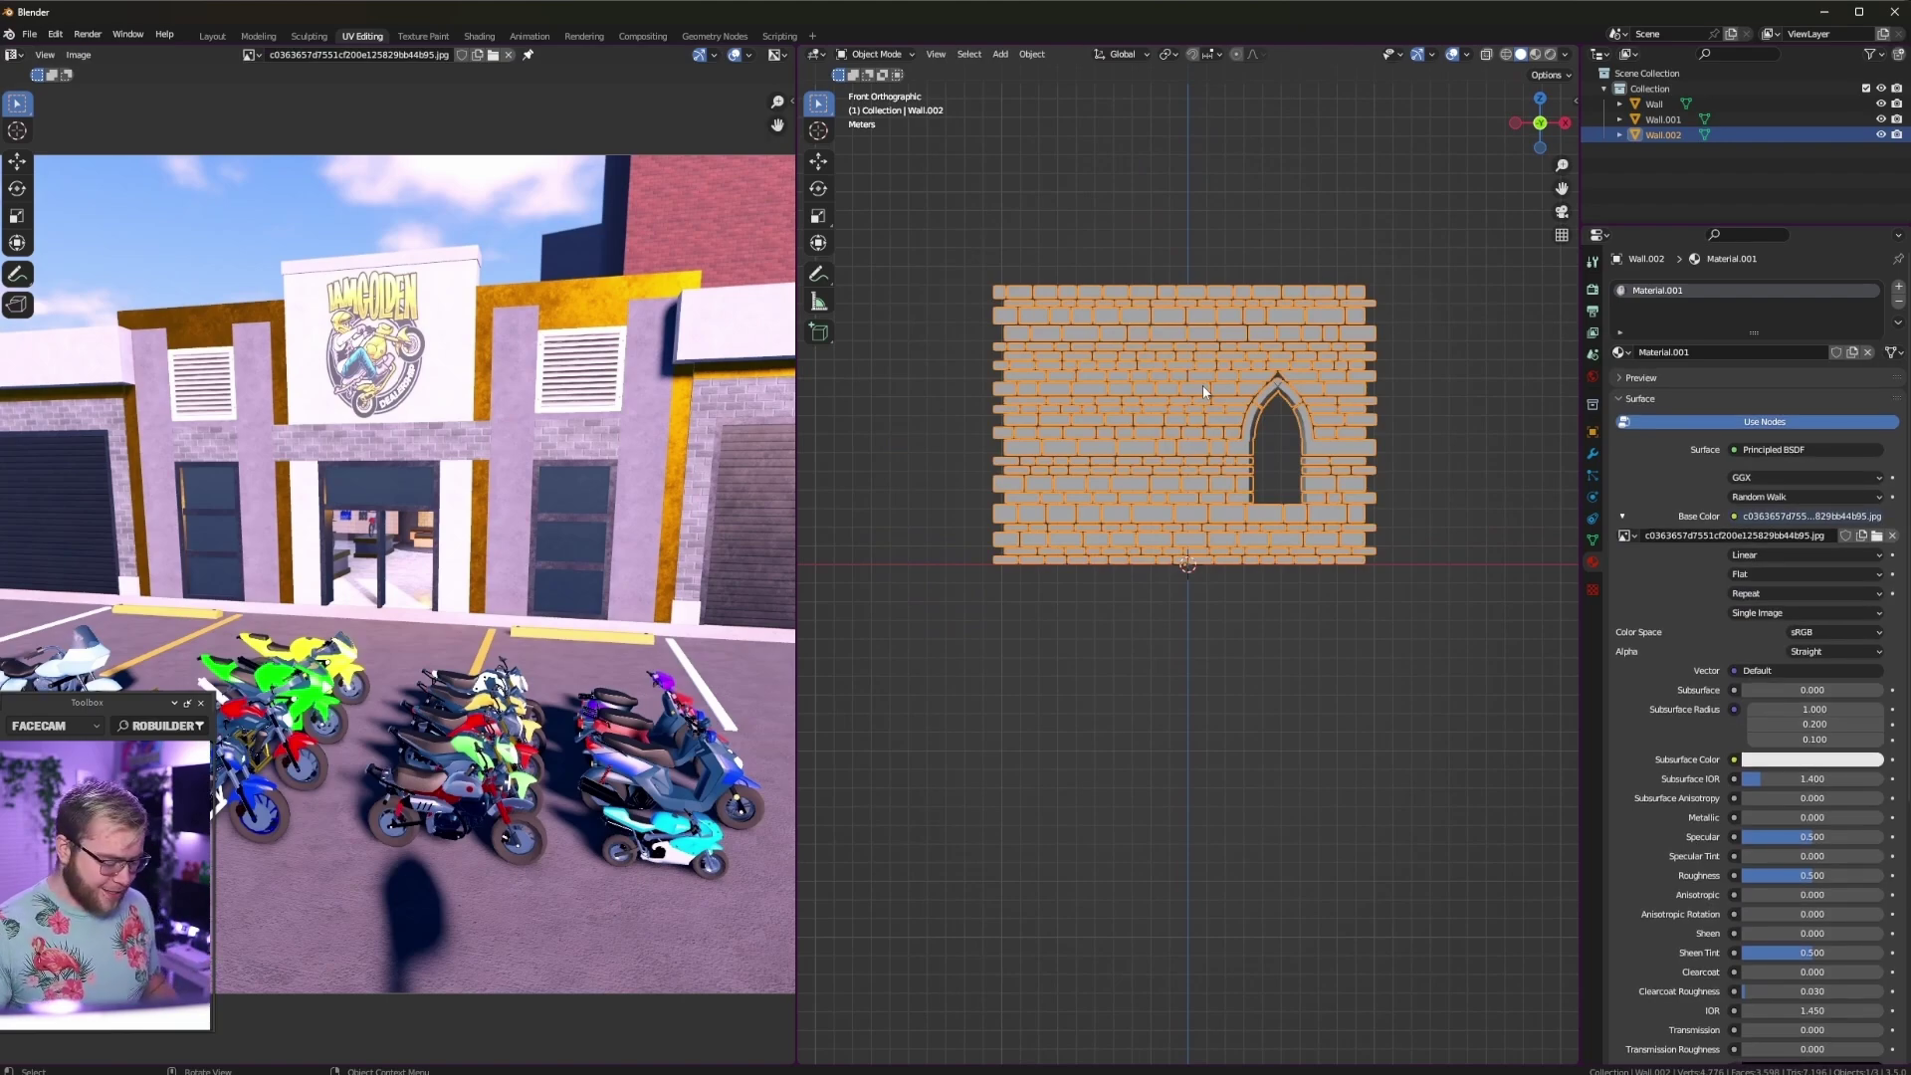
{"action": "key", "text": "z"}
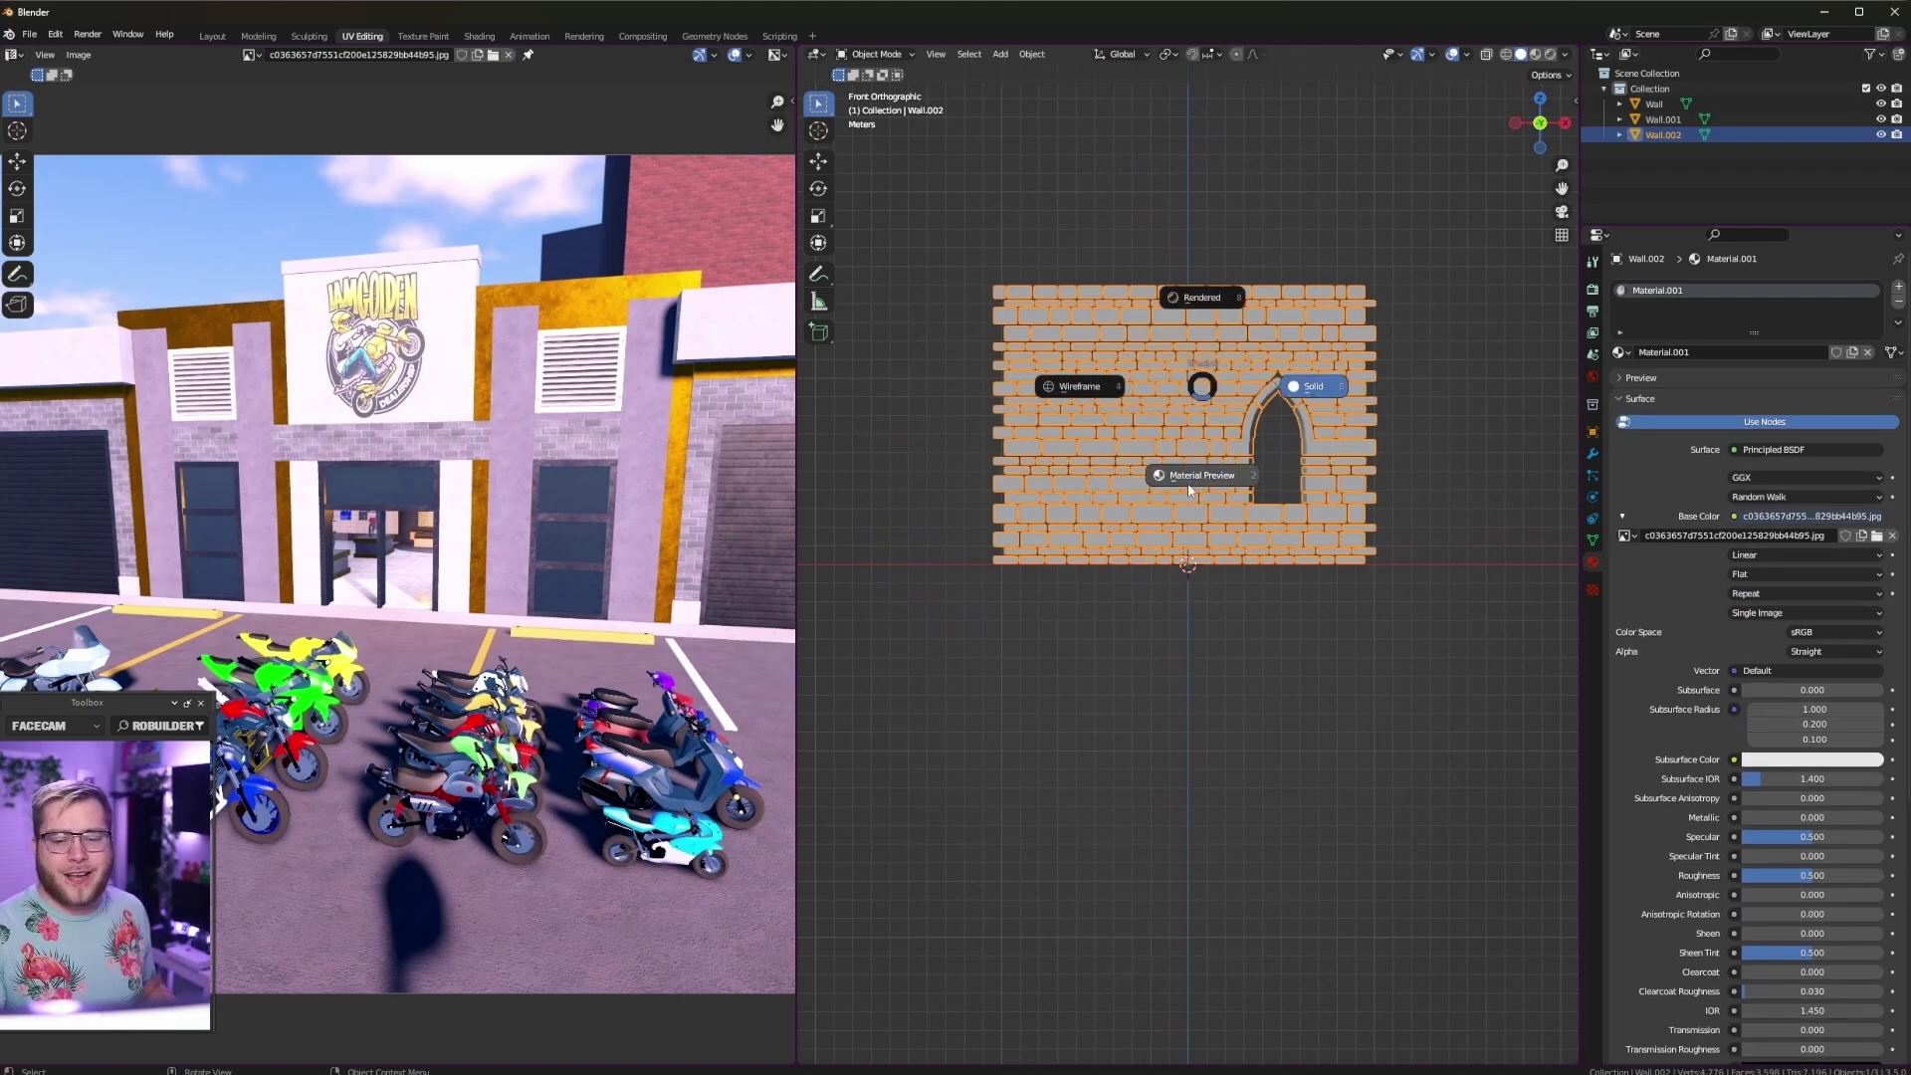
Step: Preview Wall.002 in Material Preview shading from a perspective angle
{"action": "left_click", "coordinate": [1189, 488]}
{"action": "key", "text": "Tab"}
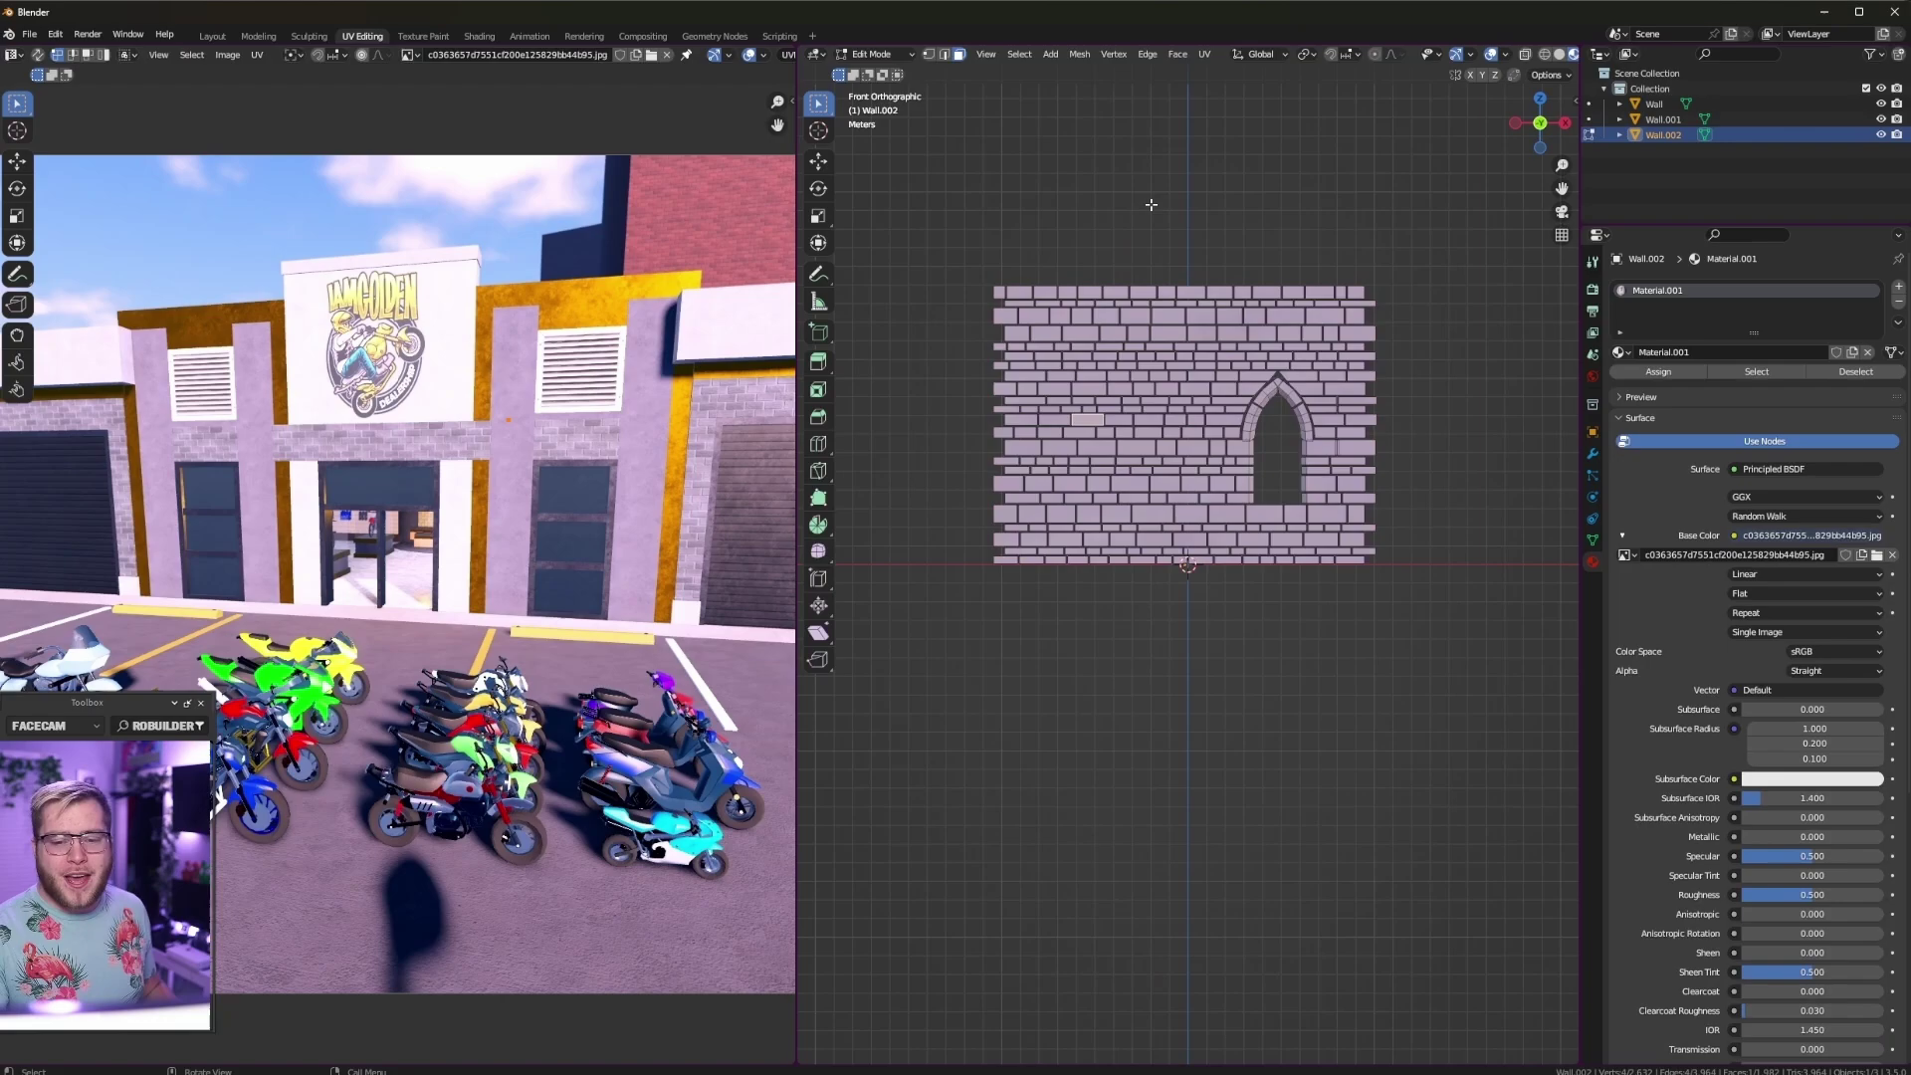
{"action": "scroll", "coordinate": [1174, 355], "scroll_direction": "up", "scroll_amount": 3}
{"action": "key", "text": "Tab"}
{"action": "middle_click_drag", "start_coordinate": [1228, 362], "coordinate": [1252, 487]}
{"action": "scroll", "coordinate": [1293, 463], "scroll_direction": "down", "scroll_amount": 5}
Step: Shift all of the wall's UVs onto a yellow area so the wall turns yellow-gold
{"action": "key", "text": "Tab"}
{"action": "key", "text": "a"}
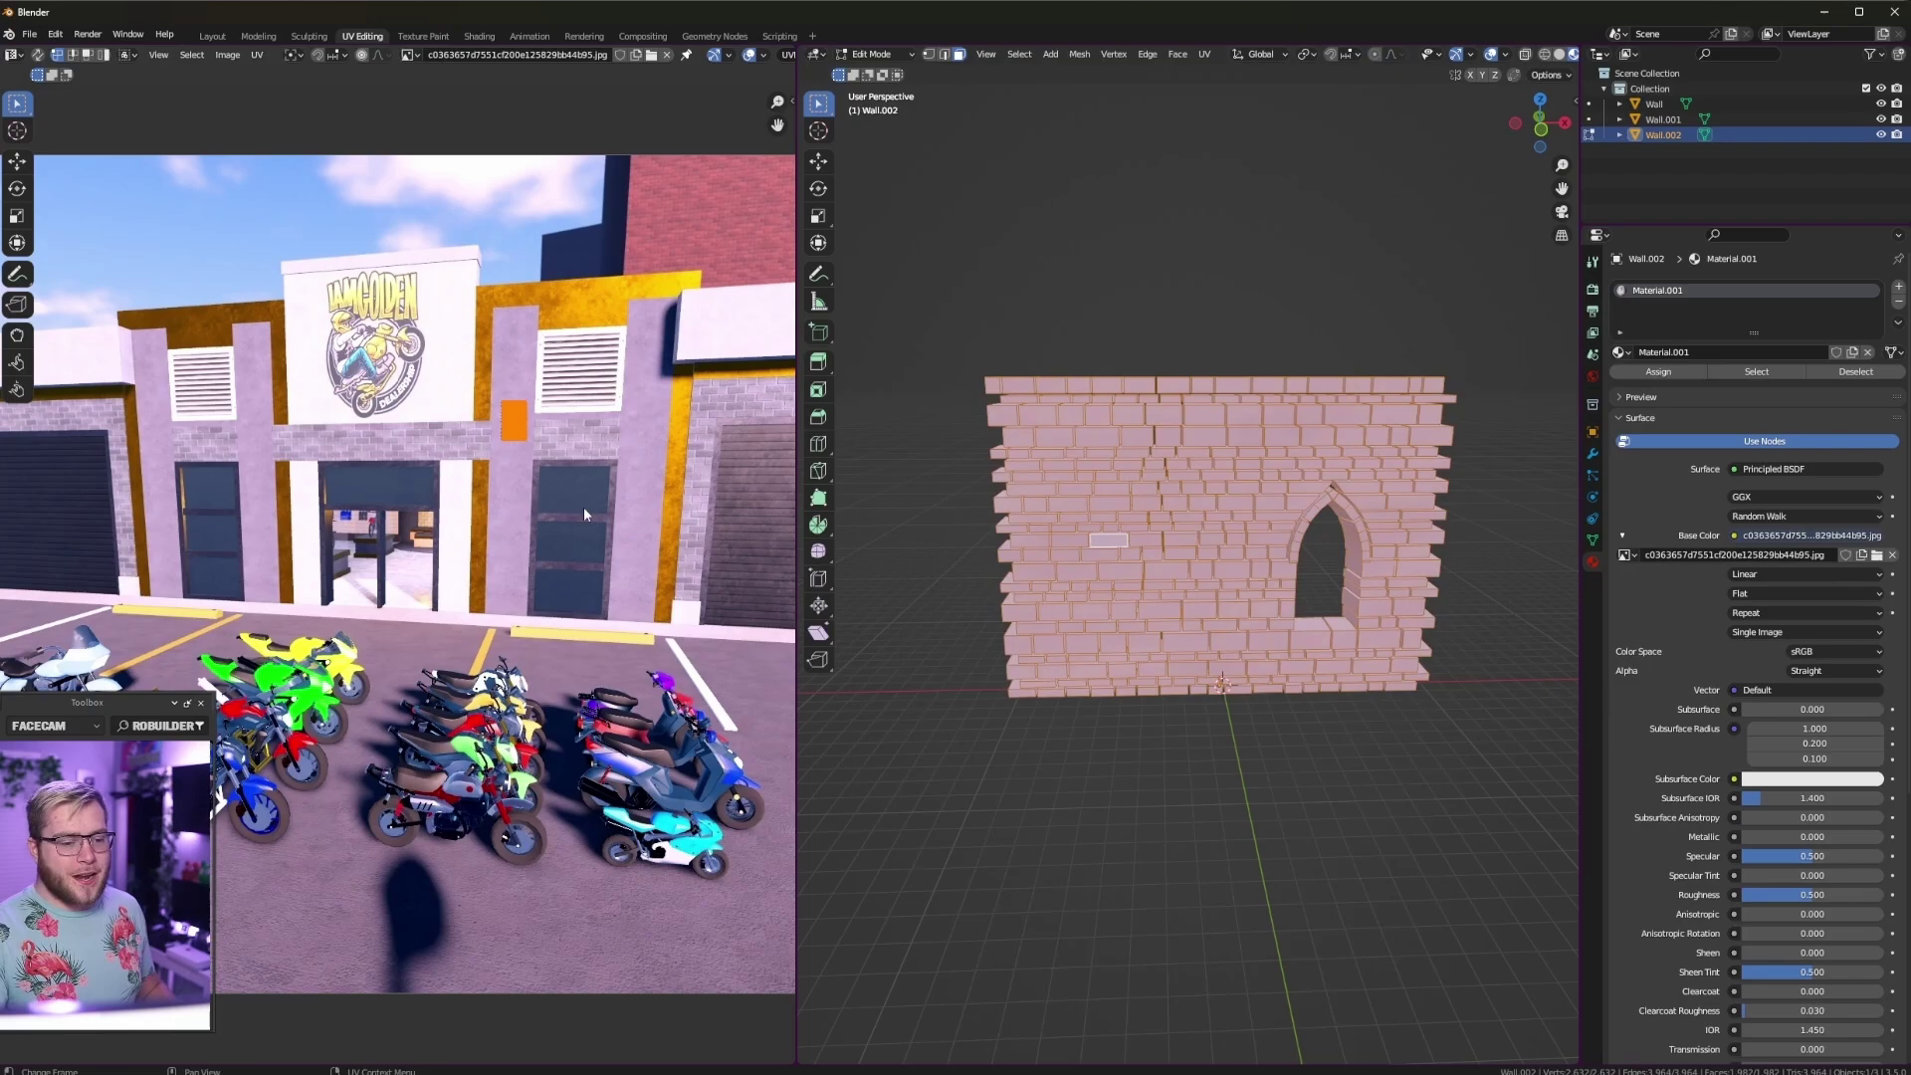
{"action": "key", "text": "g"}
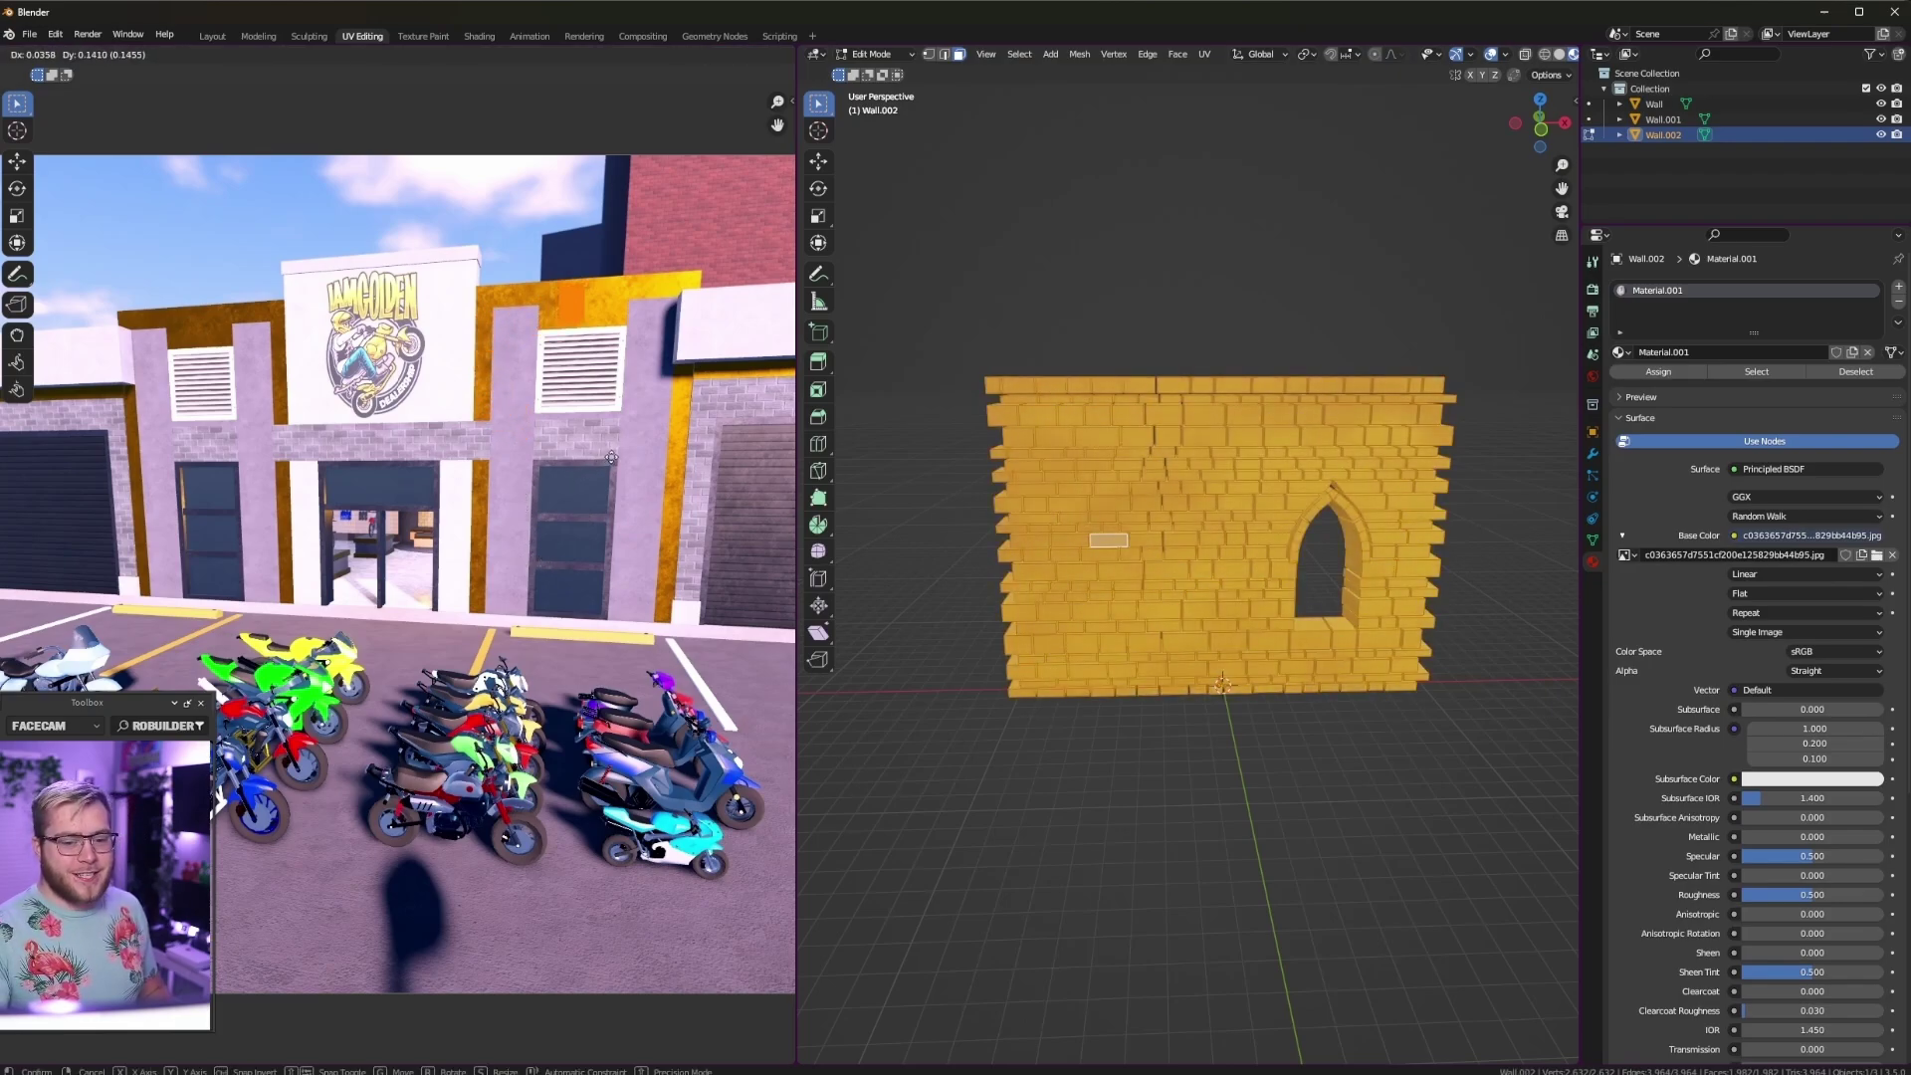
{"action": "left_click", "coordinate": [537, 547]}
{"action": "key", "text": "Tab"}
{"action": "mouse_move", "coordinate": [1153, 261]}
{"action": "middle_mouse_down"}
{"action": "mouse_move", "coordinate": [1123, 295]}
{"action": "mouse_move", "coordinate": [1190, 315]}
{"action": "mouse_move", "coordinate": [1122, 273]}
{"action": "mouse_move", "coordinate": [1120, 316]}
{"action": "mouse_move", "coordinate": [1128, 281]}
{"action": "middle_mouse_up"}
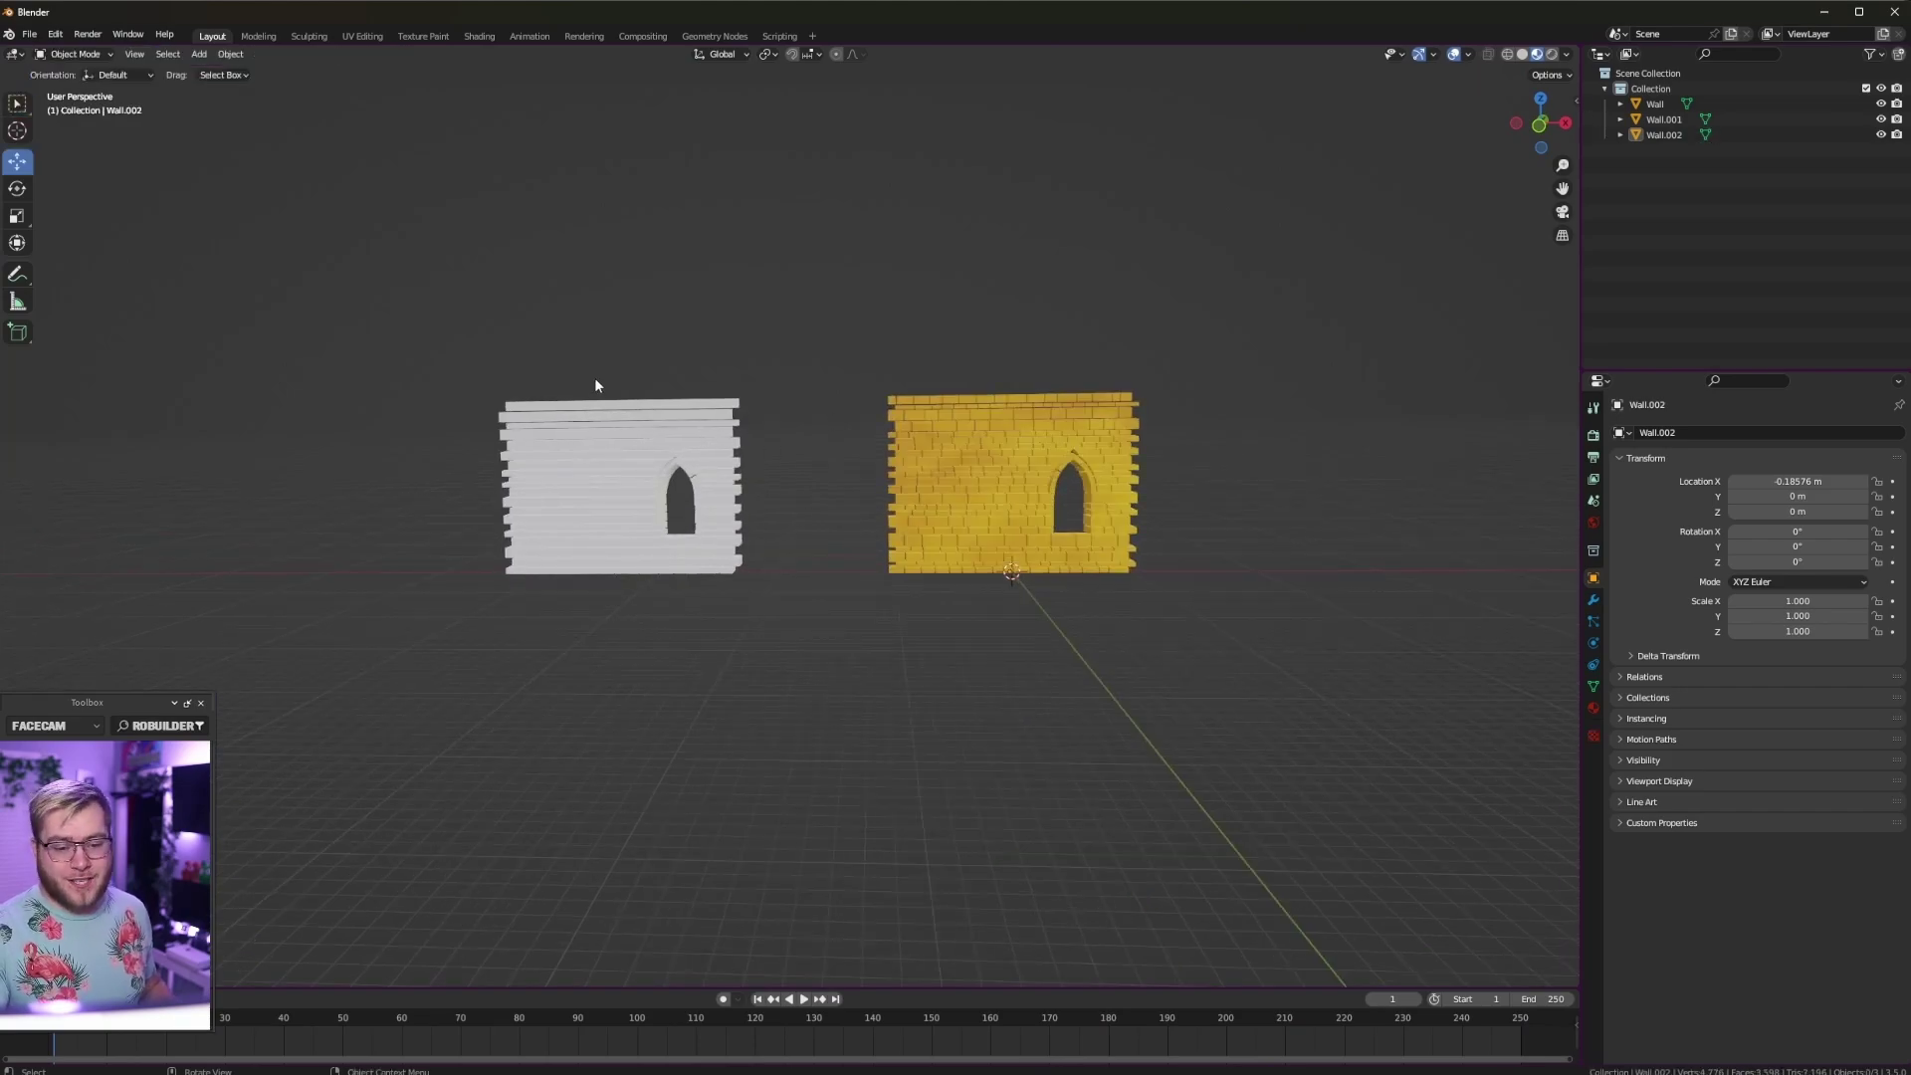
Step: Box-select all three walls: Wall, Wall.001 and Wall.002
{"action": "key", "text": "a"}
{"action": "left_click", "coordinate": [30, 33]}
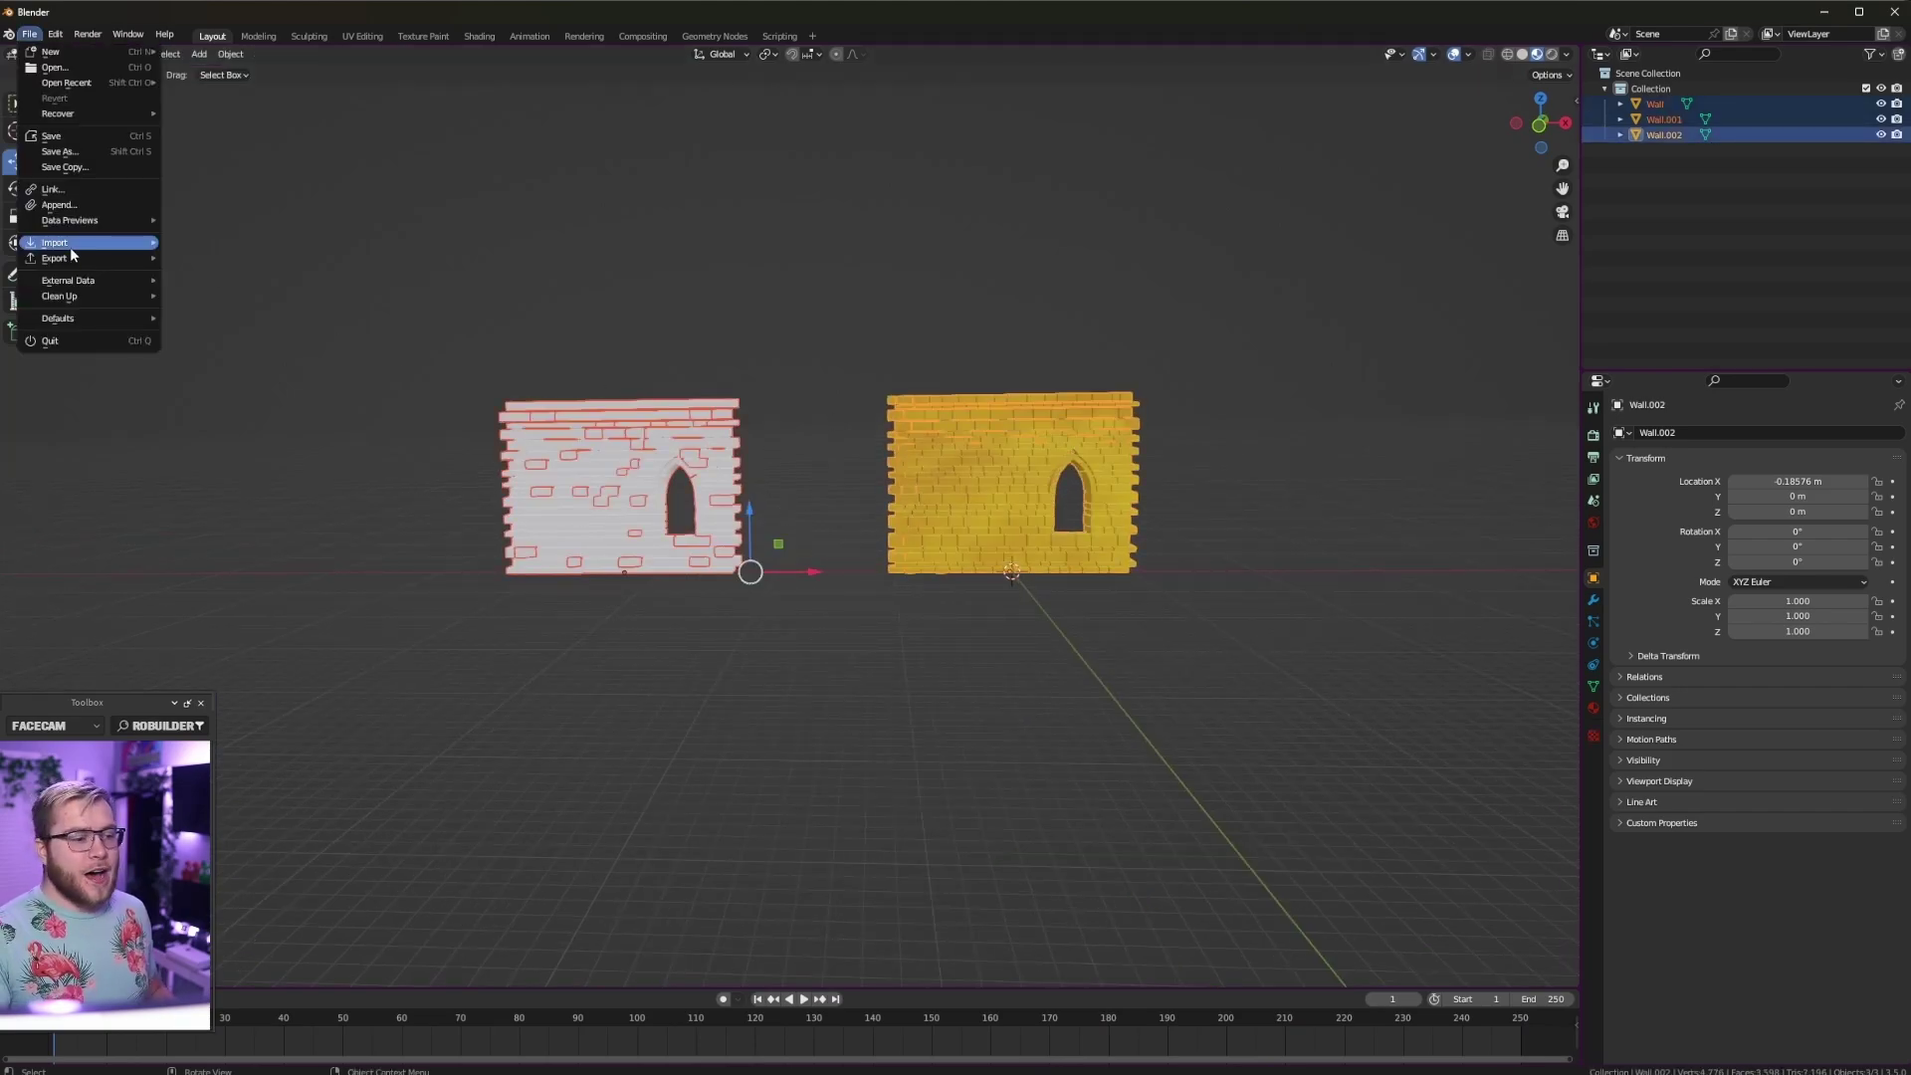
{"action": "mouse_move", "coordinate": [79, 255]}
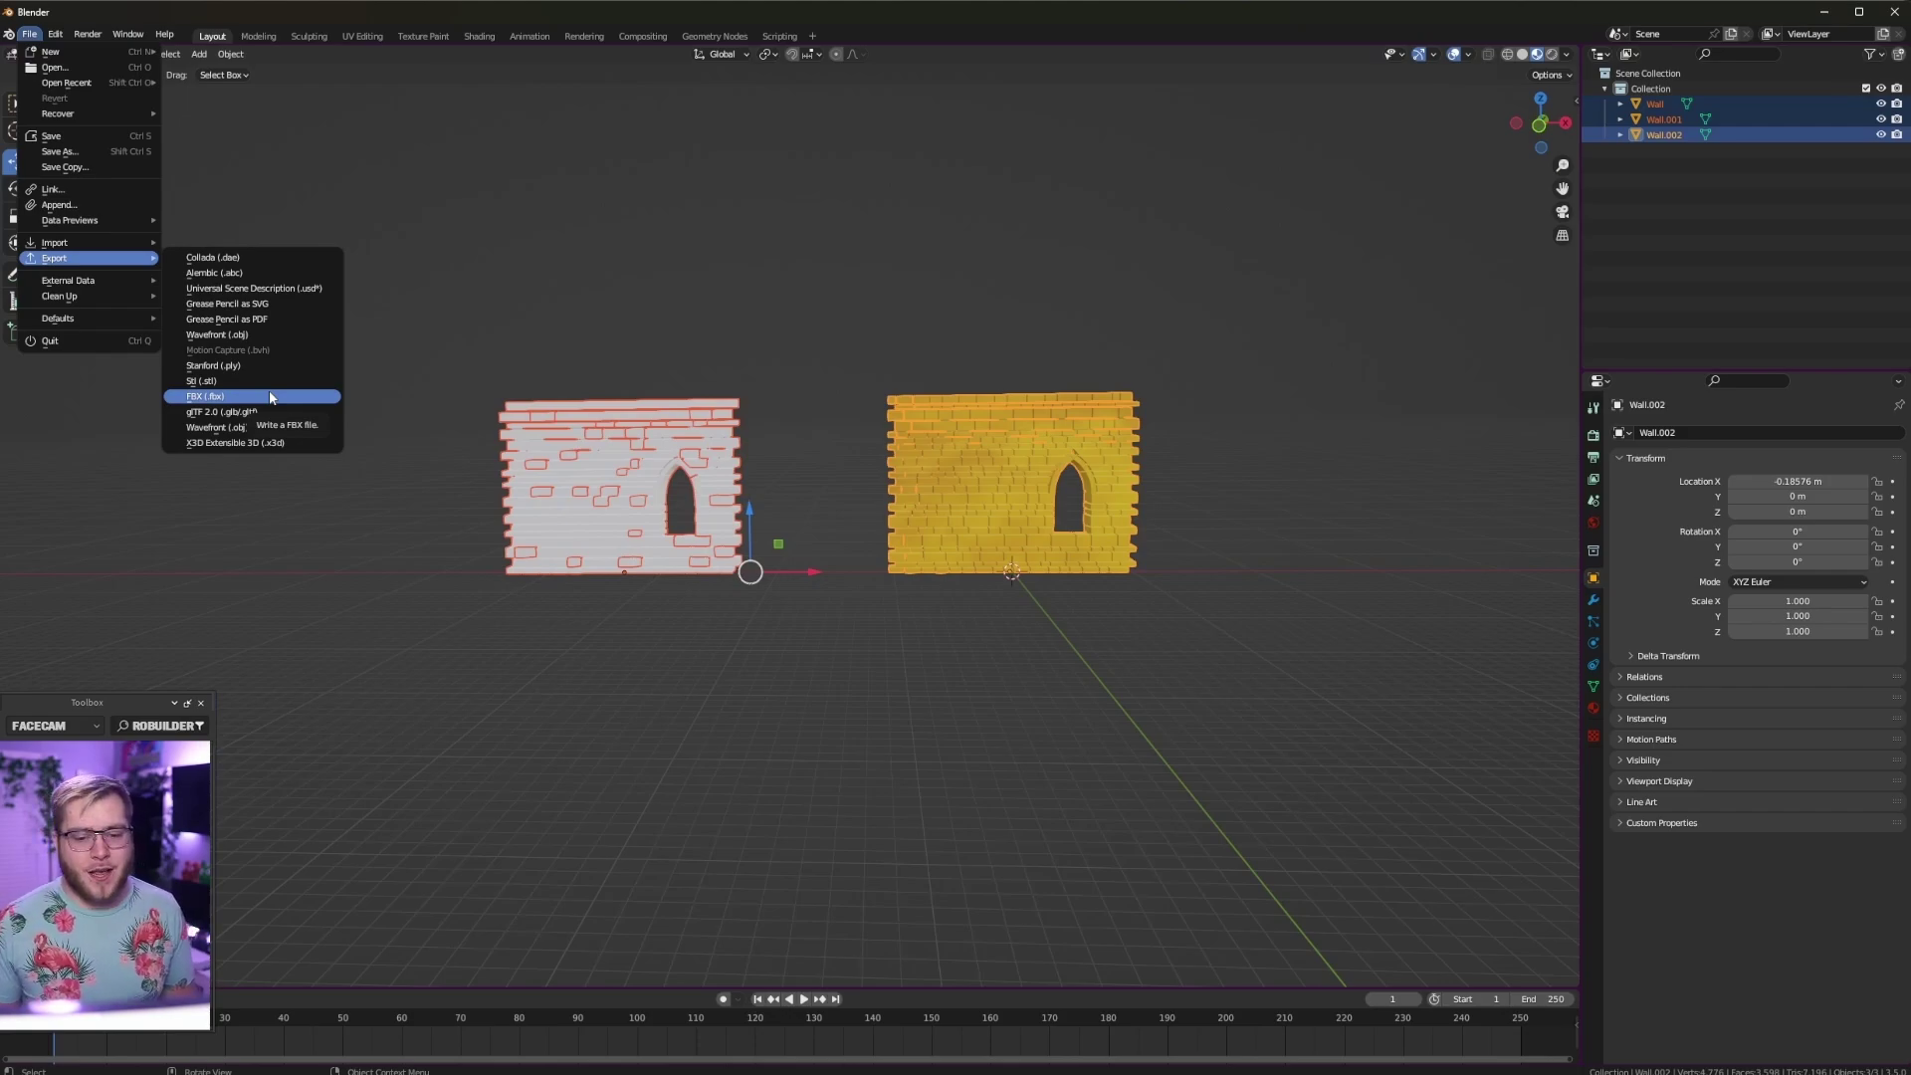
{"action": "left_click", "coordinate": [364, 613]}
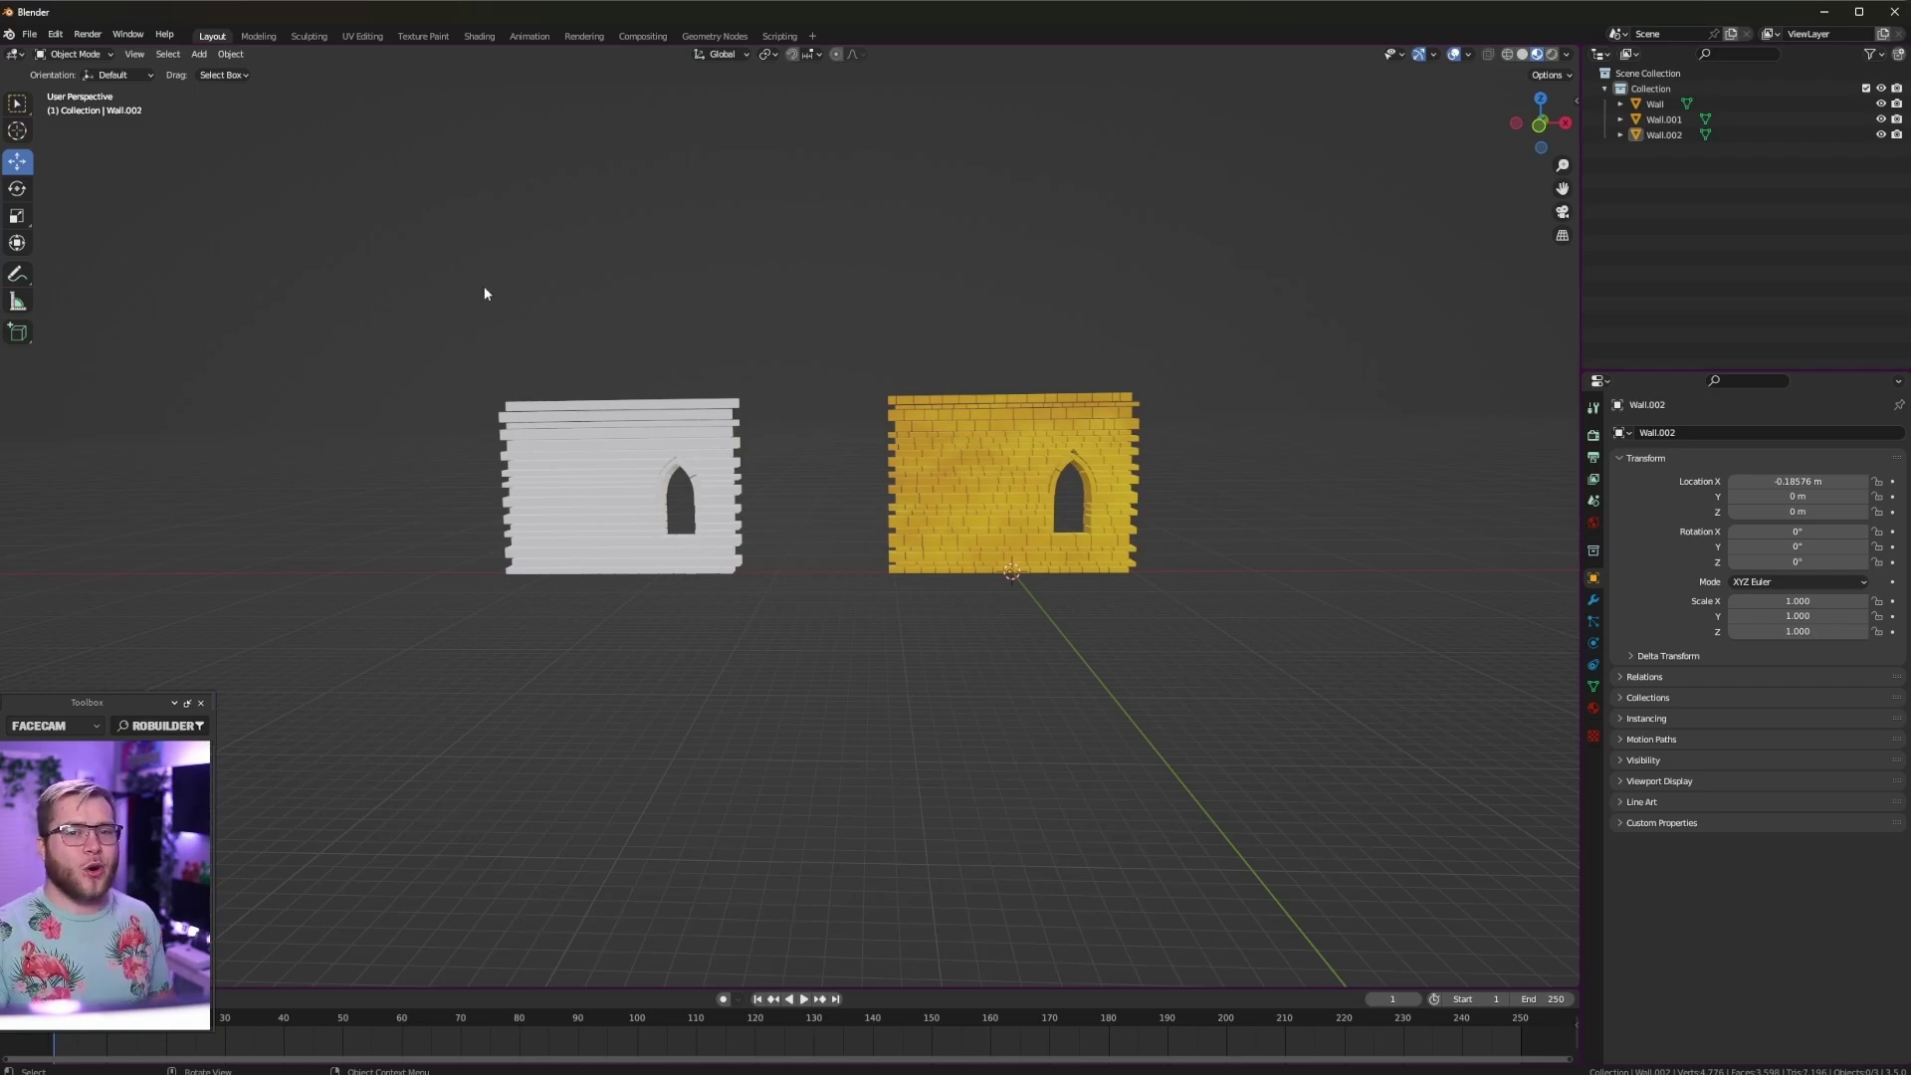
{"action": "left_click_drag", "start_coordinate": [393, 290], "coordinate": [1310, 737]}
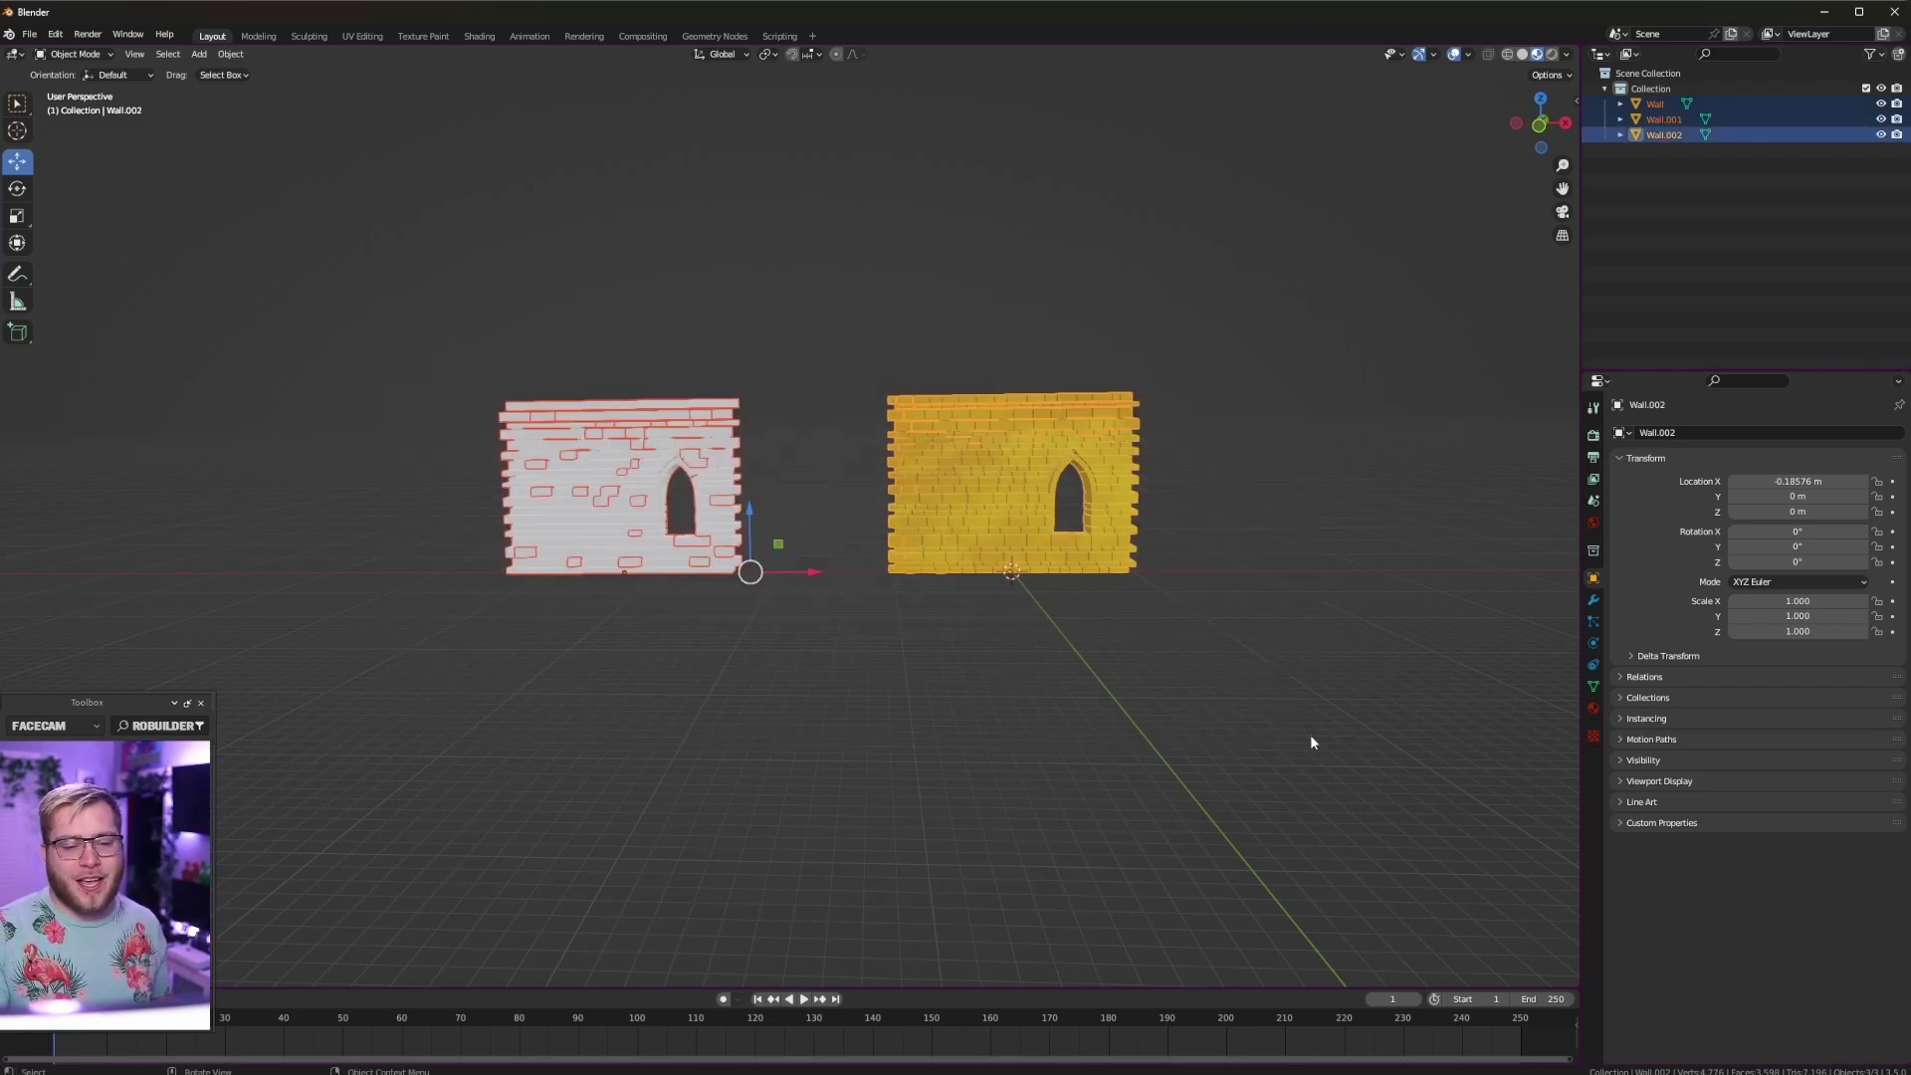
{"action": "scroll", "coordinate": [1133, 539], "scroll_direction": "up", "scroll_amount": 3}
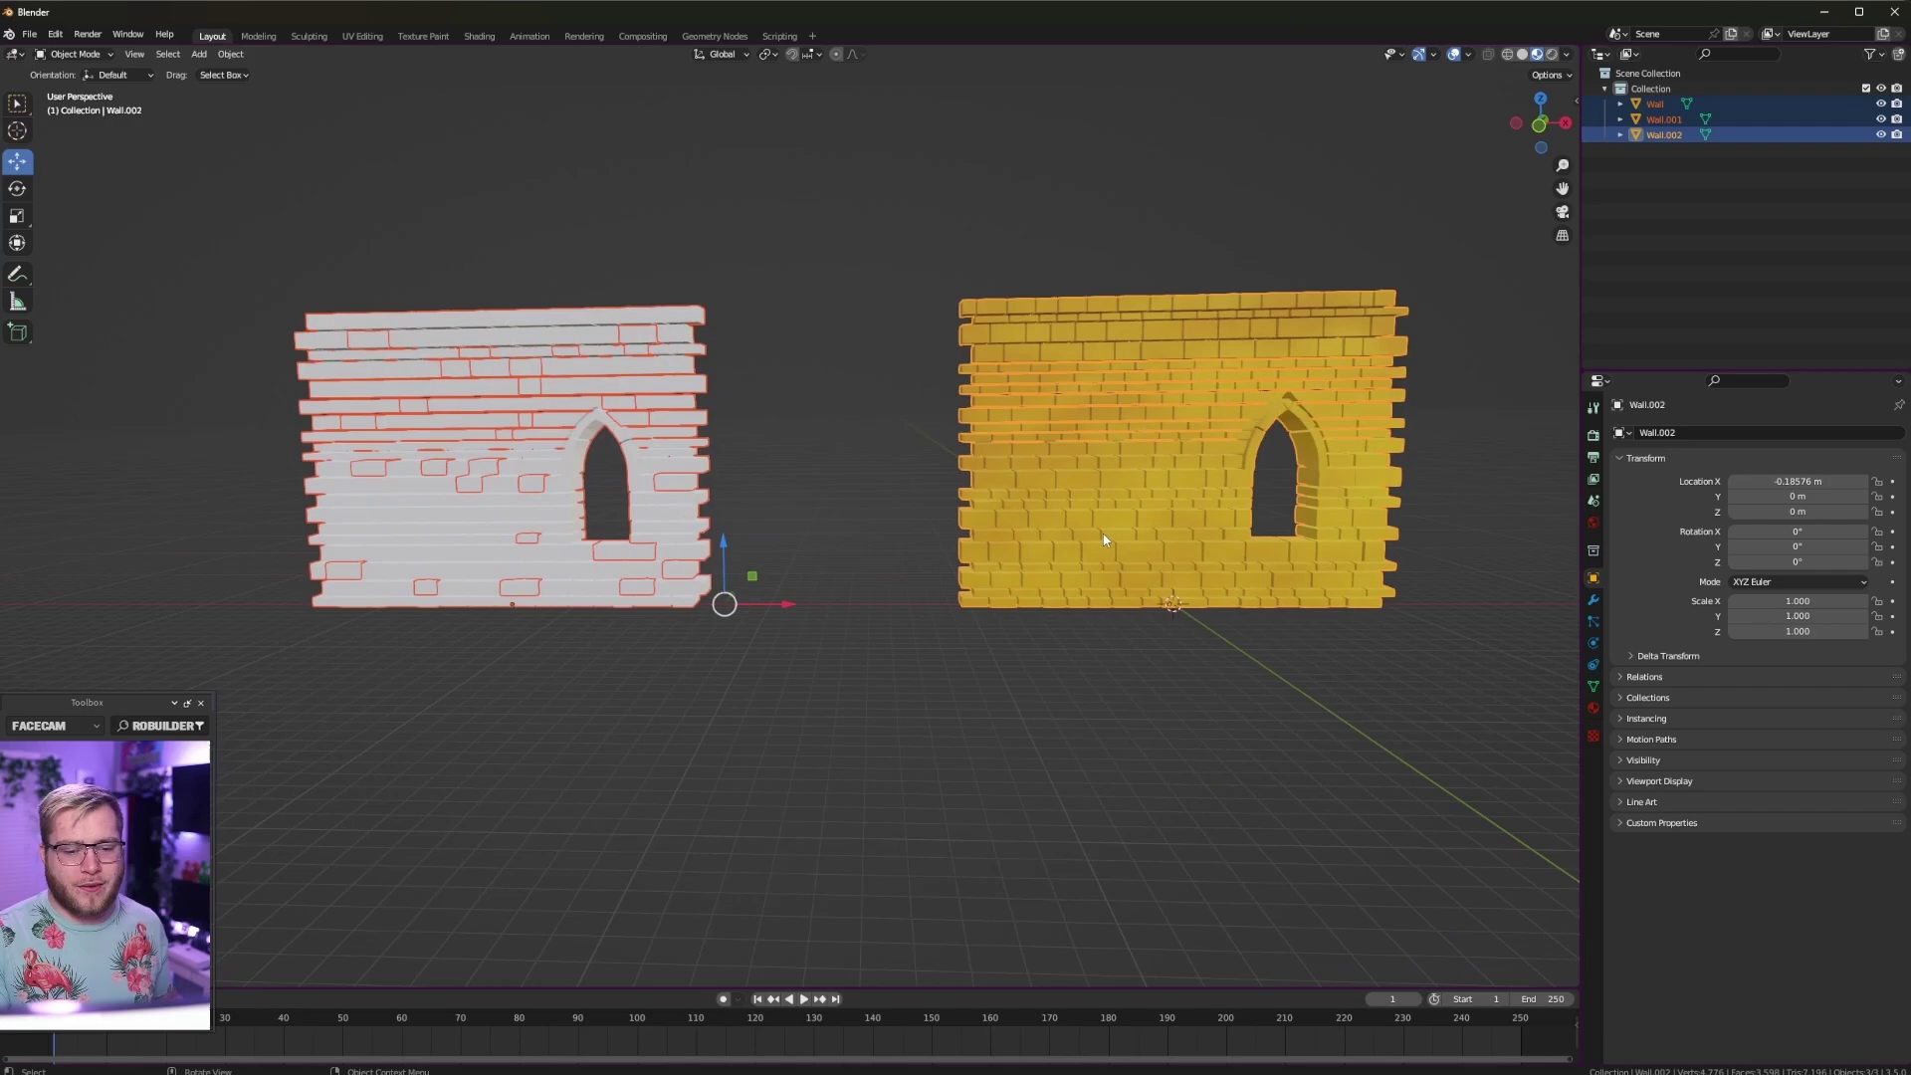
{"action": "left_click", "coordinate": [1085, 446]}
{"action": "scroll", "coordinate": [967, 432], "scroll_direction": "down", "scroll_amount": 2}
{"action": "left_click", "coordinate": [701, 510]}
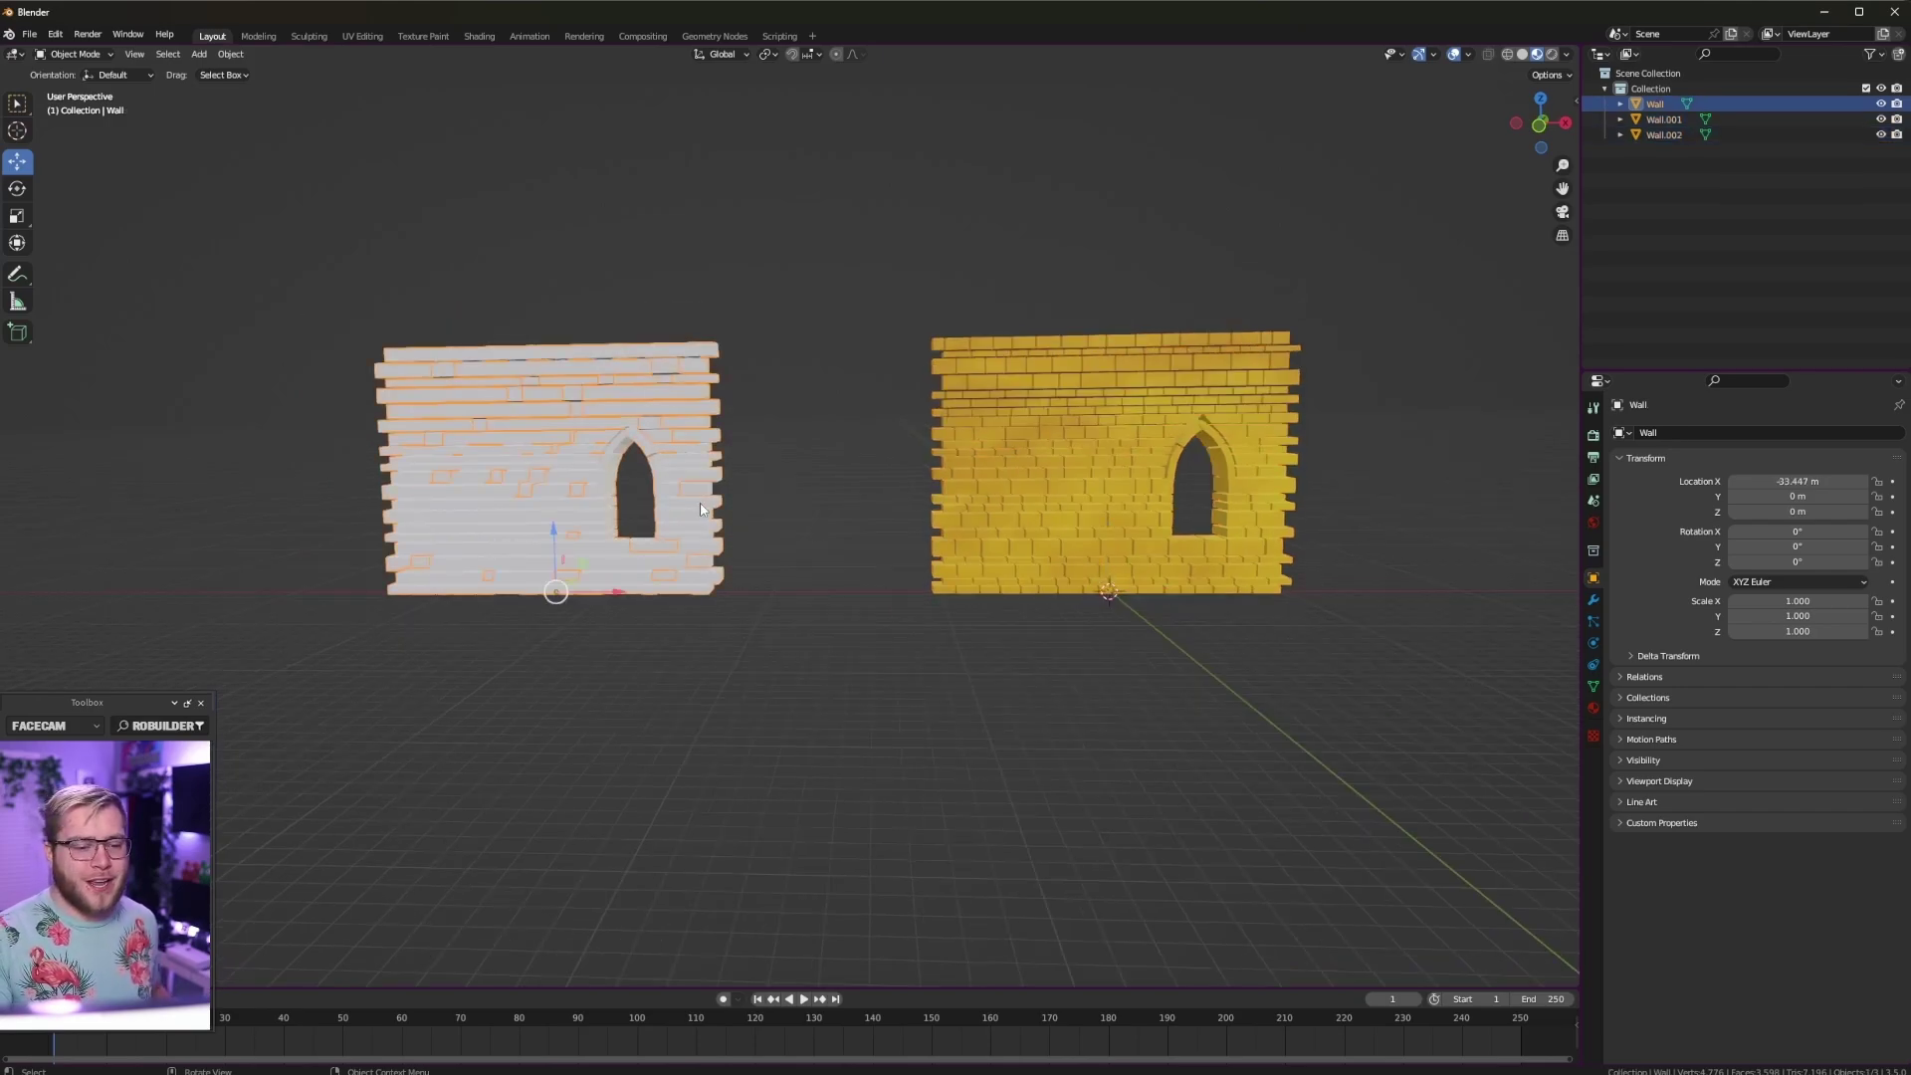
{"action": "left_click_drag", "start_coordinate": [292, 282], "coordinate": [1519, 762]}
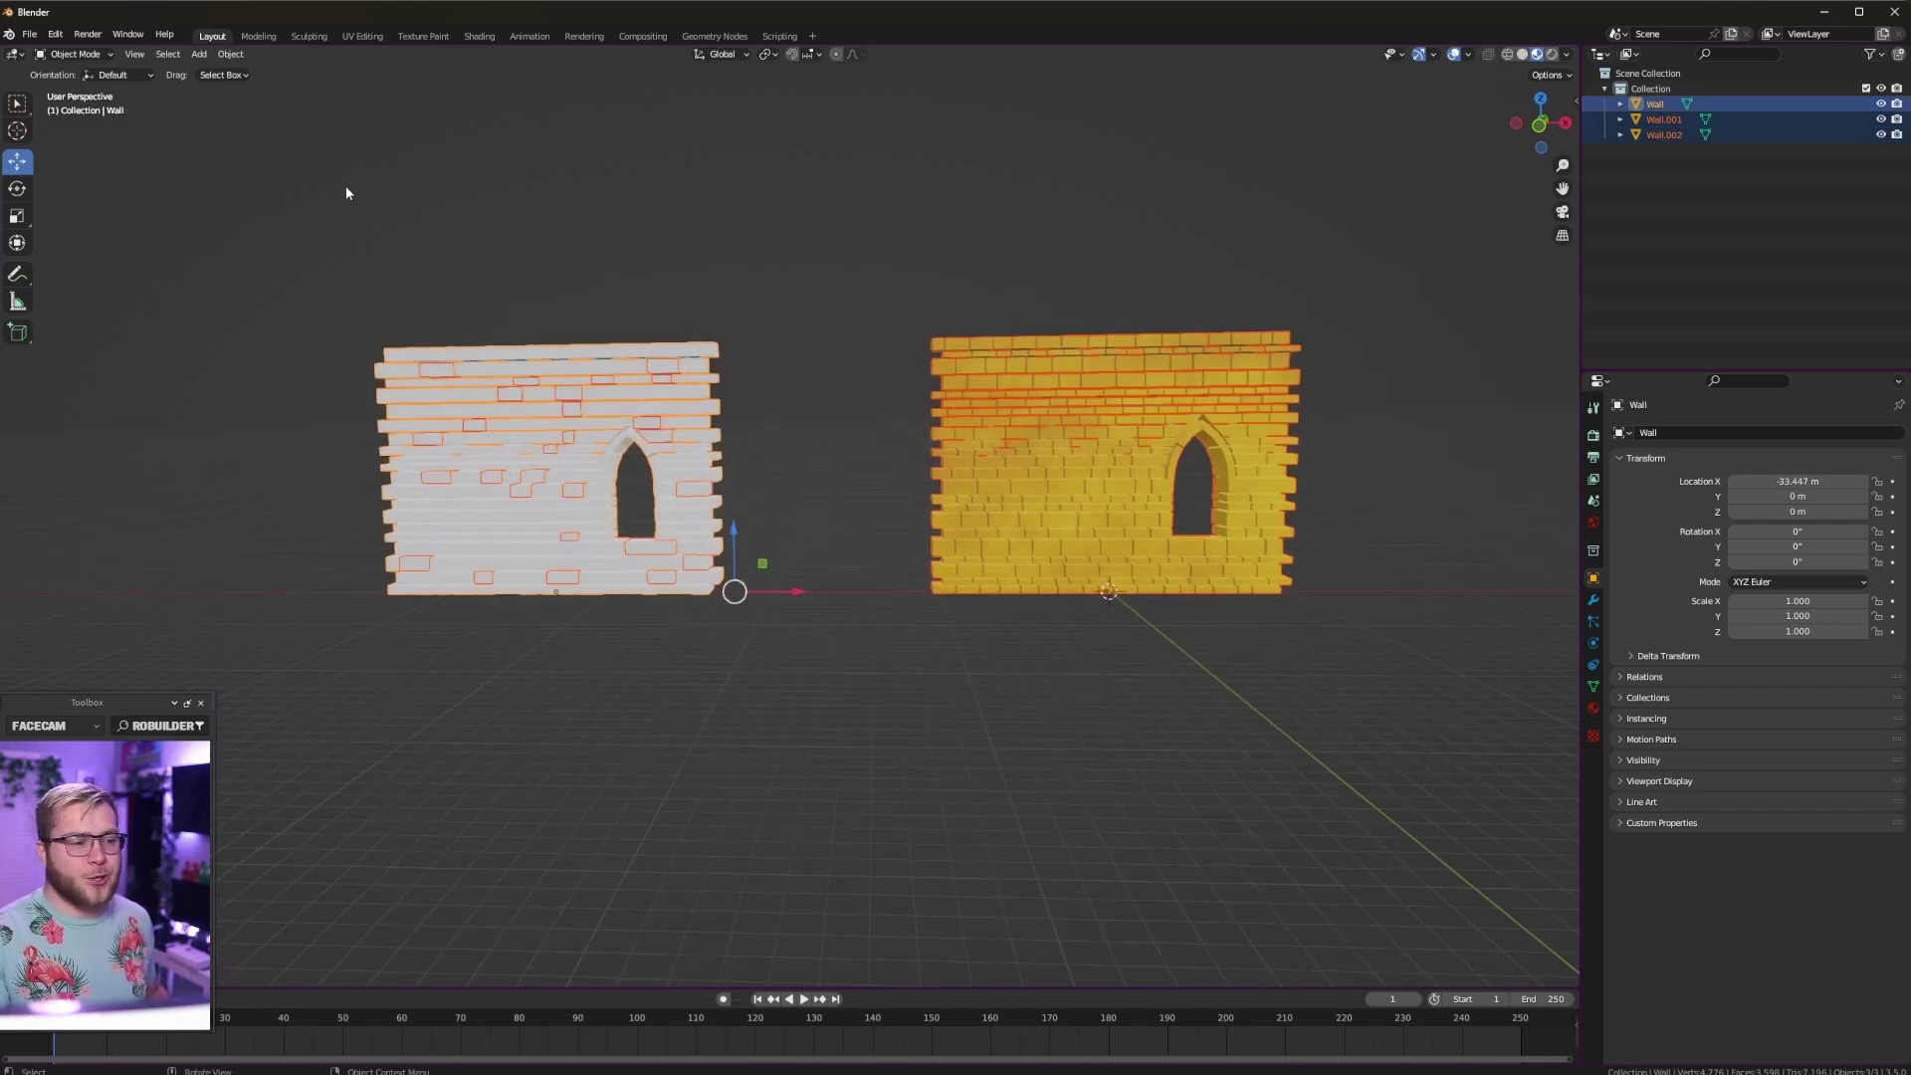
Step: Export the selected walls as an FBX (.fbx) file
{"action": "left_click", "coordinate": [30, 35]}
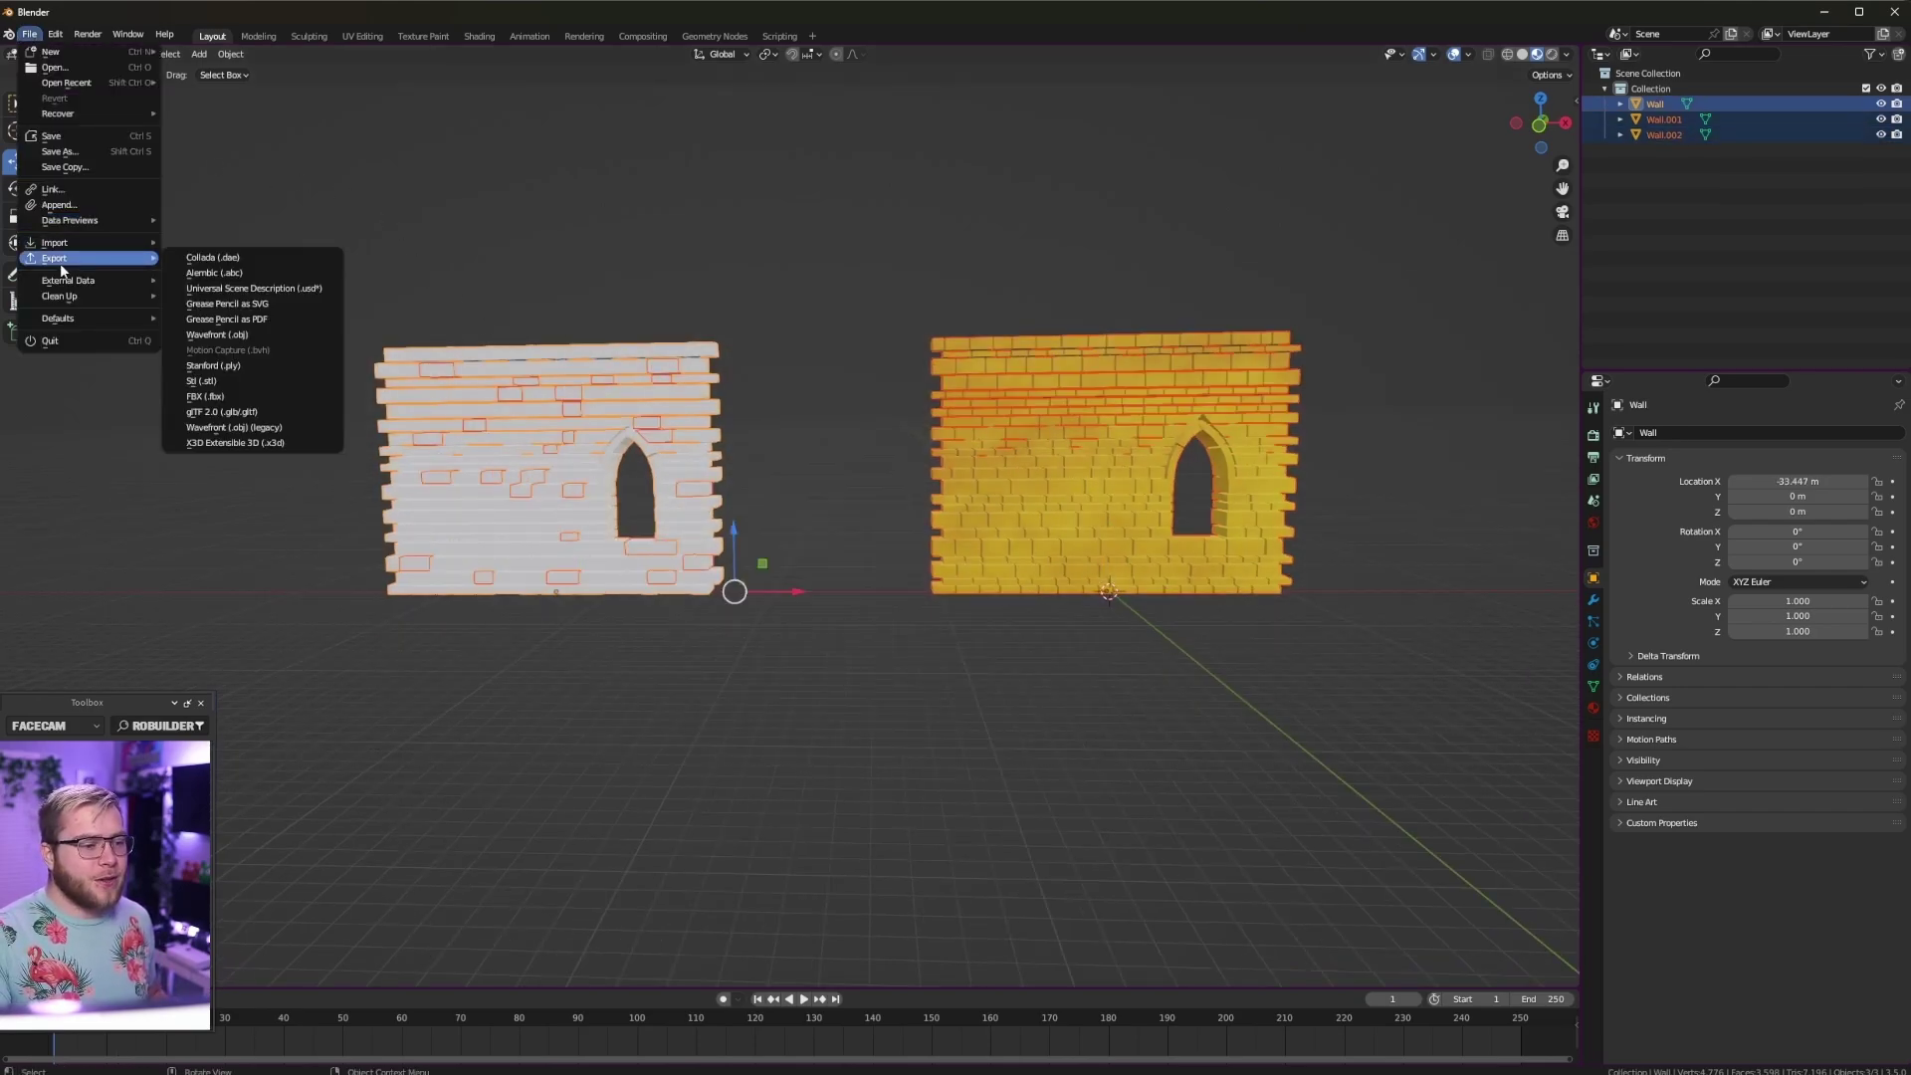
{"action": "left_click", "coordinate": [209, 398]}
{"action": "left_click", "coordinate": [1201, 761]}
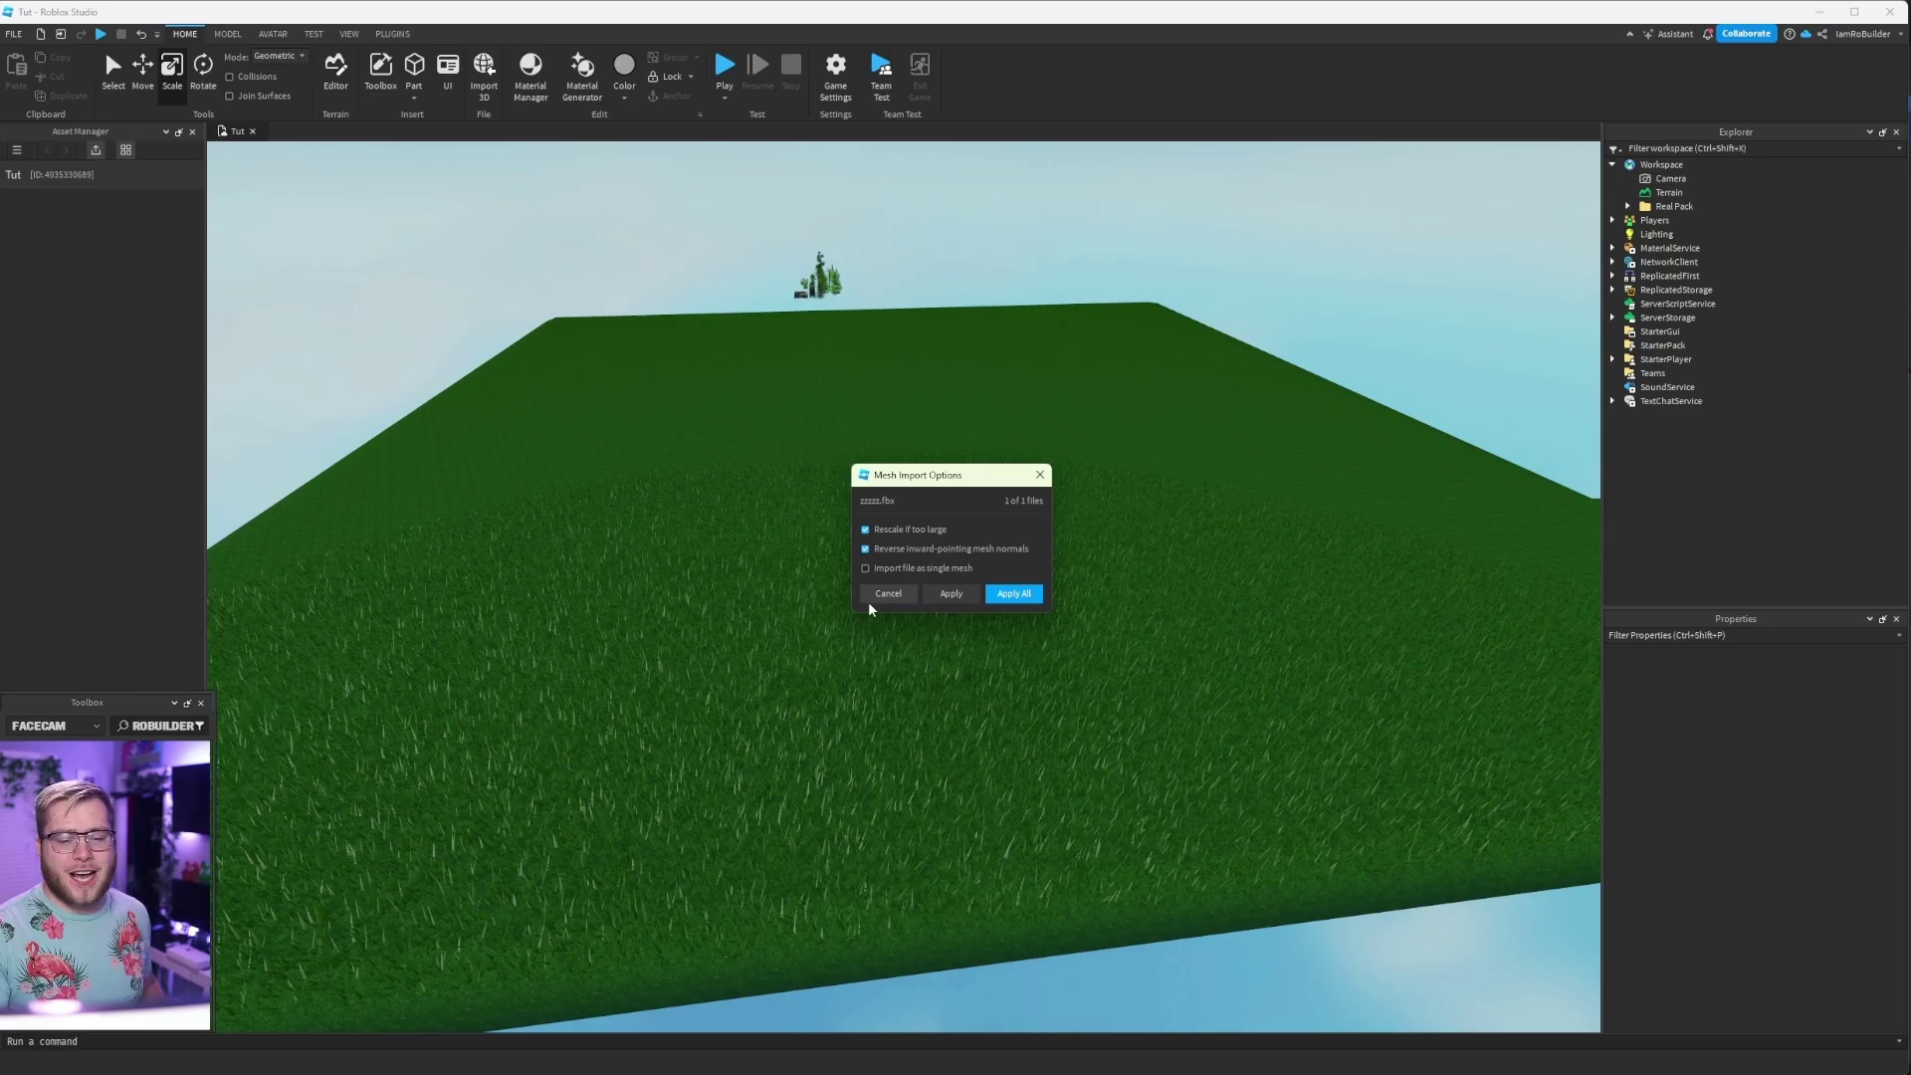
Step: Accept the mesh import and drag zzzzz_Wall, zzzzz_Wall.001 and zzzzz_Wall.002 onto the baseplate
{"action": "left_click", "coordinate": [1013, 594]}
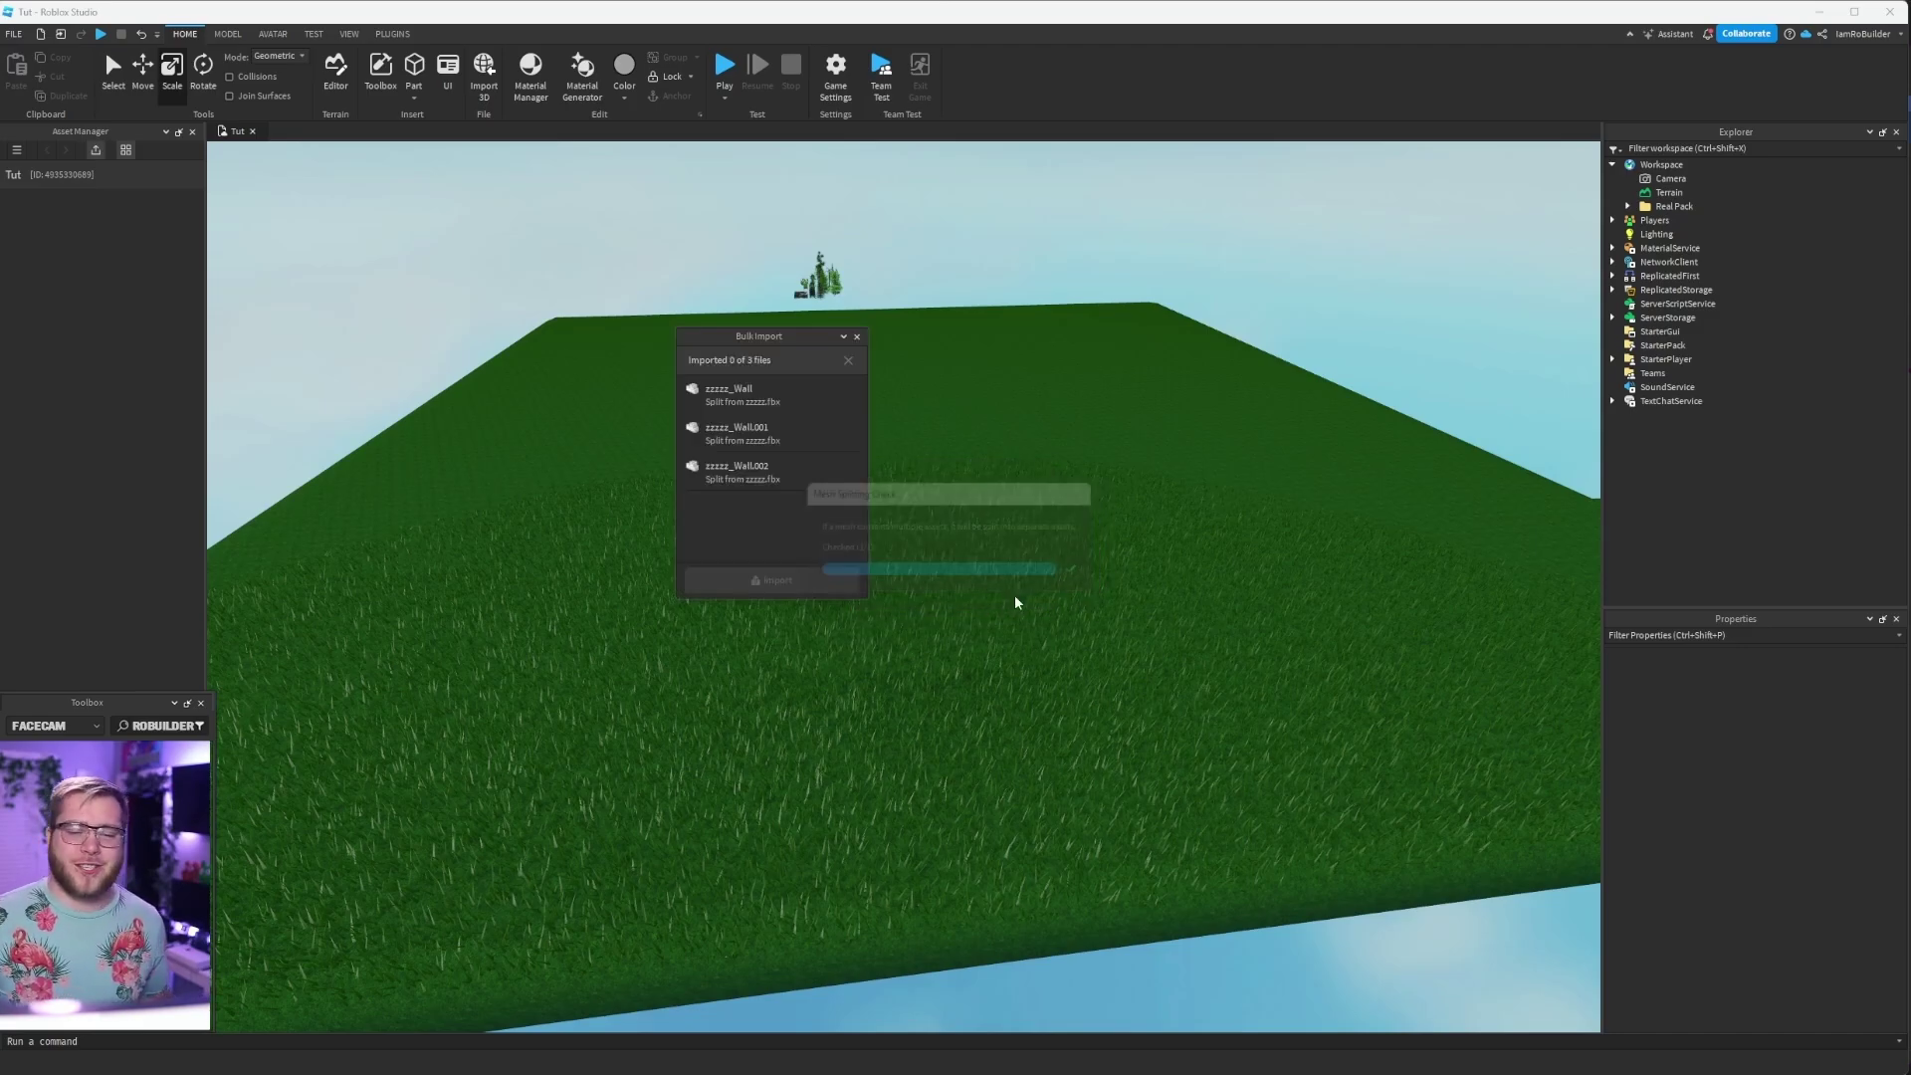
{"action": "left_click", "coordinate": [856, 337]}
{"action": "left_click", "coordinate": [50, 254], "text": "shift"}
{"action": "left_click_drag", "start_coordinate": [62, 238], "coordinate": [948, 538]}
{"action": "scroll", "coordinate": [948, 538], "scroll_direction": "up", "scroll_amount": 8}
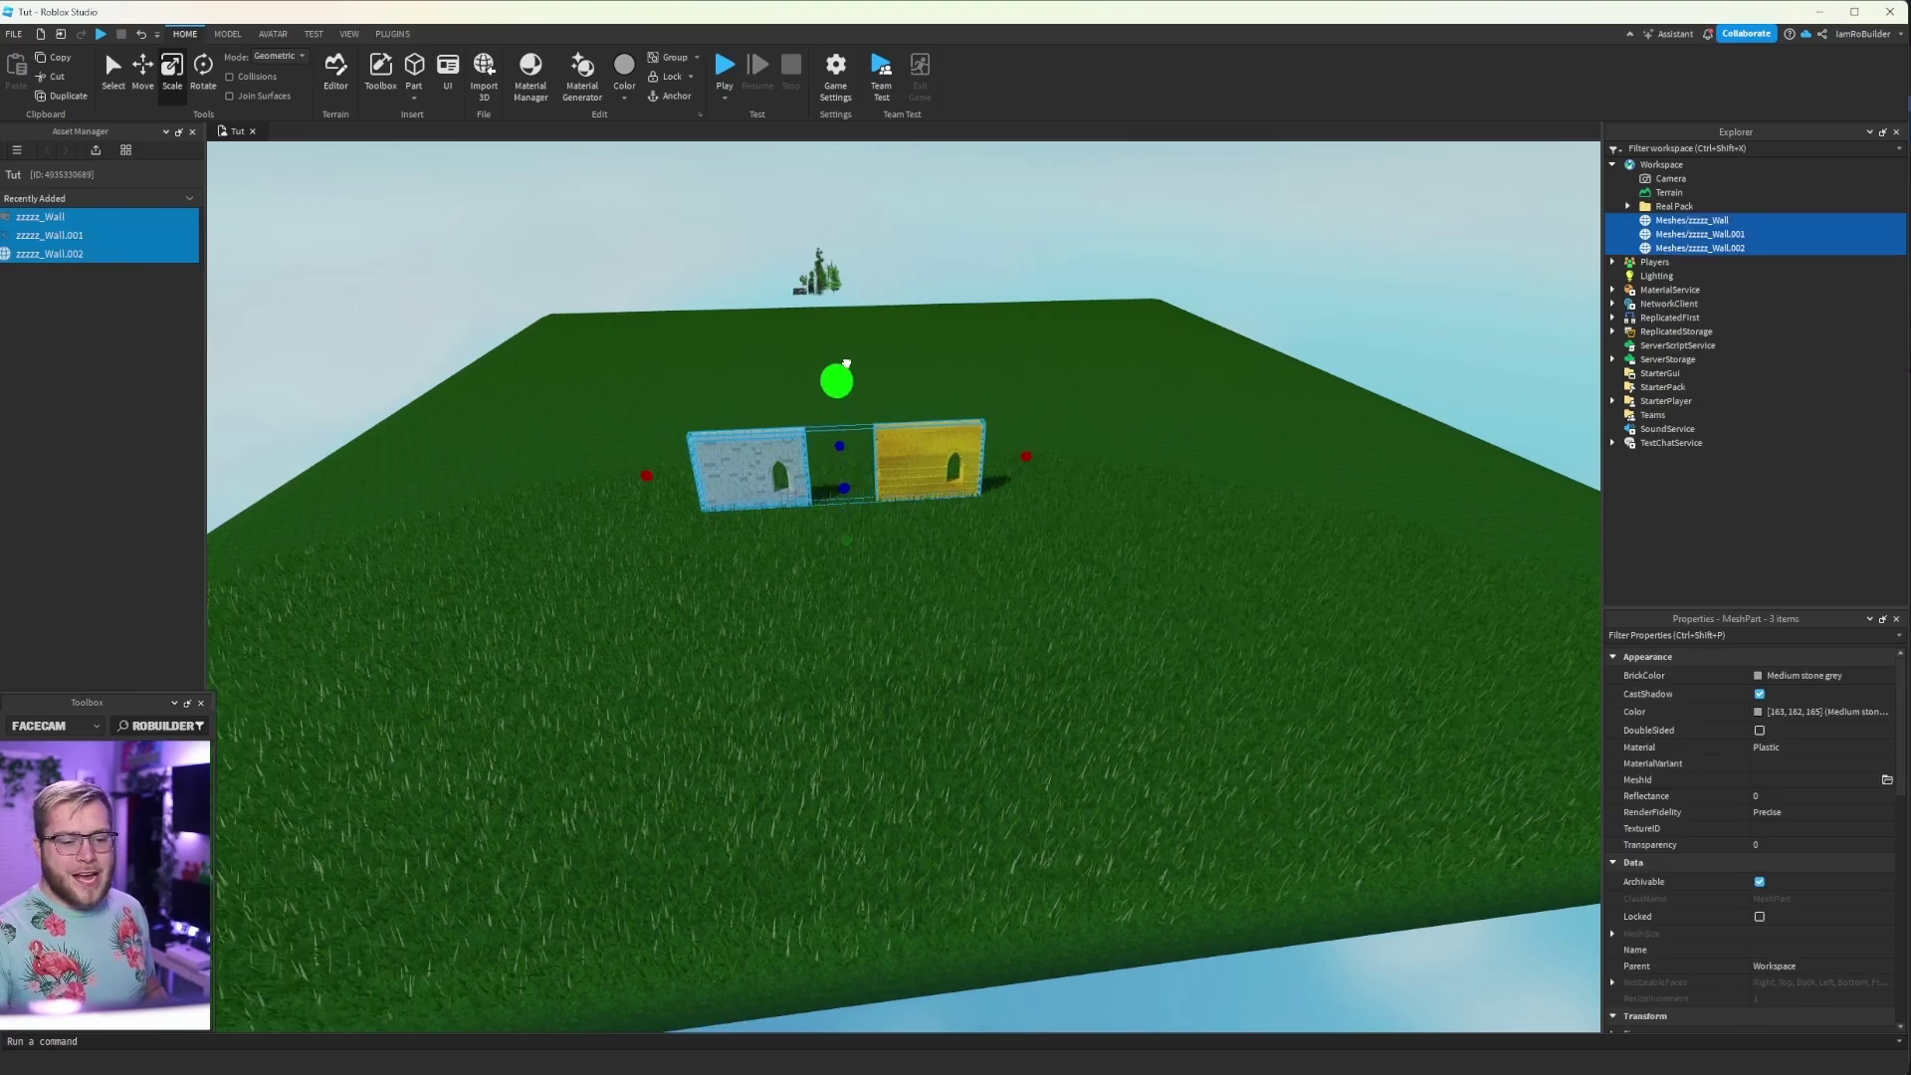
{"action": "left_click", "coordinate": [1098, 617]}
{"action": "scroll", "coordinate": [1101, 627], "scroll_direction": "up", "scroll_amount": 5}
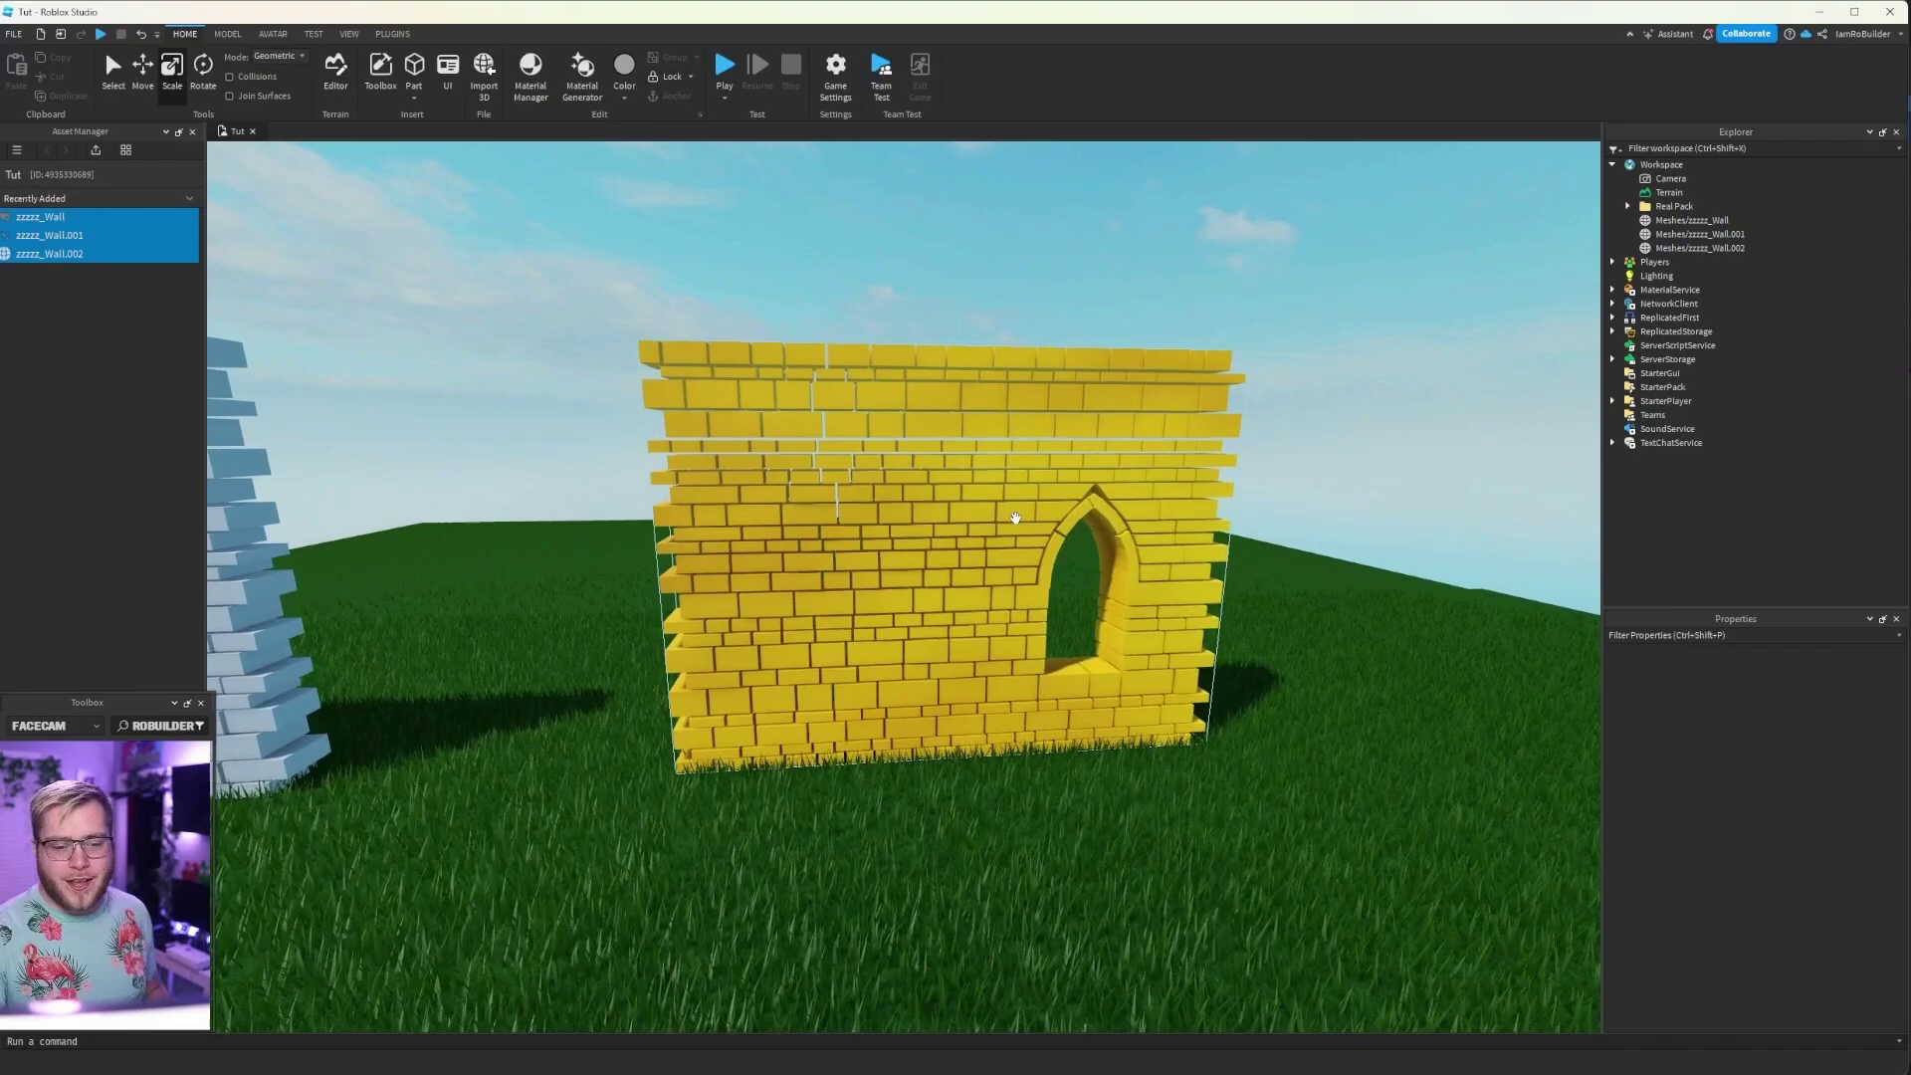
Step: Set zzzzz_Wall's BrickColor to Black
{"action": "left_click", "coordinate": [1015, 528]}
{"action": "right_click_drag", "start_coordinate": [1013, 525], "coordinate": [986, 393]}
{"action": "double_click", "coordinate": [1691, 220]}
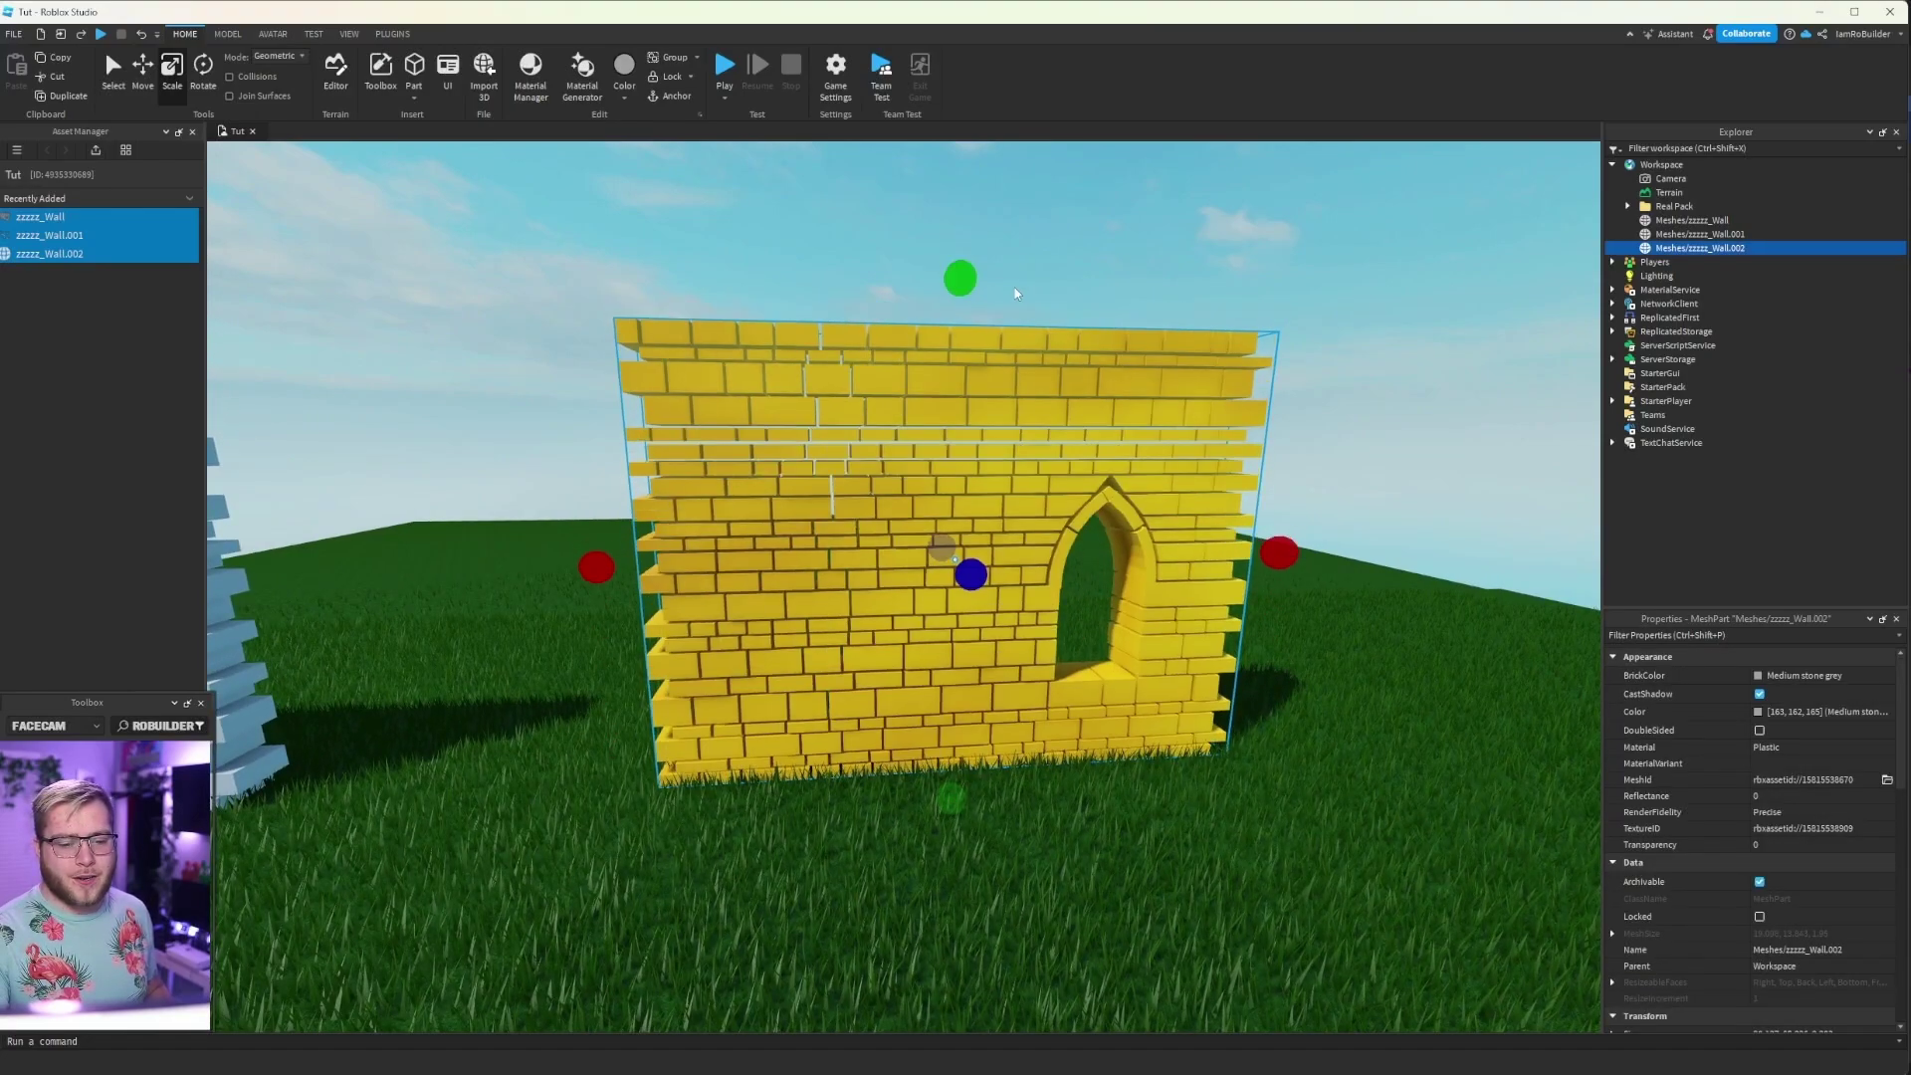
{"action": "left_click", "coordinate": [1801, 675]}
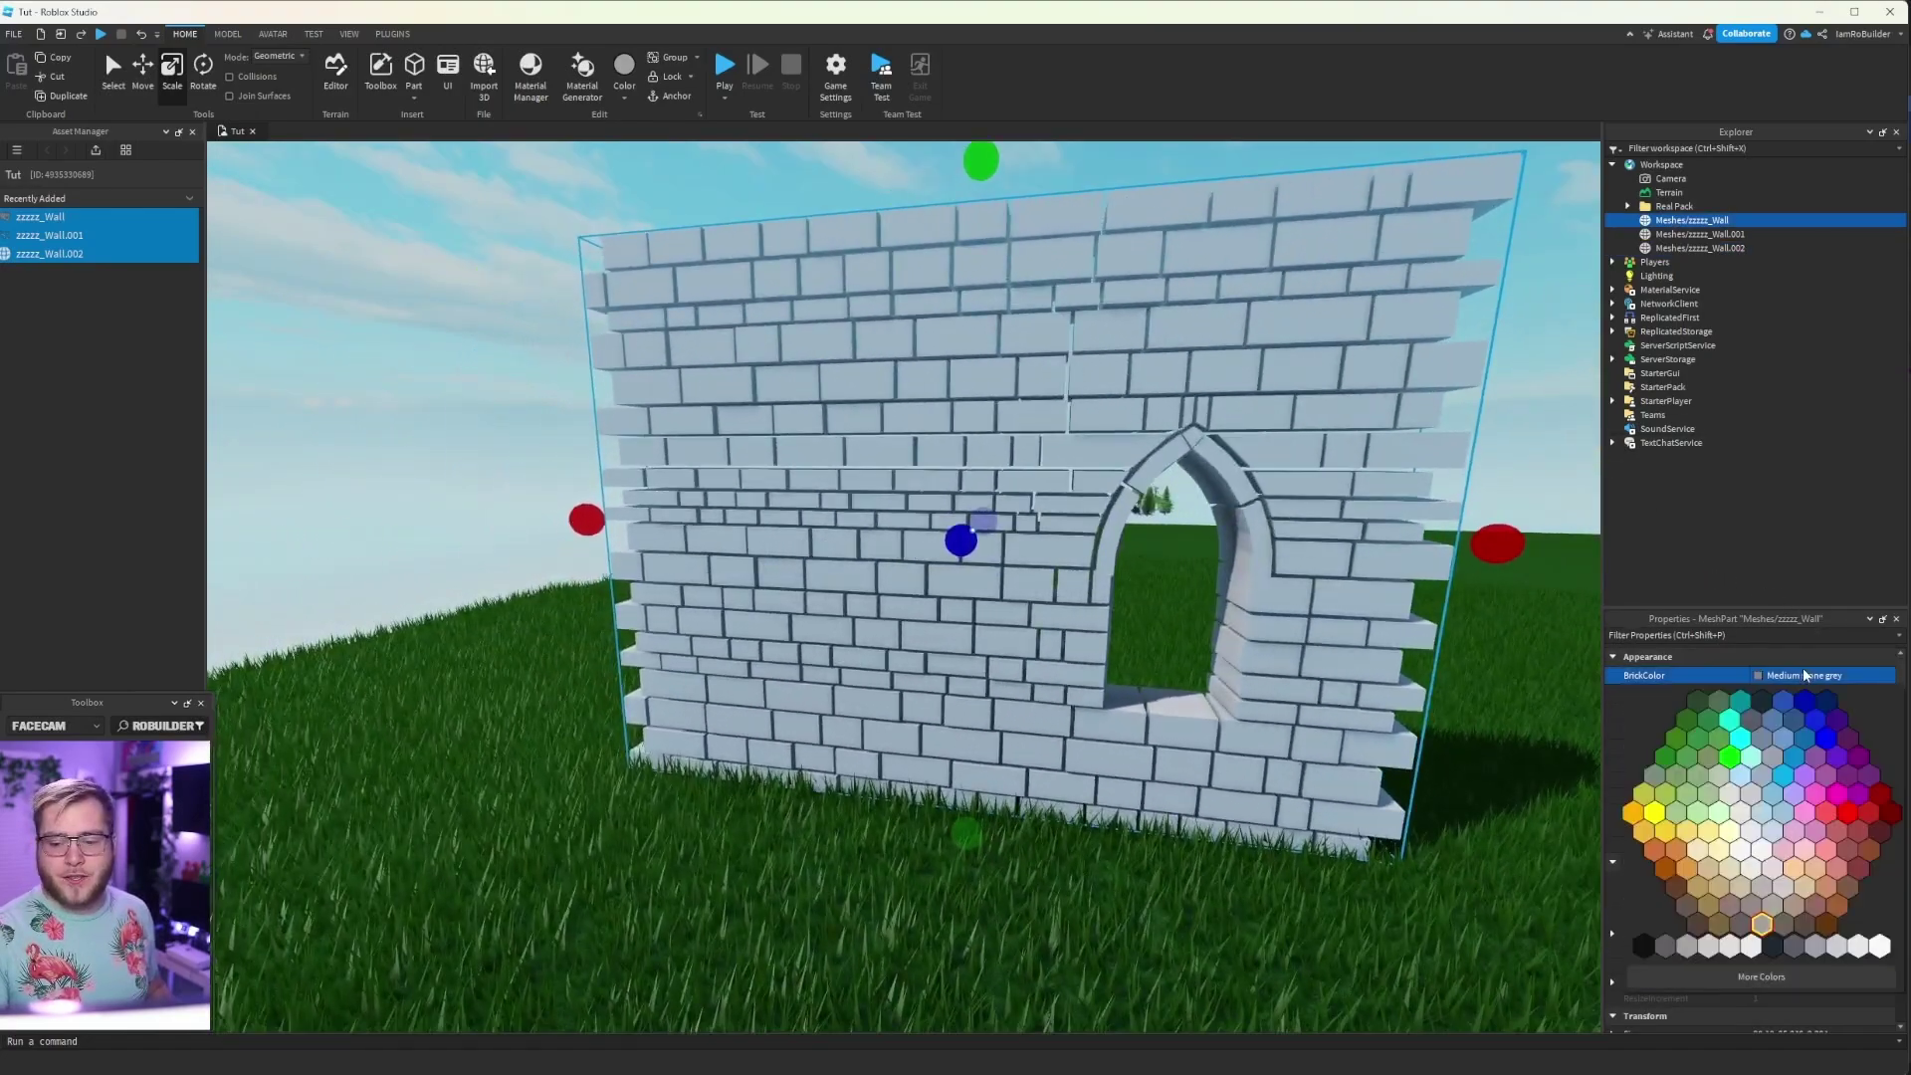
{"action": "left_click", "coordinate": [1691, 973]}
Step: Change zzzzz_Wall.001's BrickColor to a yellow swatch
{"action": "left_click", "coordinate": [1699, 233]}
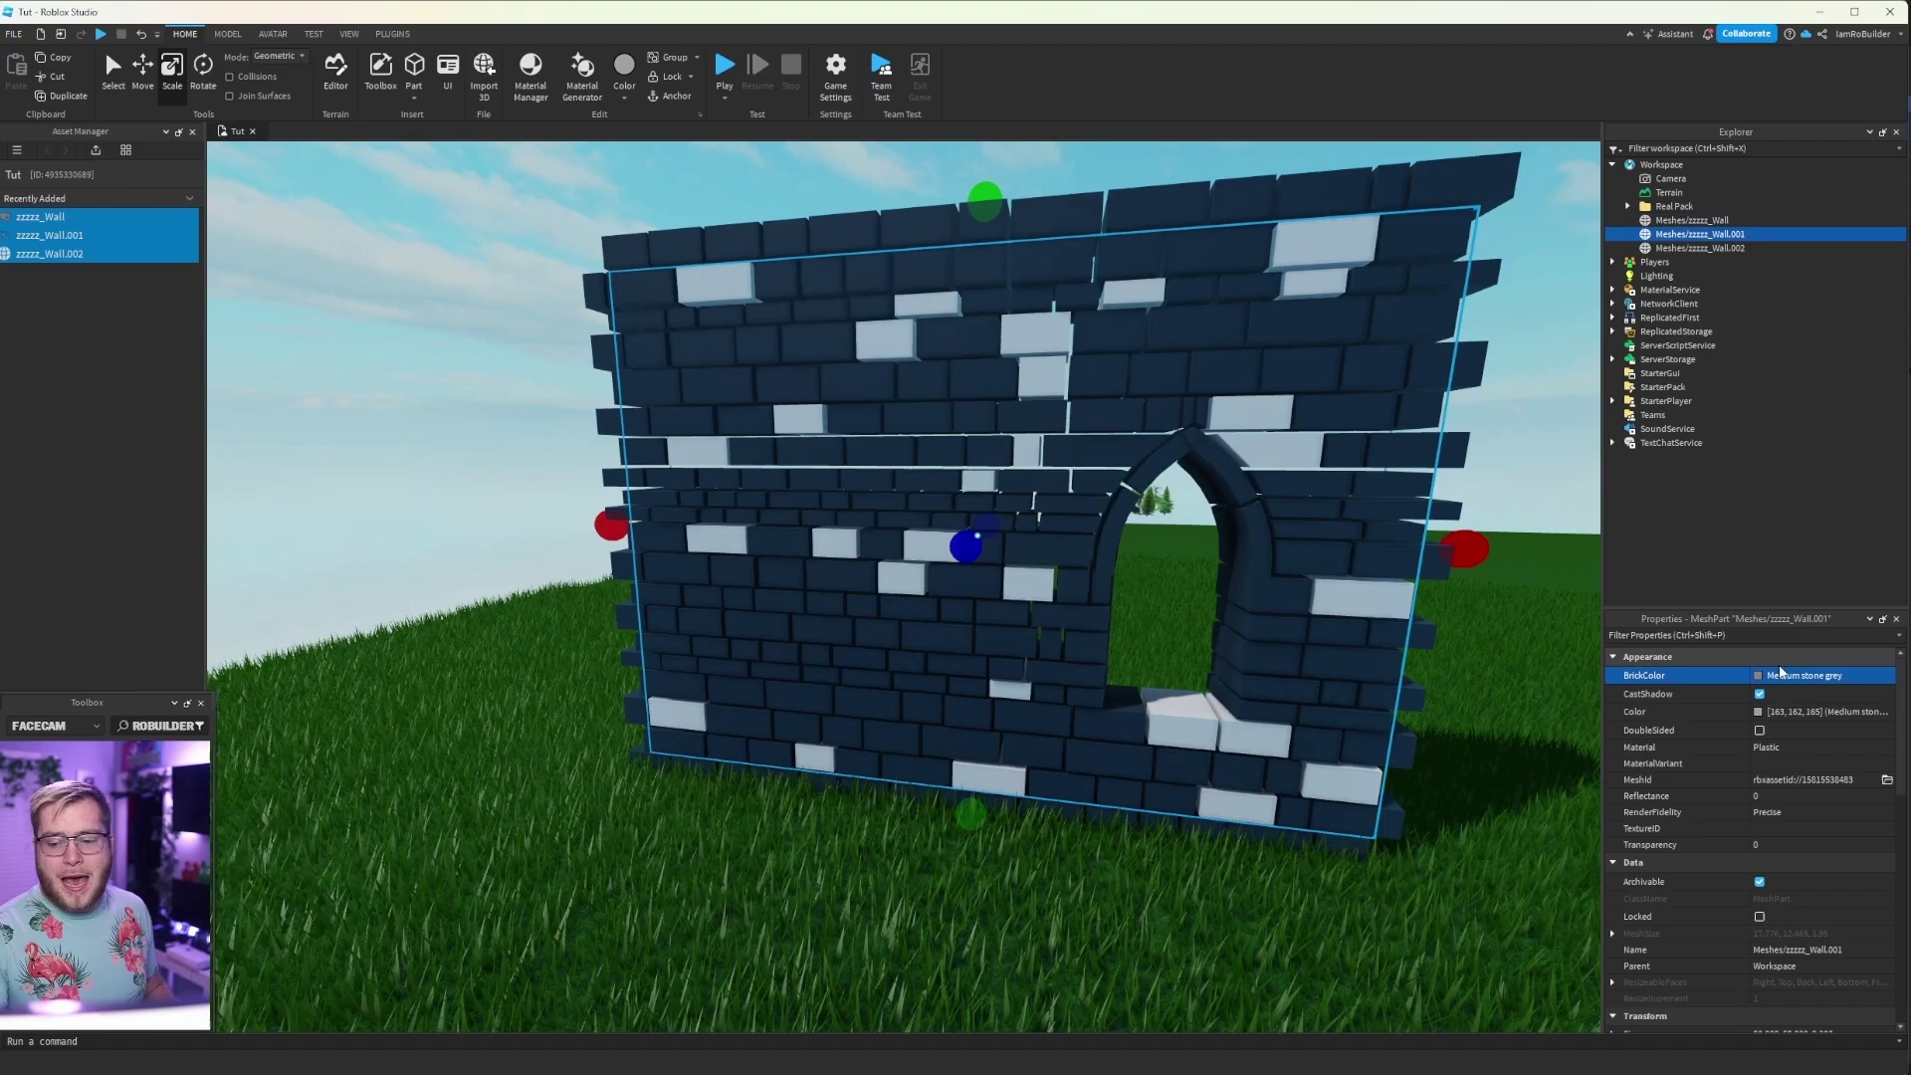
{"action": "left_click", "coordinate": [1821, 674]}
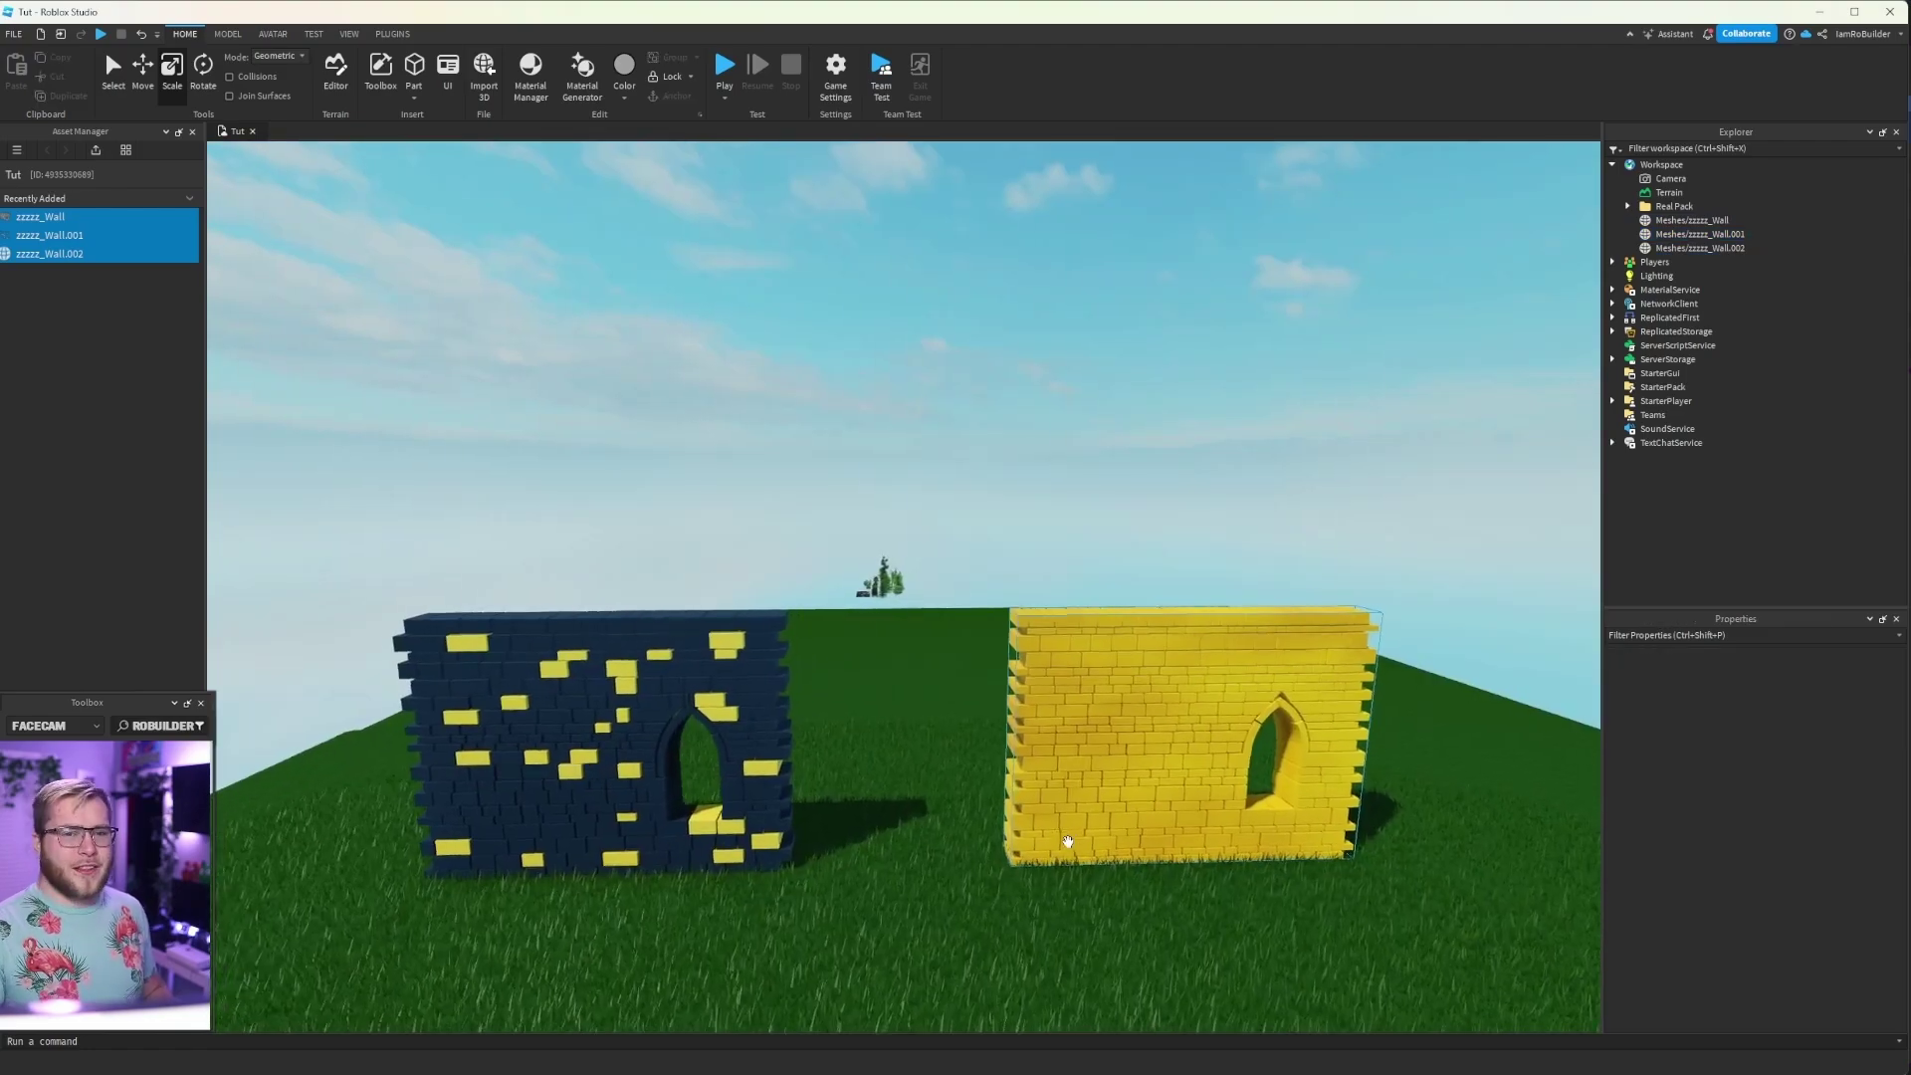
{"action": "key", "text": "d"}
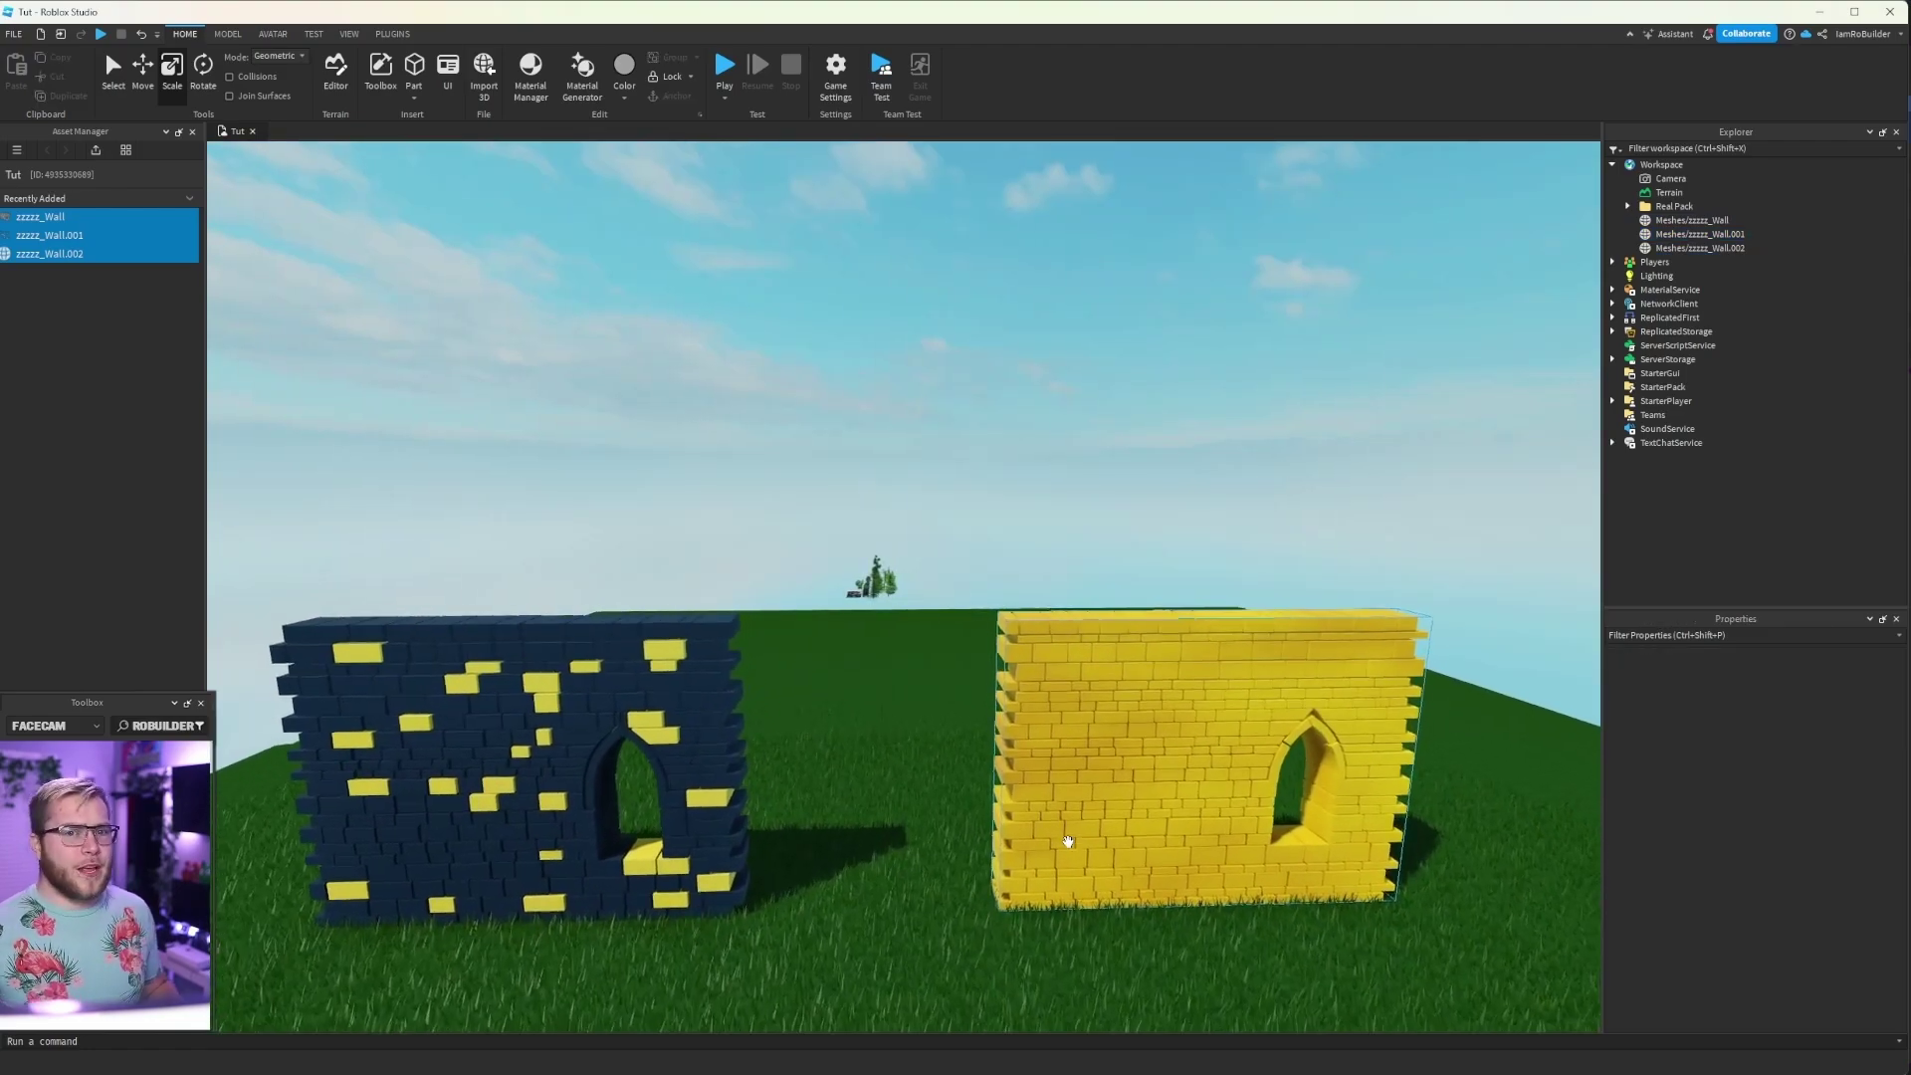
{"action": "key", "text": "w"}
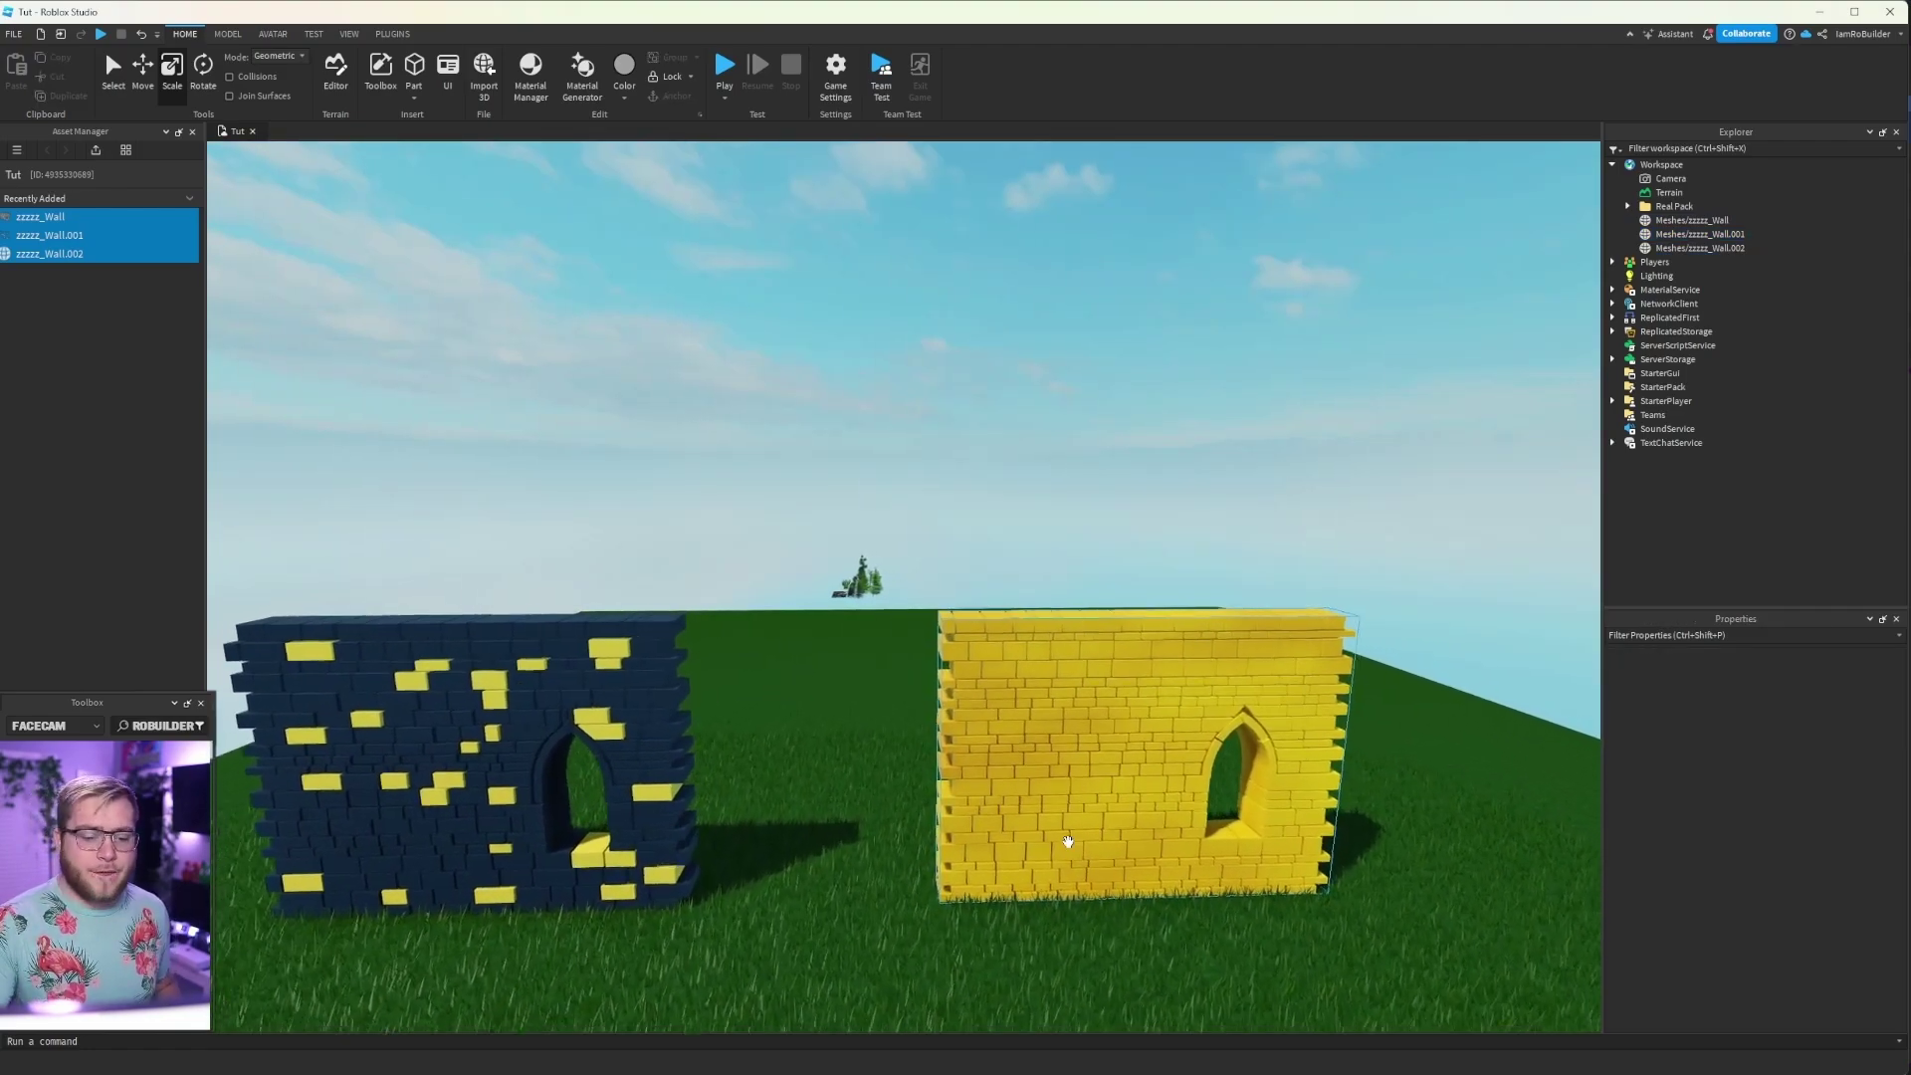
{"action": "left_click", "coordinate": [1068, 842]}
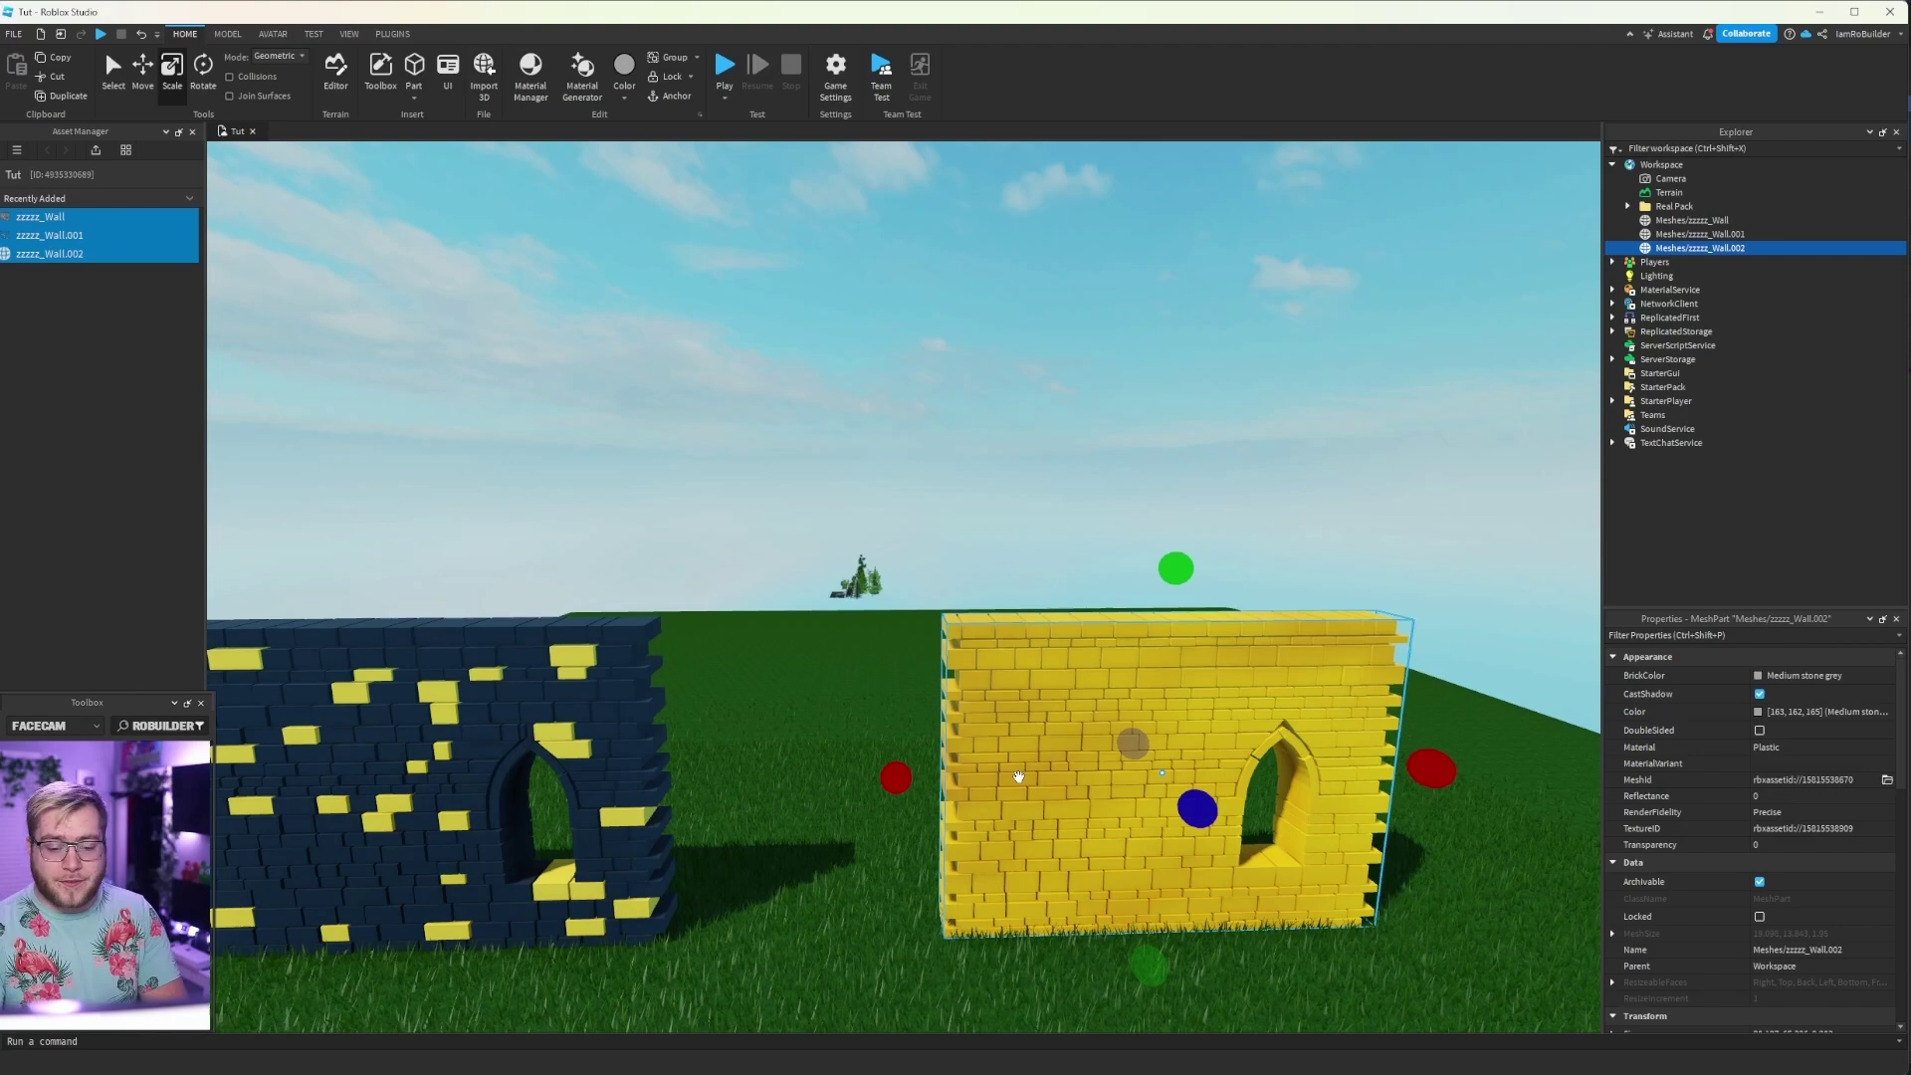
{"action": "left_click", "coordinate": [1778, 830]}
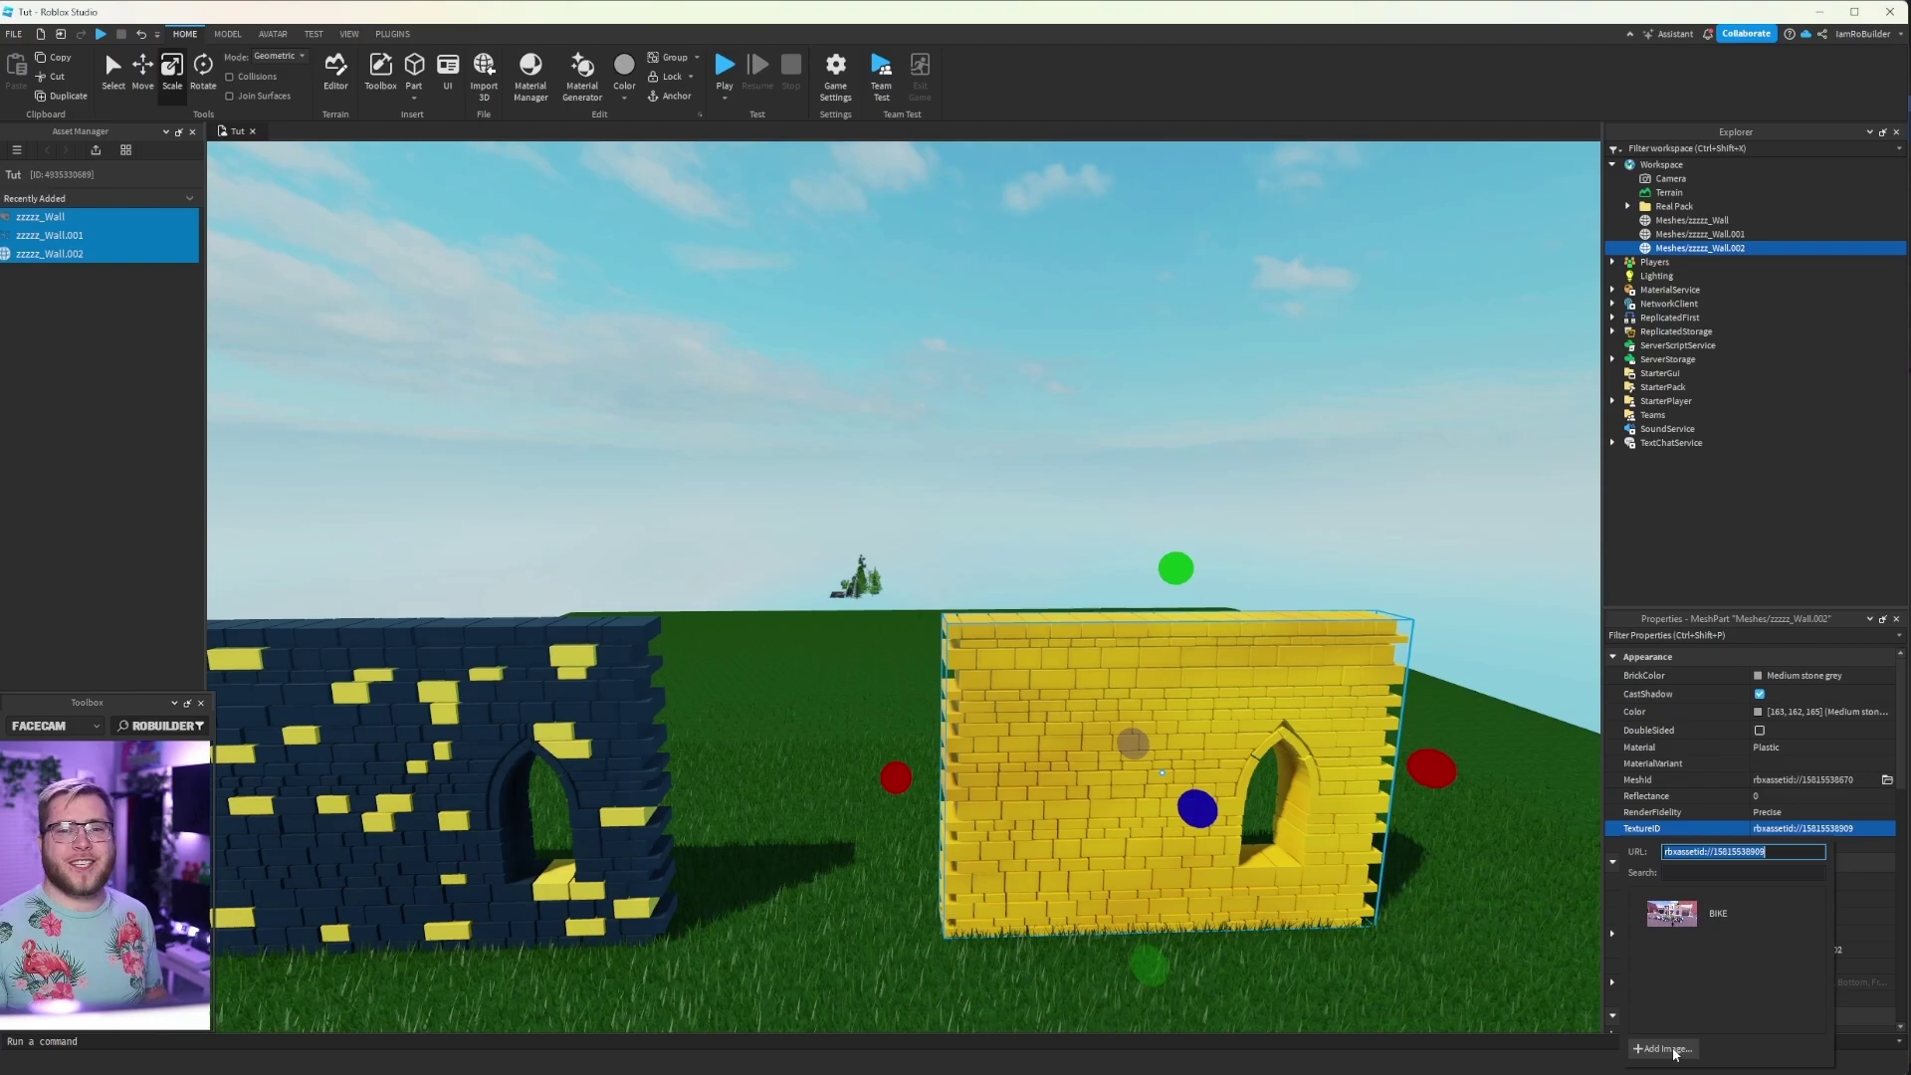
{"action": "left_click", "coordinate": [1493, 985]}
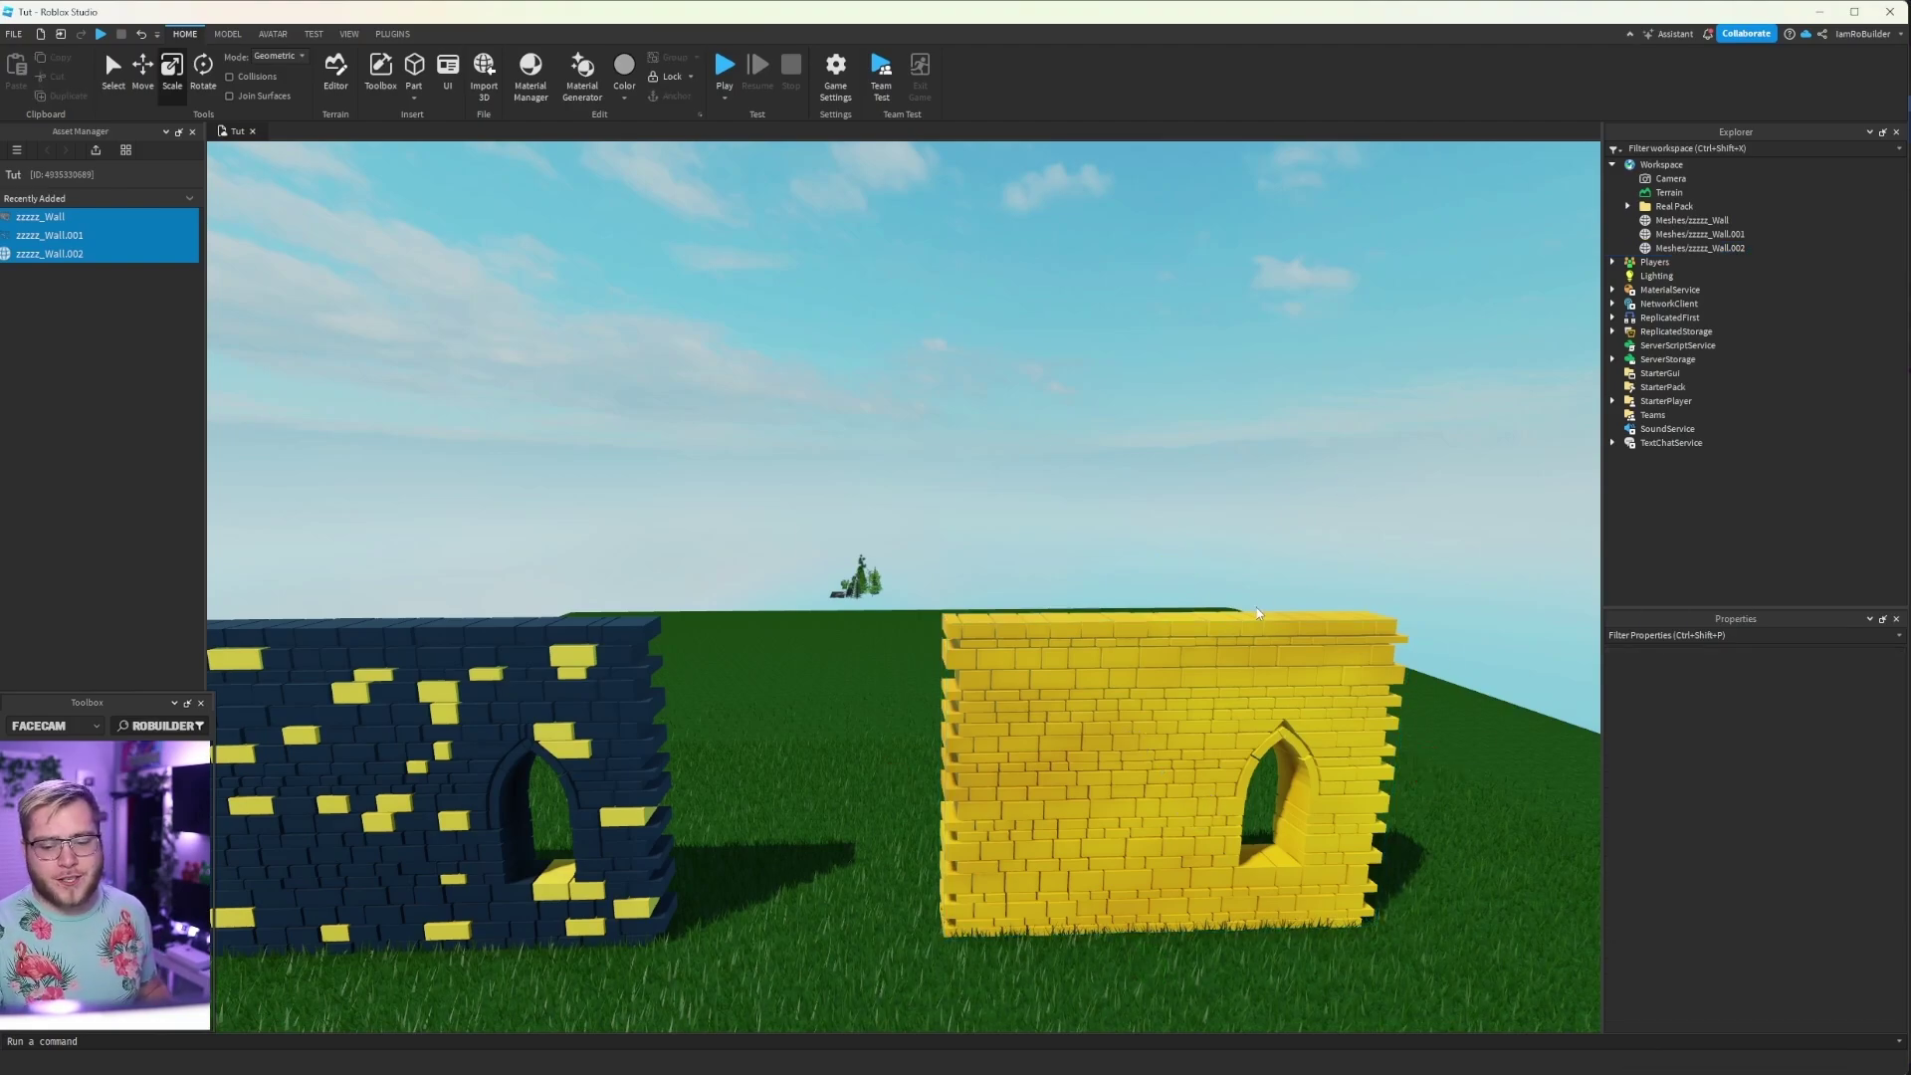
{"action": "key", "text": "a"}
{"action": "key", "text": "w"}
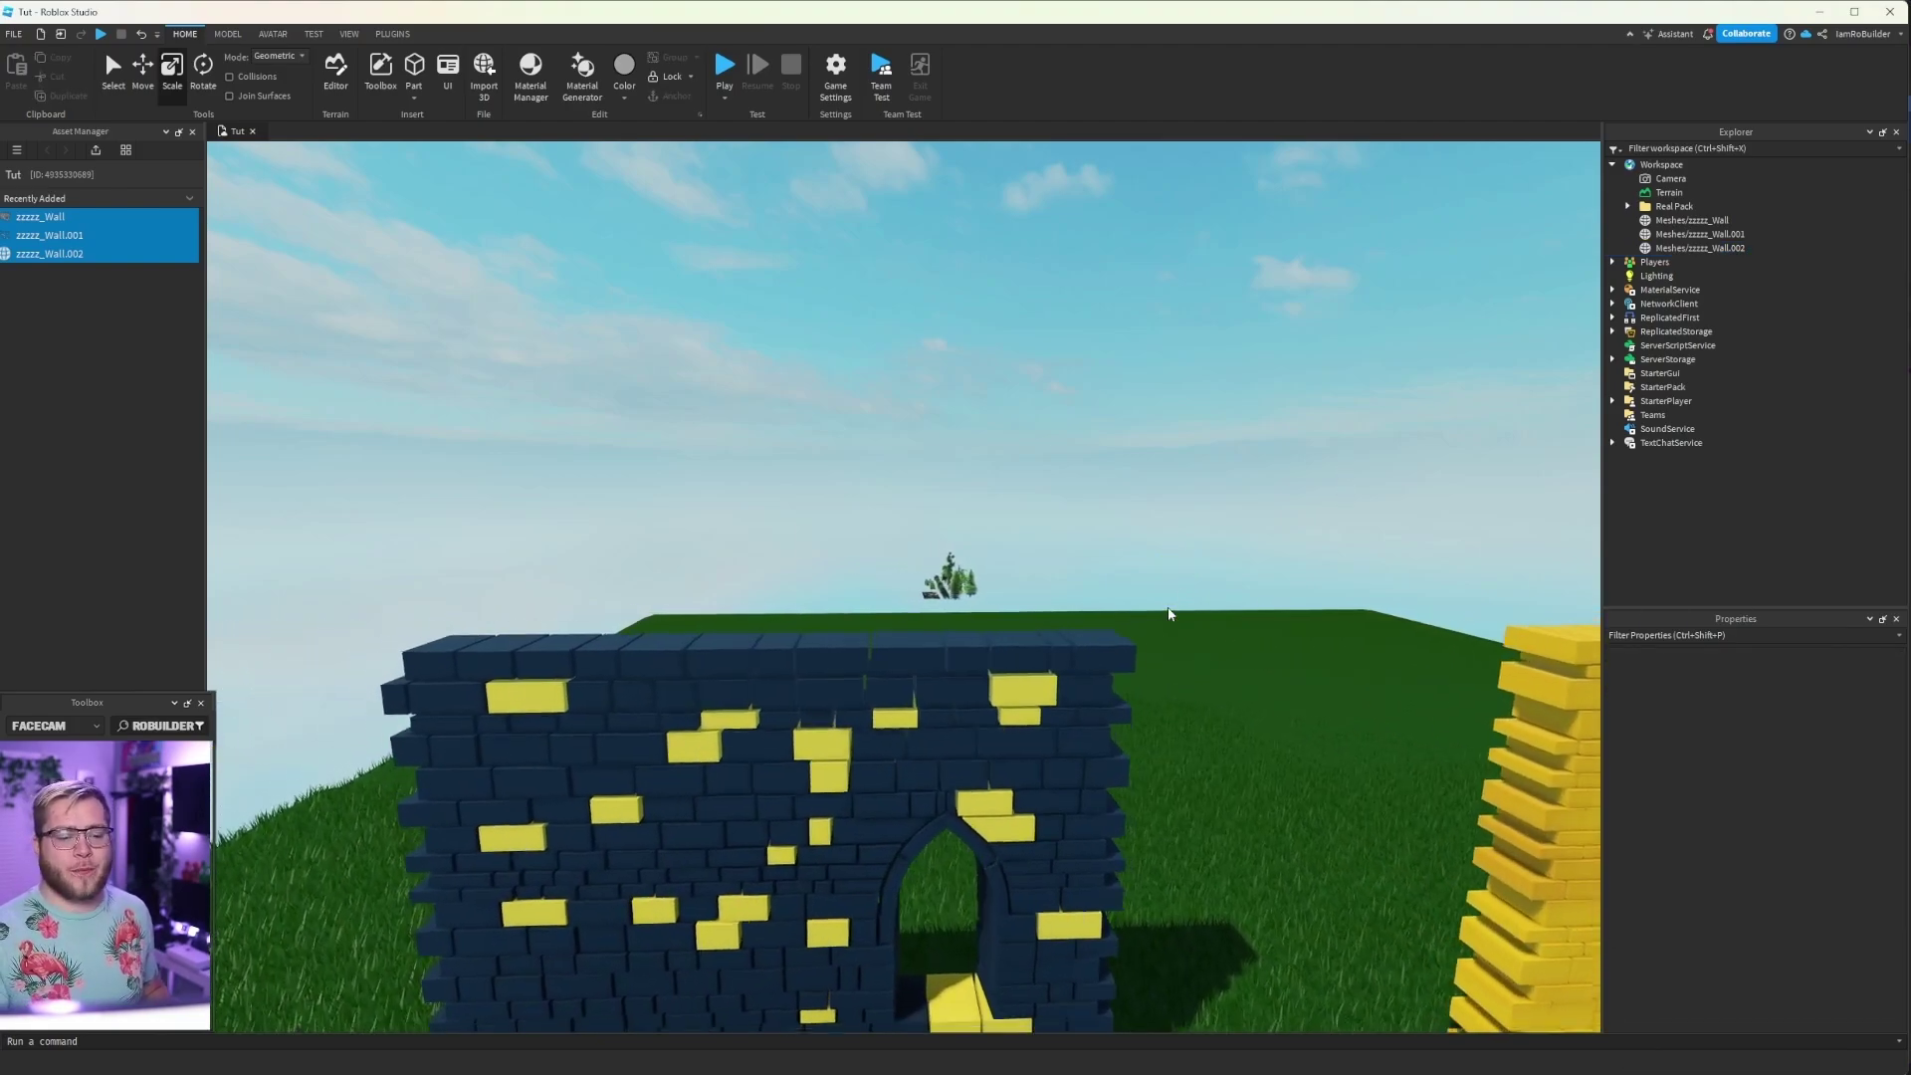
{"action": "key", "text": "s"}
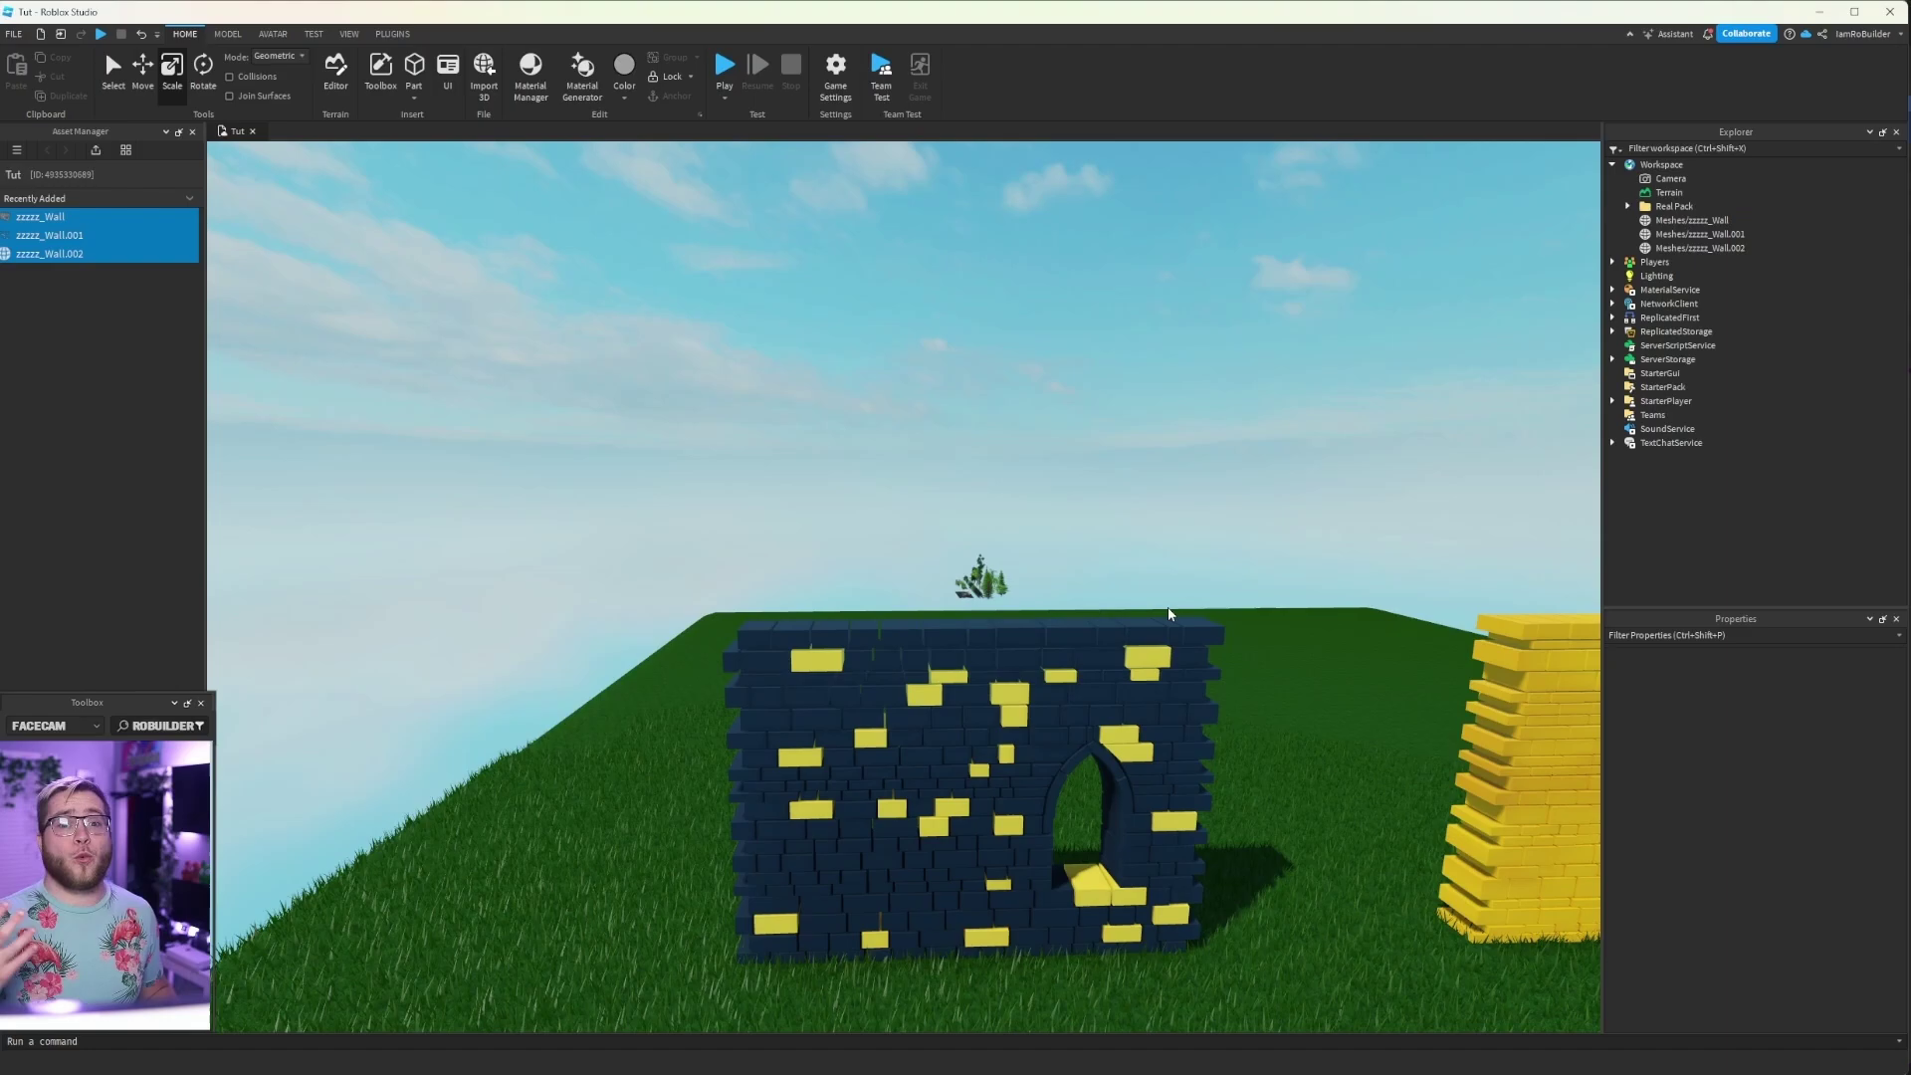
{"action": "key", "text": "d"}
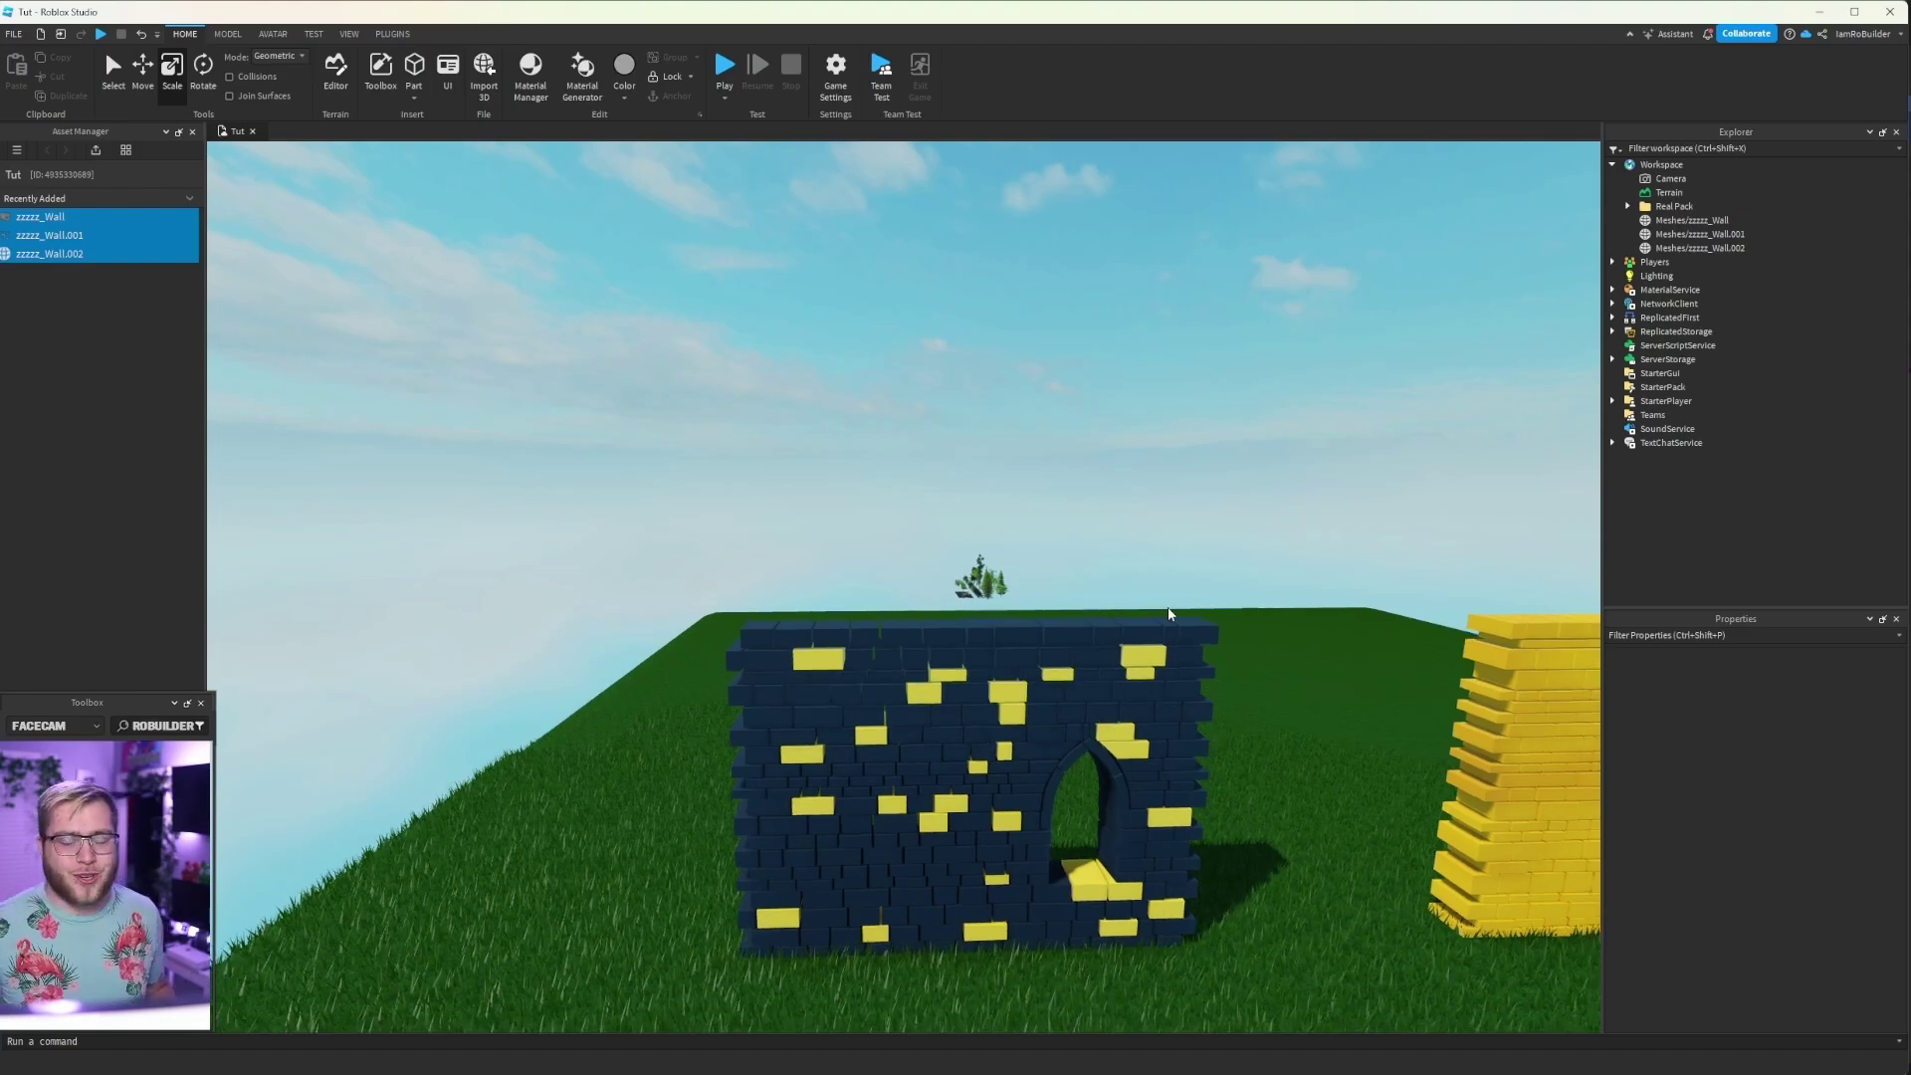
{"action": "key", "text": "s"}
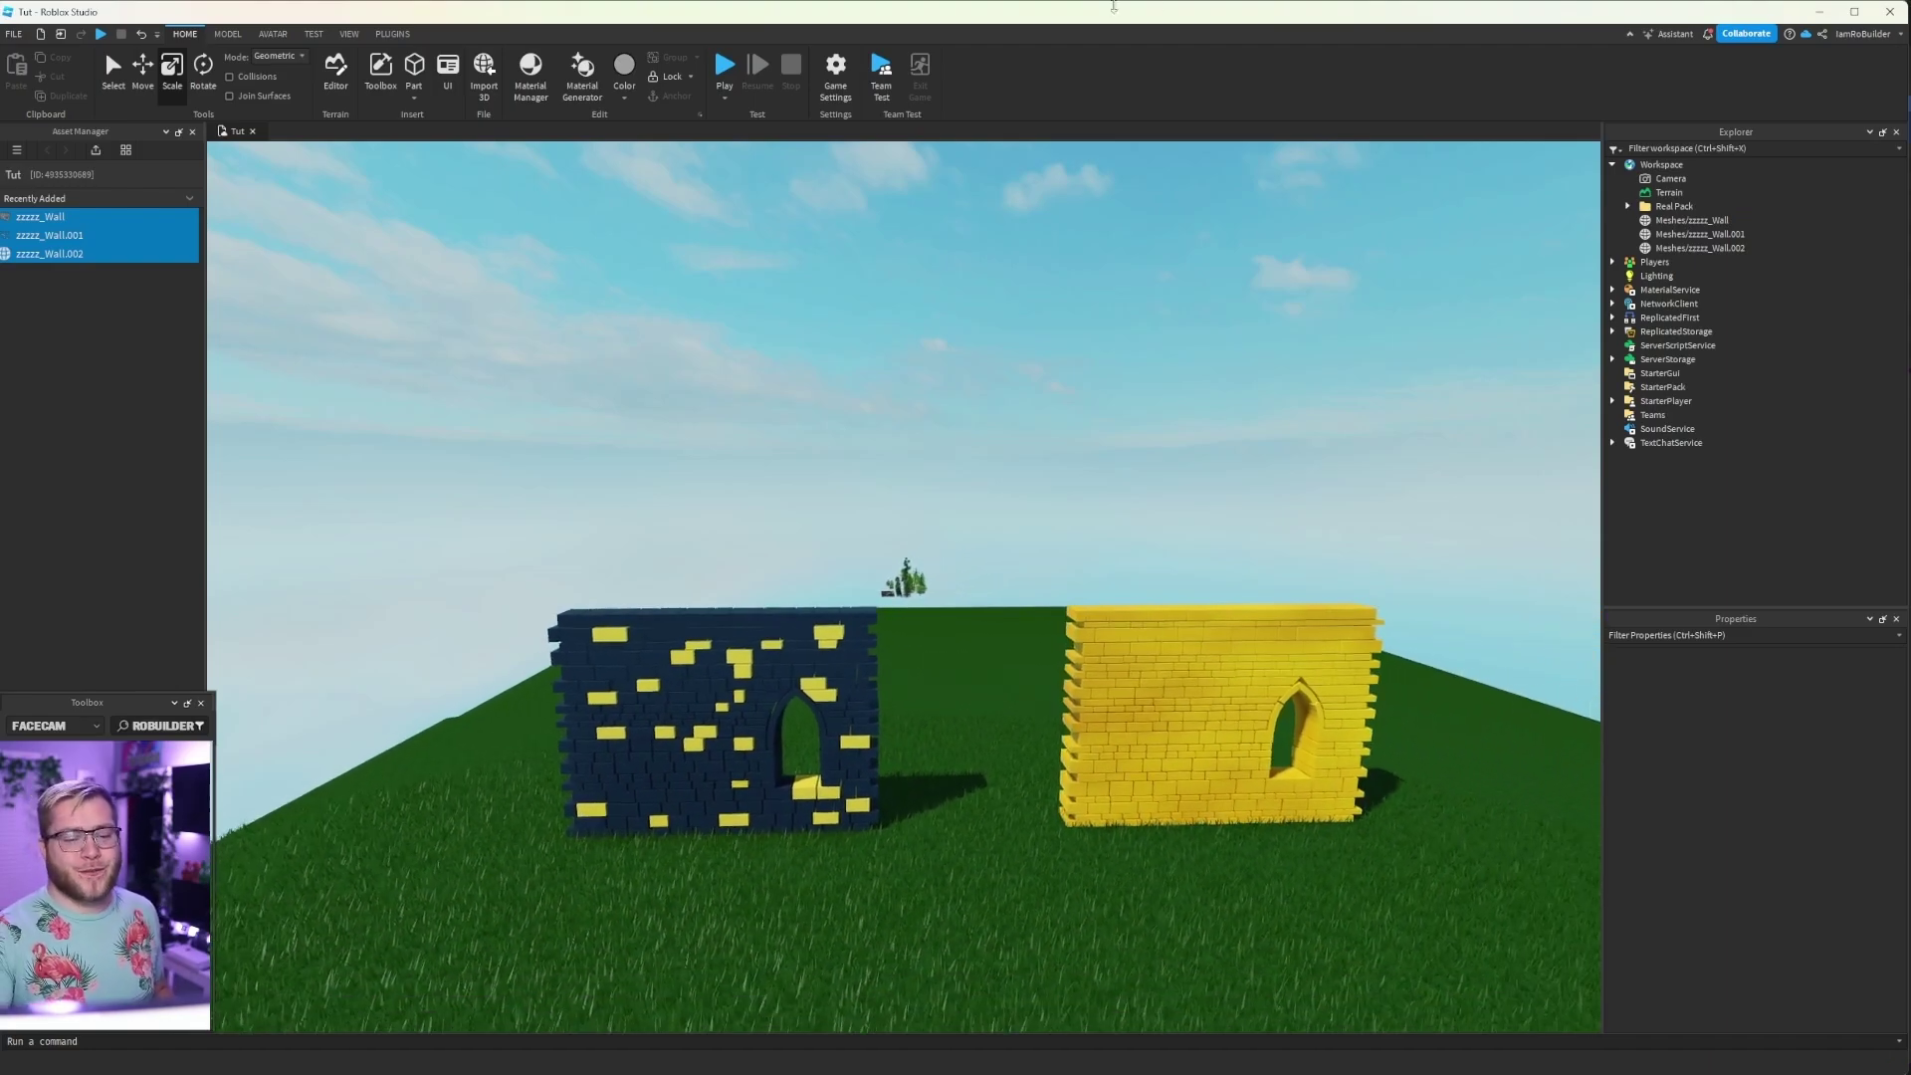
{"action": "right_click_drag", "start_coordinate": [947, 662], "coordinate": [979, 642]}
{"action": "key", "text": "w"}
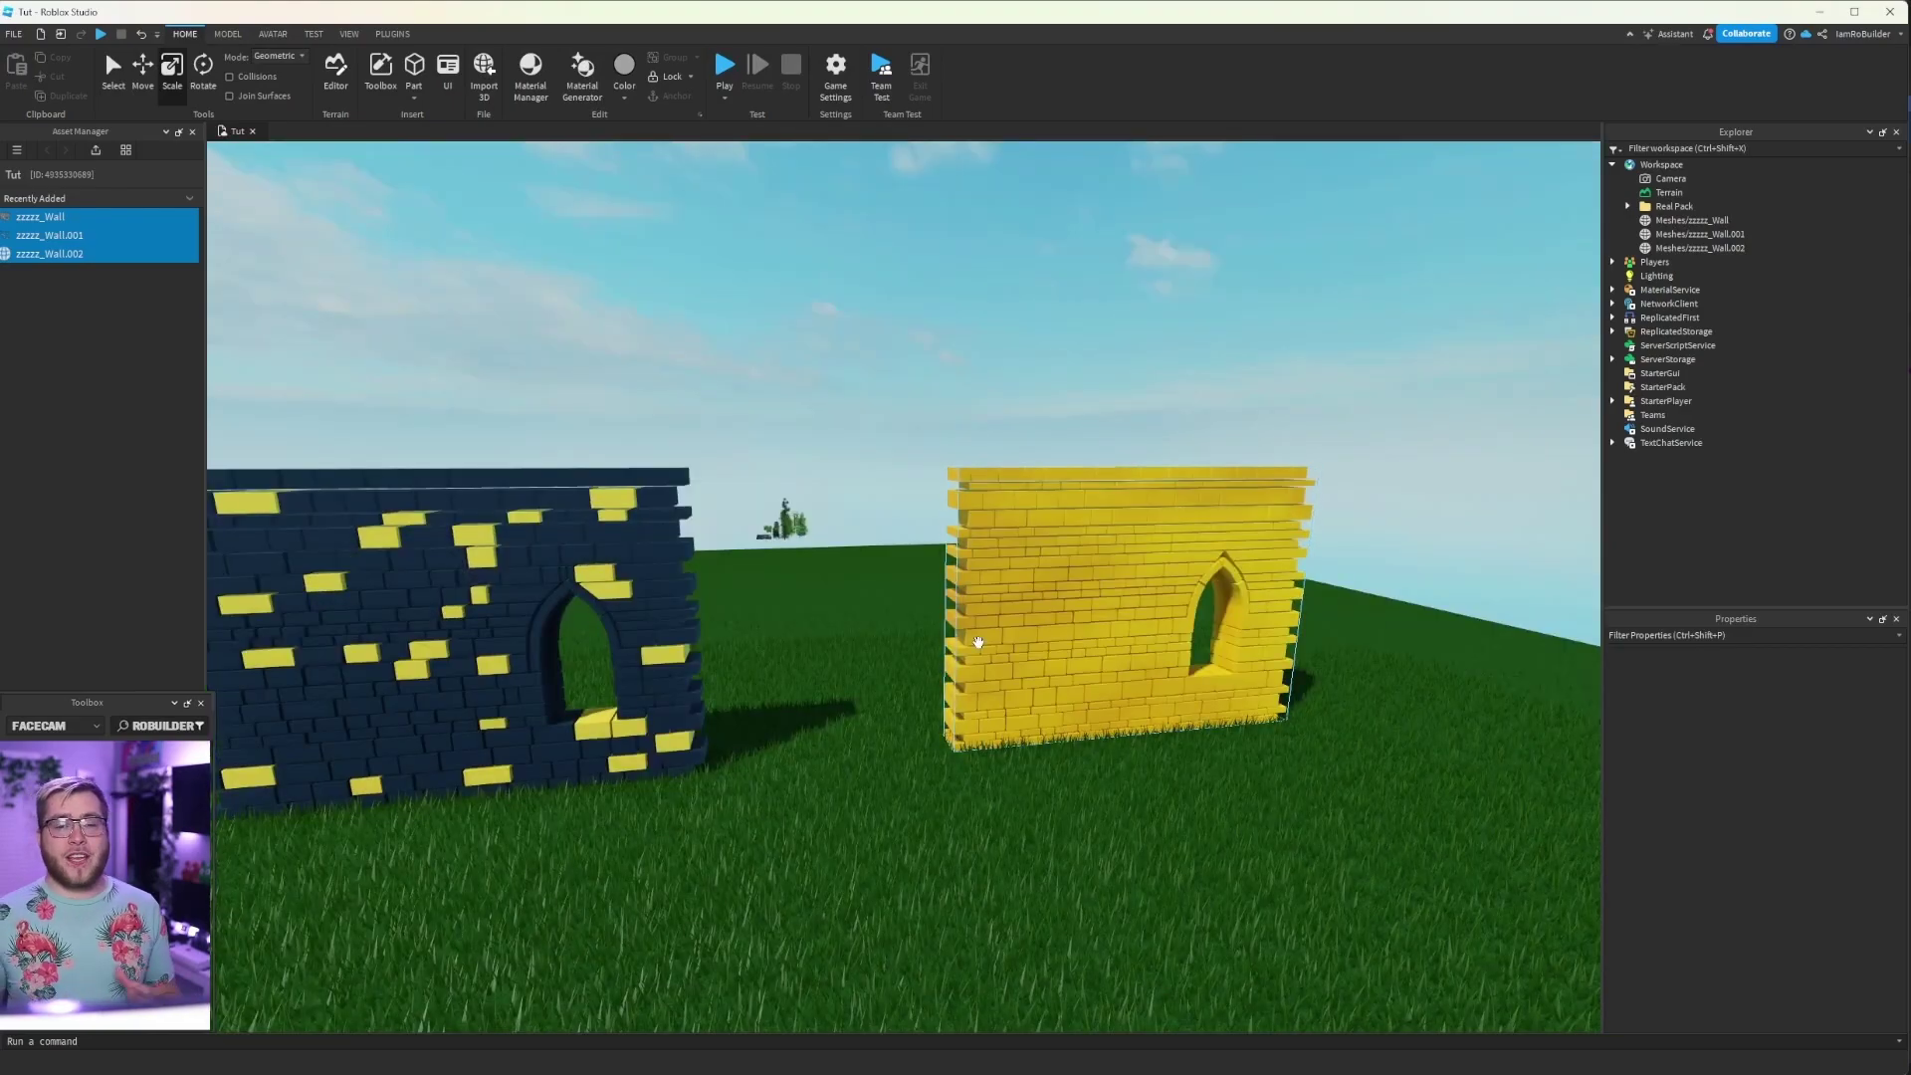
{"action": "scroll", "coordinate": [979, 642], "scroll_direction": "down", "scroll_amount": 5}
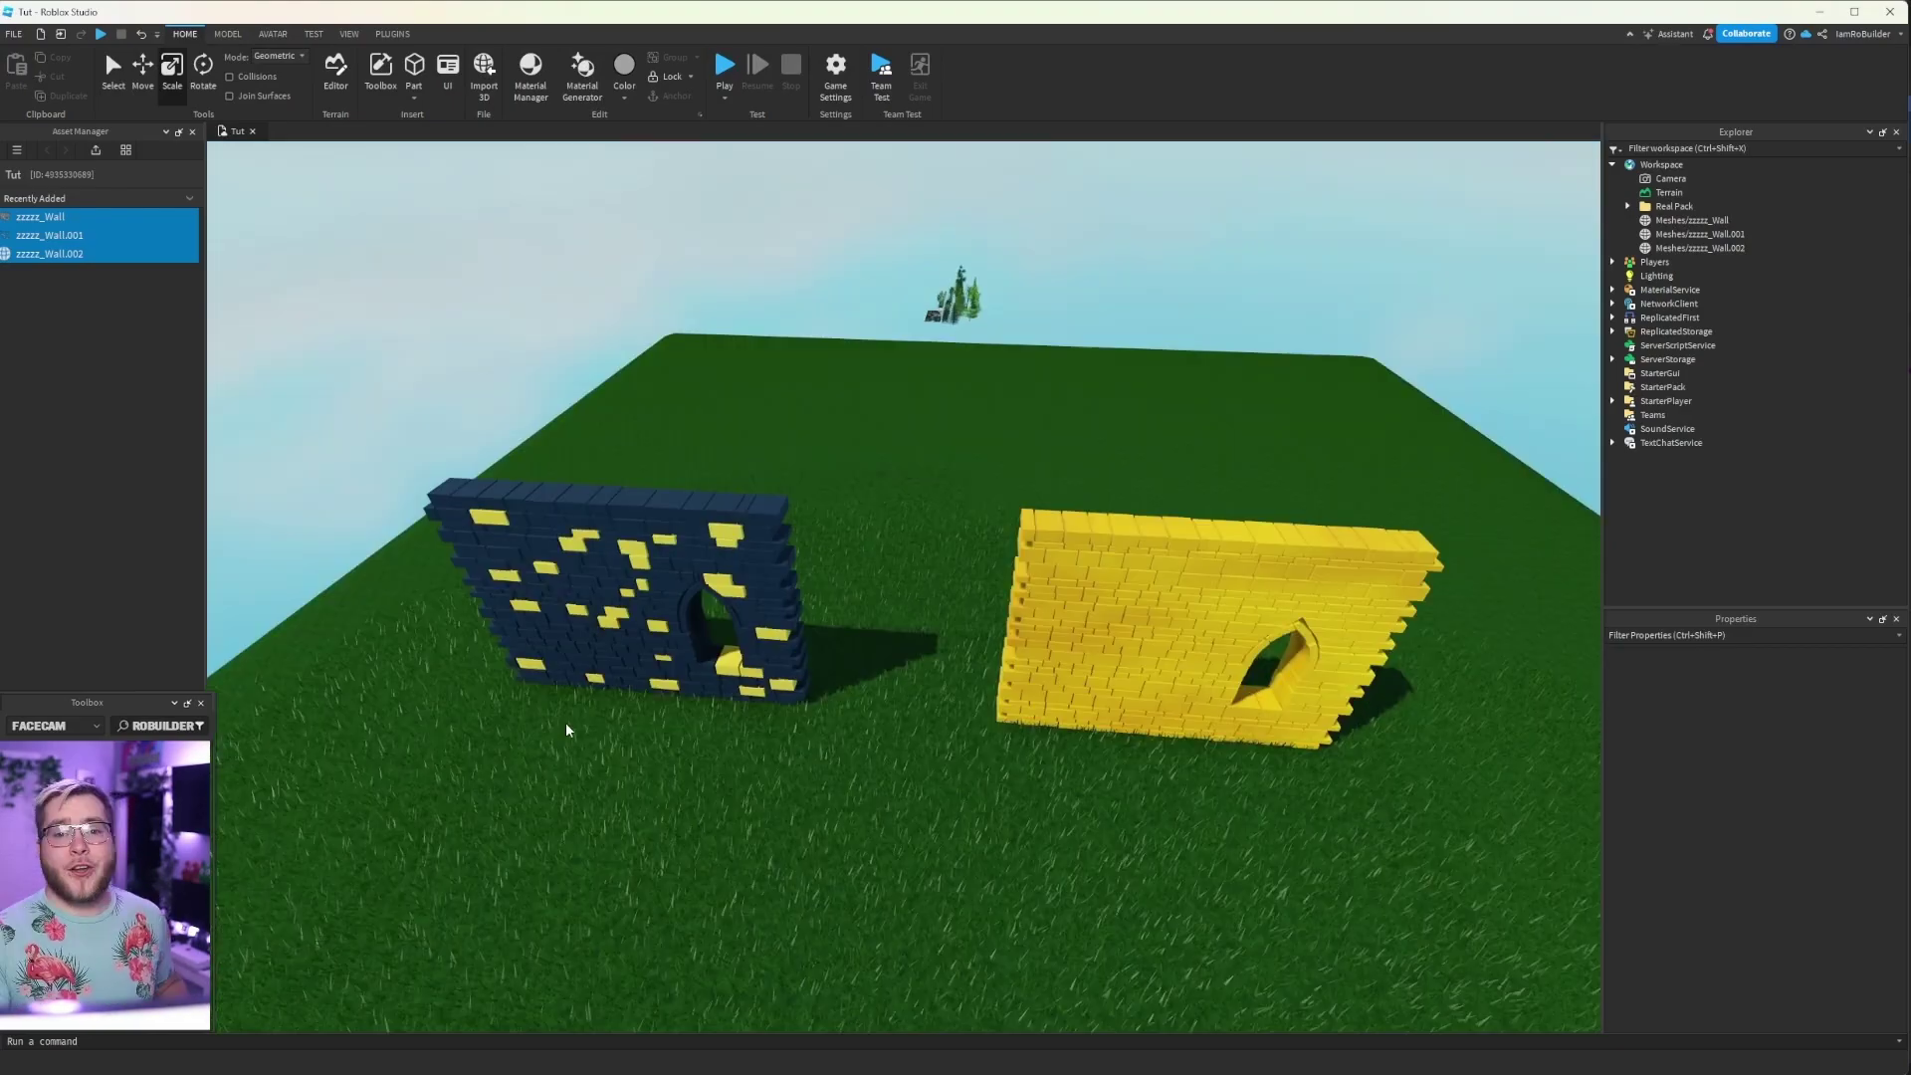
{"action": "scroll", "coordinate": [995, 667], "scroll_direction": "up", "scroll_amount": 5}
{"action": "scroll", "coordinate": [1002, 676], "scroll_direction": "down", "scroll_amount": 8}
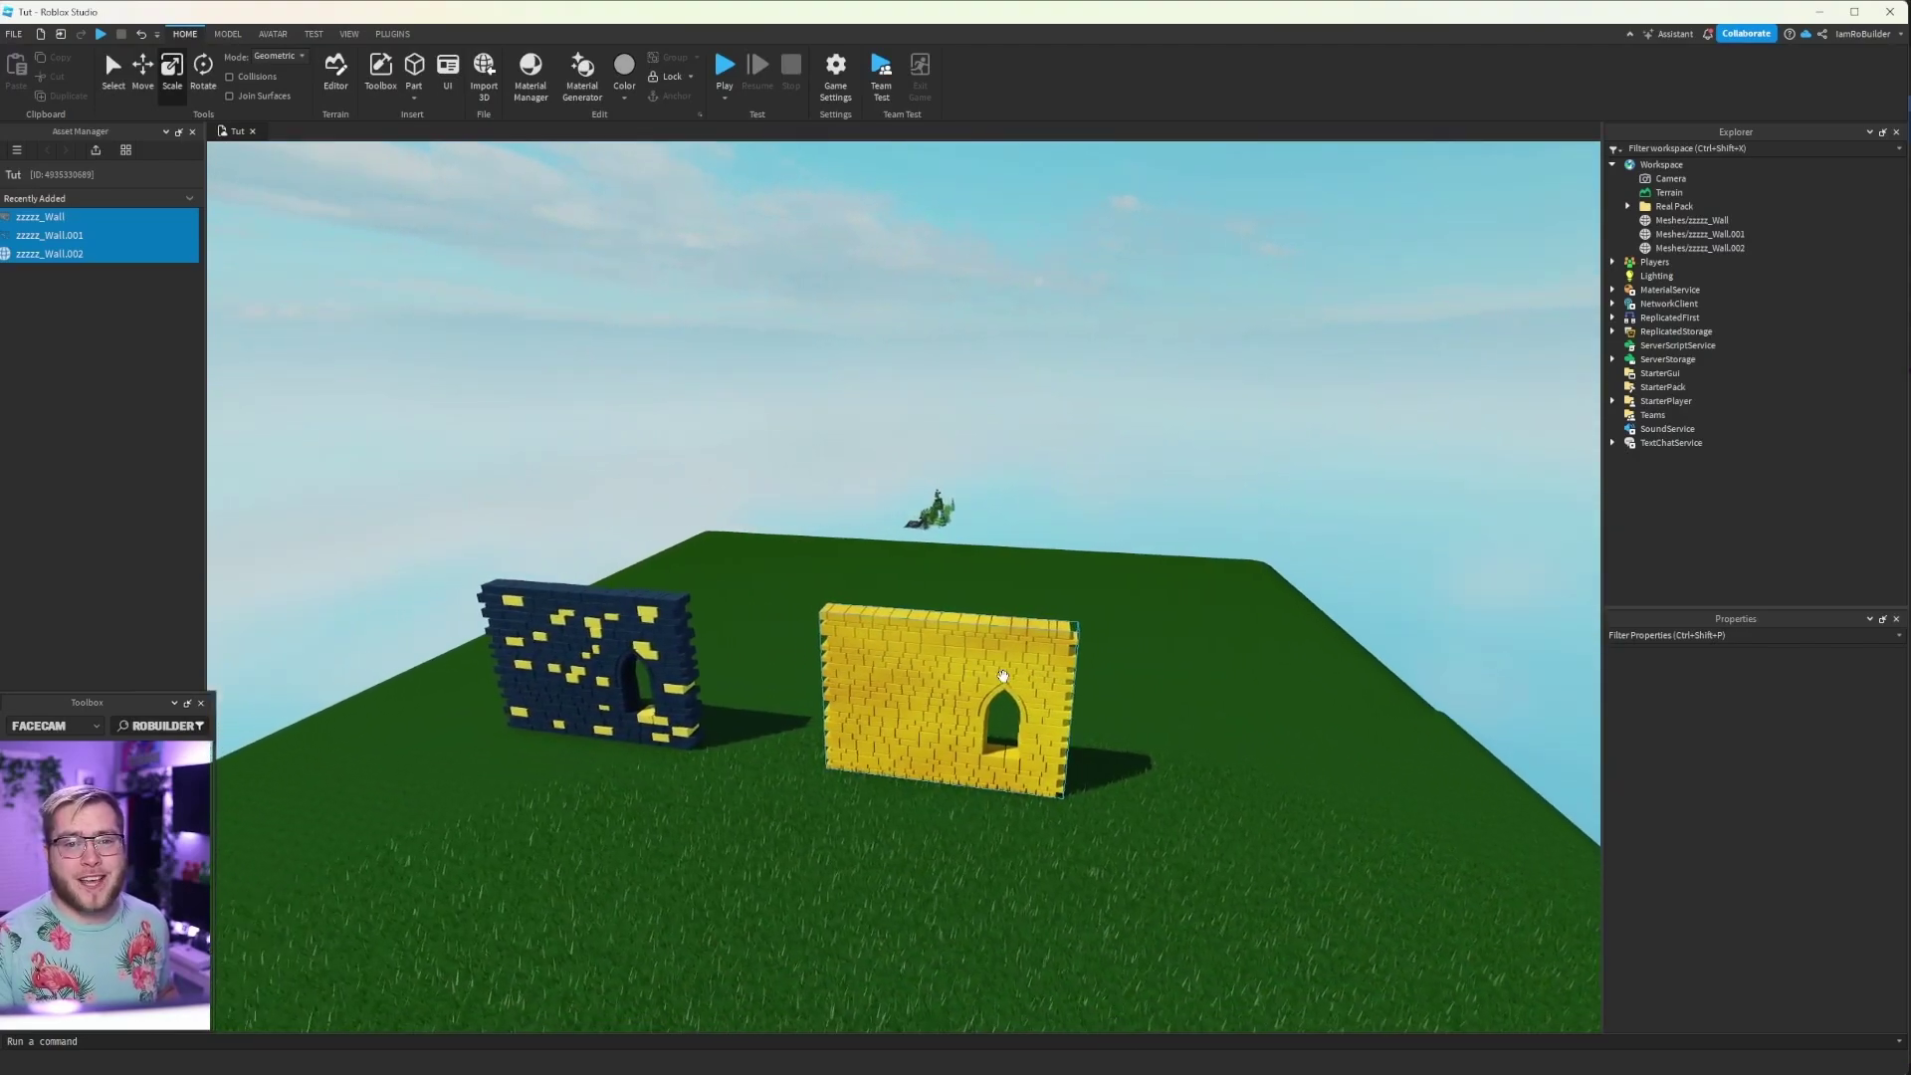
{"action": "scroll", "coordinate": [1005, 697], "scroll_direction": "up", "scroll_amount": 5}
{"action": "scroll", "coordinate": [1011, 729], "scroll_direction": "up", "scroll_amount": 5}
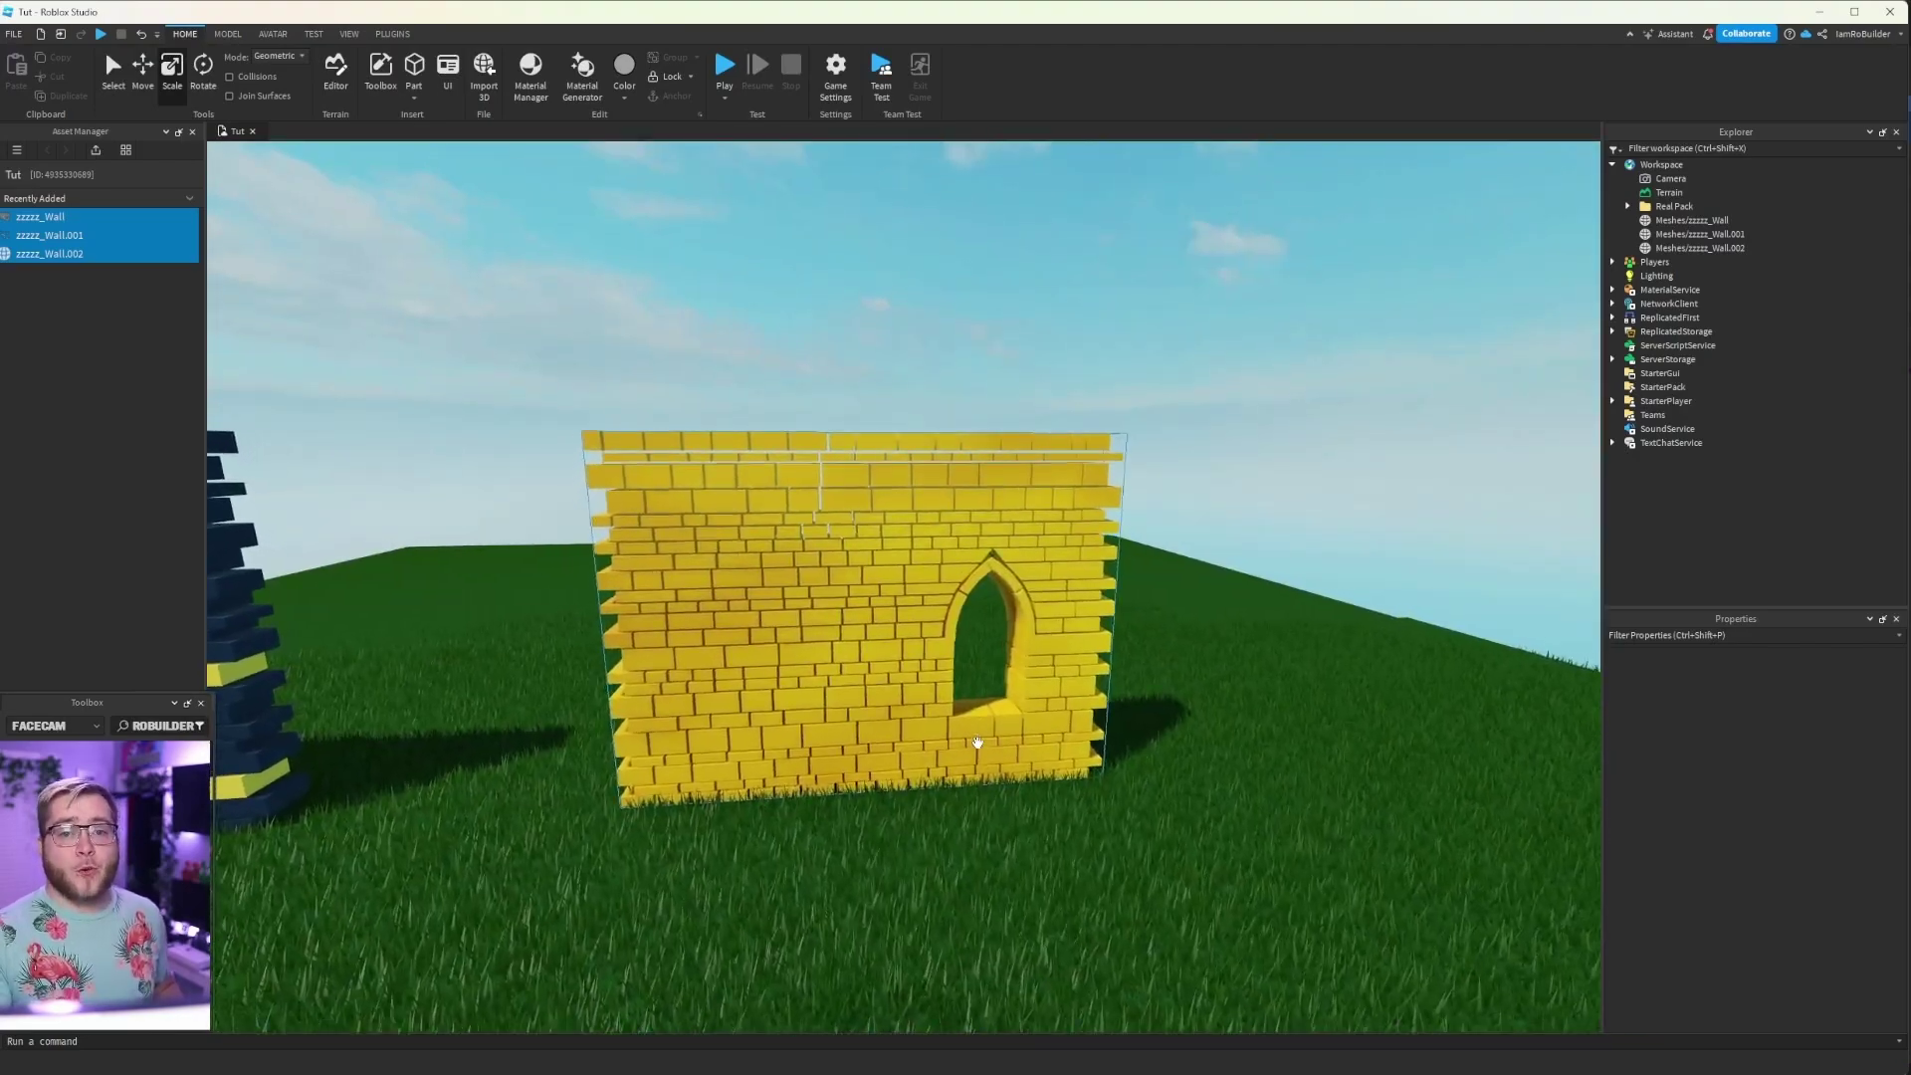
{"action": "right_click_drag", "start_coordinate": [977, 742], "coordinate": [973, 724]}
{"action": "scroll", "coordinate": [1013, 751], "scroll_direction": "up", "scroll_amount": 5}
{"action": "scroll", "coordinate": [1013, 751], "scroll_direction": "up", "scroll_amount": 3}
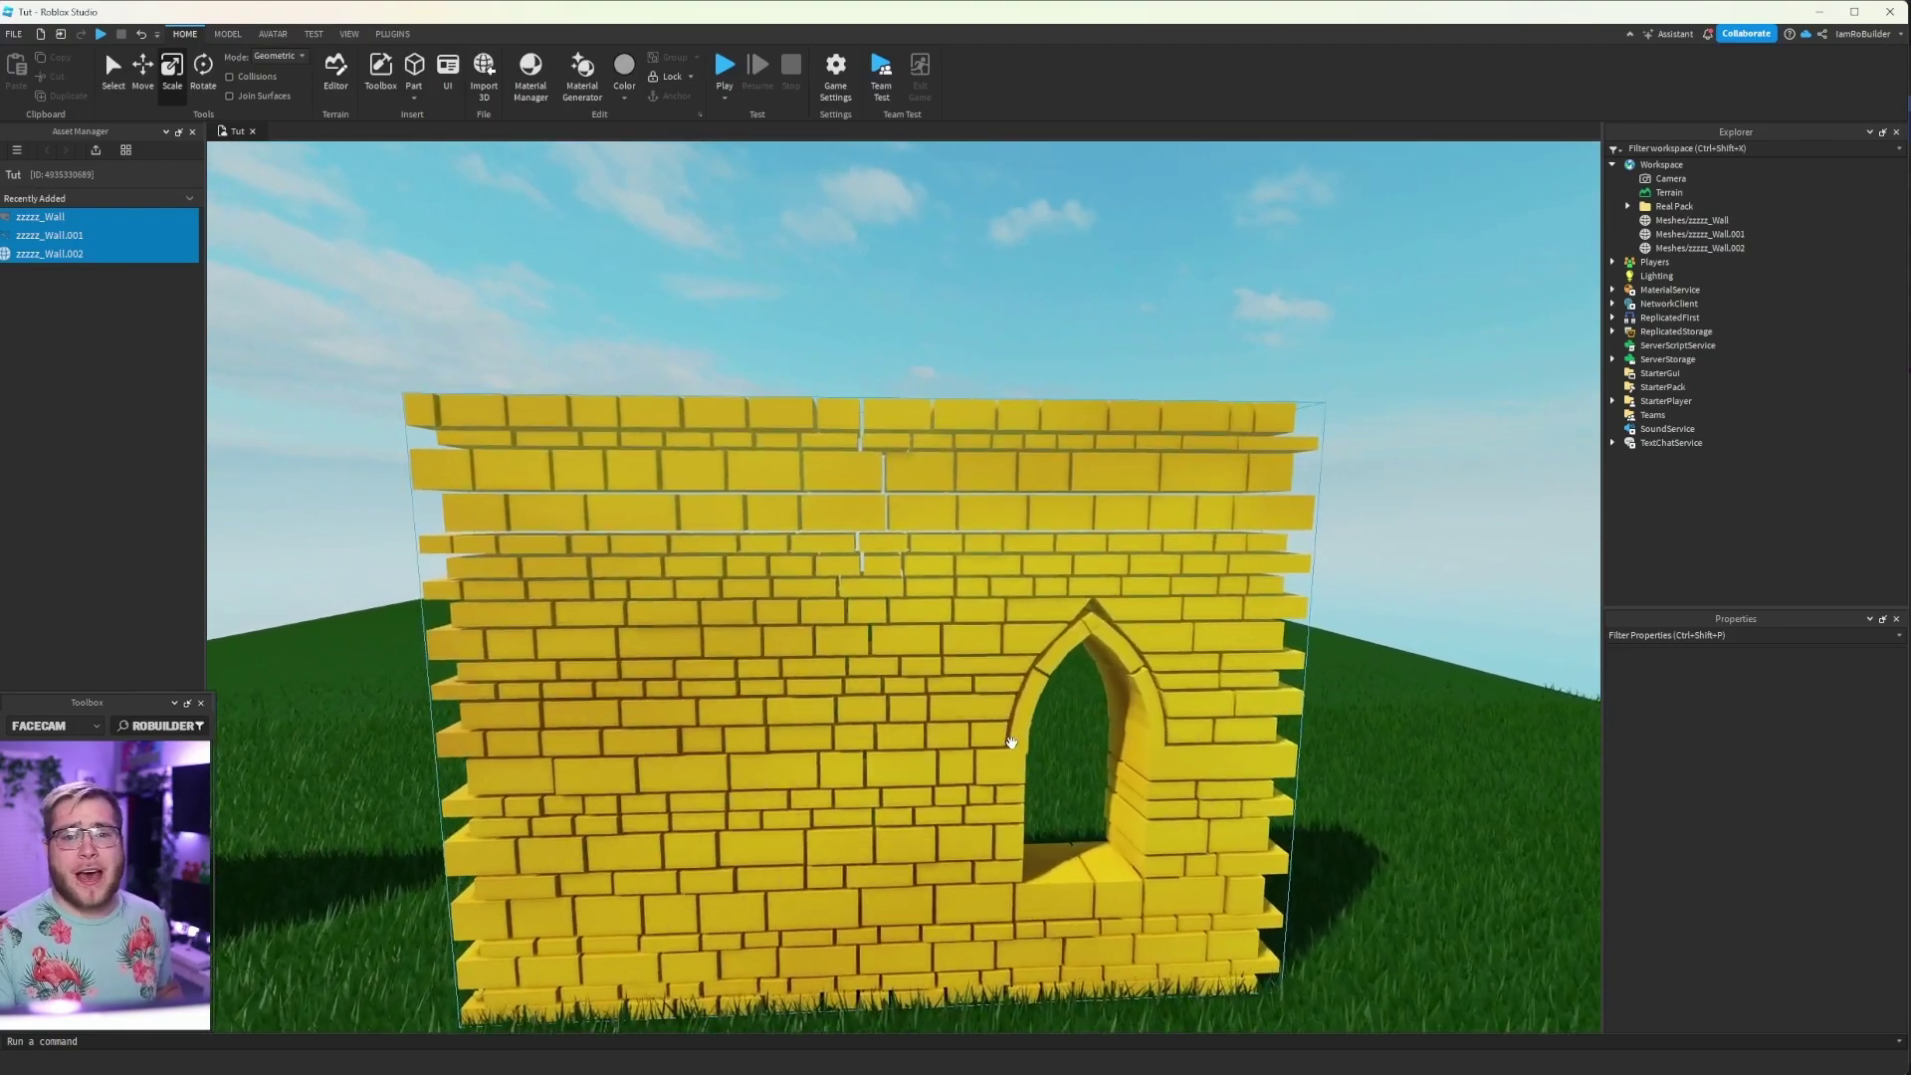
{"action": "scroll", "coordinate": [947, 687], "scroll_direction": "down", "scroll_amount": 3}
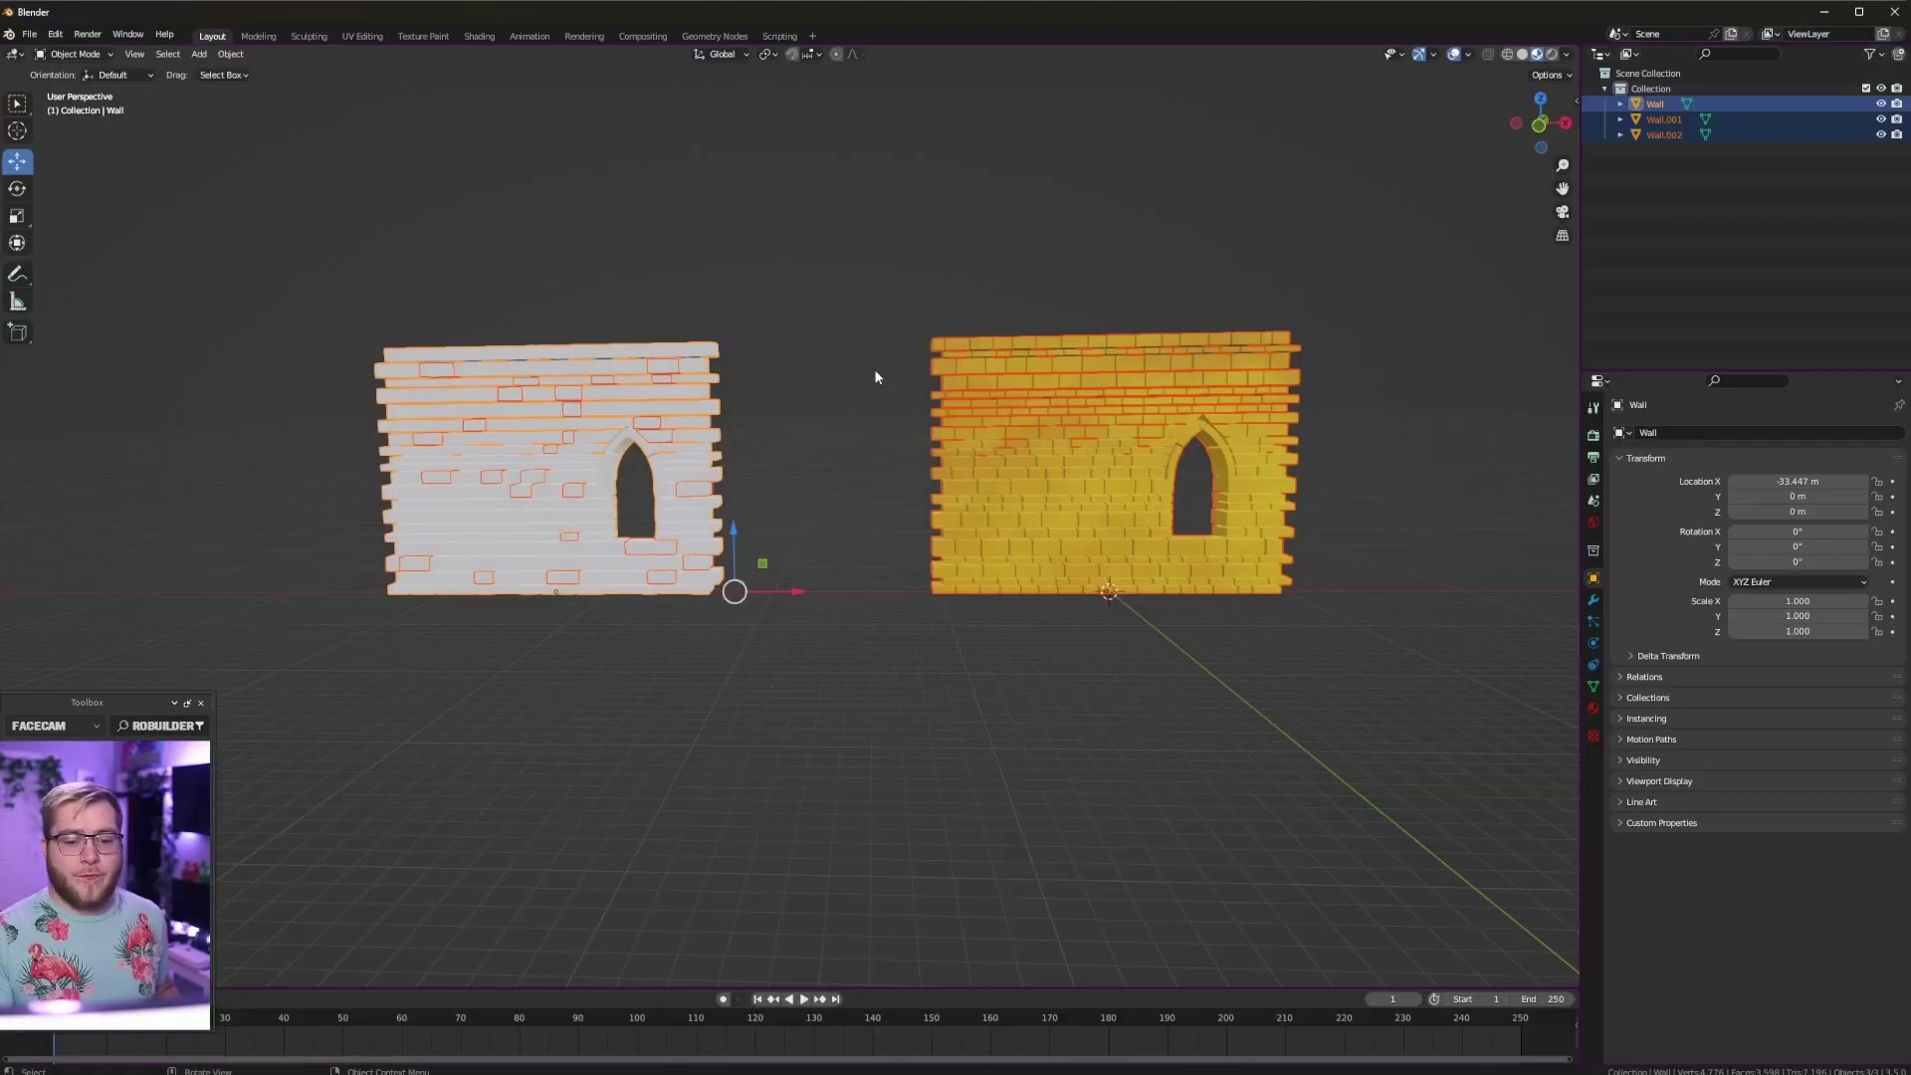
Step: Delete the yellow wall and turn on the Face Orientation viewport overlay
{"action": "left_click_drag", "start_coordinate": [1002, 299], "coordinate": [1308, 613]}
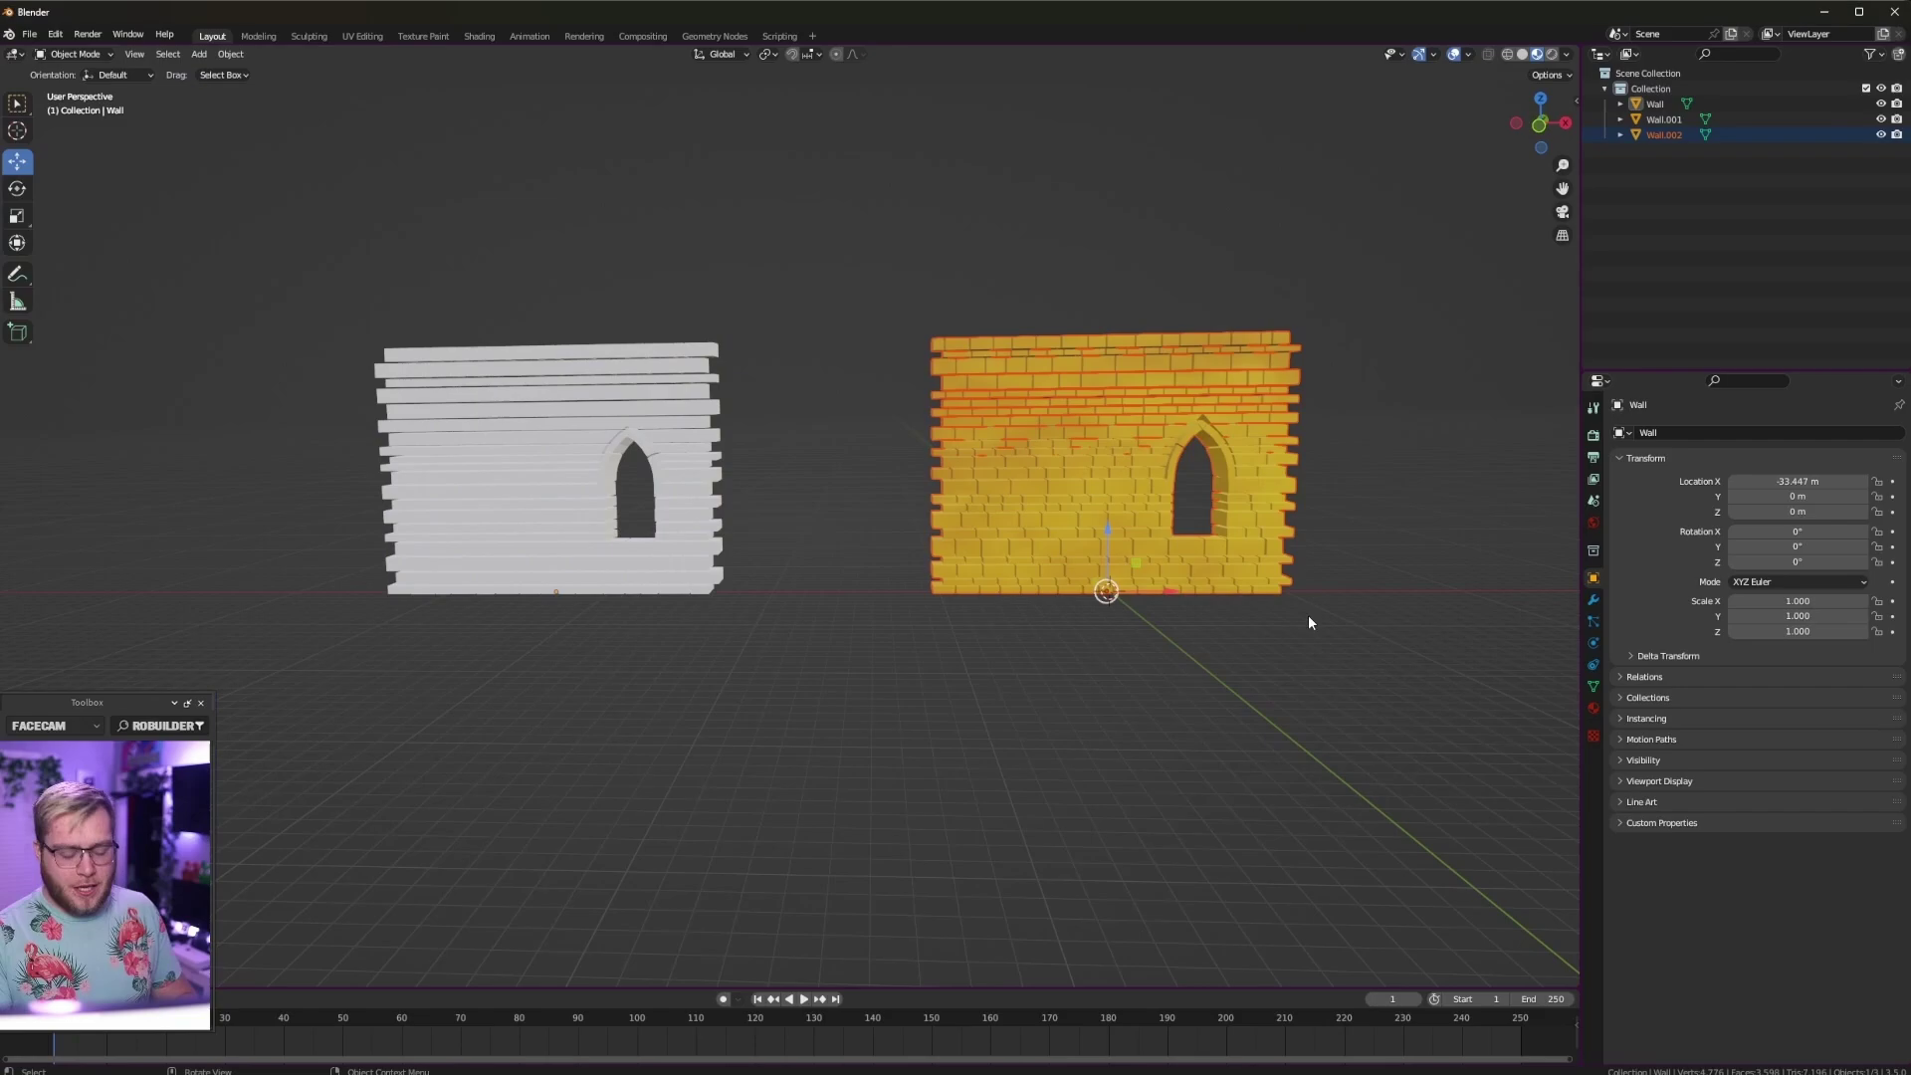
{"action": "key", "text": "Delete"}
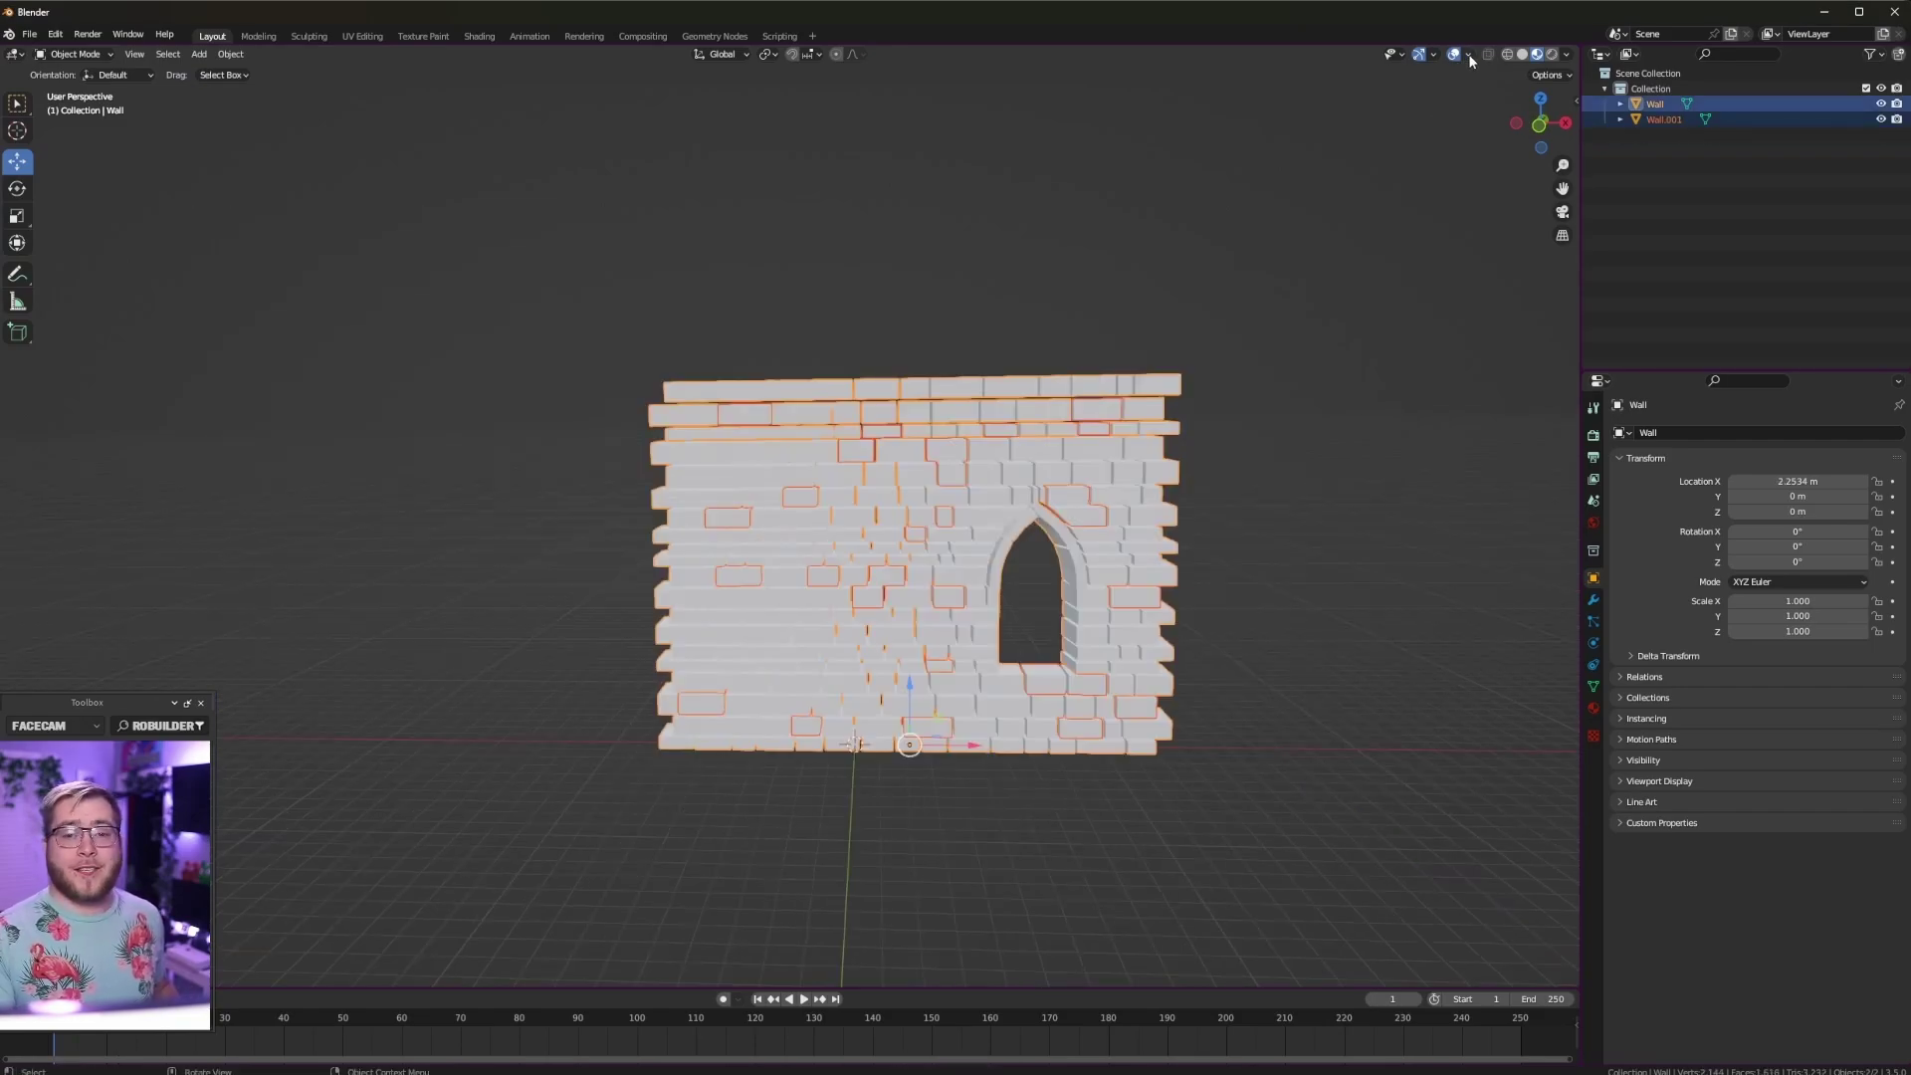
{"action": "left_click", "coordinate": [1466, 55]}
{"action": "left_click", "coordinate": [1371, 368]}
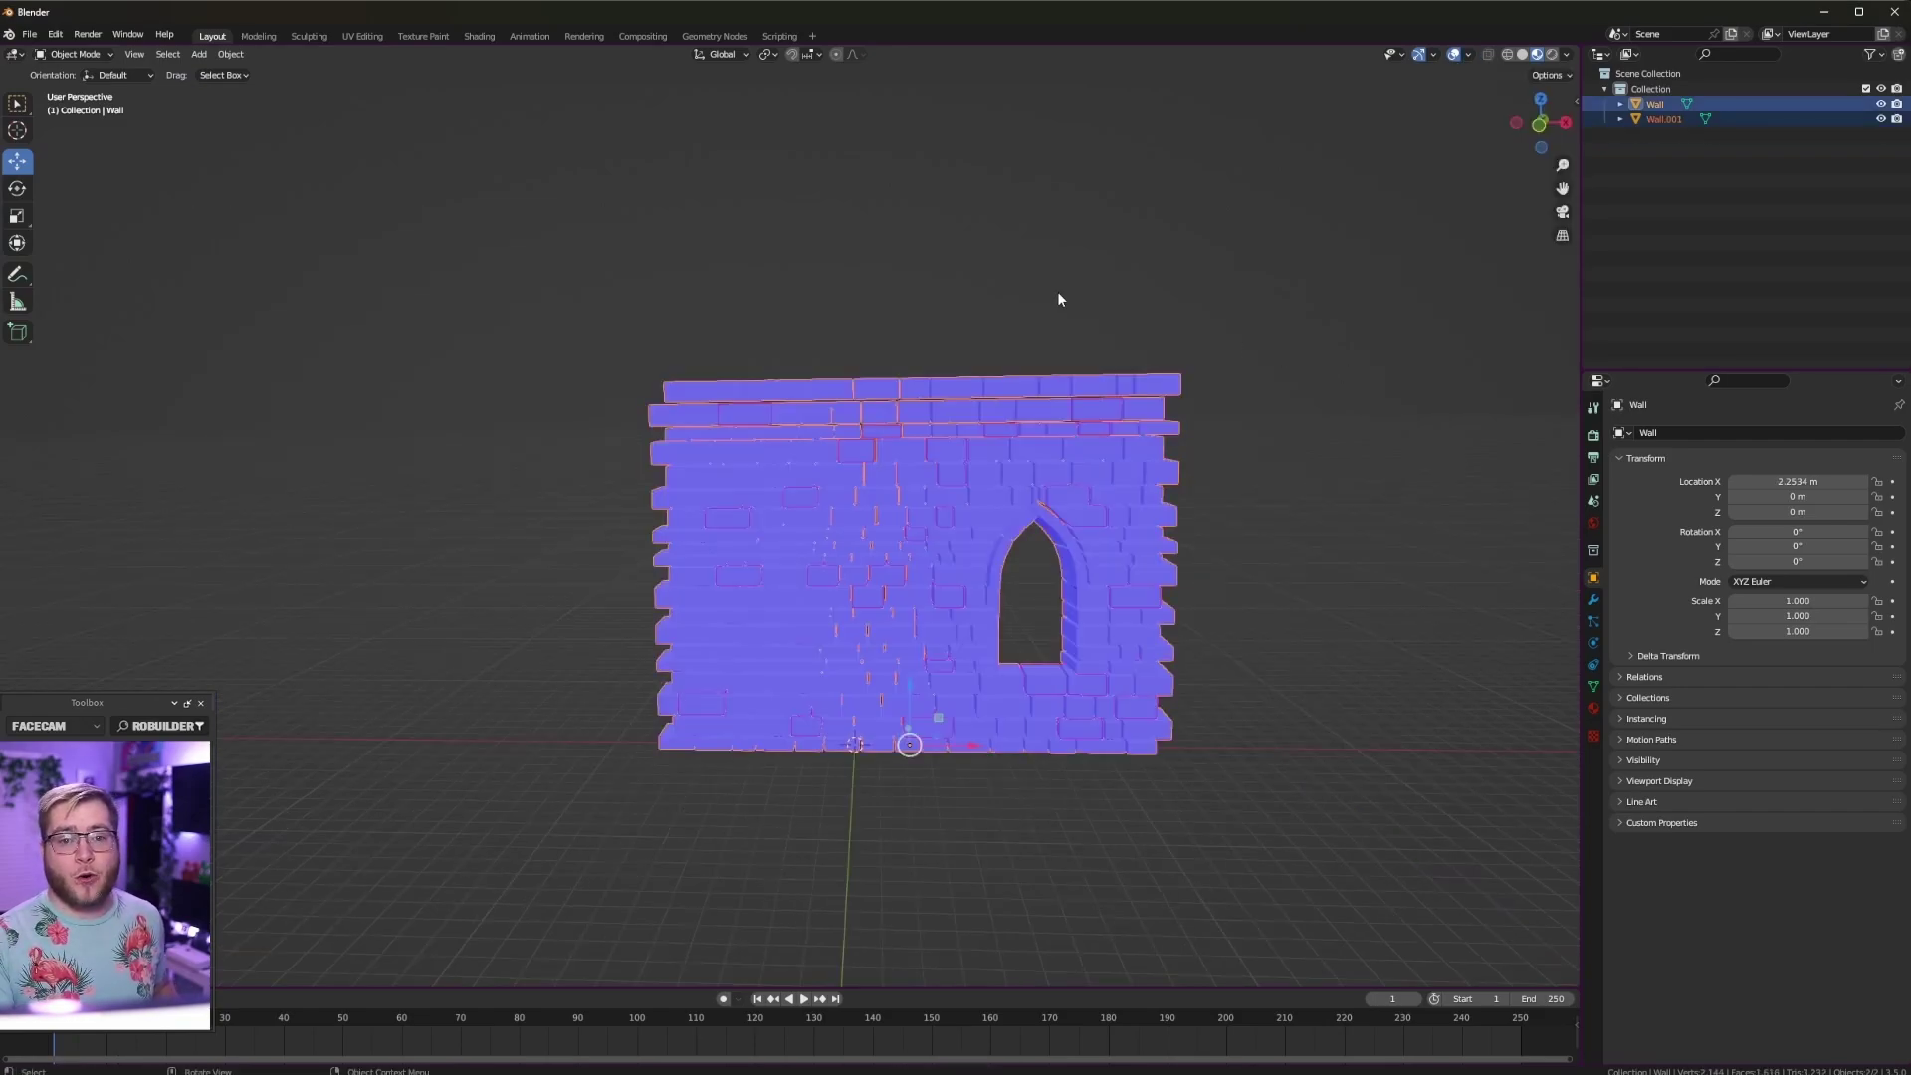
Step: Select only the Wall object, viewed front-on with the arched window on the right
{"action": "middle_click_drag", "start_coordinate": [1056, 290], "coordinate": [1318, 401]}
{"action": "middle_click_drag", "start_coordinate": [1263, 552], "coordinate": [1174, 636]}
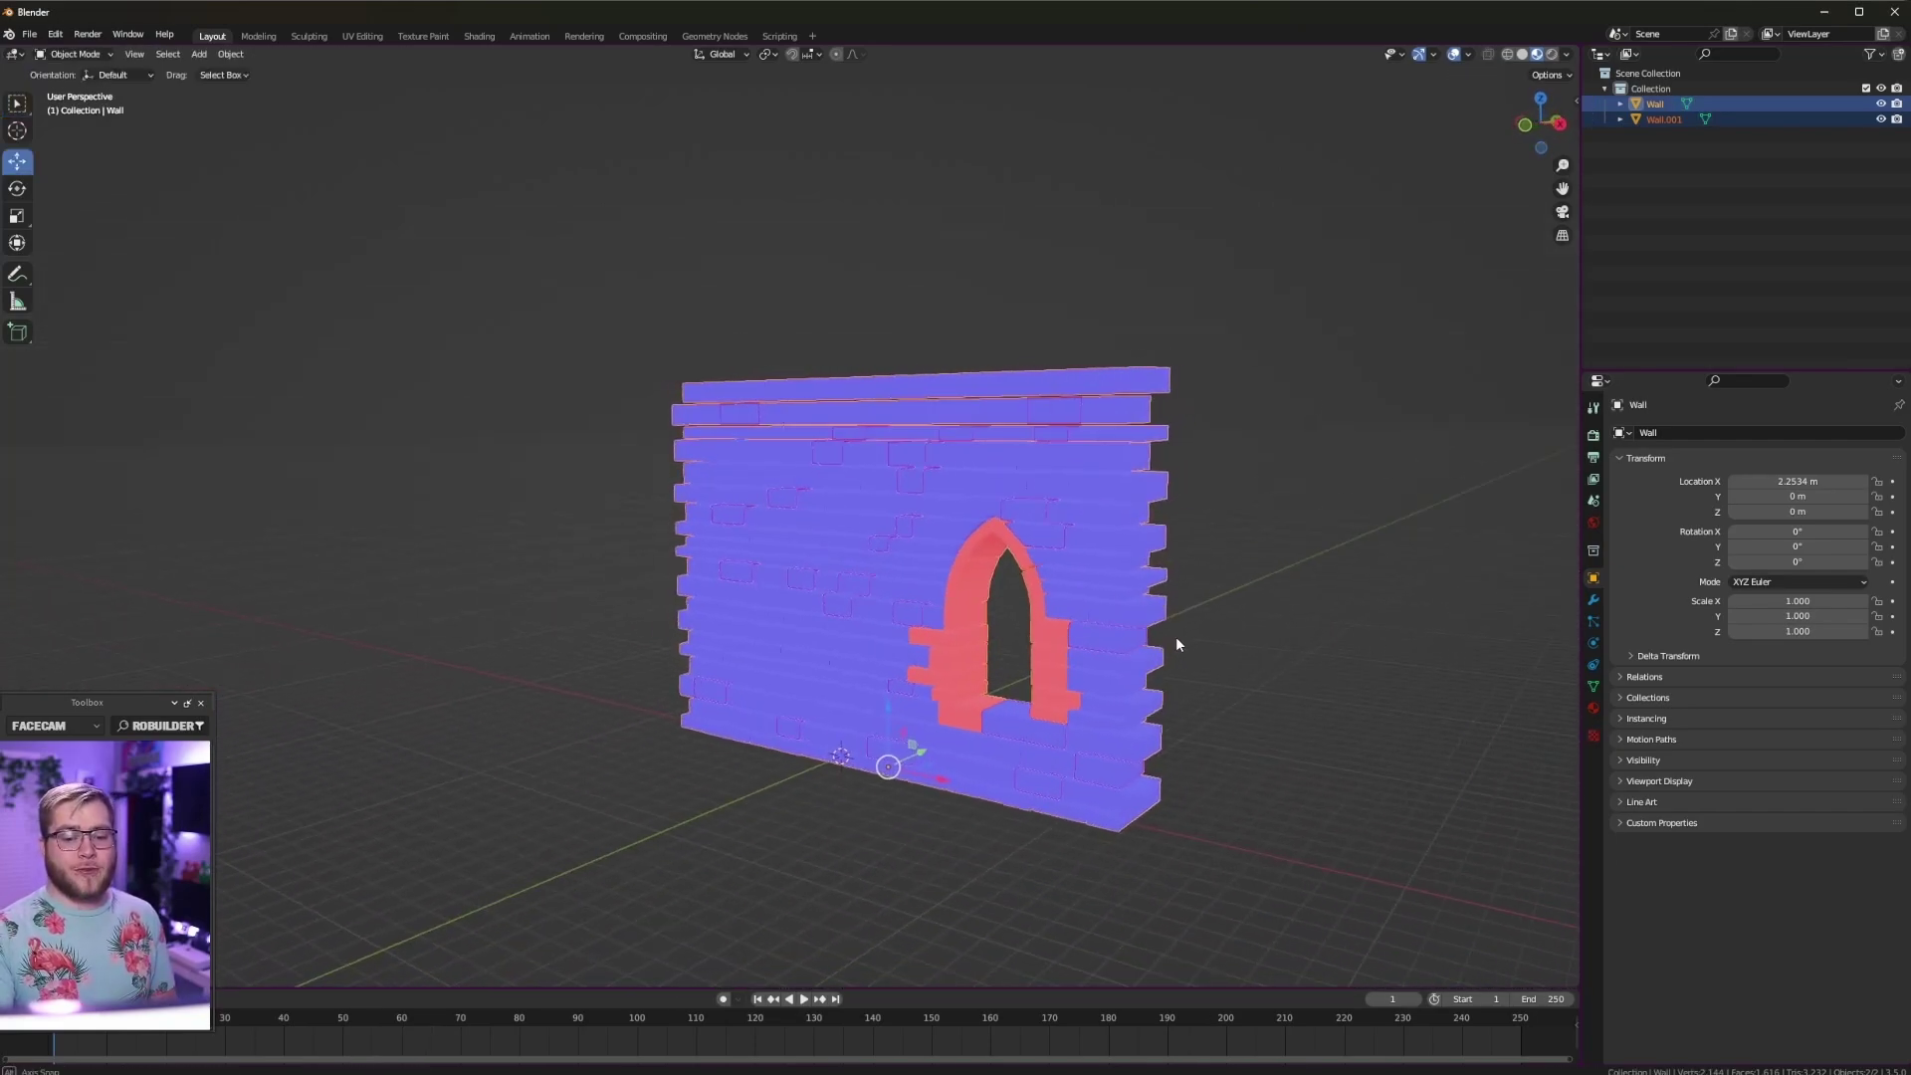
{"action": "left_click", "coordinate": [959, 665]}
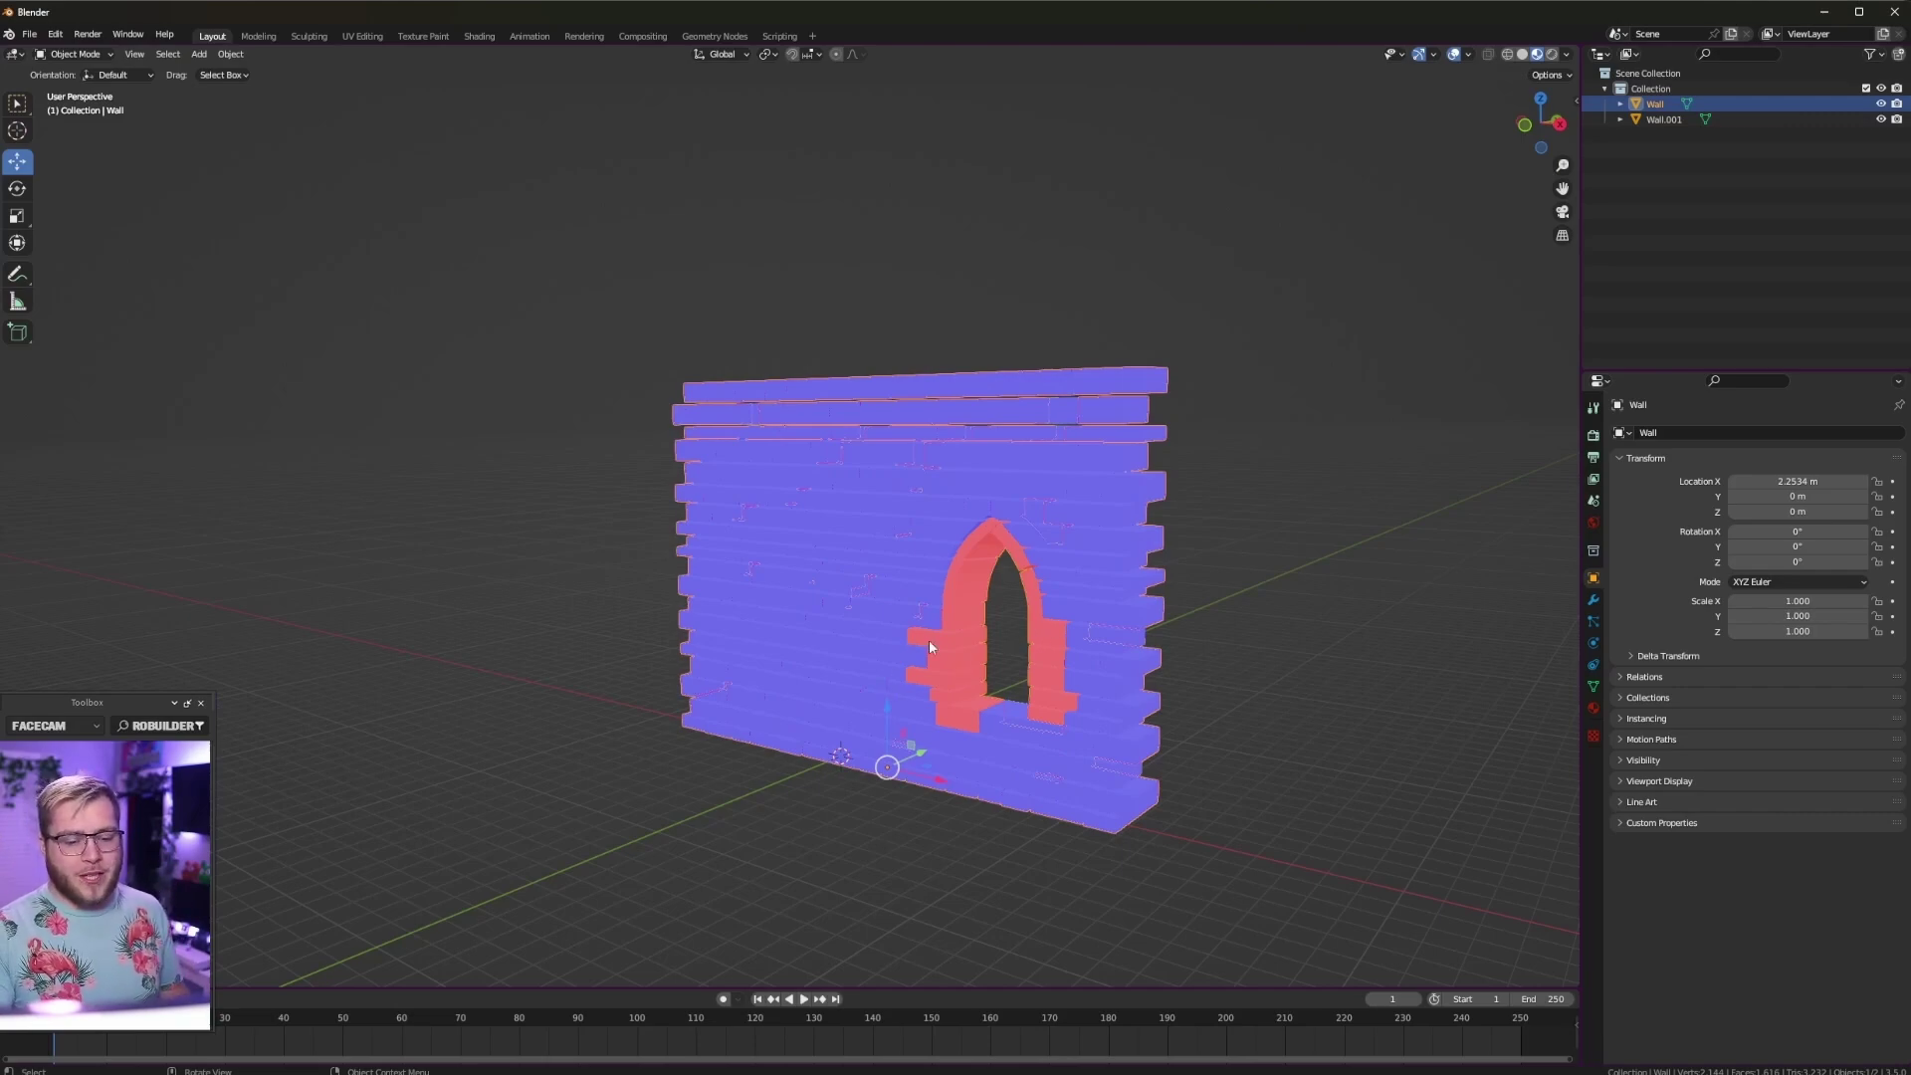
{"action": "middle_click_drag", "start_coordinate": [962, 641], "coordinate": [716, 634]}
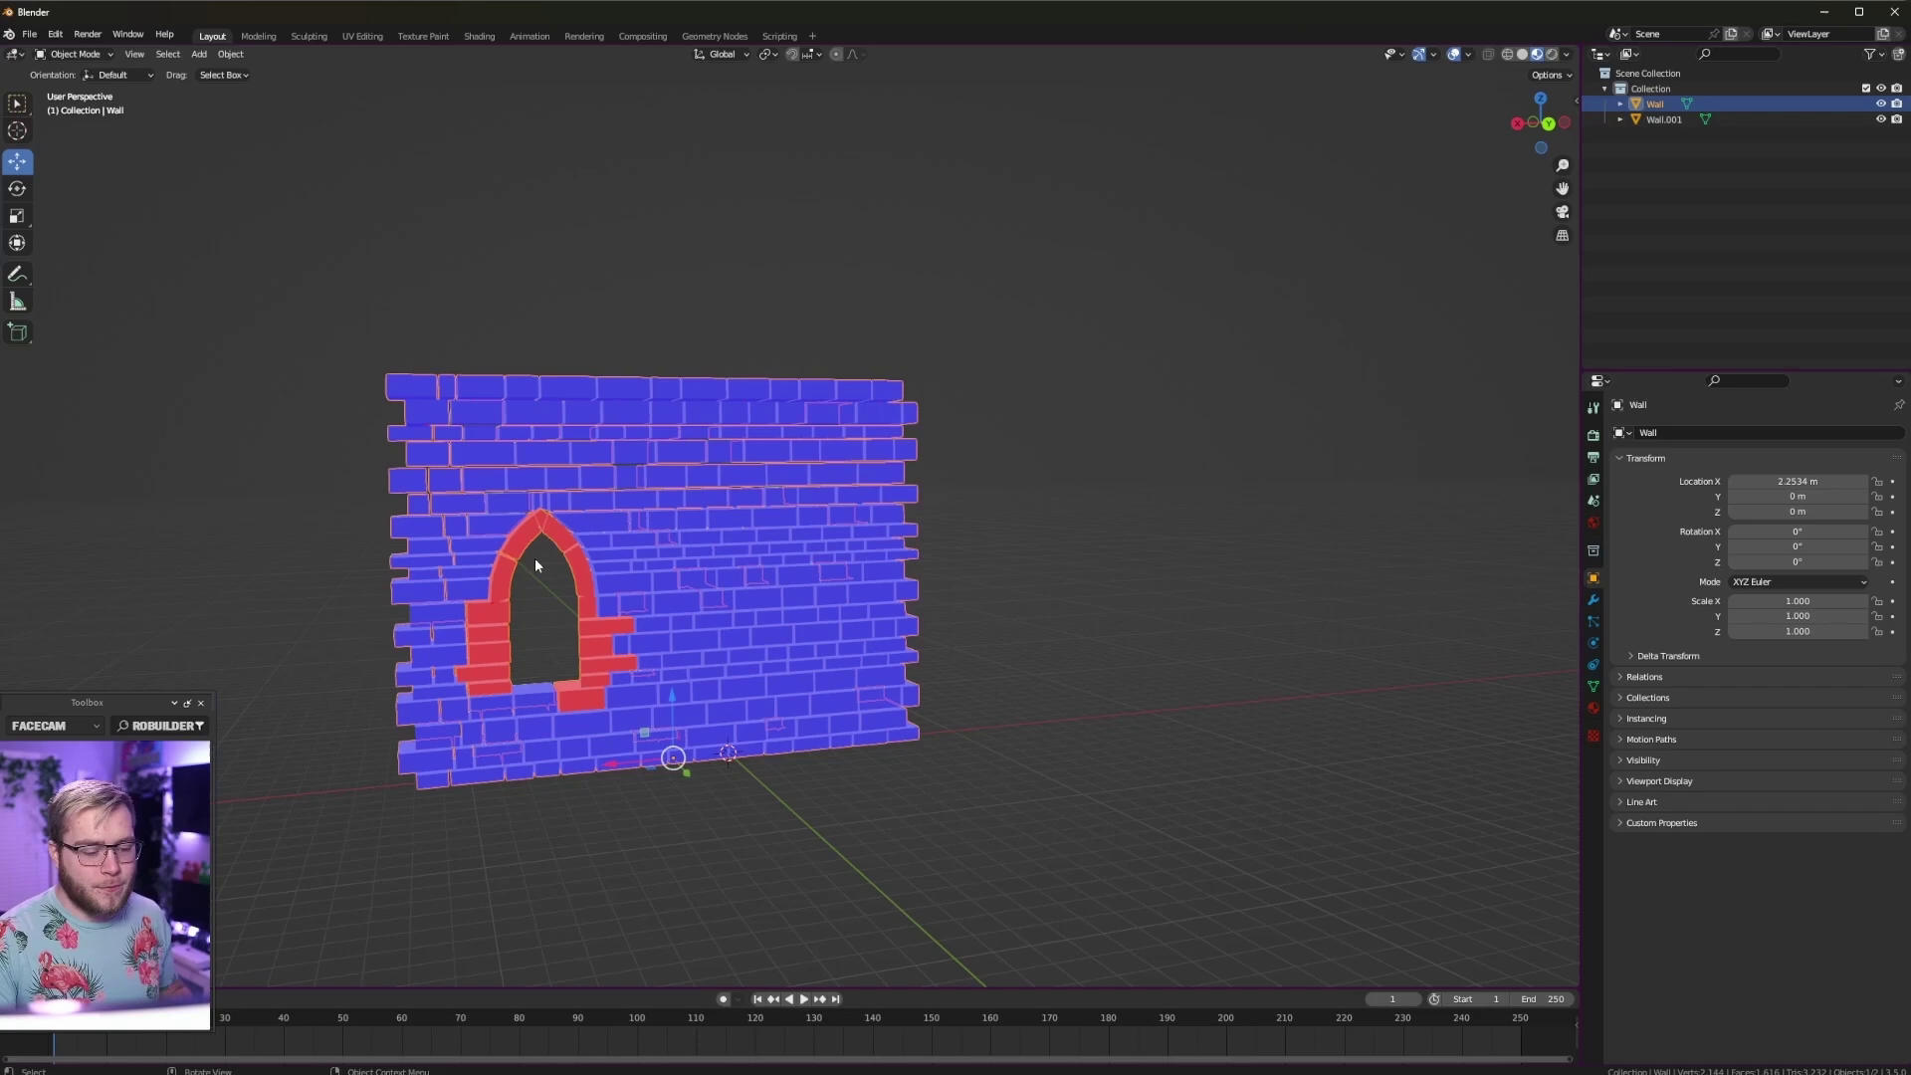
{"action": "middle_click_drag", "start_coordinate": [535, 557], "coordinate": [858, 547]}
Step: In Edit Mode select the whole wall mesh, clear the selection, and return to Object Mode
{"action": "key", "text": "Tab"}
{"action": "key", "text": "a"}
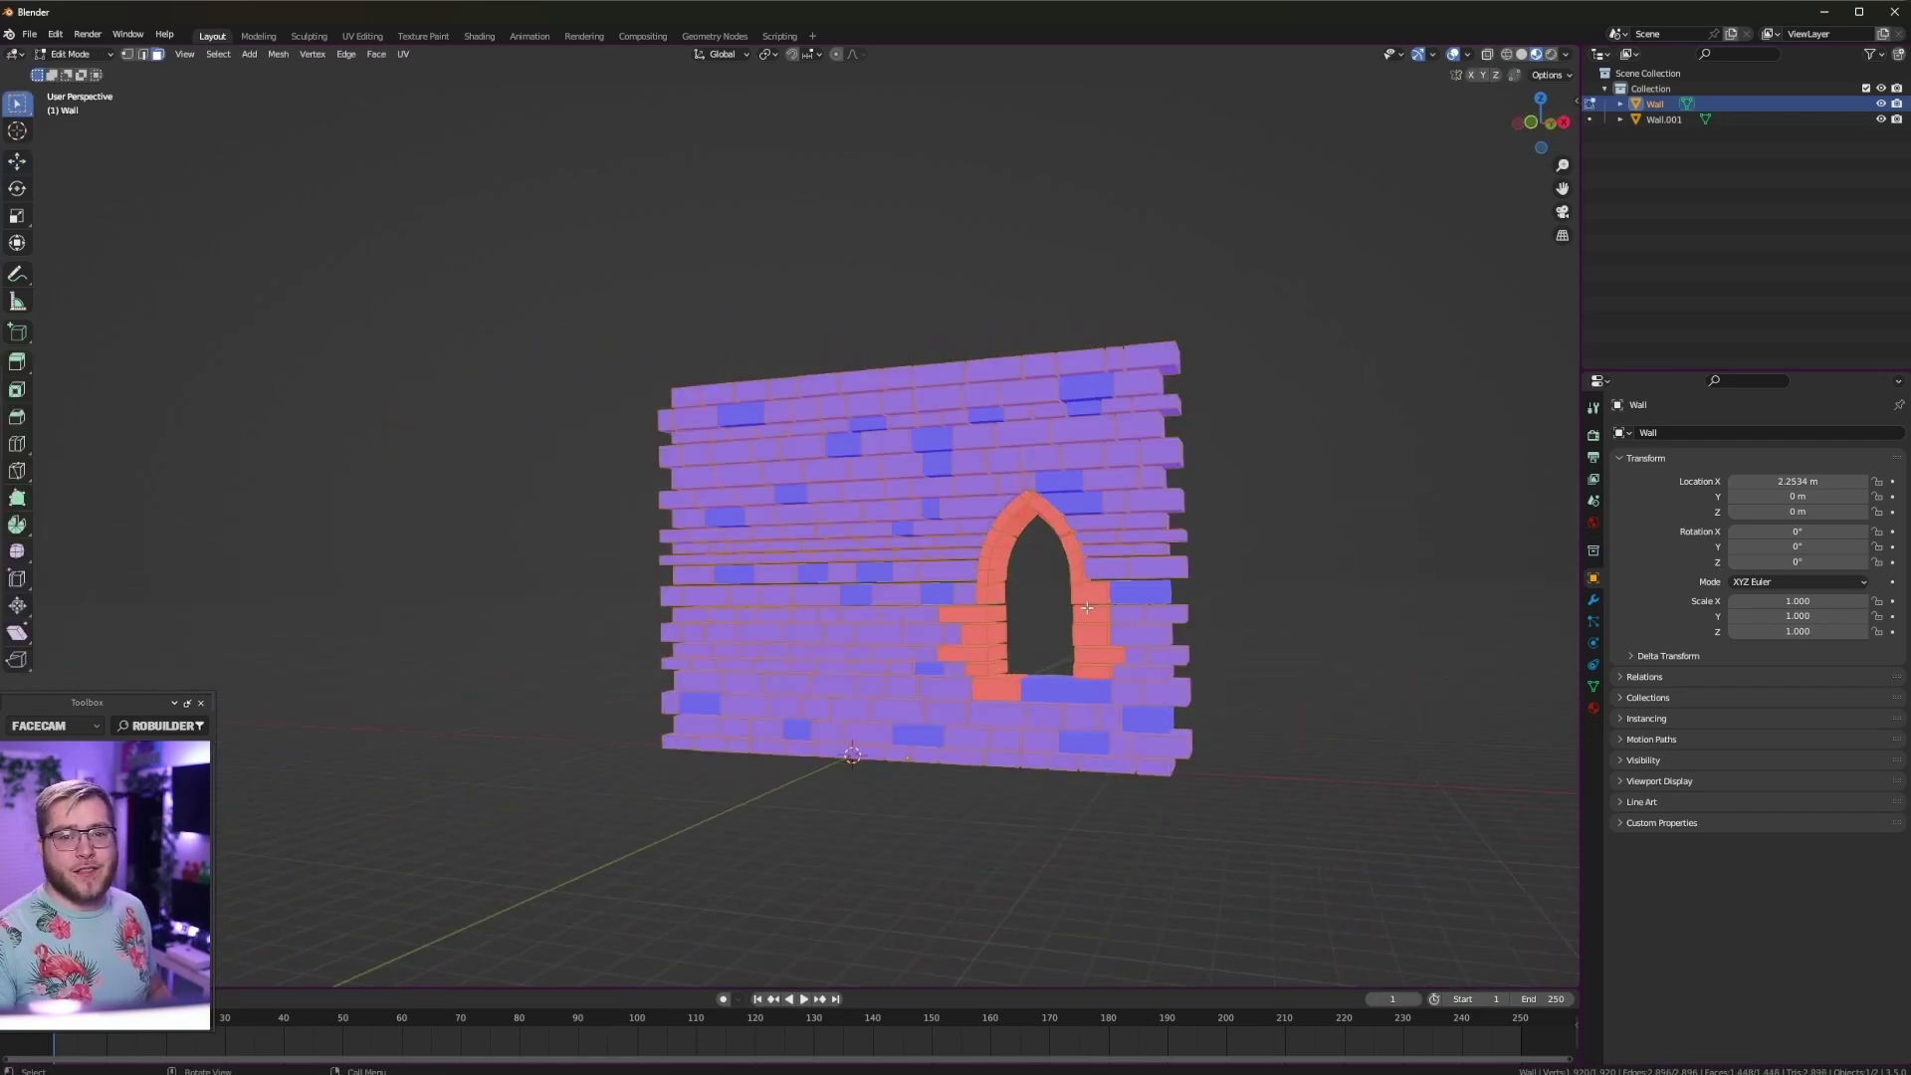
{"action": "key", "text": "alt+a"}
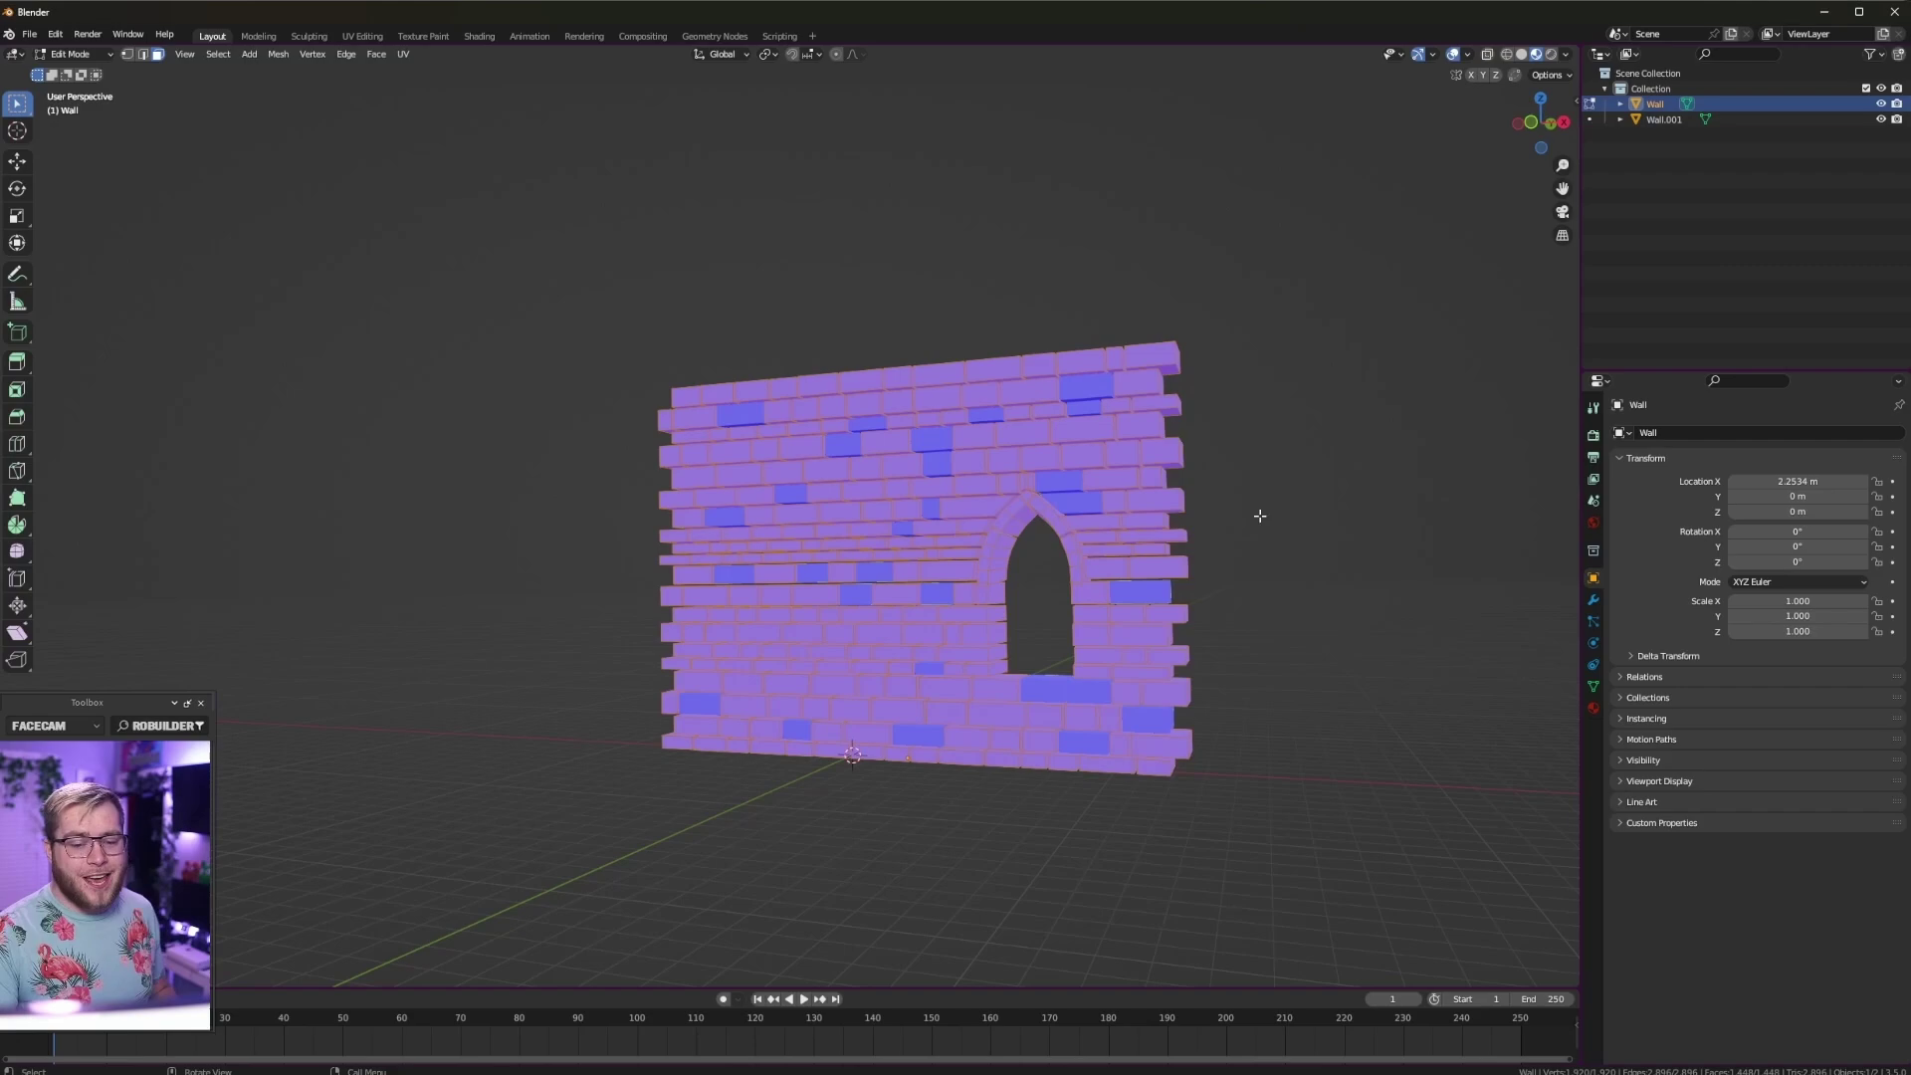
{"action": "middle_click_drag", "start_coordinate": [1057, 582], "coordinate": [881, 573]}
{"action": "key", "text": "Tab"}
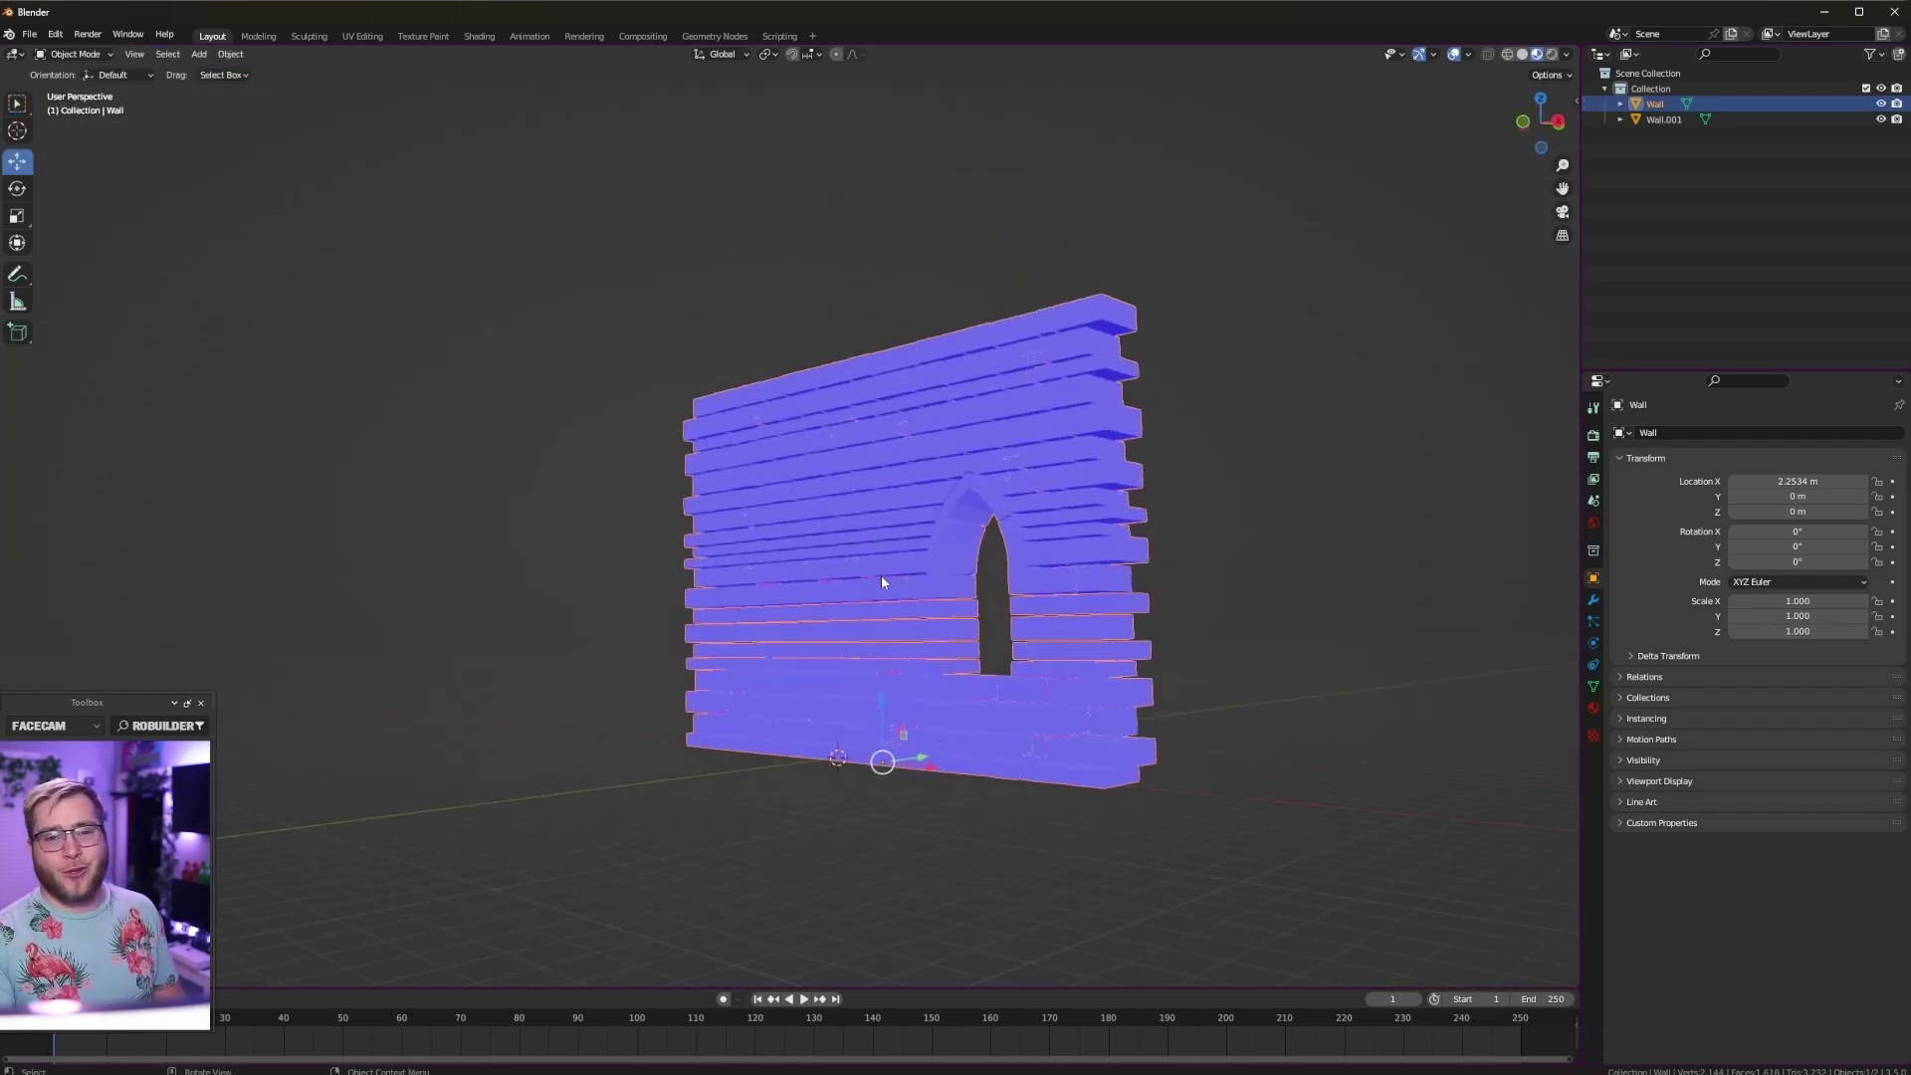
Step: Deselect the wall and inspect it in Edit Mode from front and angled views
{"action": "middle_click_drag", "start_coordinate": [912, 503], "coordinate": [362, 510]}
{"action": "left_click", "coordinate": [362, 510]}
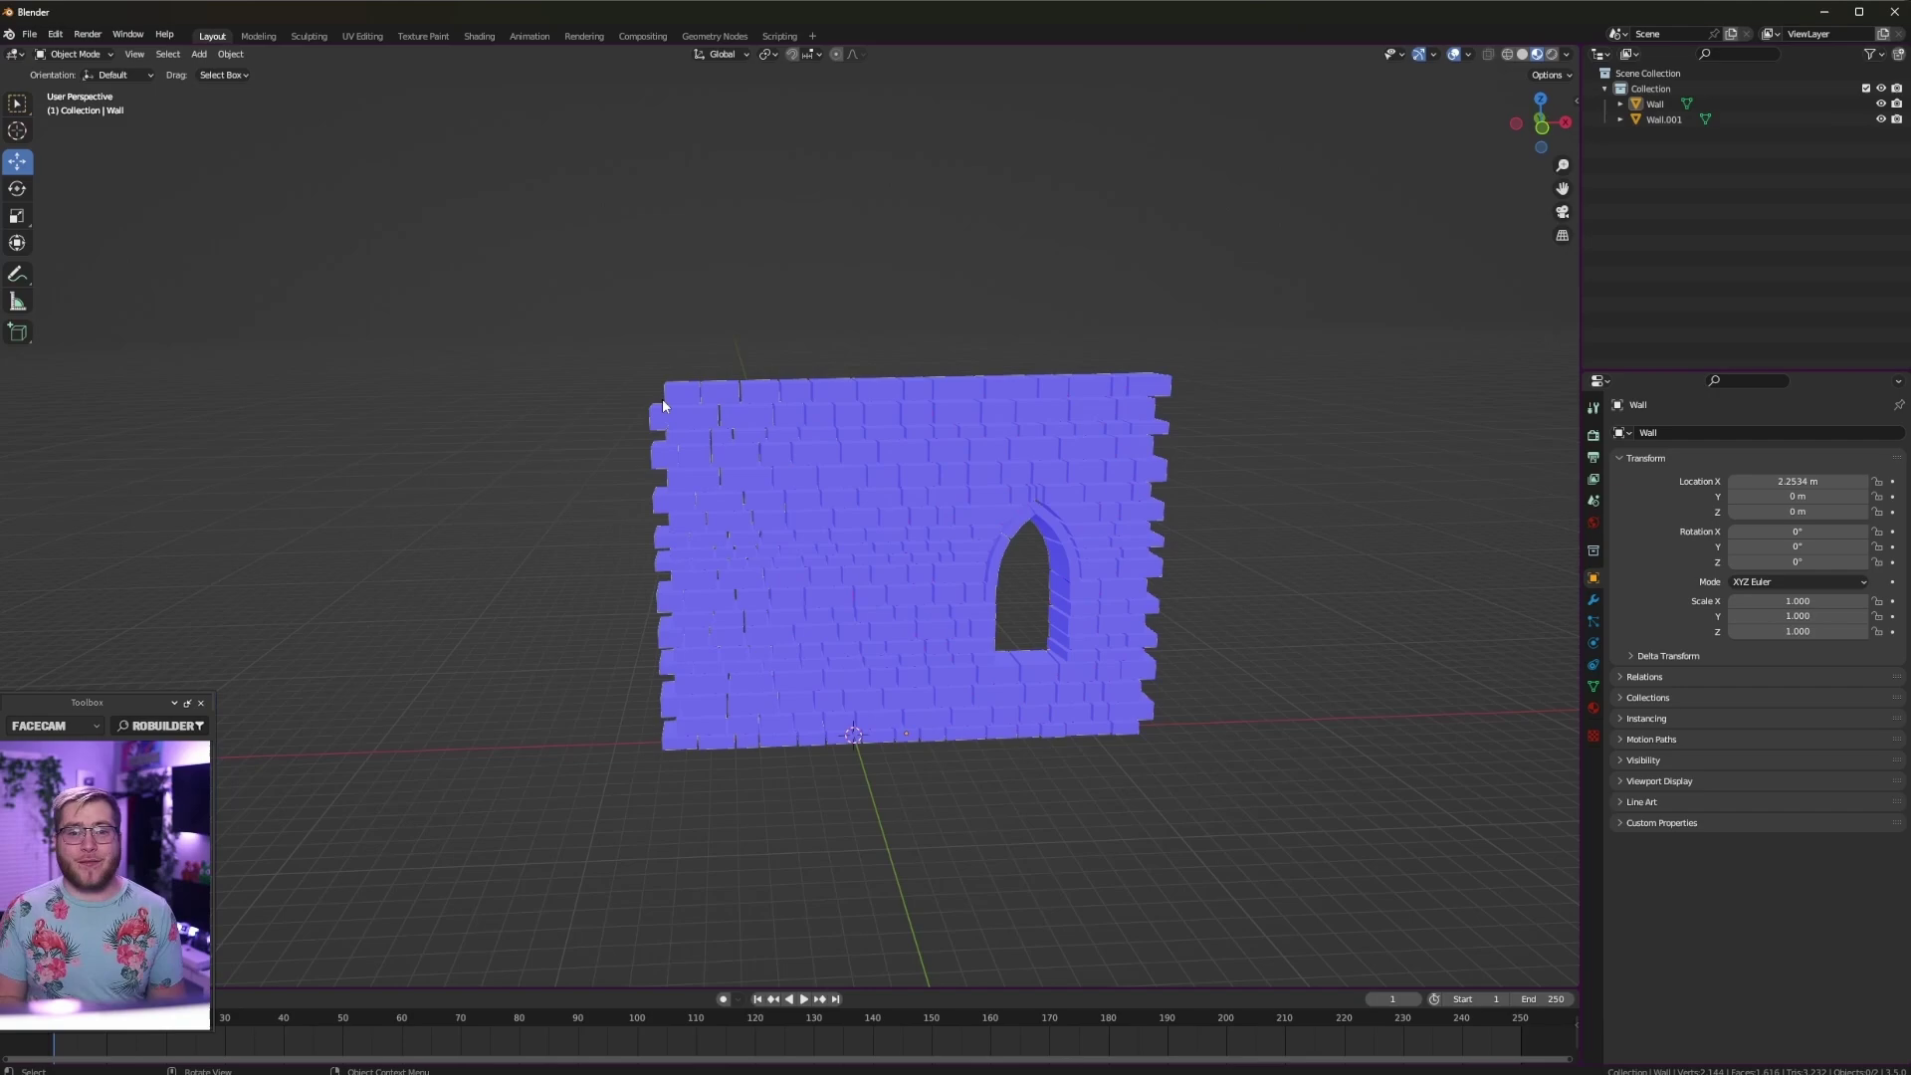
{"action": "middle_click_drag", "start_coordinate": [958, 487], "coordinate": [929, 484]}
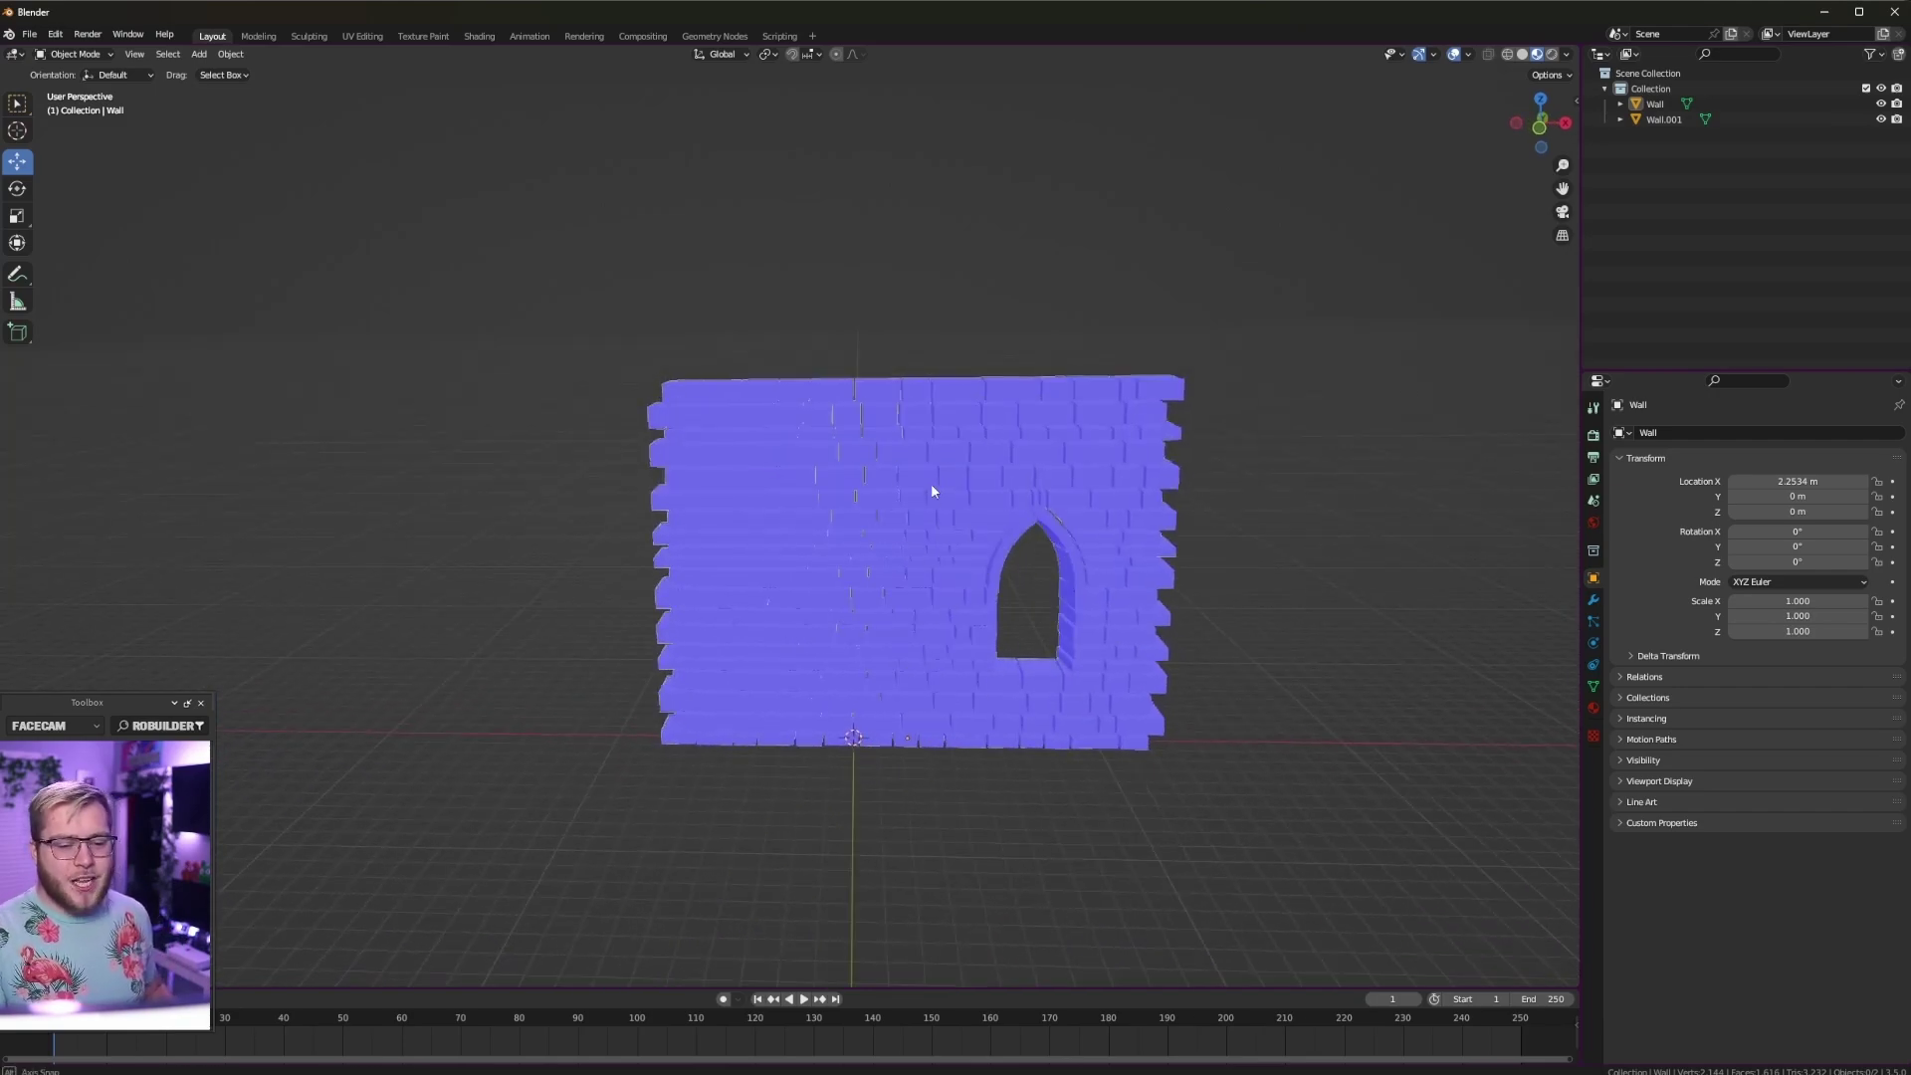
{"action": "middle_click_drag", "start_coordinate": [764, 873], "coordinate": [1086, 773]}
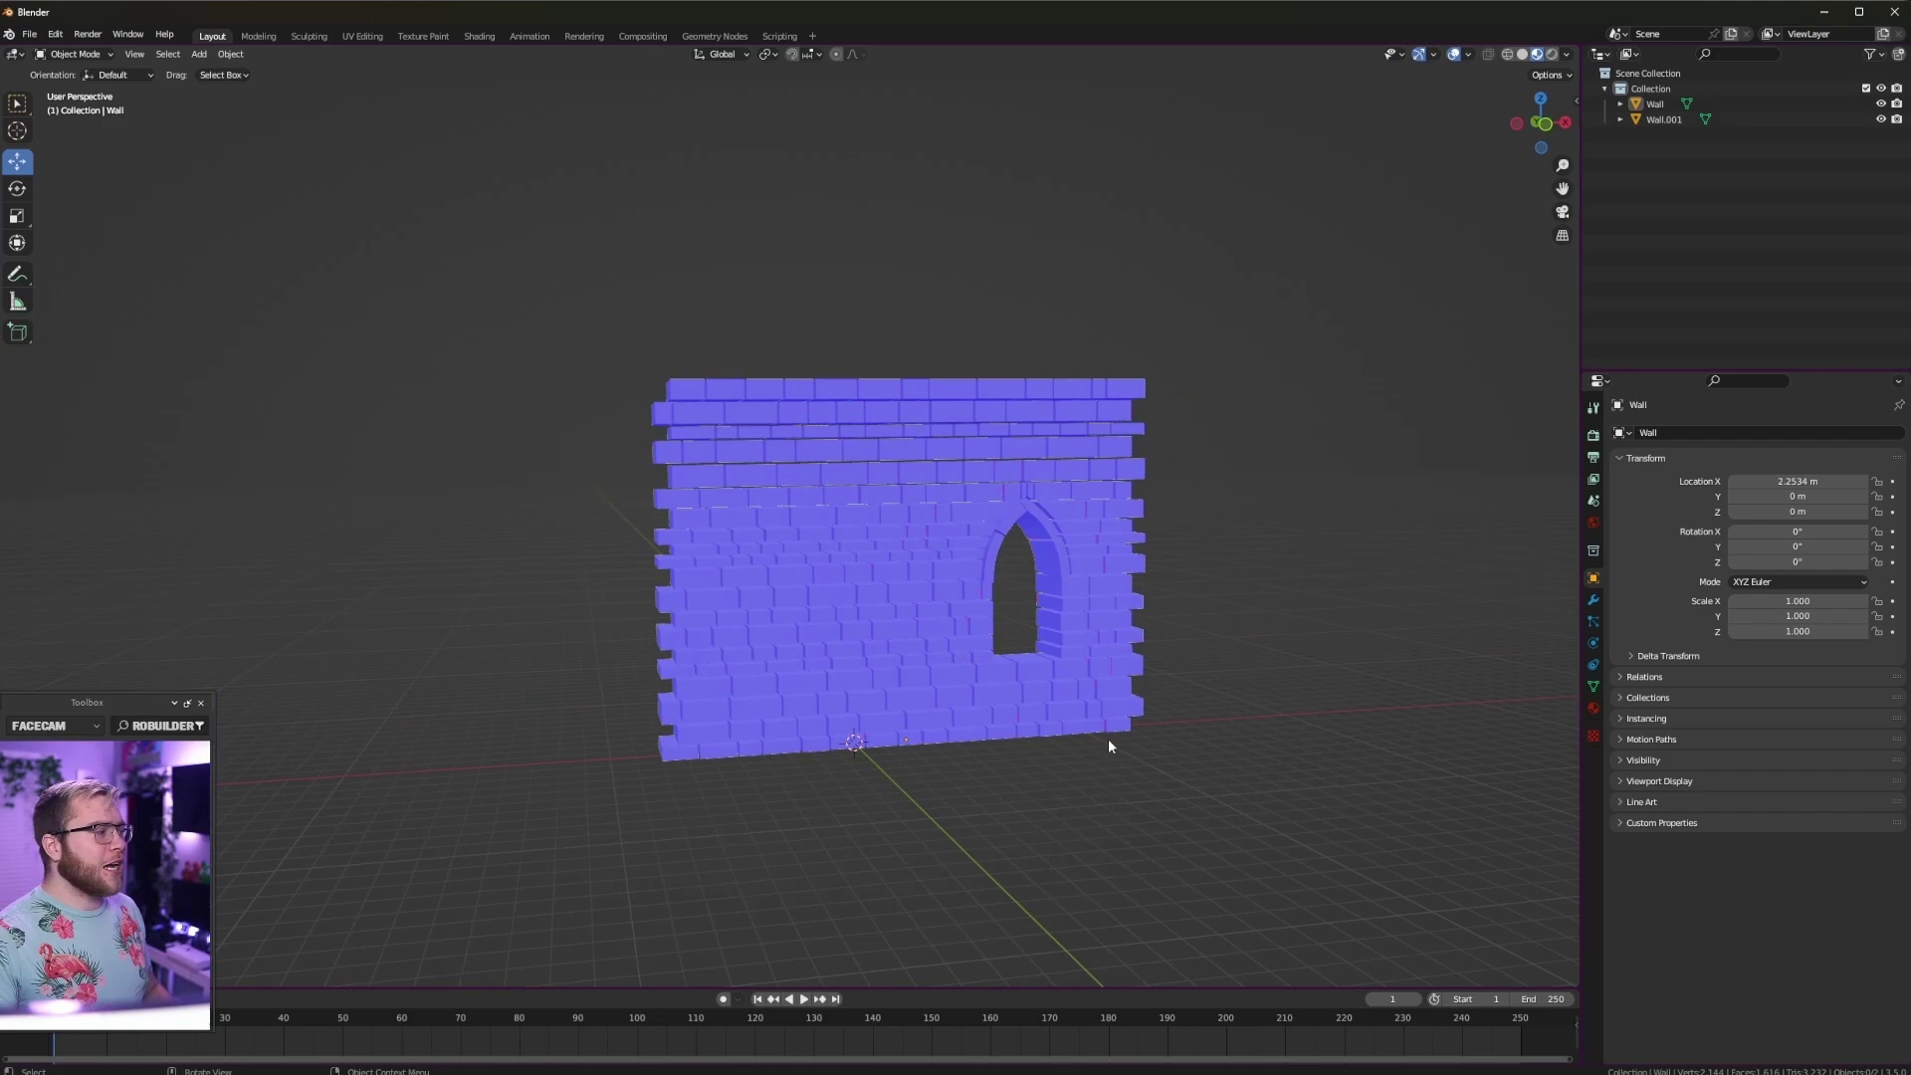
{"action": "key", "text": "Tab"}
{"action": "middle_click_drag", "start_coordinate": [1118, 649], "coordinate": [1043, 652]}
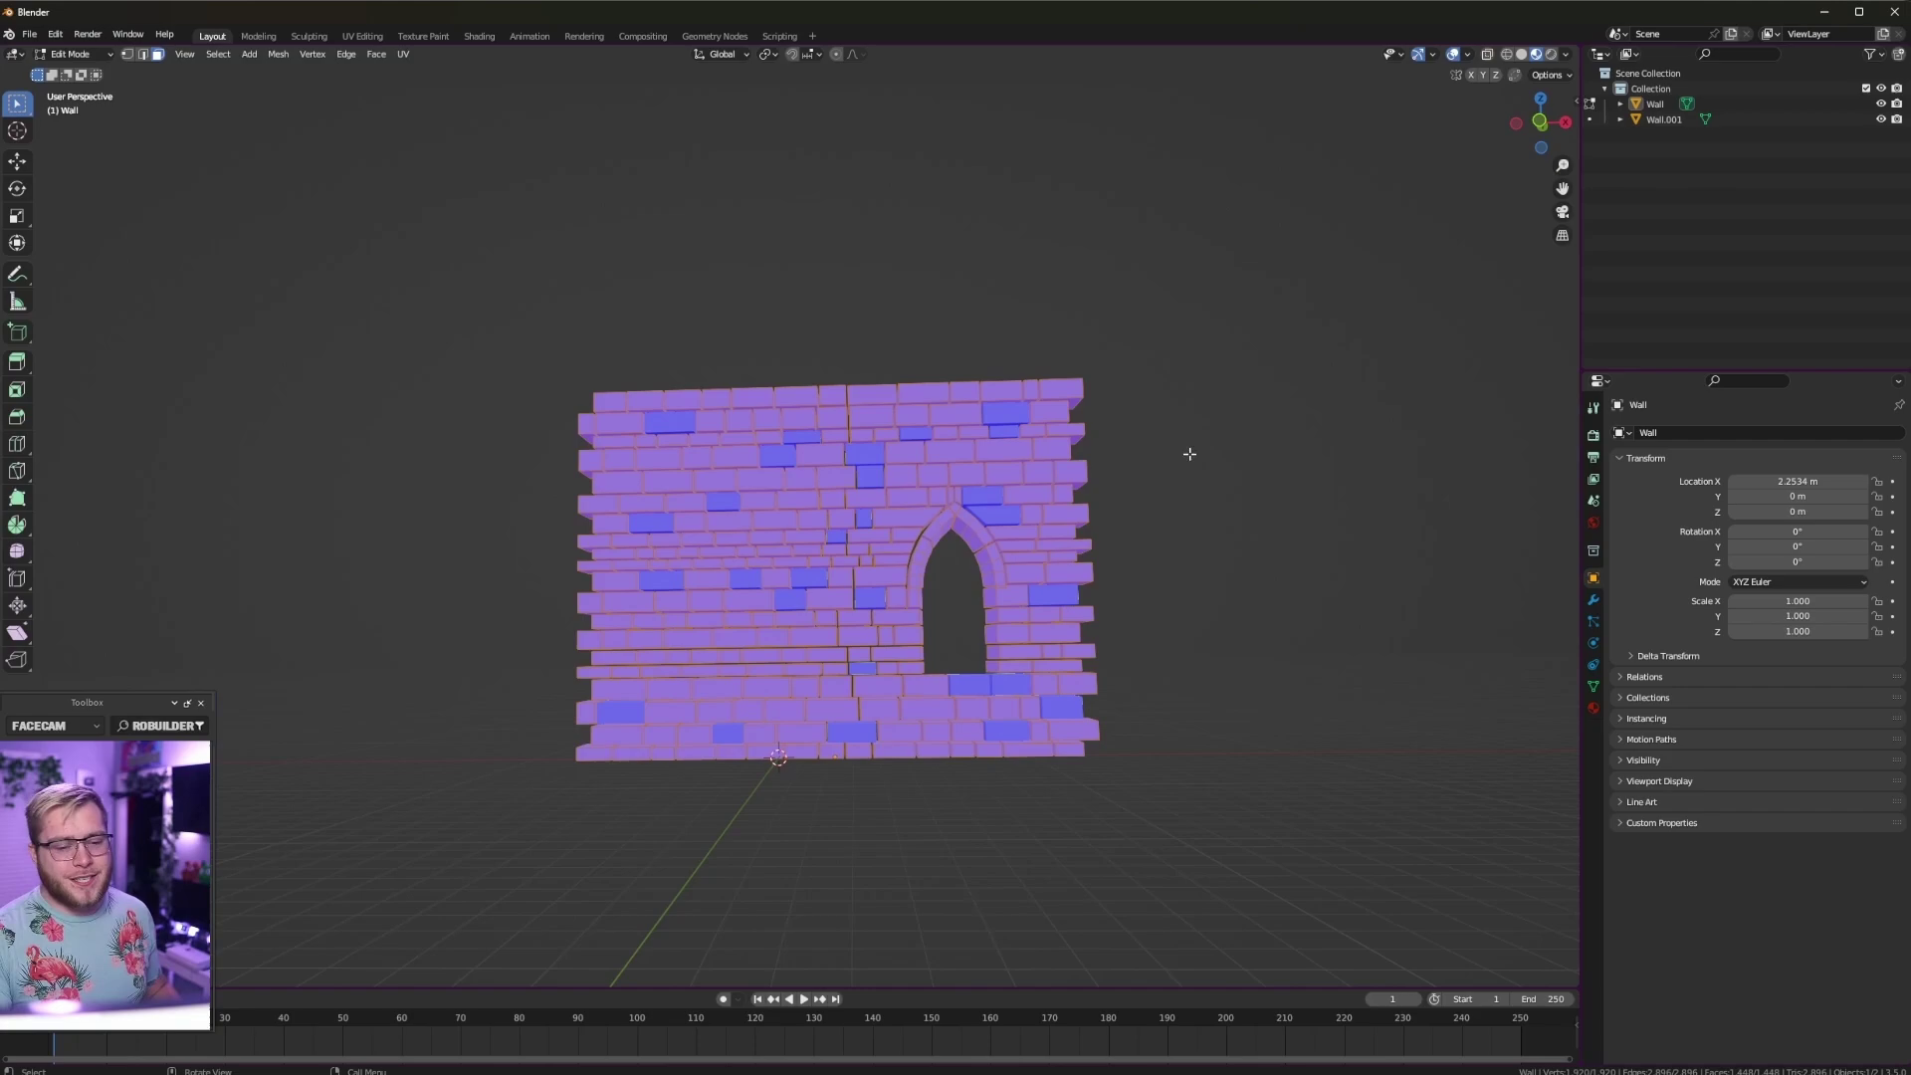
{"action": "middle_click_drag", "start_coordinate": [1185, 452], "coordinate": [1181, 520], "text": "alt"}
Step: Back in Object Mode, move the wall far to the left along X
{"action": "key", "text": "Tab"}
{"action": "scroll", "coordinate": [892, 529], "scroll_direction": "down", "scroll_amount": 4}
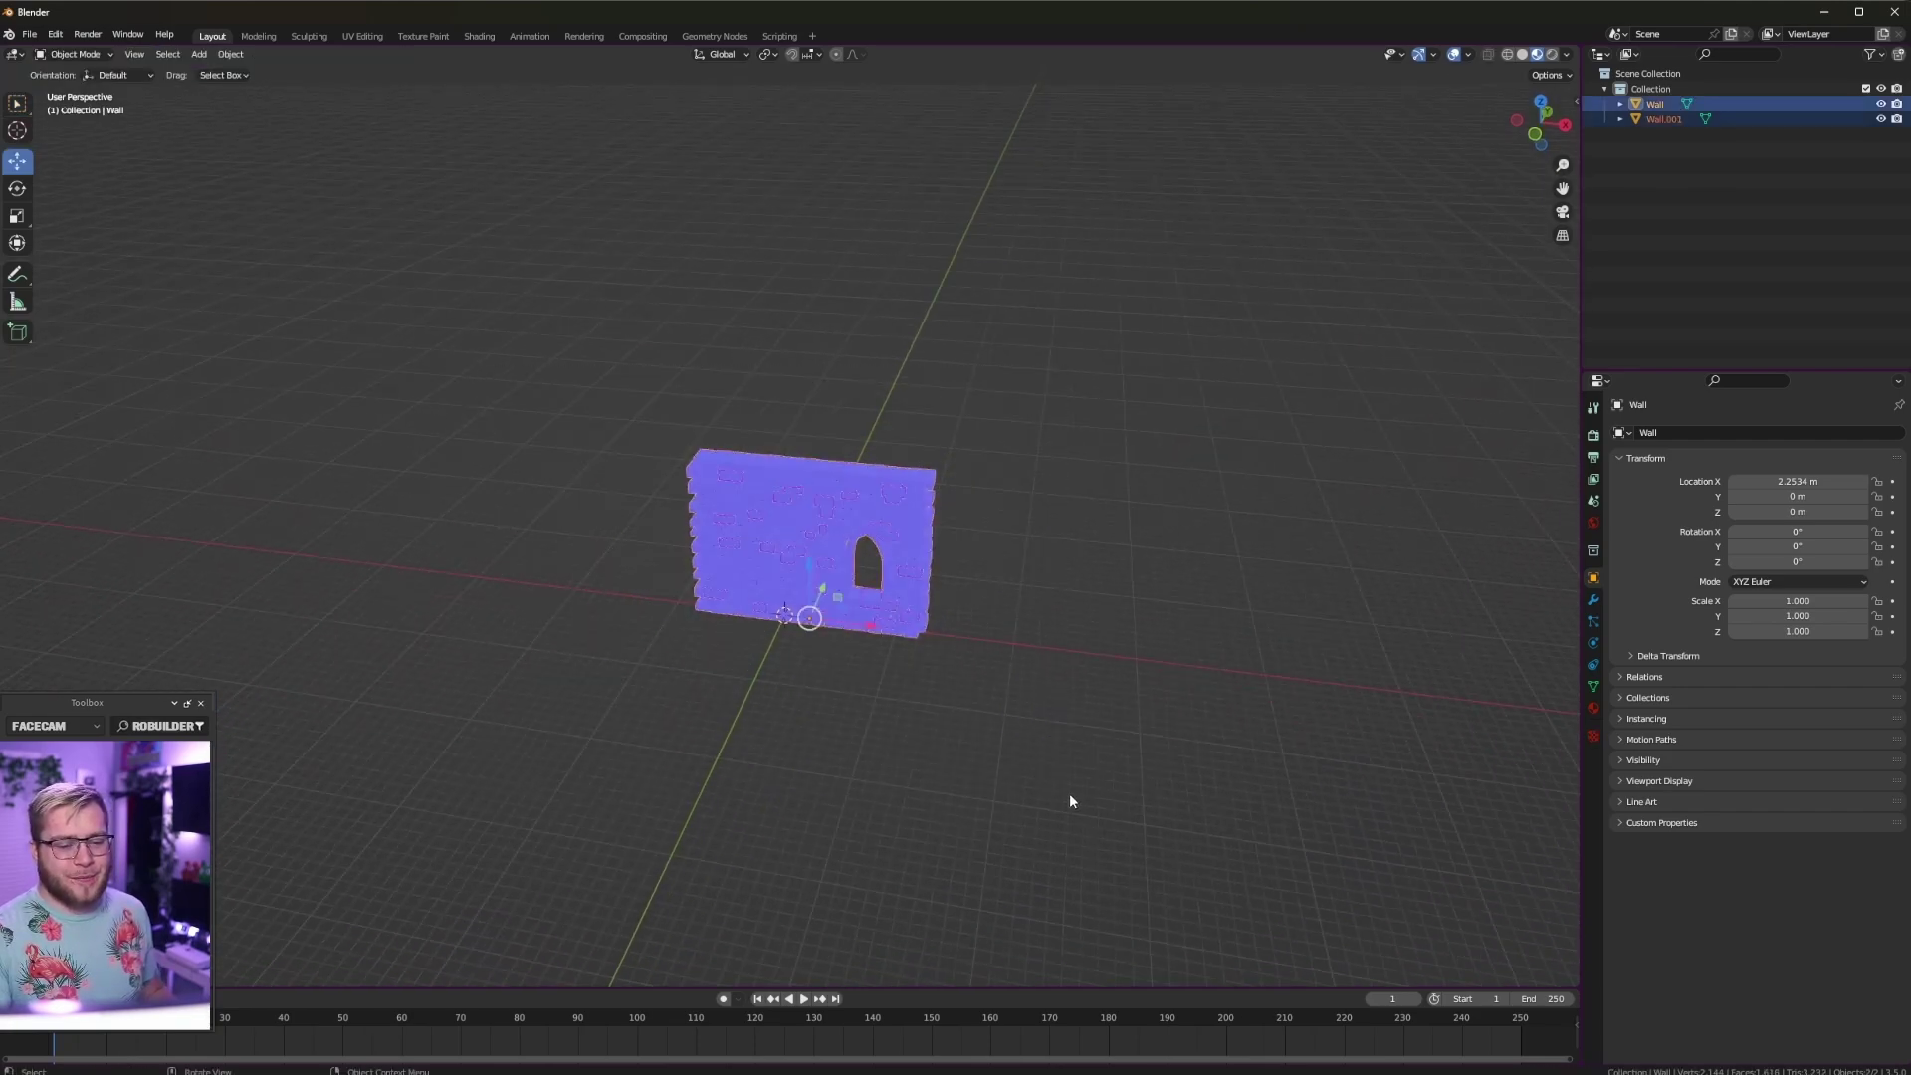
{"action": "left_click_drag", "start_coordinate": [860, 628], "coordinate": [687, 584]}
{"action": "scroll", "coordinate": [856, 614], "scroll_direction": "up", "scroll_amount": 3}
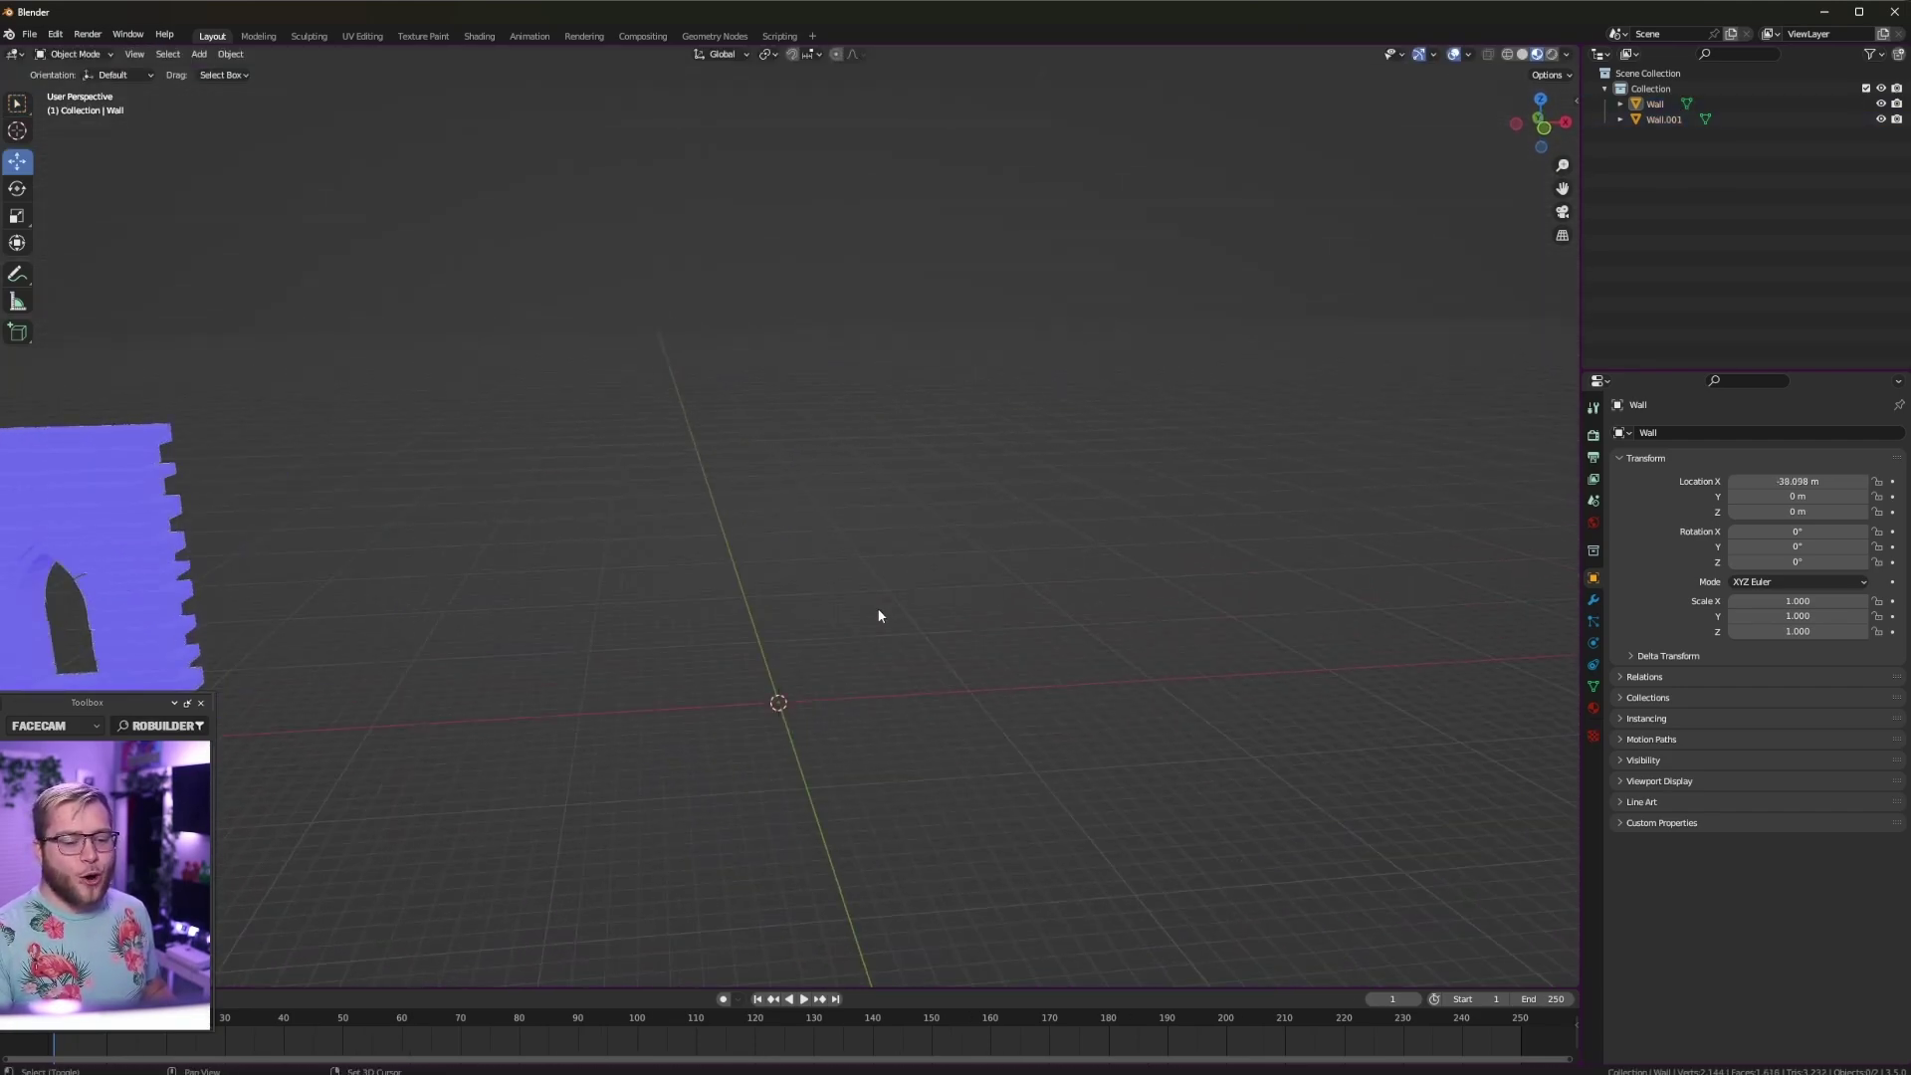
Step: Add a UV sphere at 0, 0, 0 and raise its Rings and Segments for a very dense mesh
{"action": "key", "text": "shift+a"}
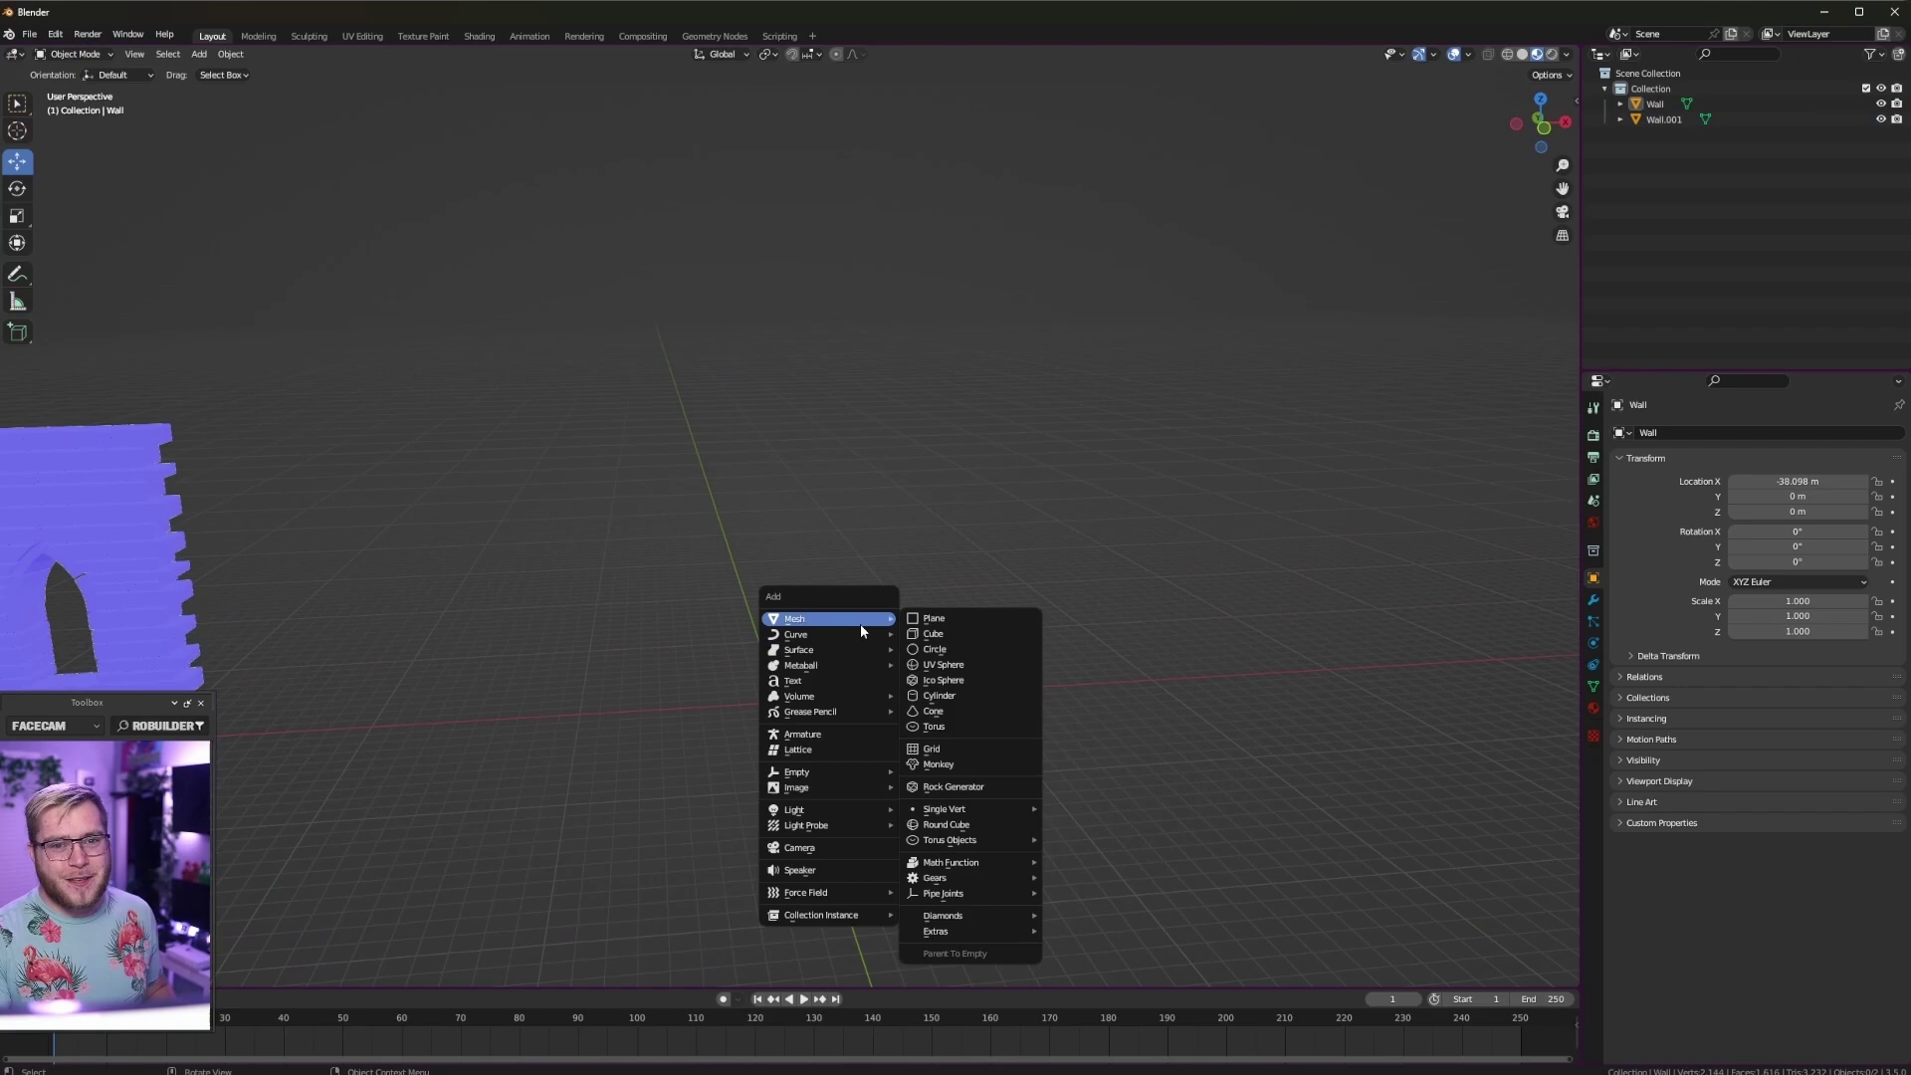
{"action": "left_click", "coordinate": [943, 664]}
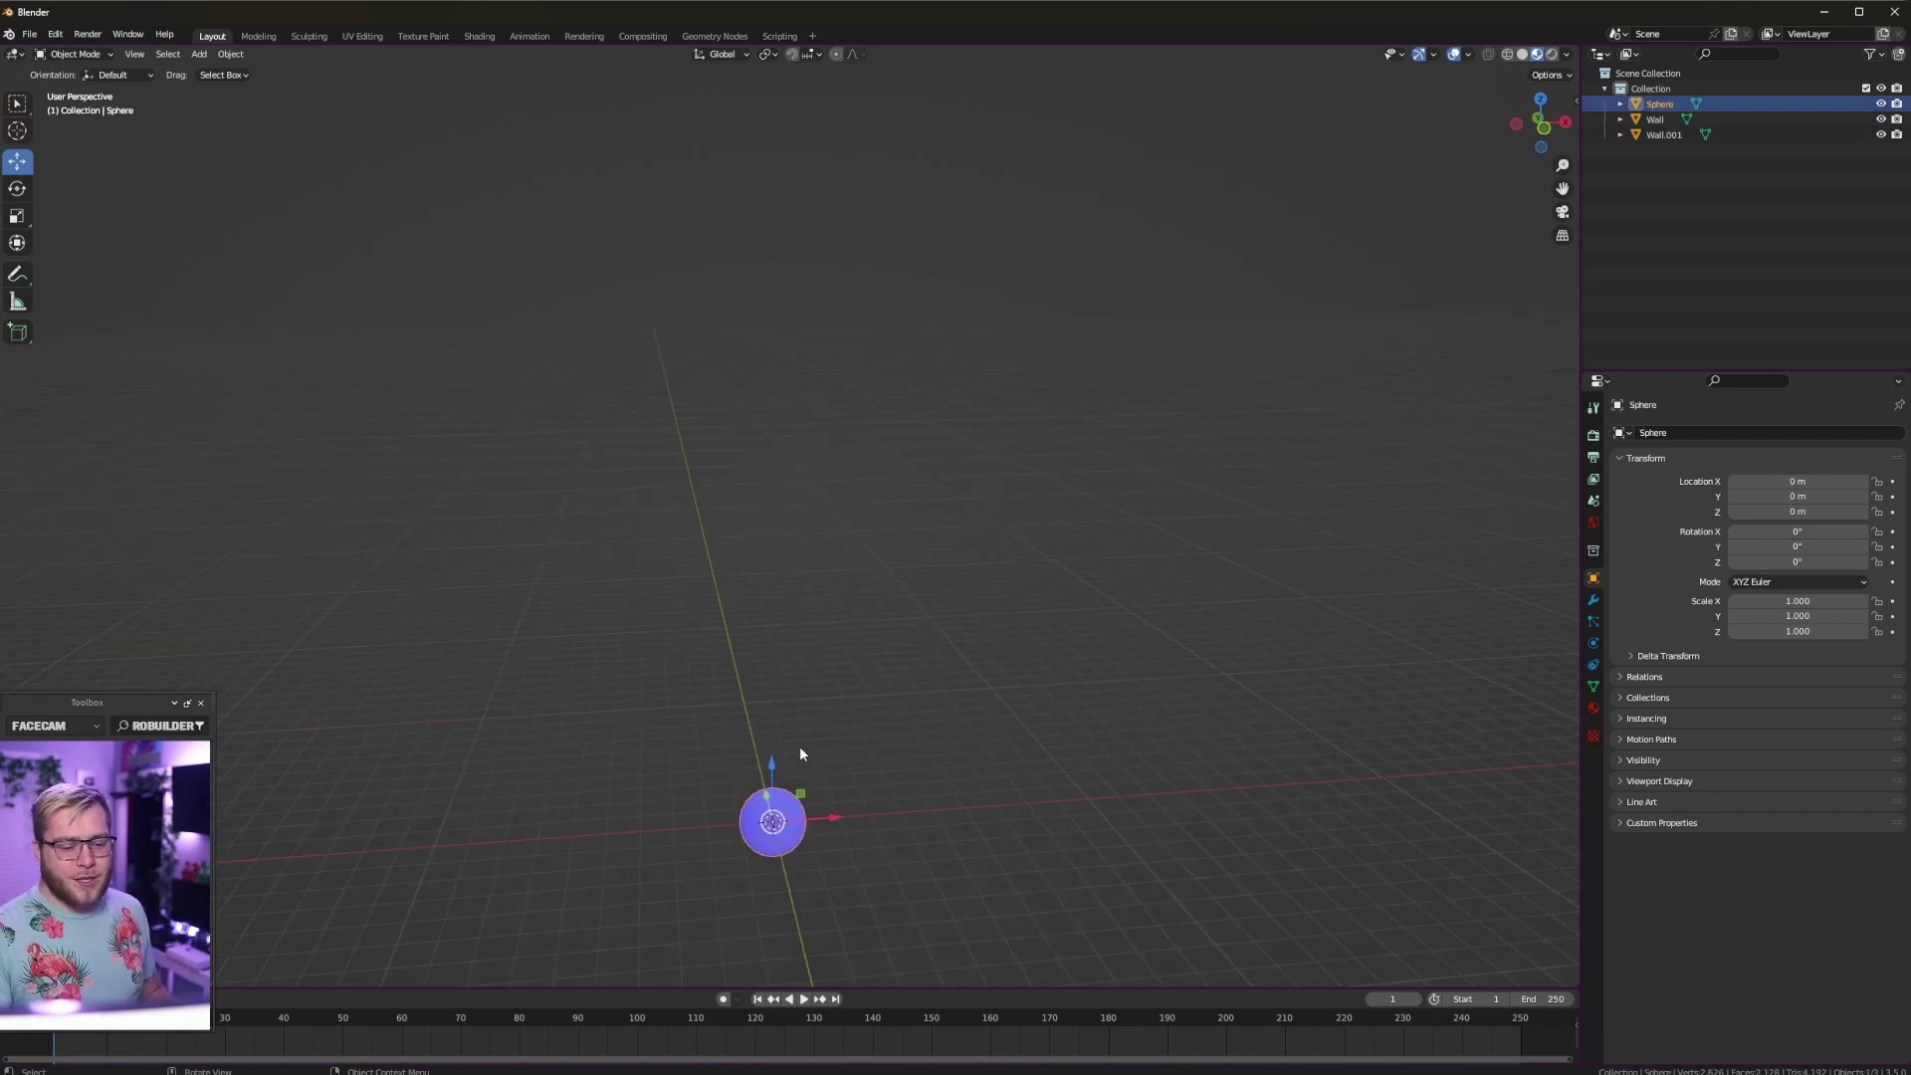
{"action": "middle_click_drag", "start_coordinate": [798, 744], "coordinate": [802, 457], "text": "shift"}
{"action": "scroll", "coordinate": [804, 487], "scroll_direction": "up", "scroll_amount": 6}
{"action": "scroll", "coordinate": [808, 504], "scroll_direction": "up", "scroll_amount": 3}
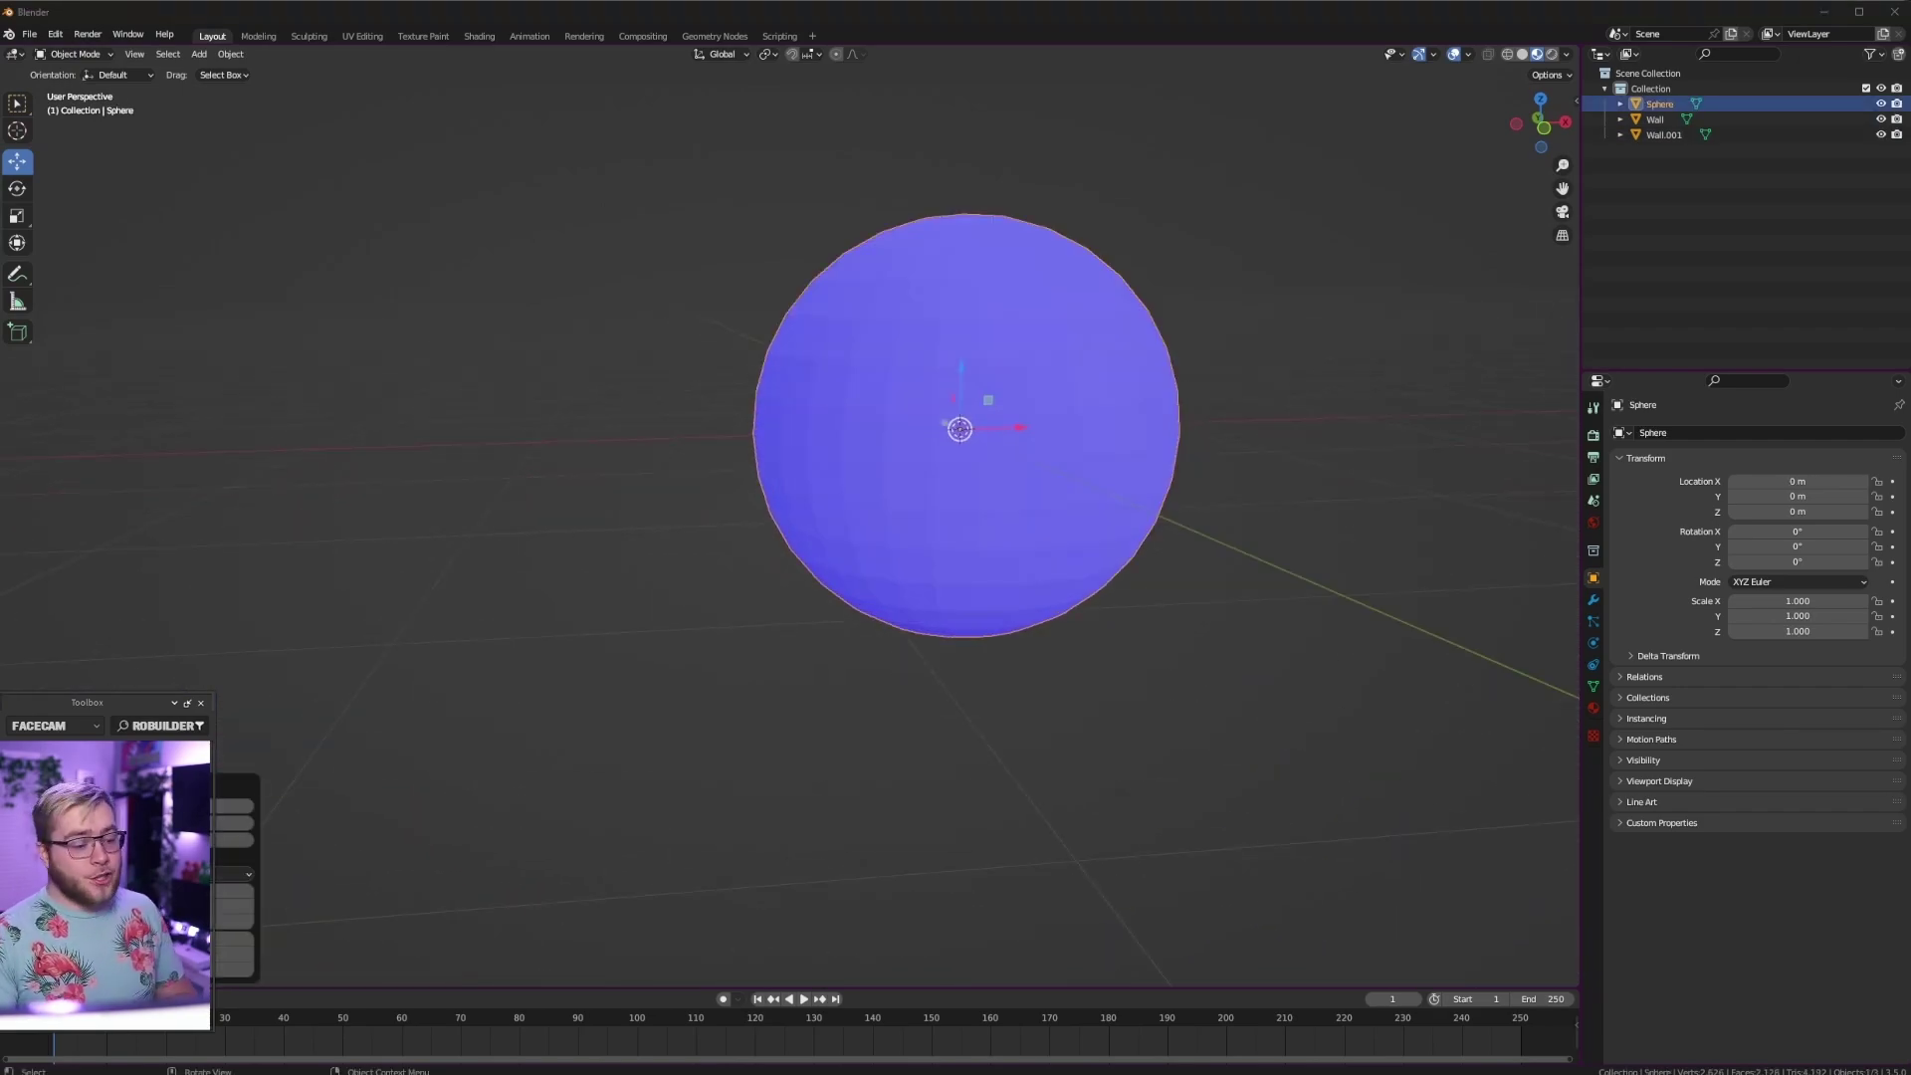
{"action": "left_click_drag", "start_coordinate": [149, 822], "coordinate": [1114, 550]}
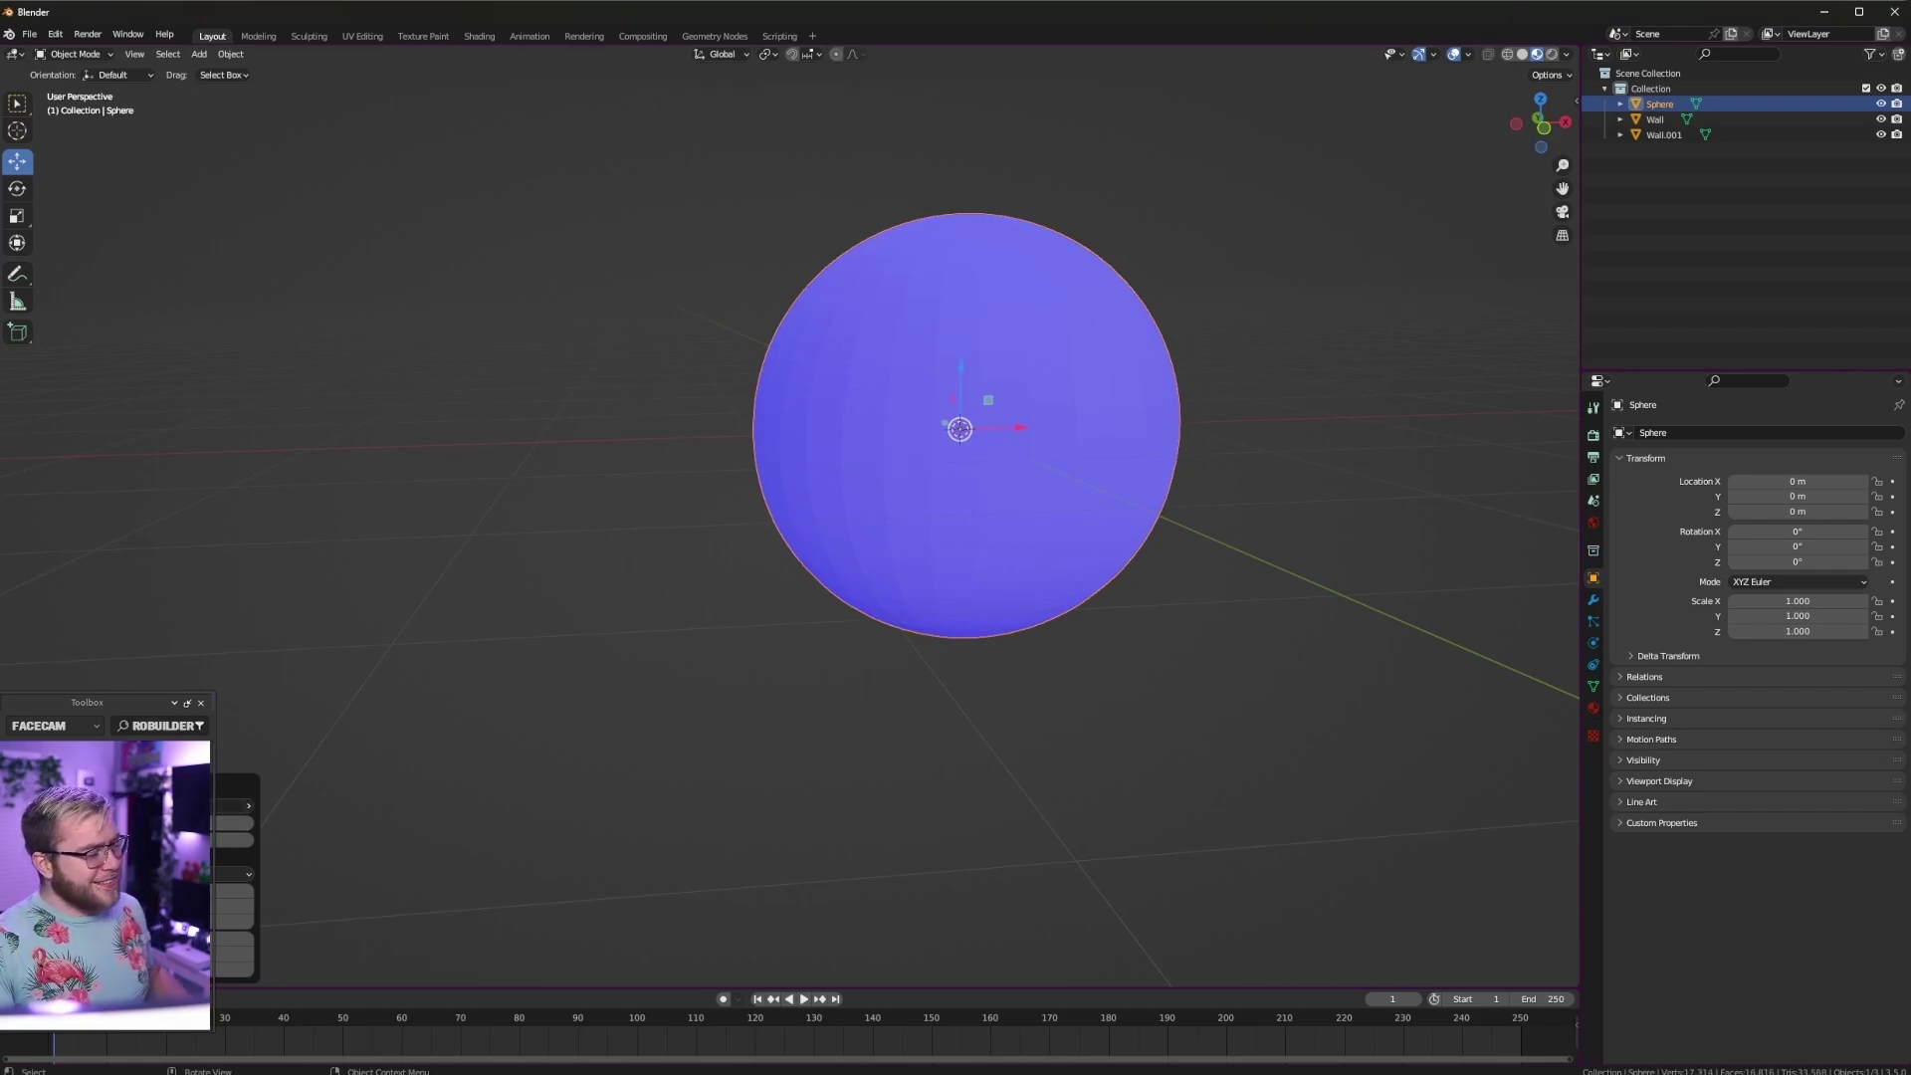
{"action": "left_click_drag", "start_coordinate": [1114, 550], "coordinate": [837, 536]}
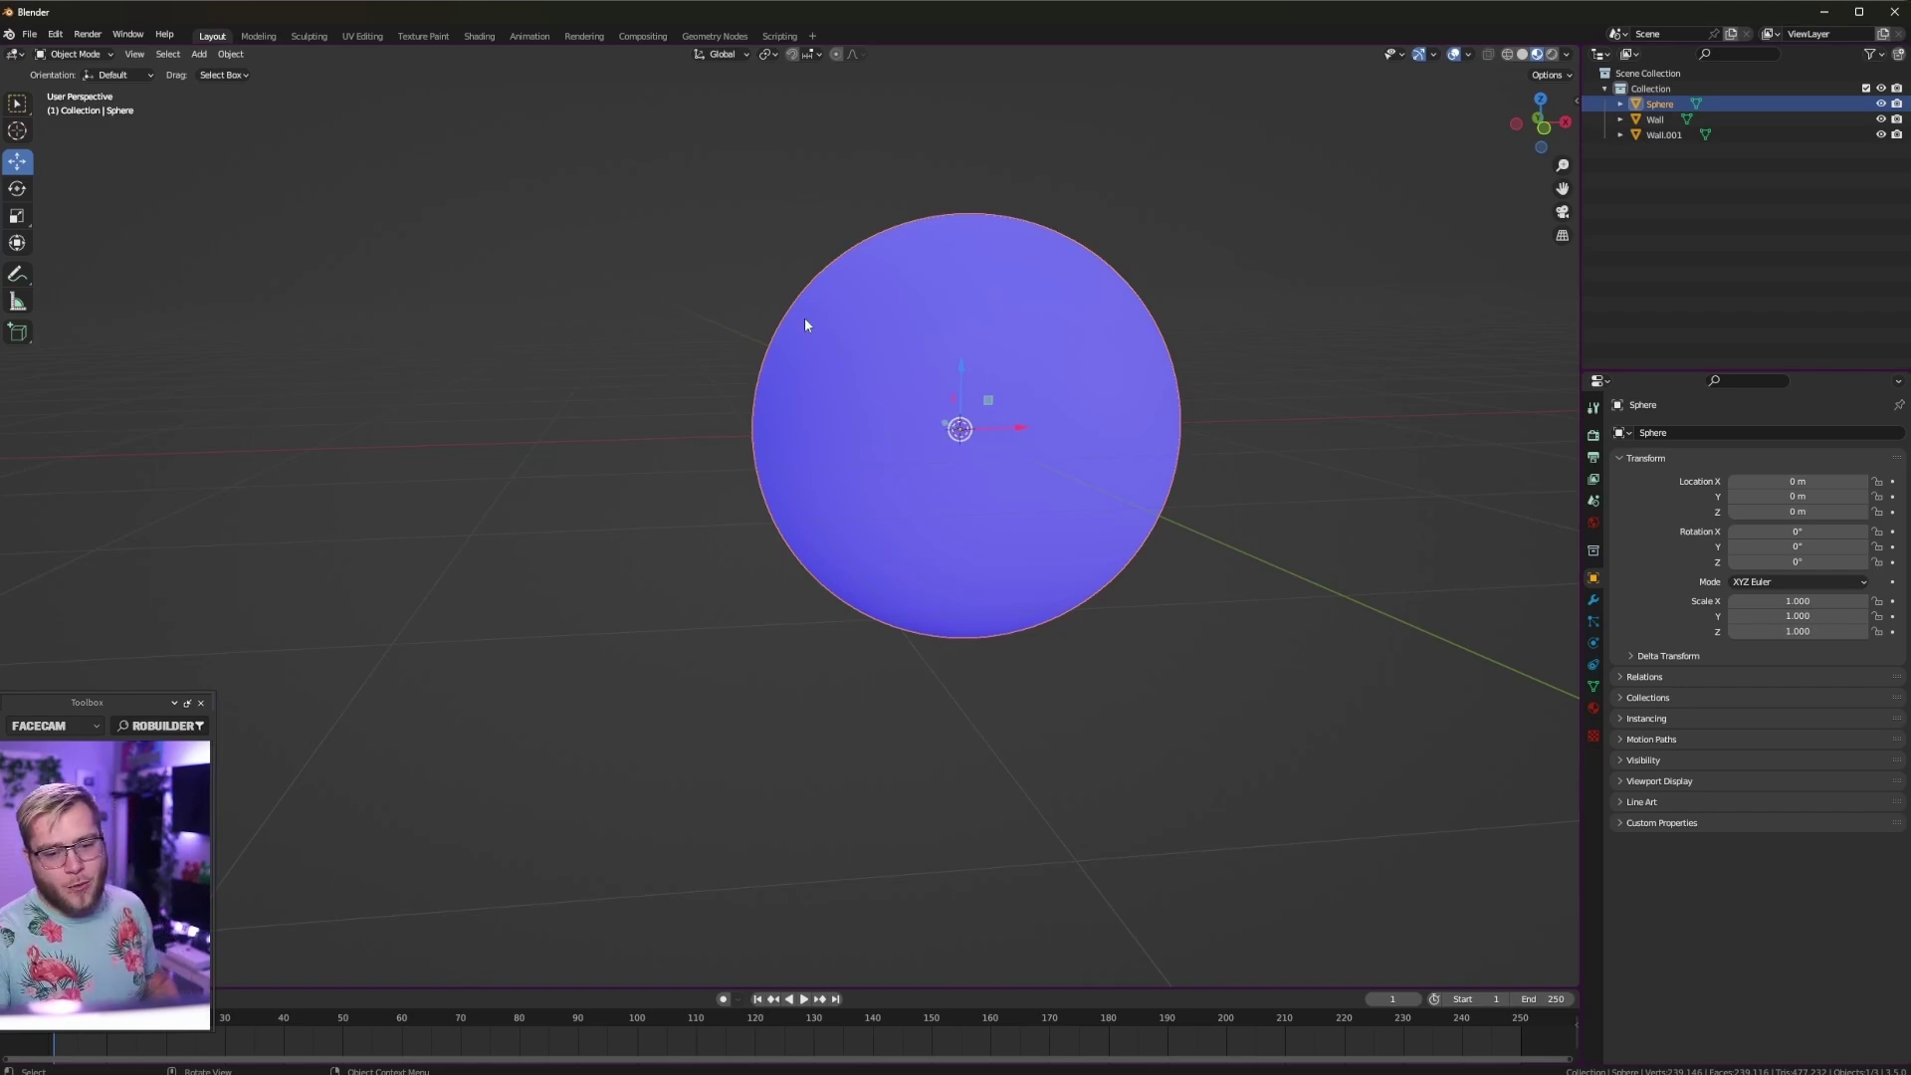
Step: Inspect the dense sphere's mesh in Edit Mode, then return to Object Mode
{"action": "middle_click_drag", "start_coordinate": [806, 325], "coordinate": [916, 319], "text": "shift"}
{"action": "key", "text": "Tab"}
{"action": "scroll", "coordinate": [1003, 507], "scroll_direction": "up", "scroll_amount": 4}
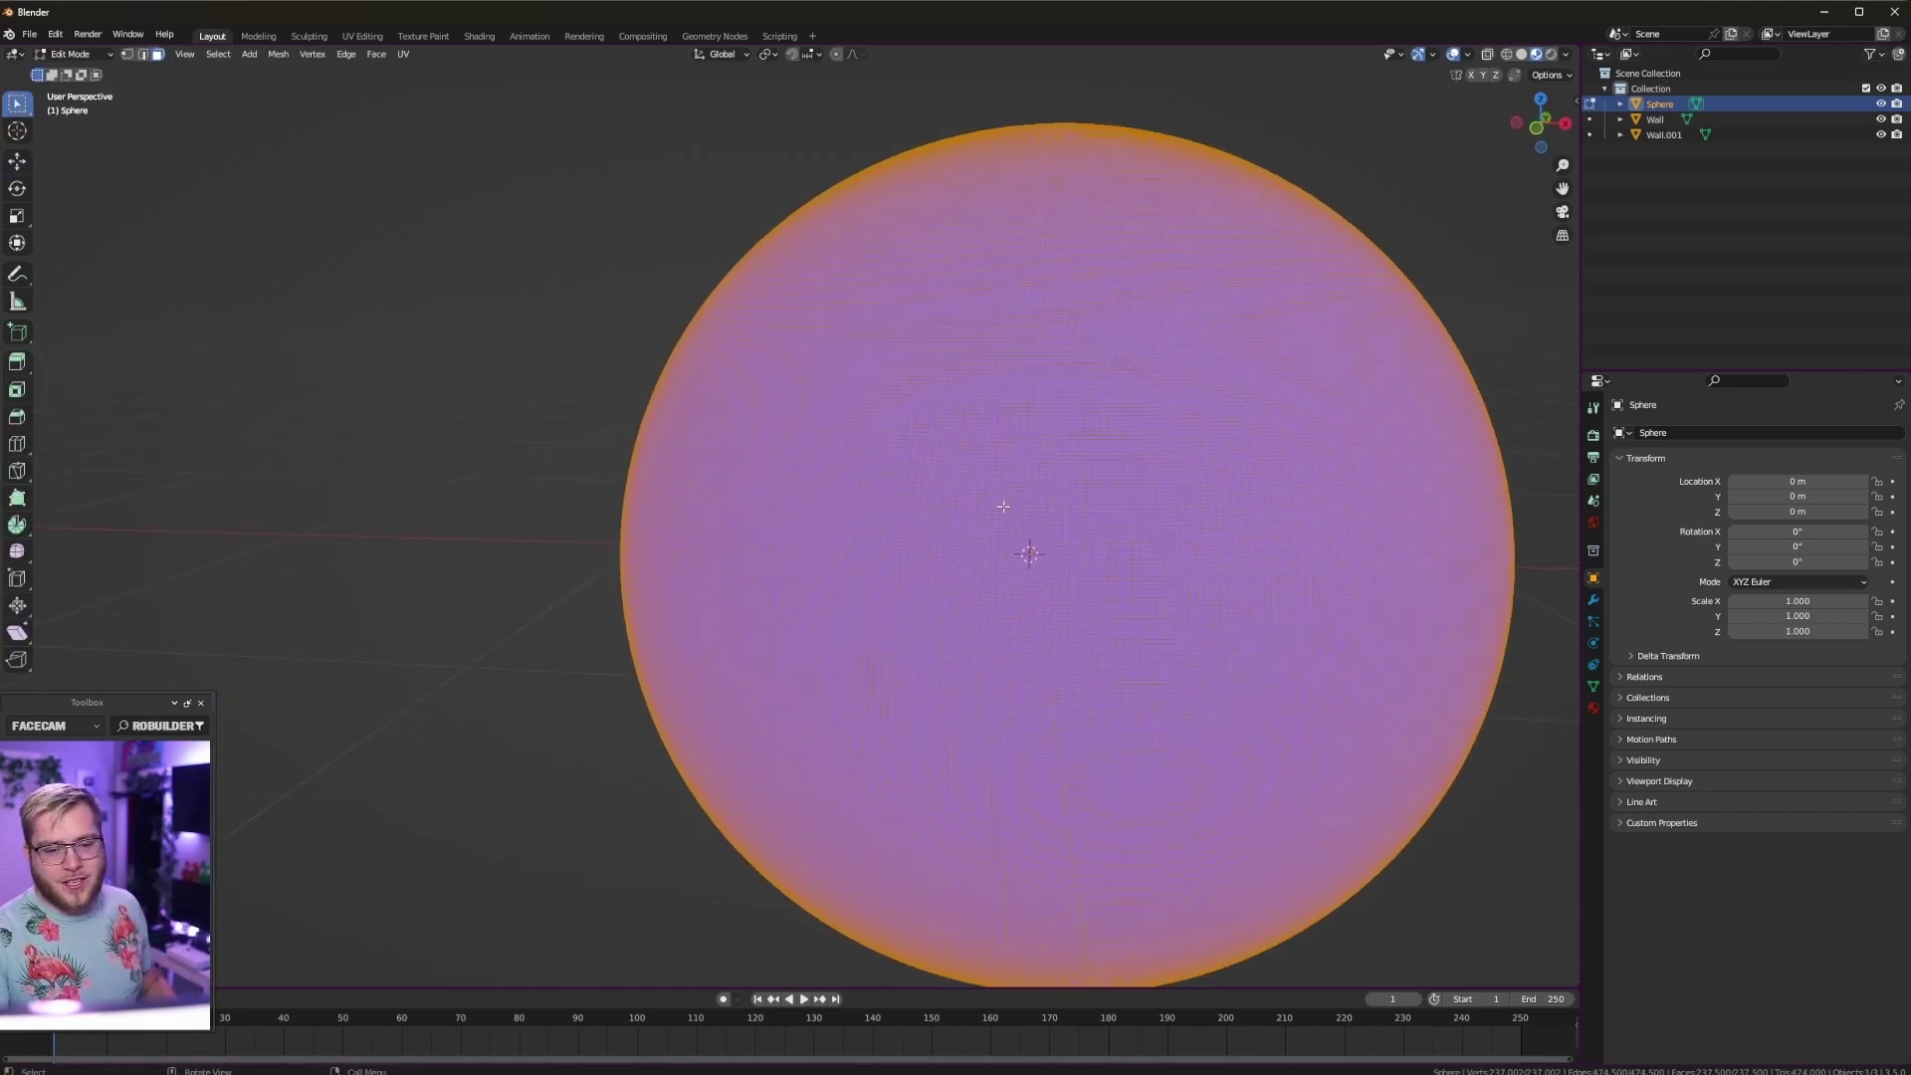
{"action": "scroll", "coordinate": [1003, 507], "scroll_direction": "up", "scroll_amount": 1}
{"action": "scroll", "coordinate": [1003, 506], "scroll_direction": "down", "scroll_amount": 1}
{"action": "middle_click_drag", "start_coordinate": [1003, 506], "coordinate": [445, 479], "text": "shift"}
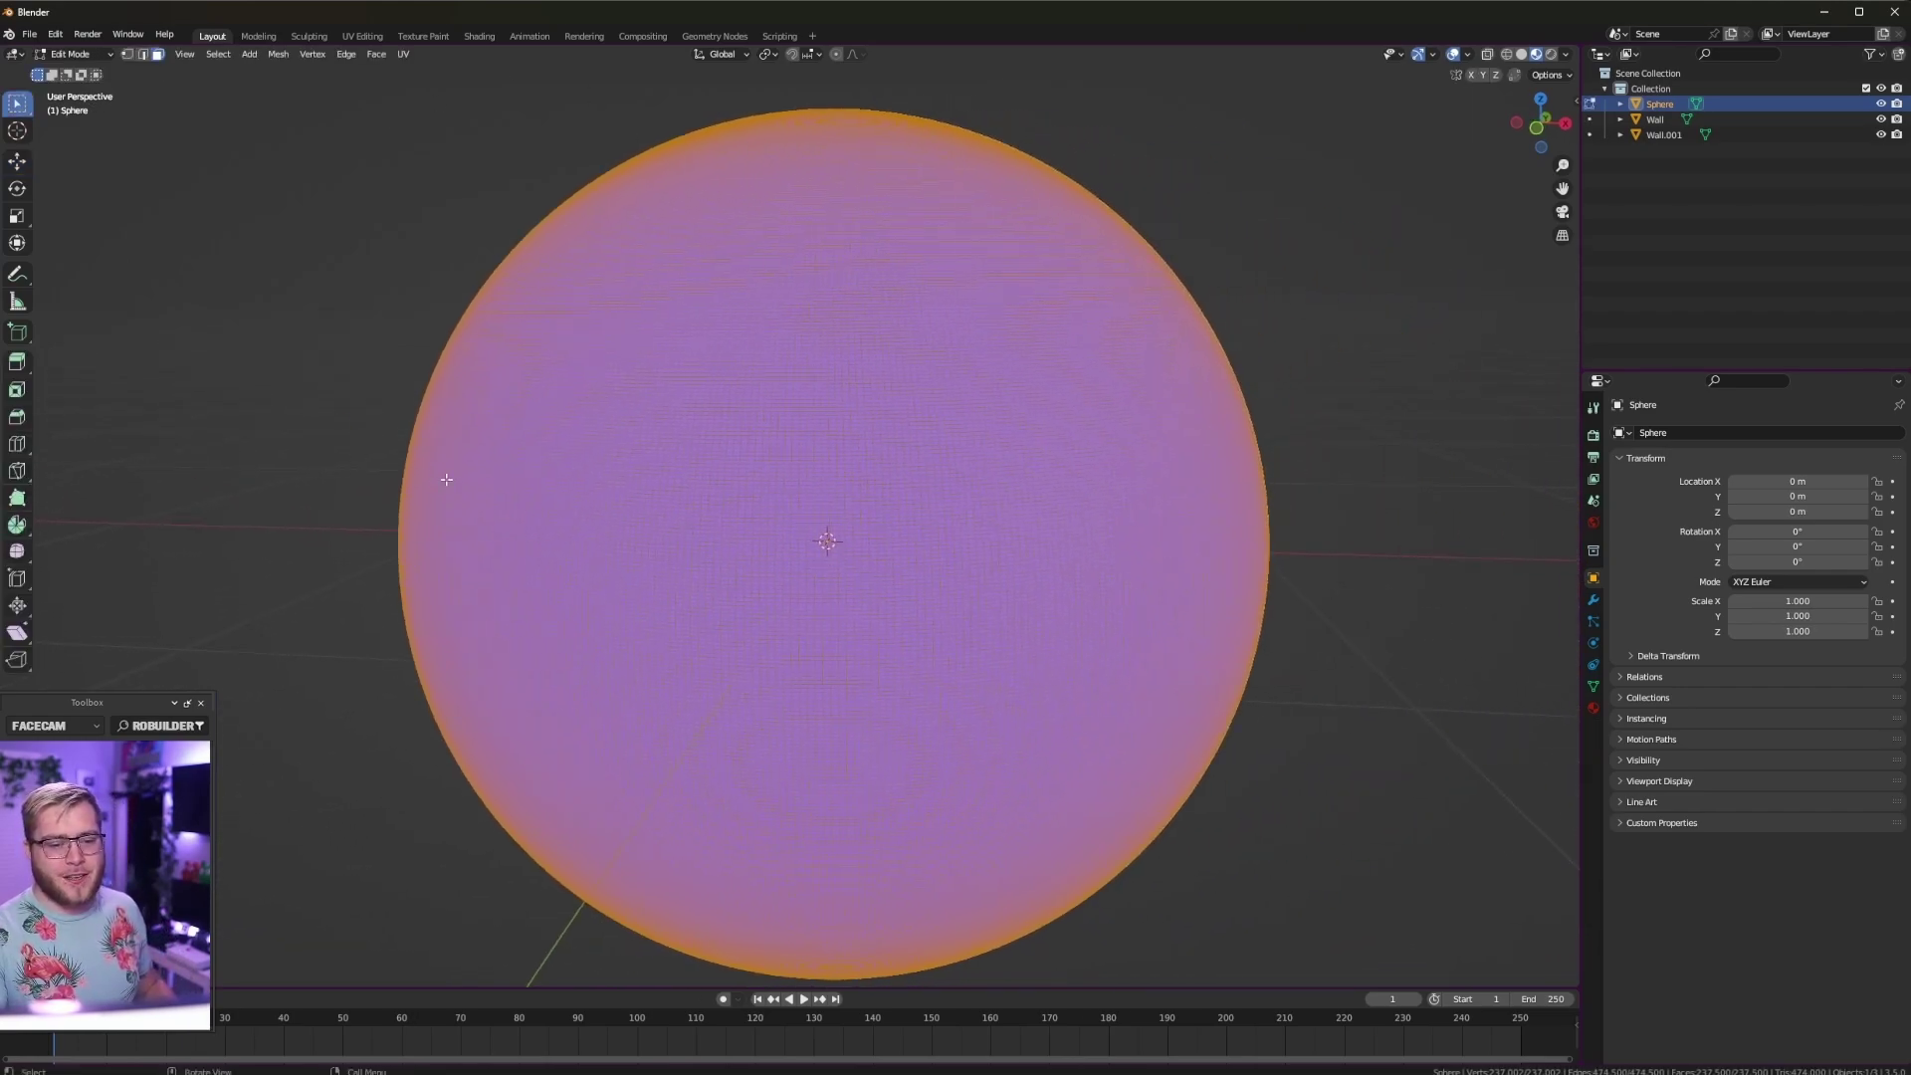
{"action": "key", "text": "Tab"}
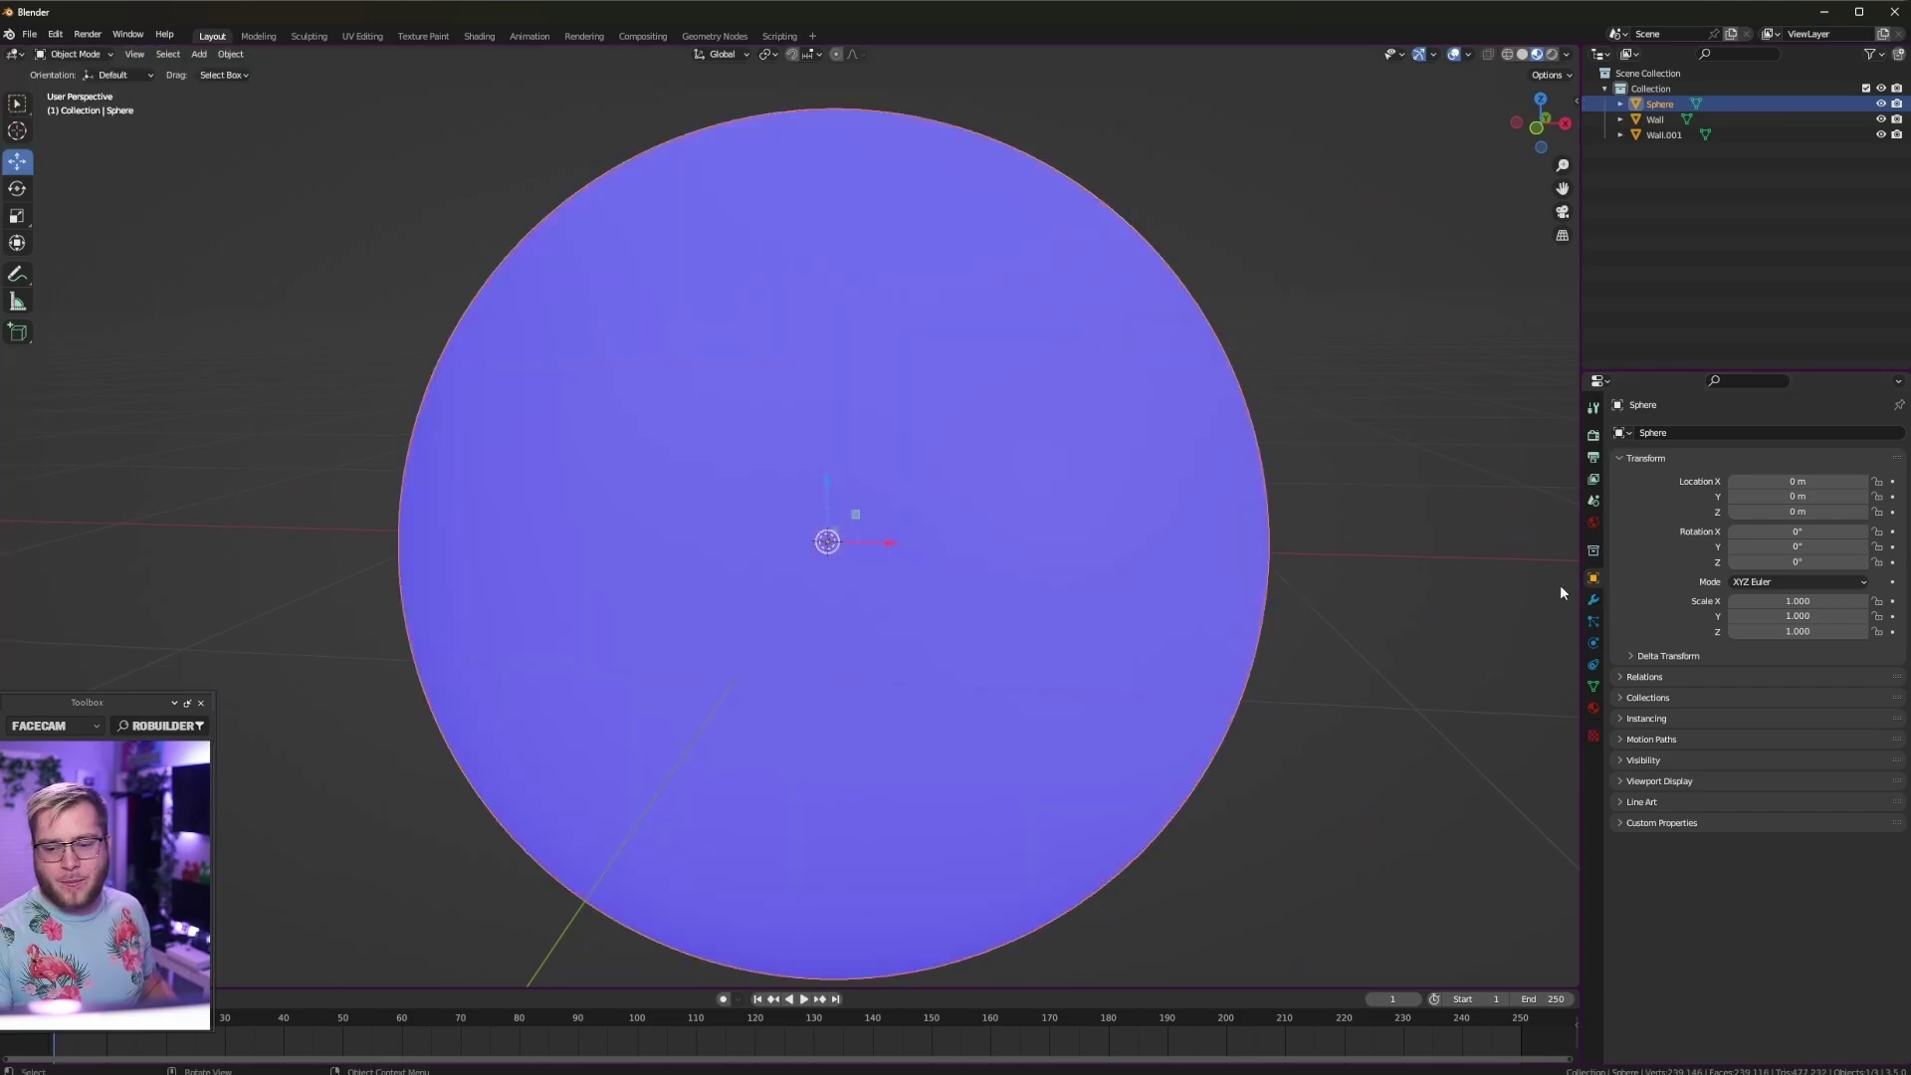
Step: Add a Decimate modifier to the sphere with Ratio 0.3
{"action": "left_click", "coordinate": [1595, 601]}
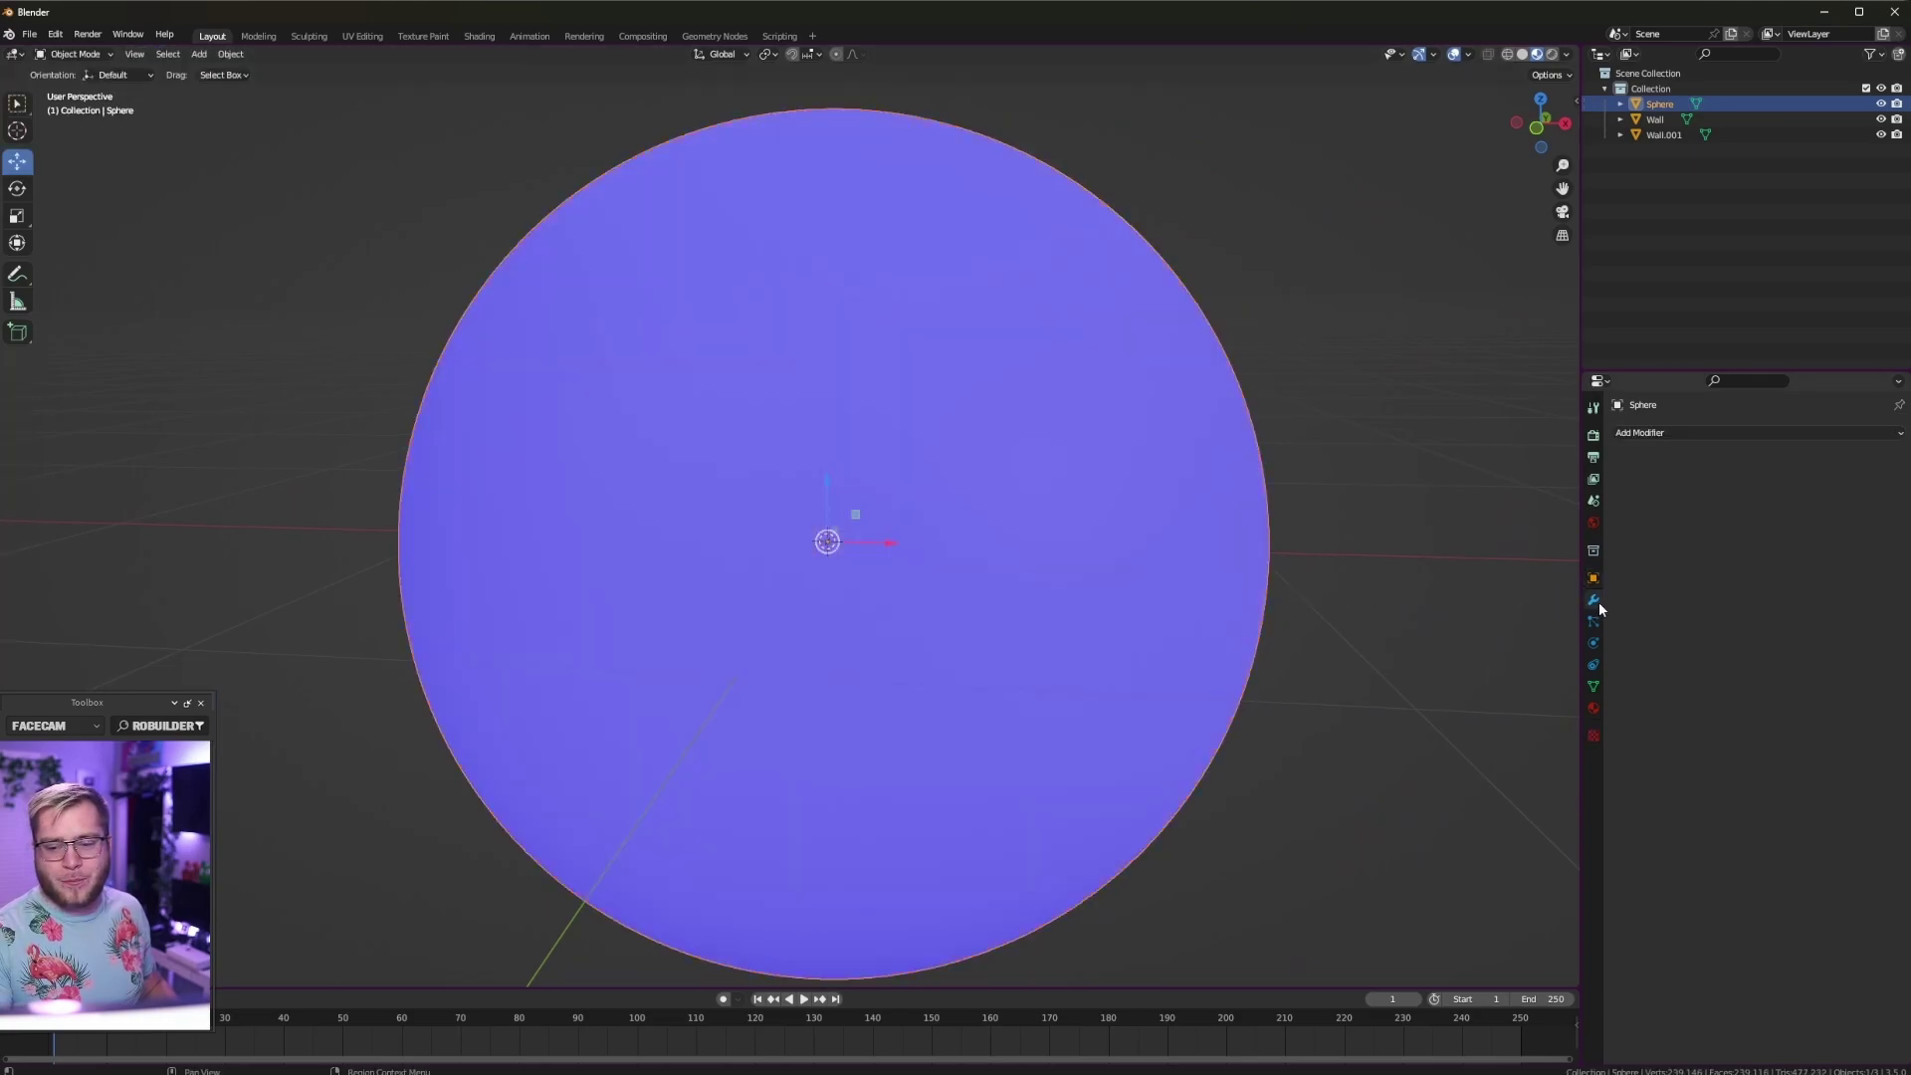
{"action": "left_click", "coordinate": [1650, 434]}
{"action": "left_click", "coordinate": [1562, 526]}
{"action": "middle_click_drag", "start_coordinate": [1155, 548], "coordinate": [1580, 494]}
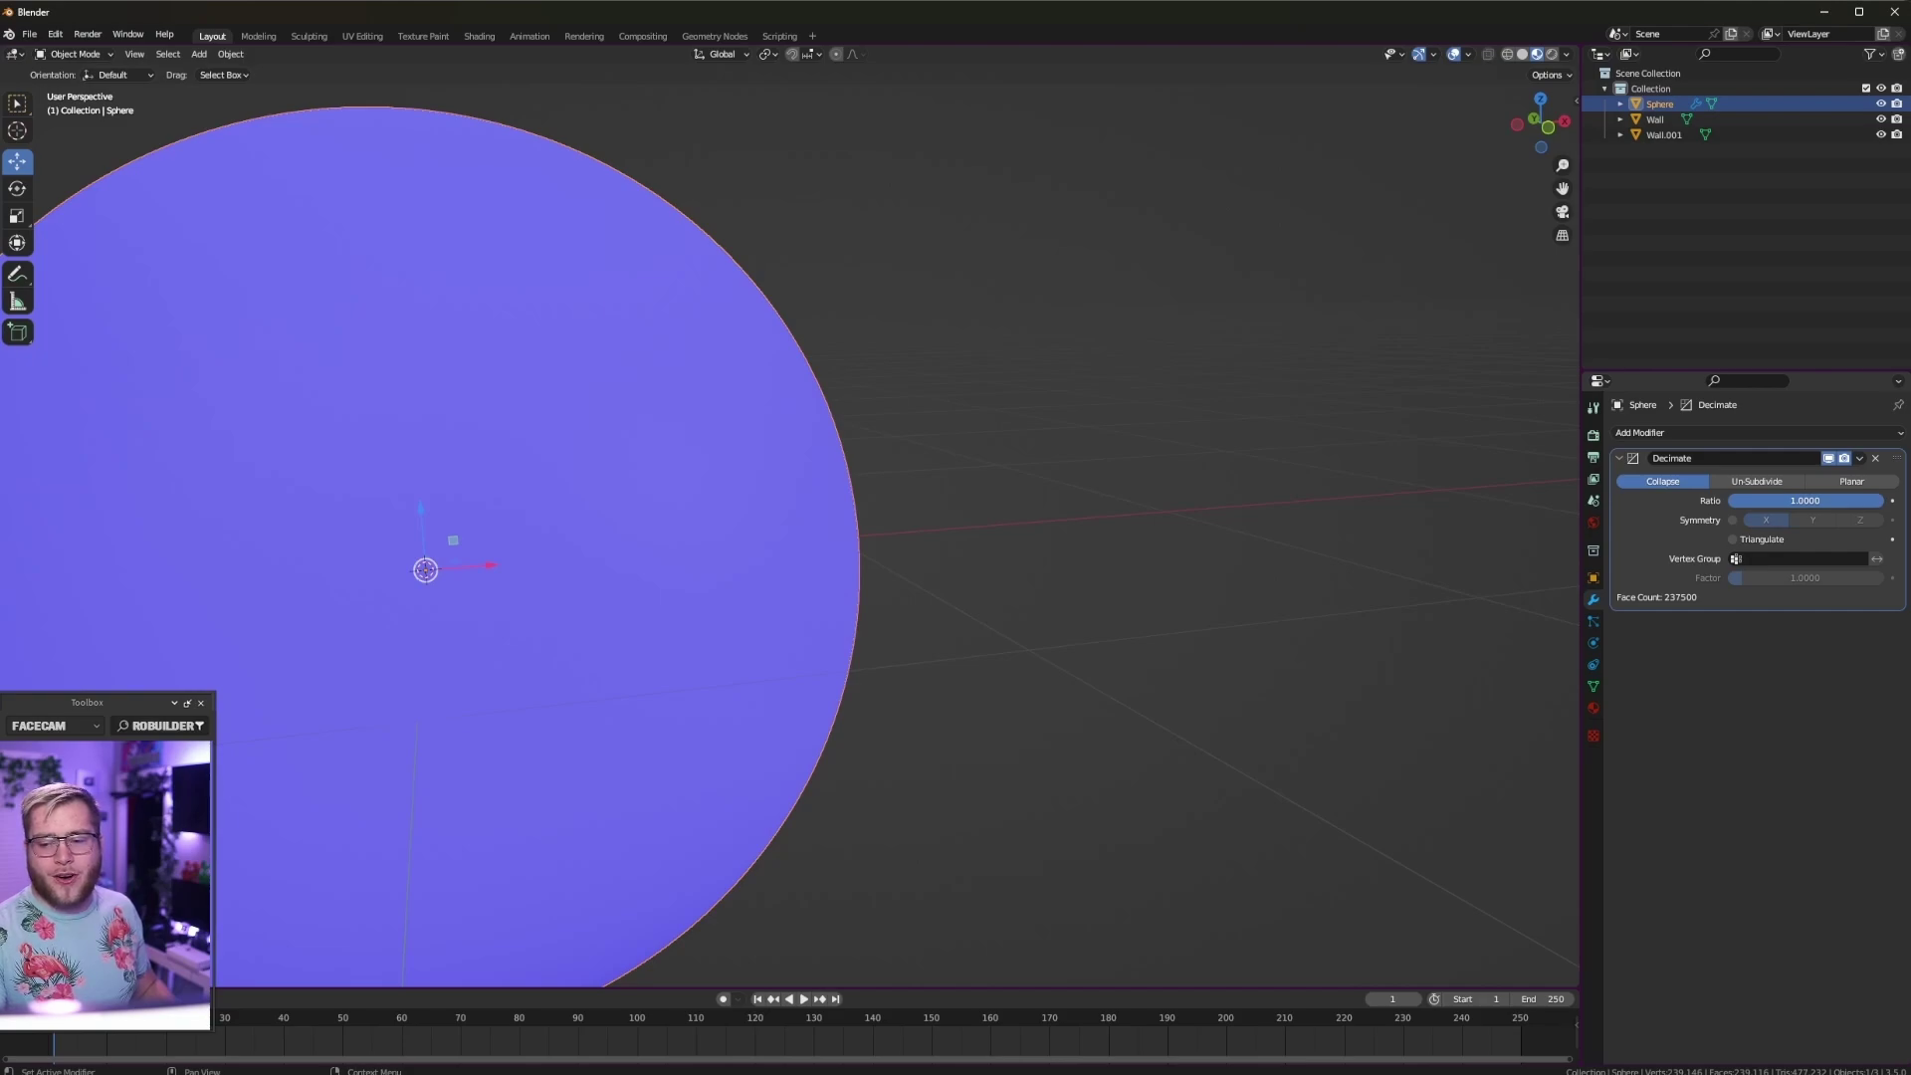
{"action": "left_click_drag", "start_coordinate": [1804, 501], "coordinate": [1796, 500]}
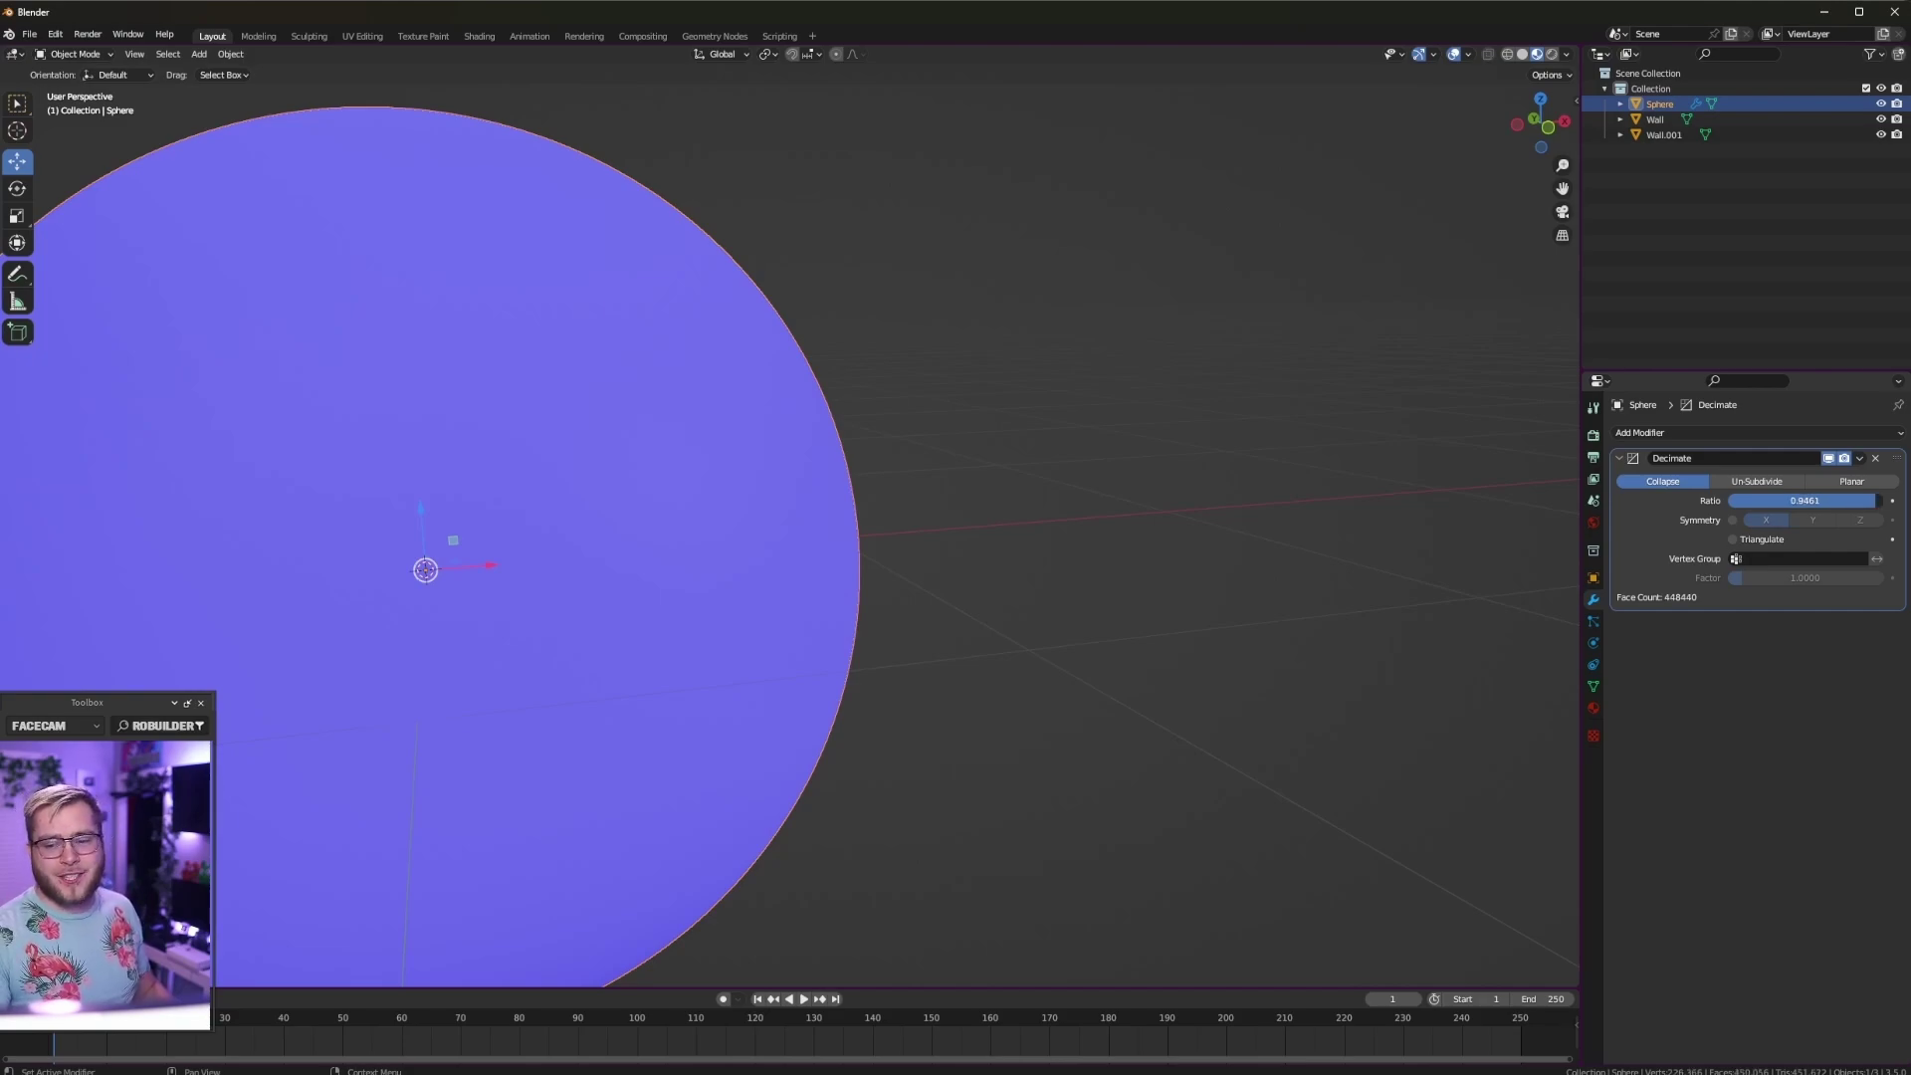
{"action": "left_click_drag", "start_coordinate": [1797, 500], "coordinate": [1731, 501]}
{"action": "scroll", "coordinate": [577, 583], "scroll_direction": "down", "scroll_amount": 6}
{"action": "double_click", "coordinate": [1804, 500]}
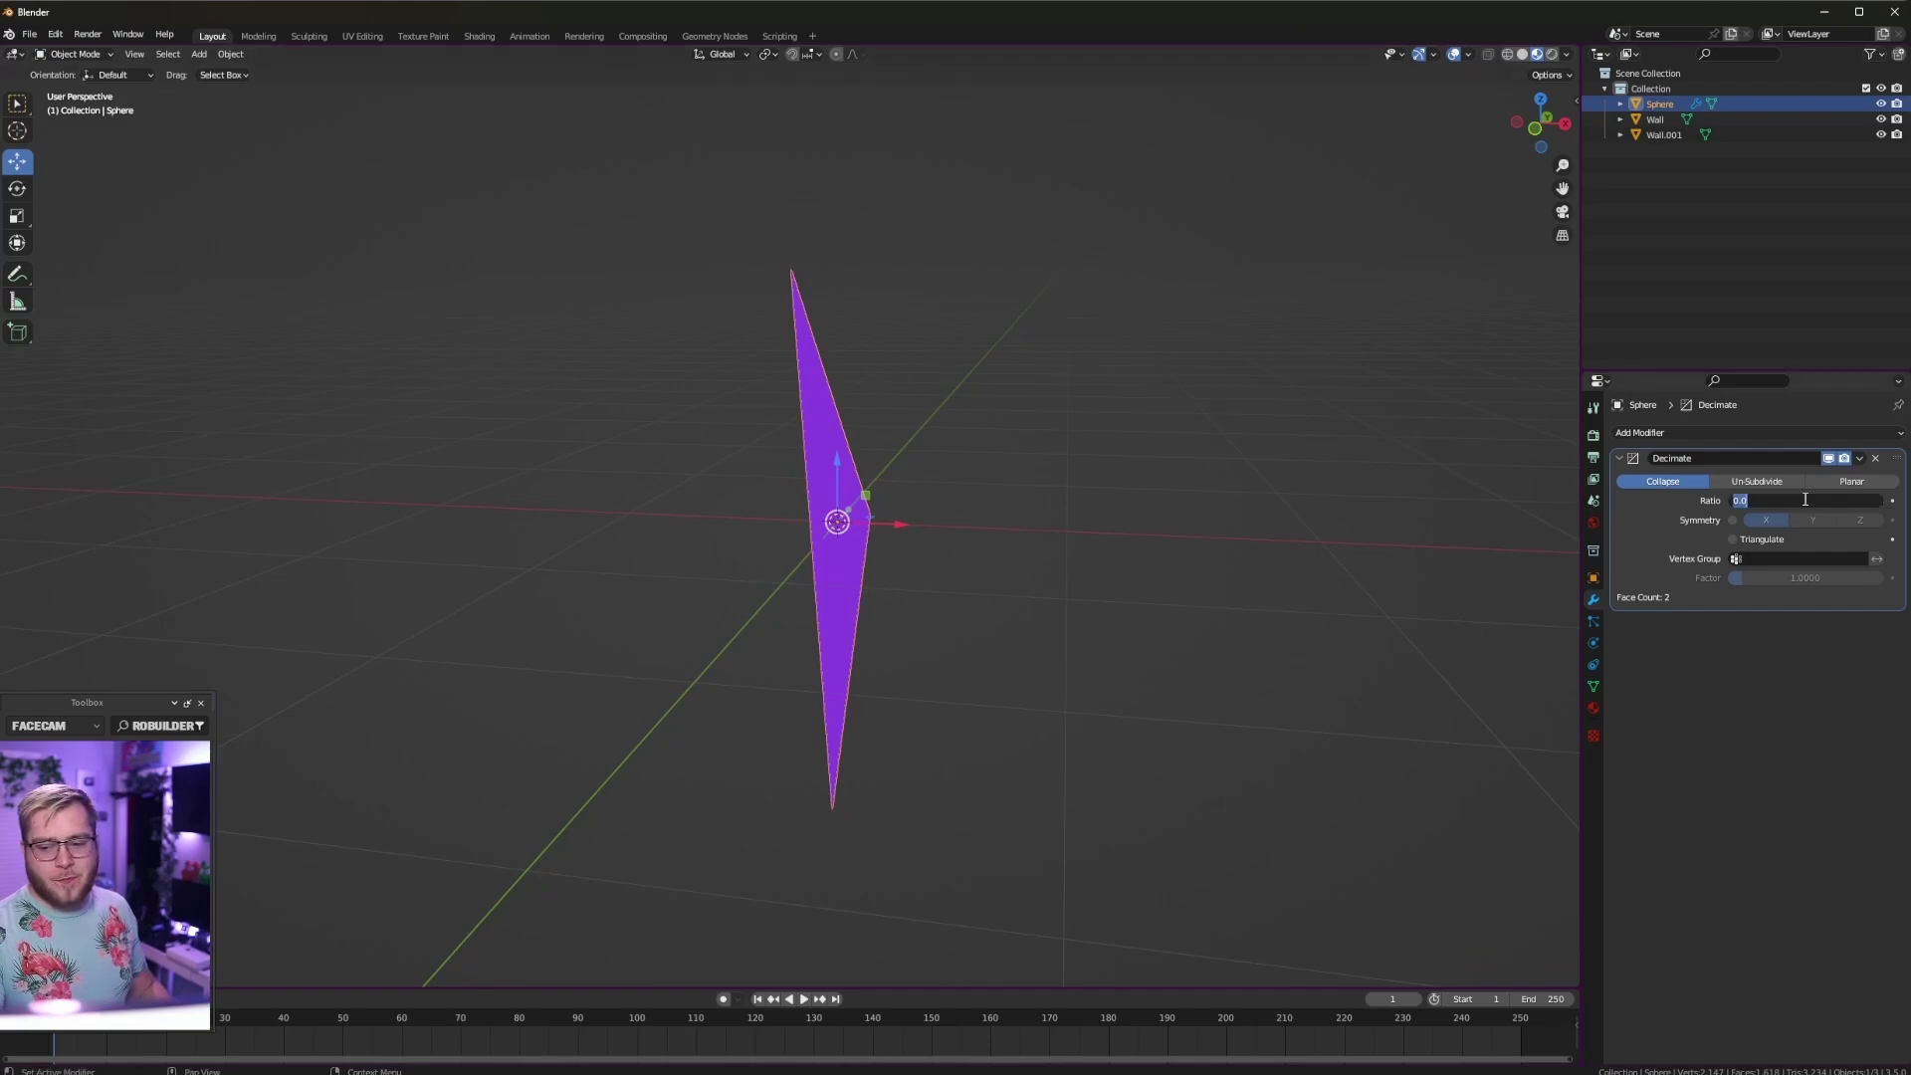
{"action": "type", "text": ".3"}
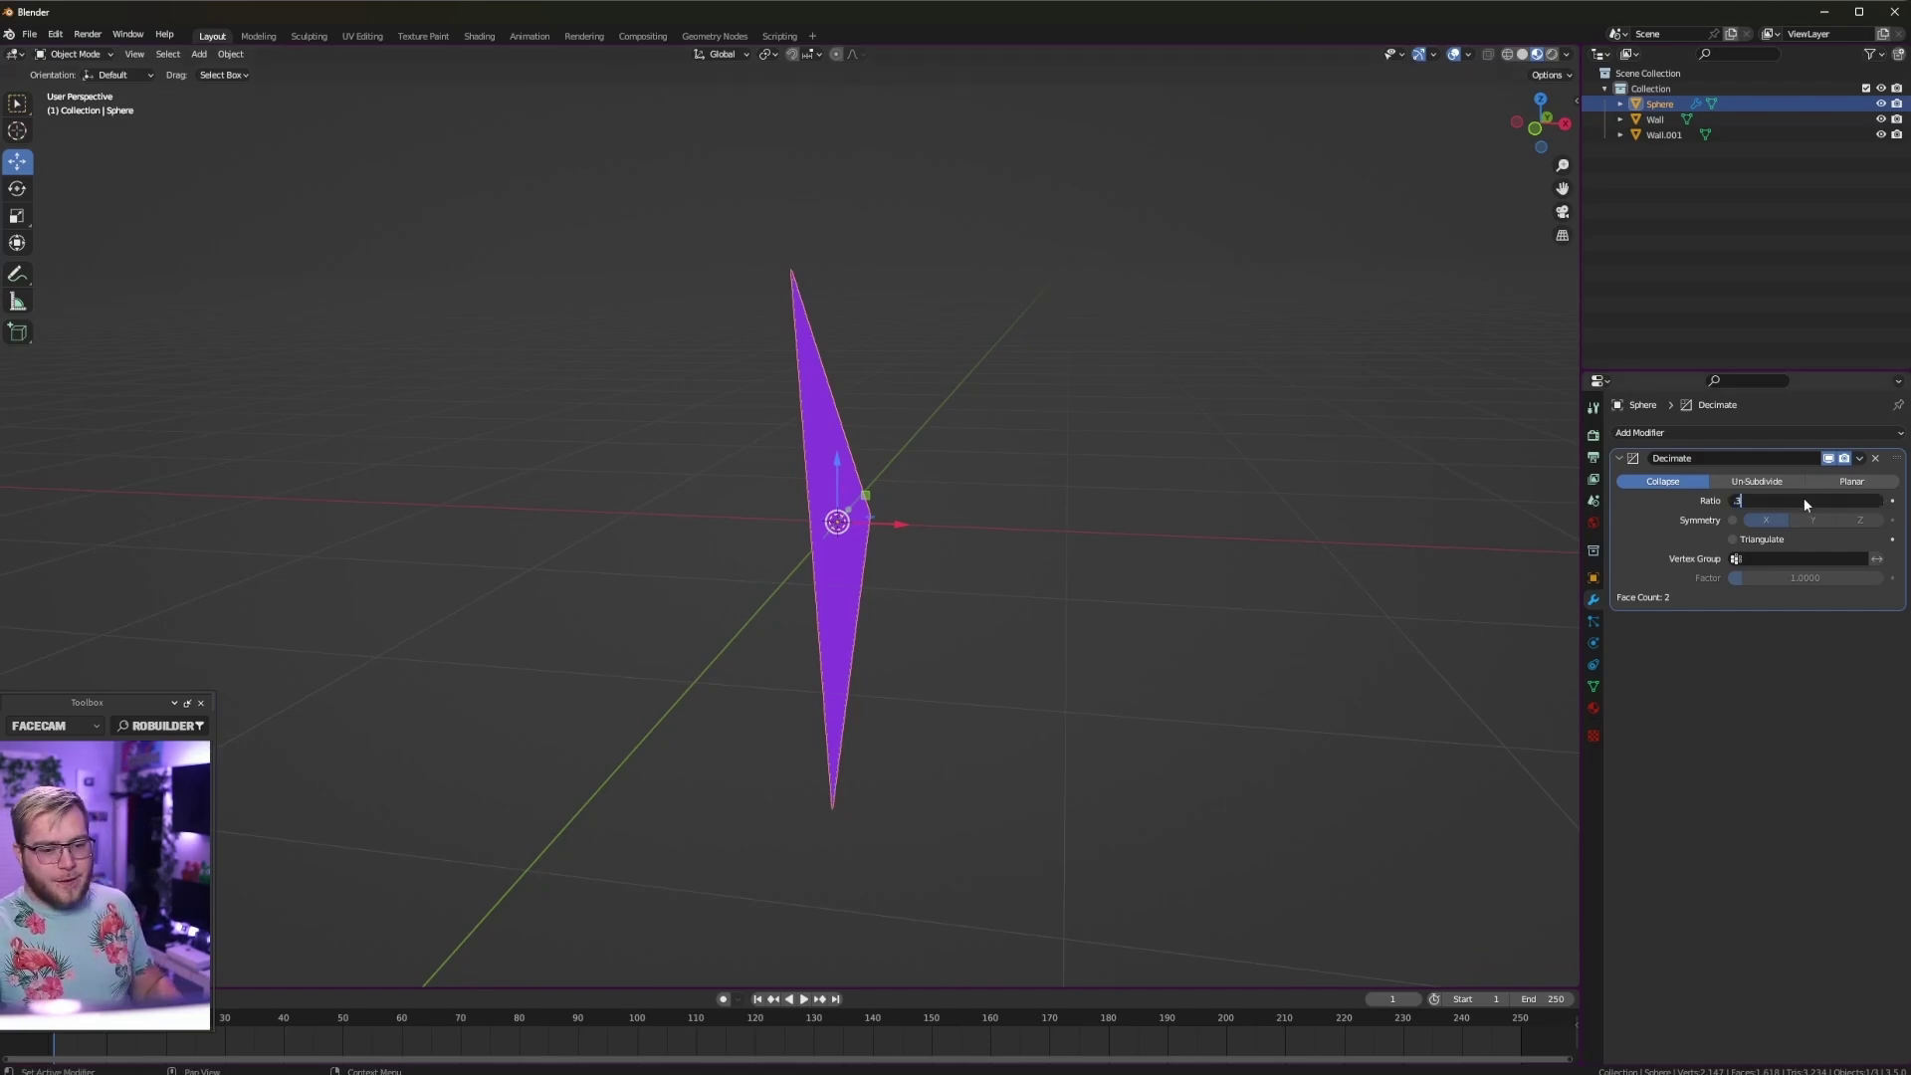
{"action": "key", "text": "Return"}
Step: Apply the 0.3 Decimate modifier with Ctrl+A and check the reduced mesh in Edit Mode
{"action": "middle_click_drag", "start_coordinate": [975, 627], "coordinate": [1255, 636]}
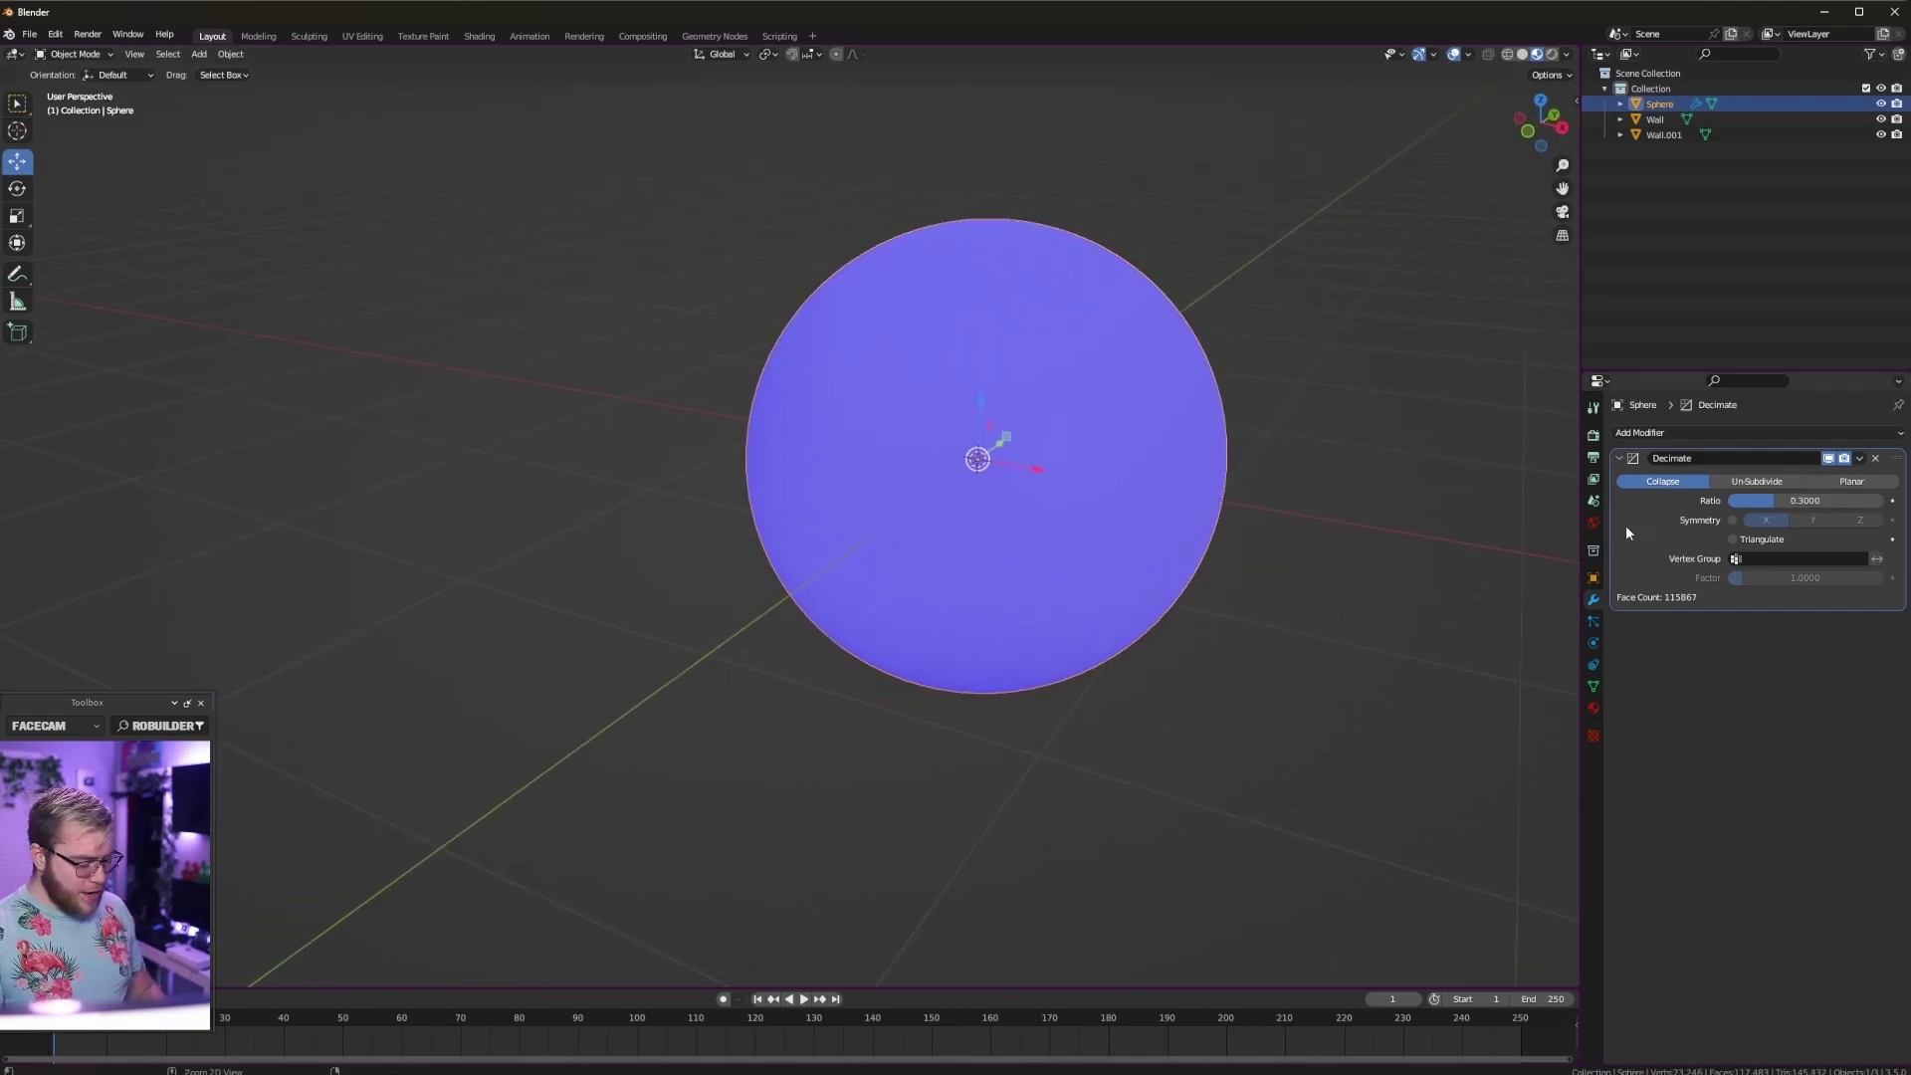
{"action": "key", "text": "ctrl+a"}
{"action": "key", "text": "Tab"}
{"action": "scroll", "coordinate": [1038, 503], "scroll_direction": "up", "scroll_amount": 4}
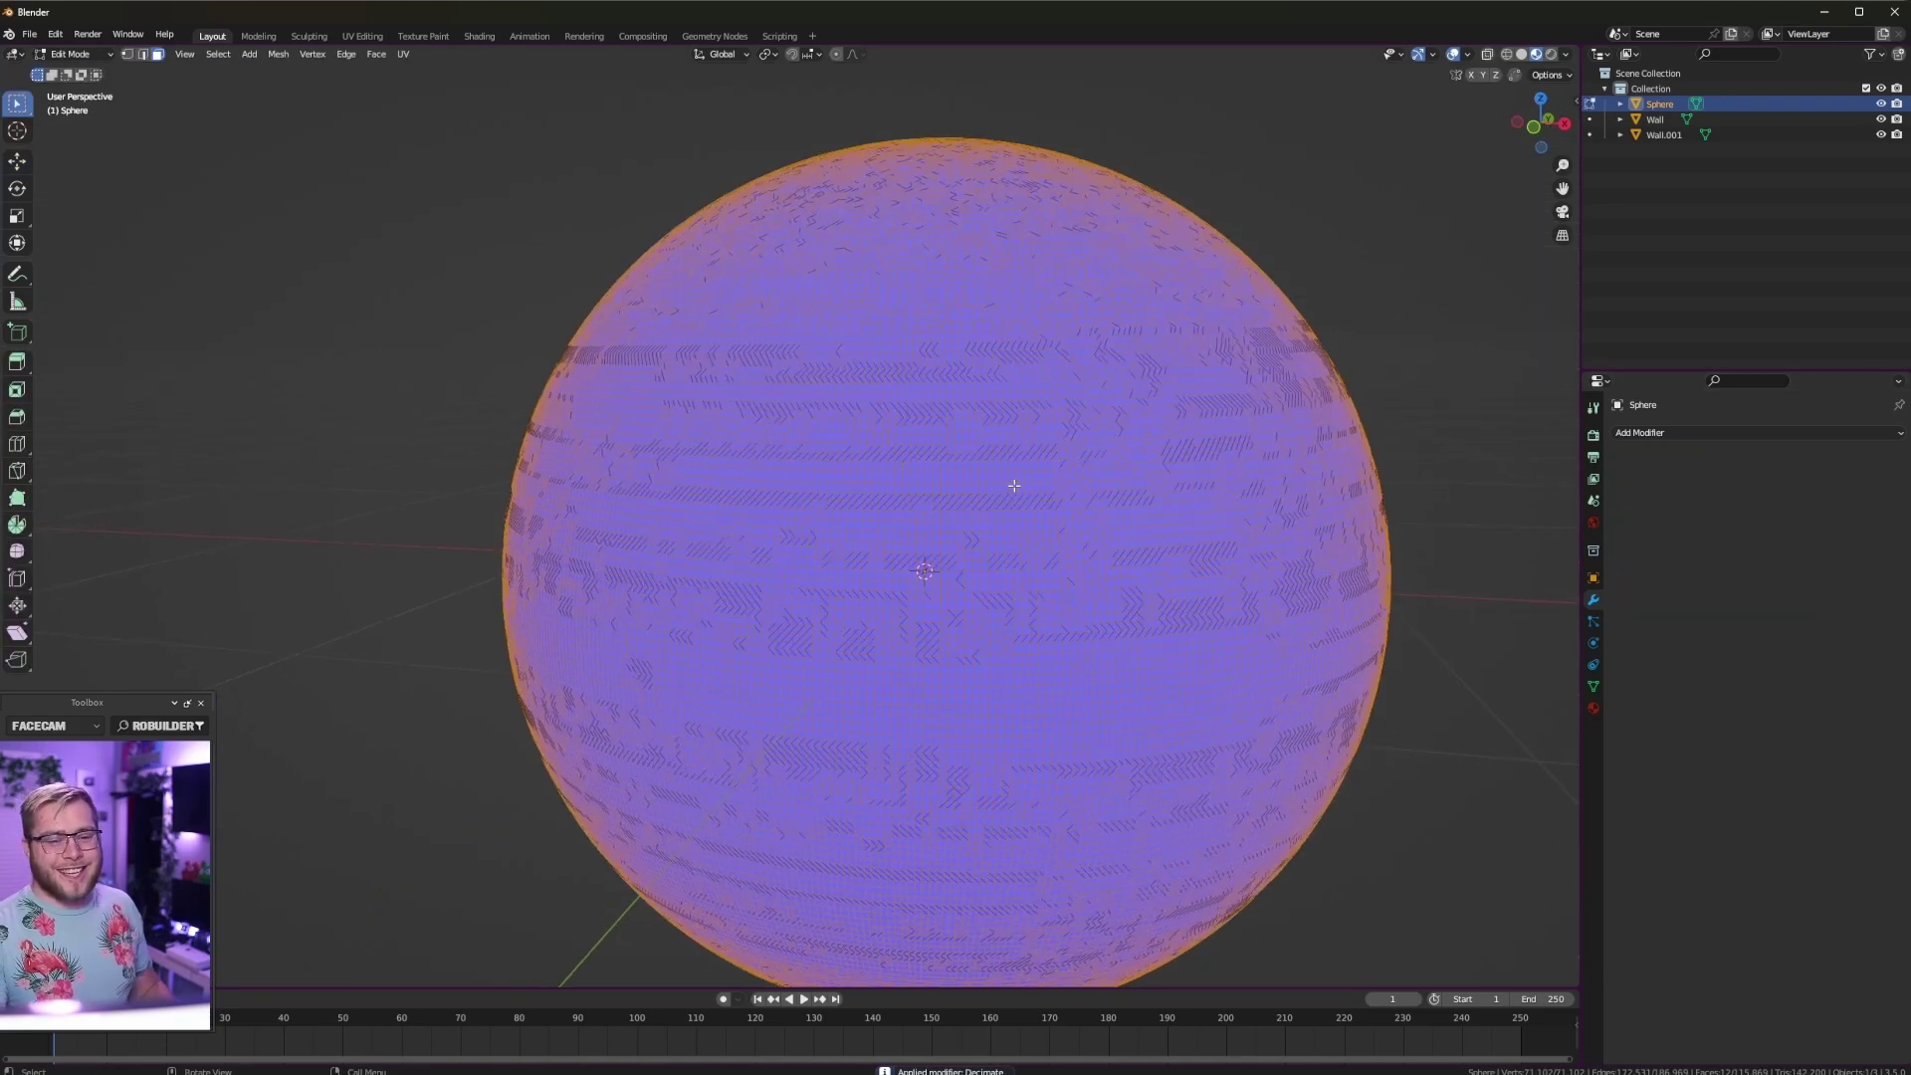
{"action": "key", "text": "Tab"}
{"action": "scroll", "coordinate": [1015, 495], "scroll_direction": "down", "scroll_amount": 3}
Step: Add and apply a second Decimate modifier, then check the mesh in Edit Mode
{"action": "left_click", "coordinate": [1652, 432]}
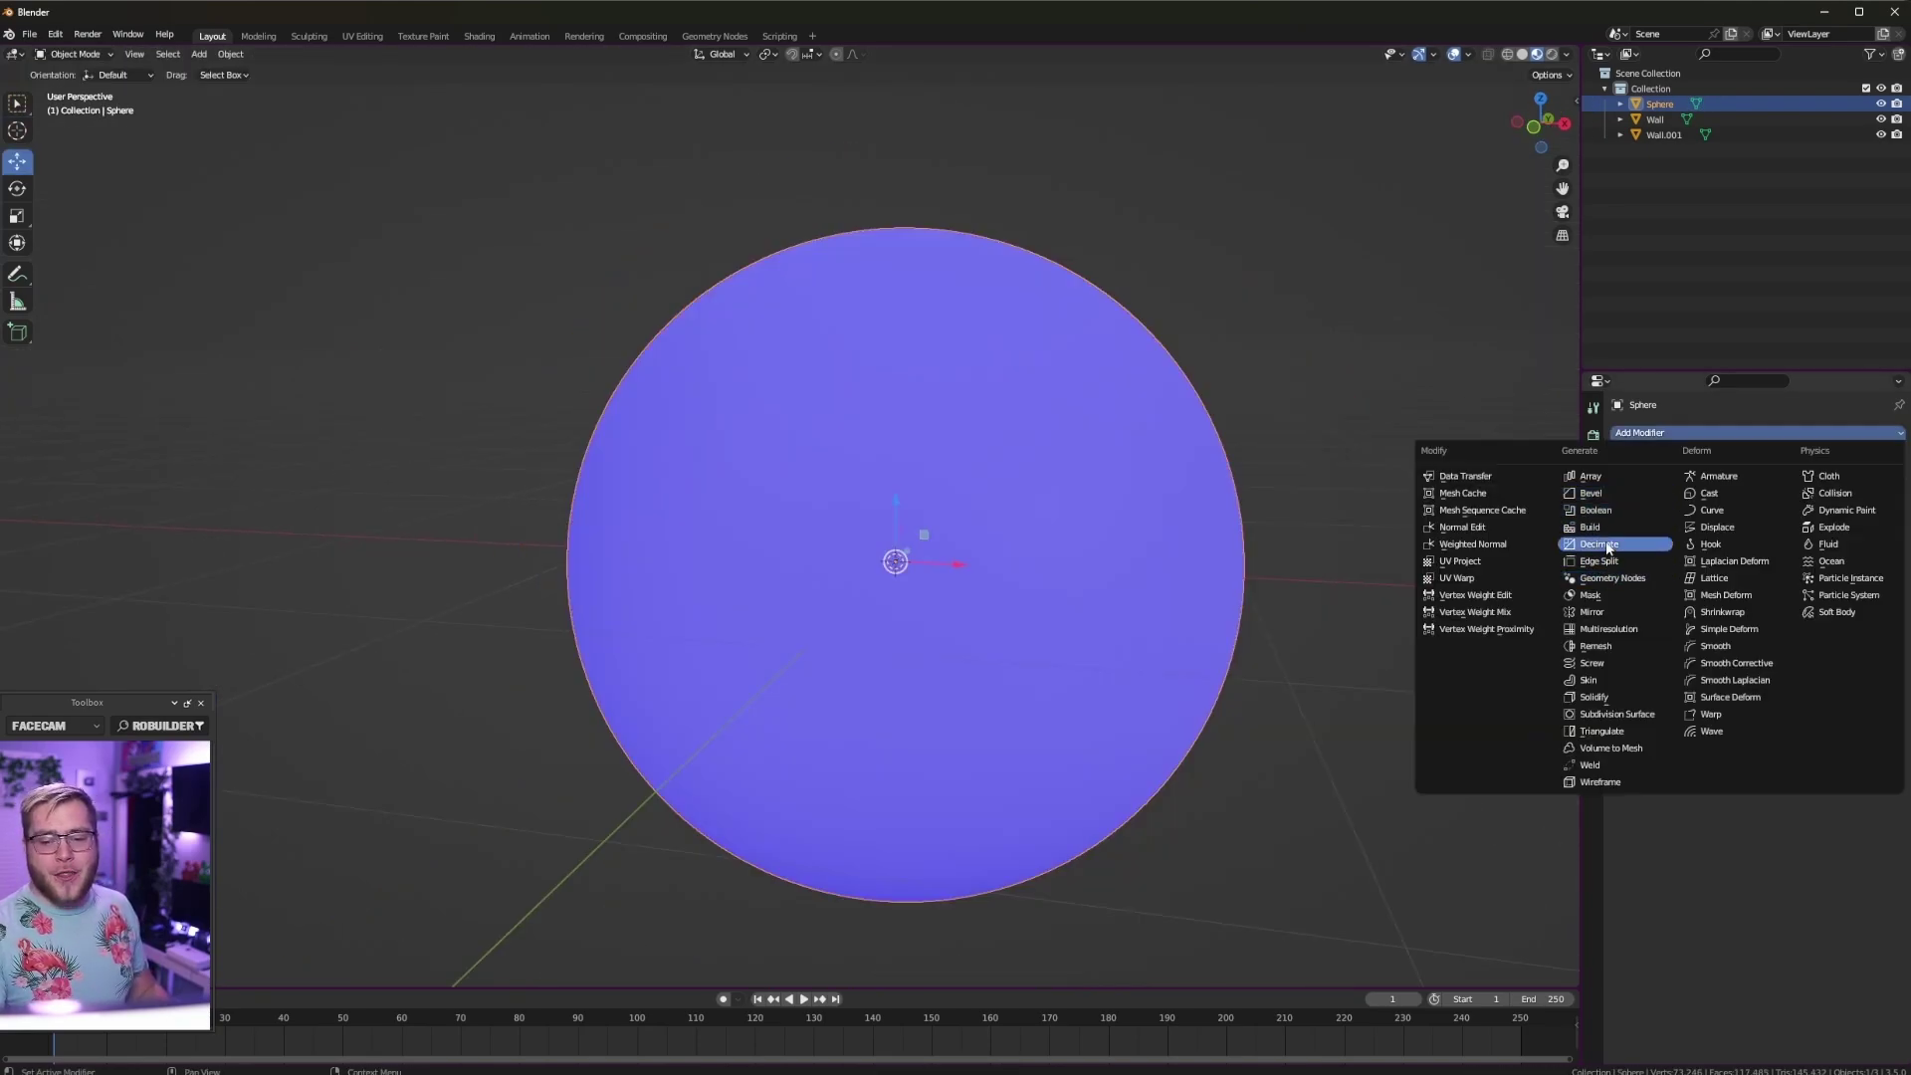
{"action": "left_click", "coordinate": [1599, 545]}
{"action": "key", "text": "ctrl+a"}
{"action": "key", "text": "Tab"}
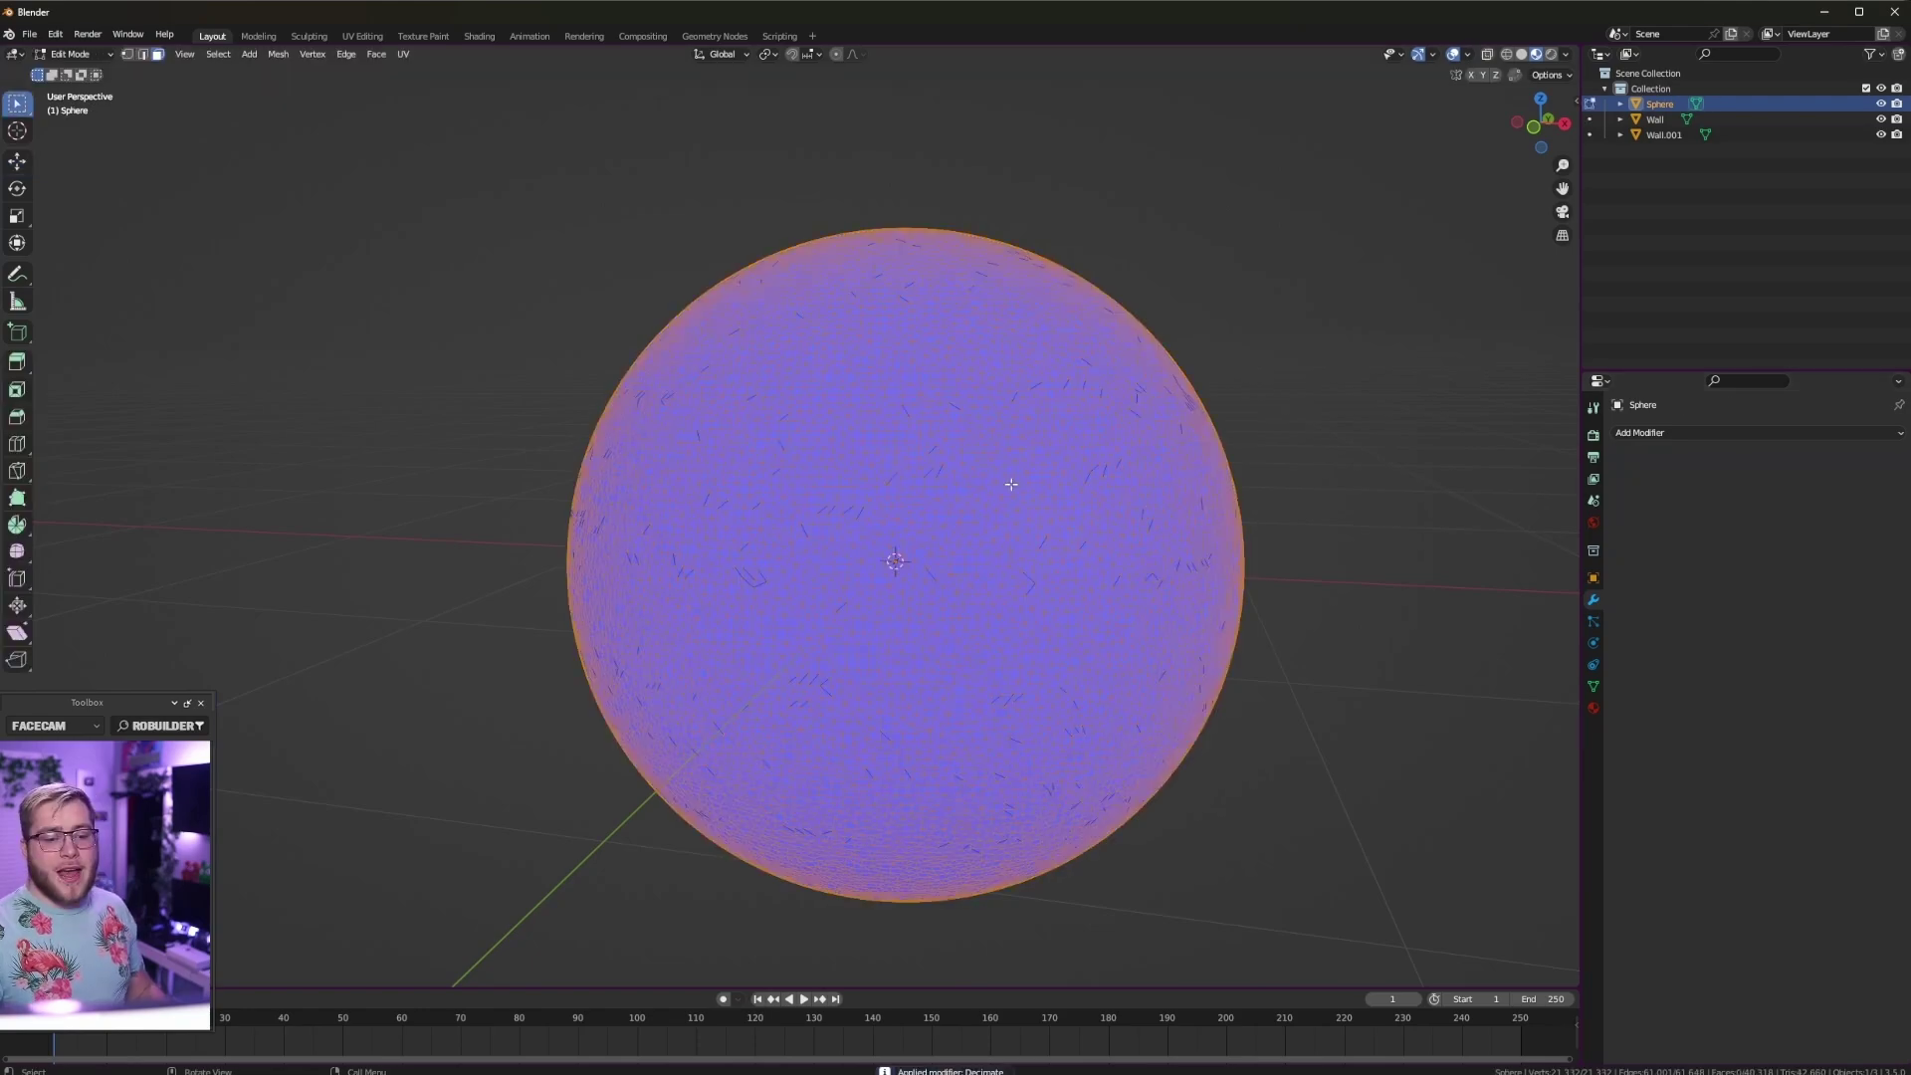
{"action": "mouse_move", "coordinate": [1011, 484]}
{"action": "middle_mouse_down"}
{"action": "mouse_move", "coordinate": [1025, 512]}
{"action": "mouse_move", "coordinate": [1025, 477]}
{"action": "middle_mouse_up"}
{"action": "key", "text": "Tab"}
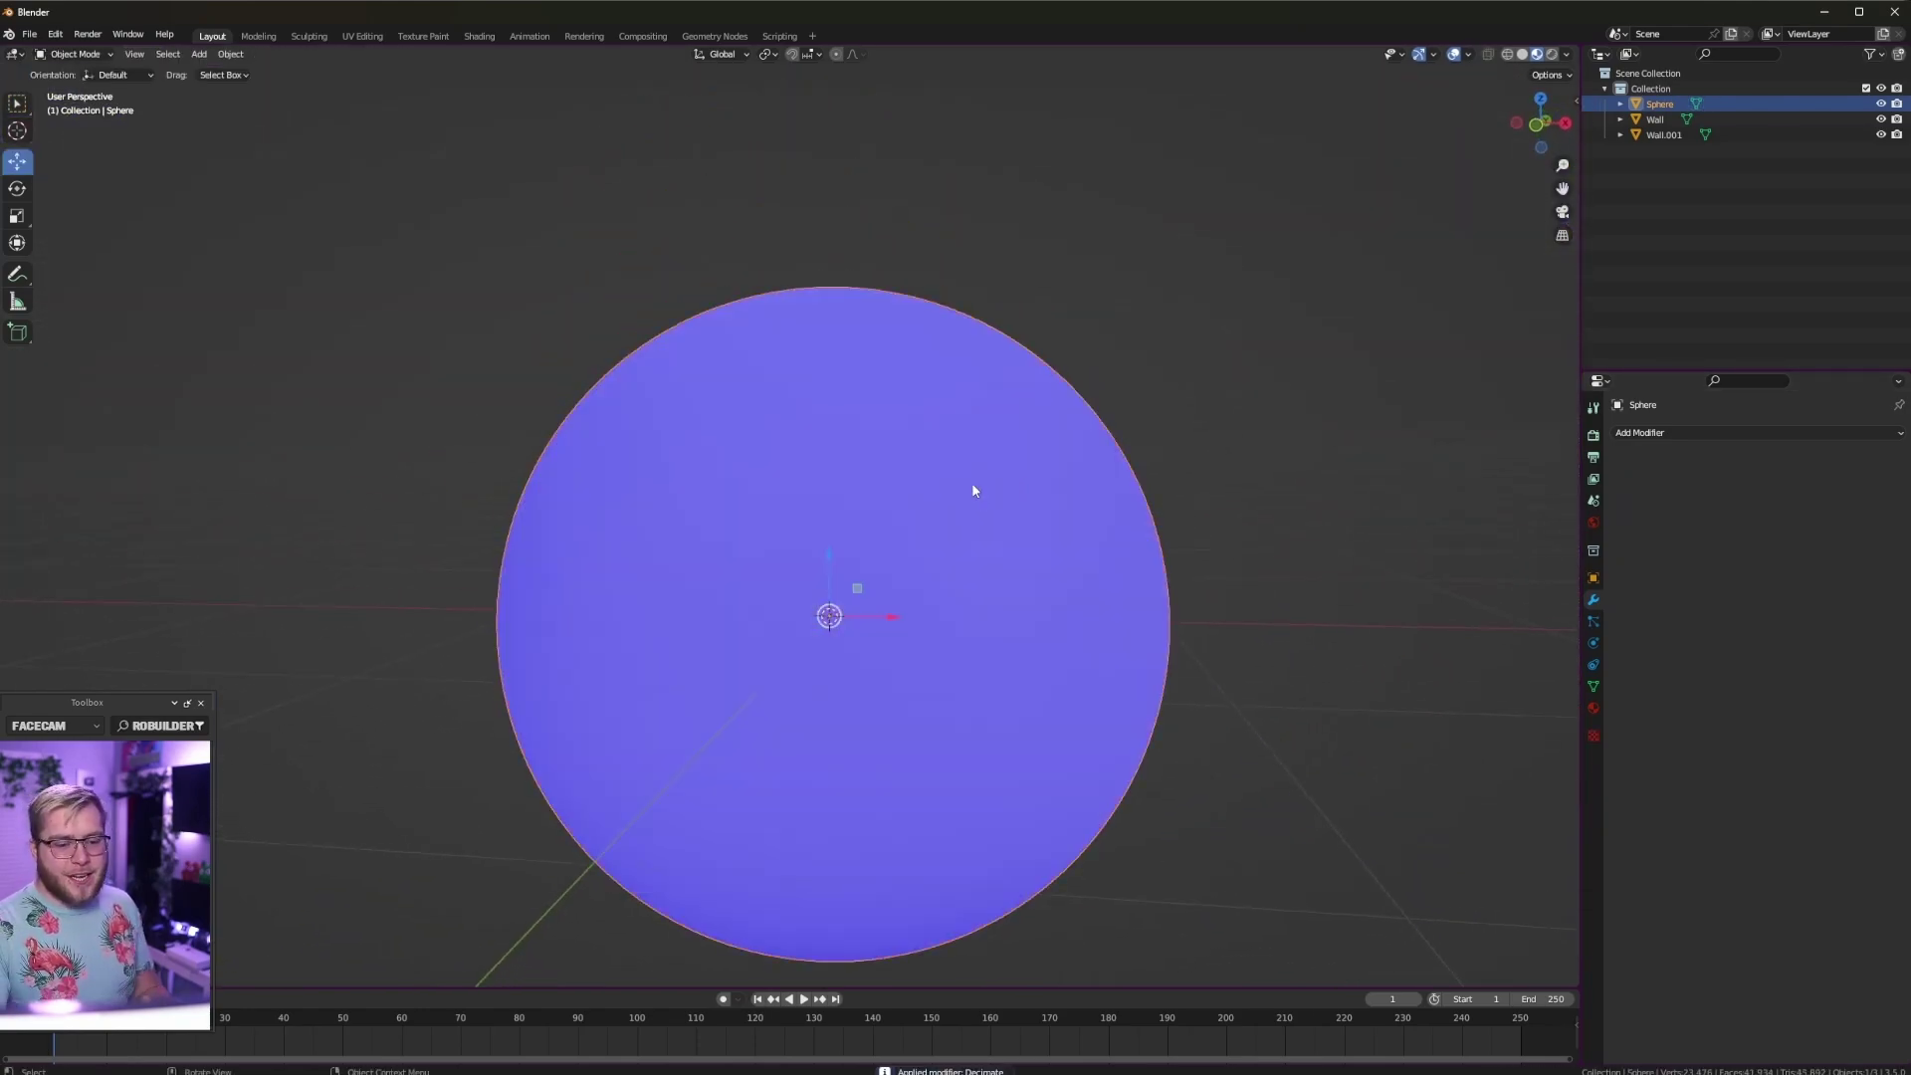